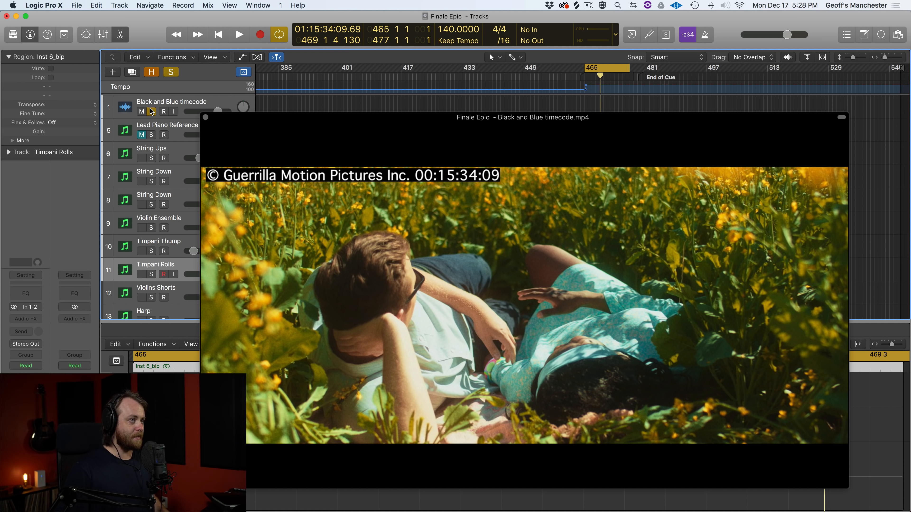
- Solo the Black and Blue timecode track and play the cue to review the scene with its original audio
{"action": "left_click", "coordinate": [151, 111]}
{"action": "left_click_drag", "start_coordinate": [402, 154], "coordinate": [368, 123]}
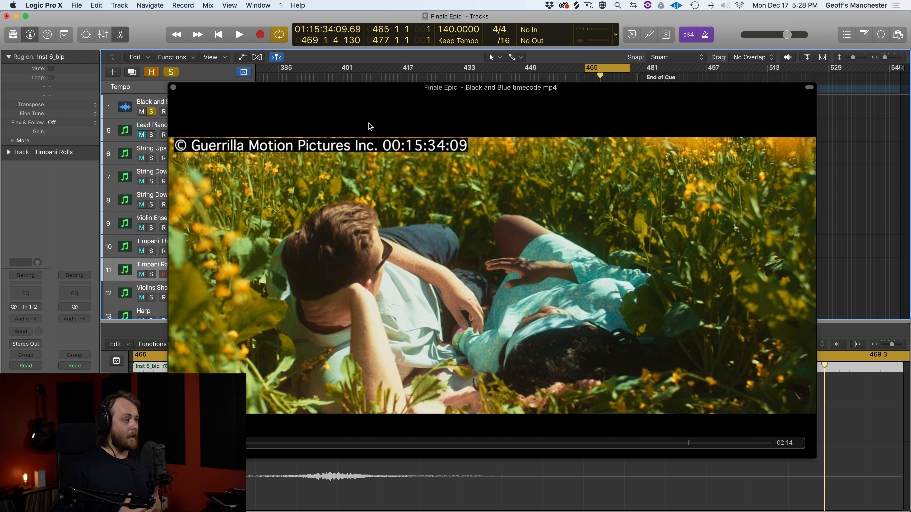
{"action": "key", "text": "space"}
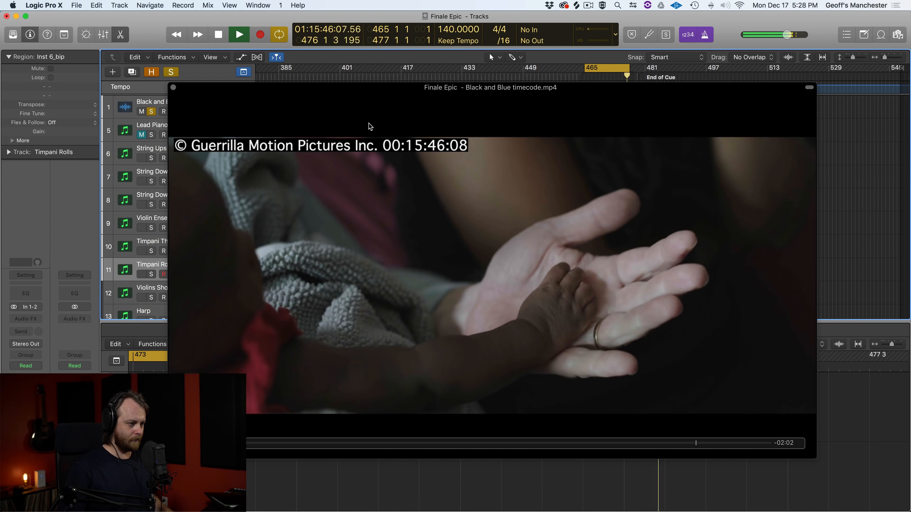
{"action": "key", "text": "space"}
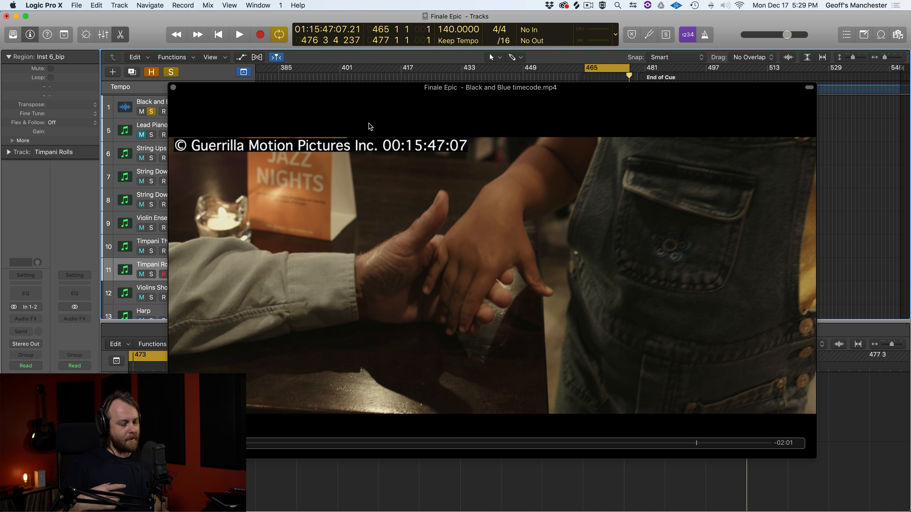
{"action": "key", "text": "space"}
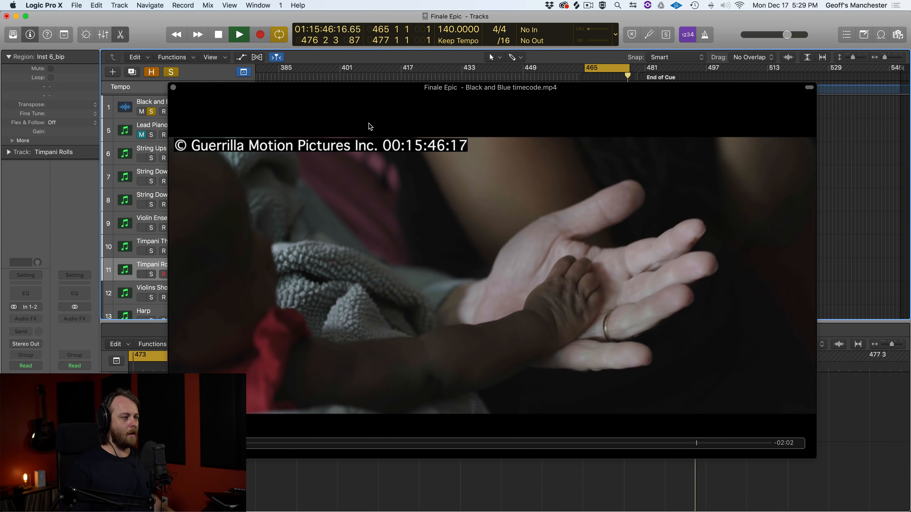
{"action": "key", "text": "space"}
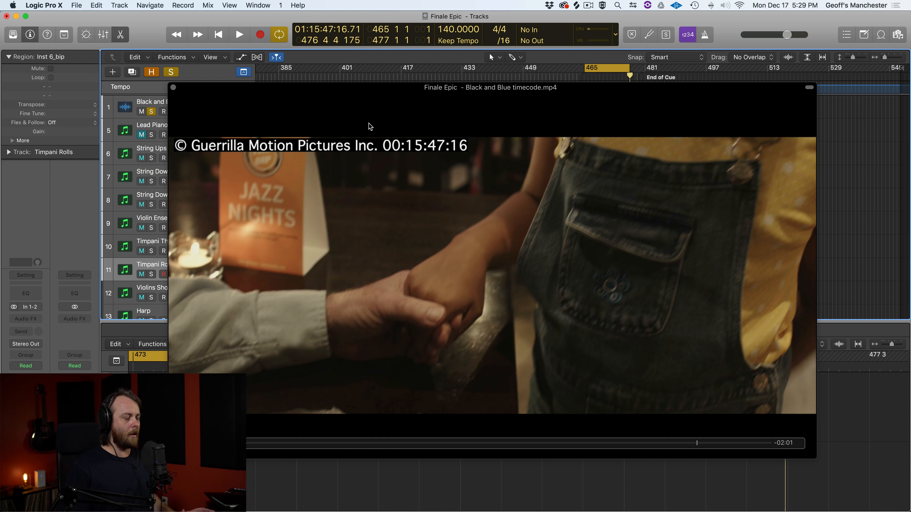
- Unsolo the Black and Blue timecode track, play the cue and mute that track
{"action": "left_click", "coordinate": [152, 112]}
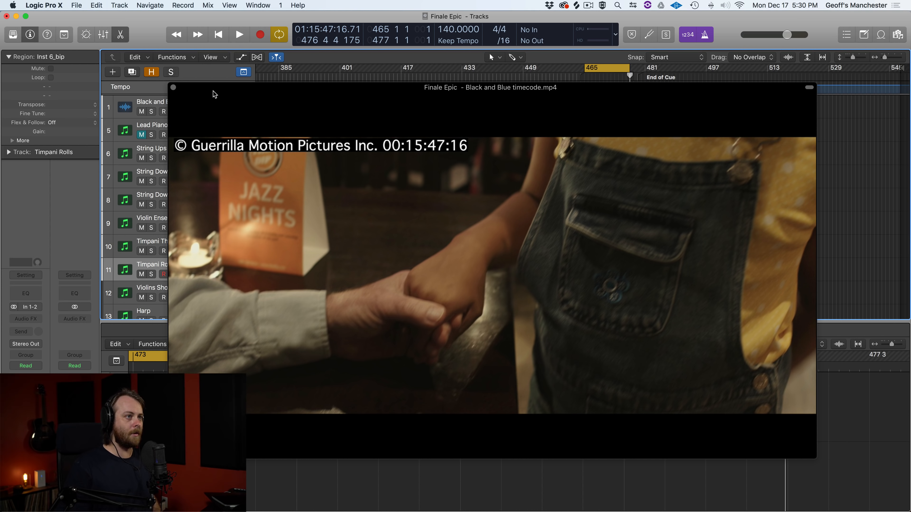
{"action": "key", "text": "space"}
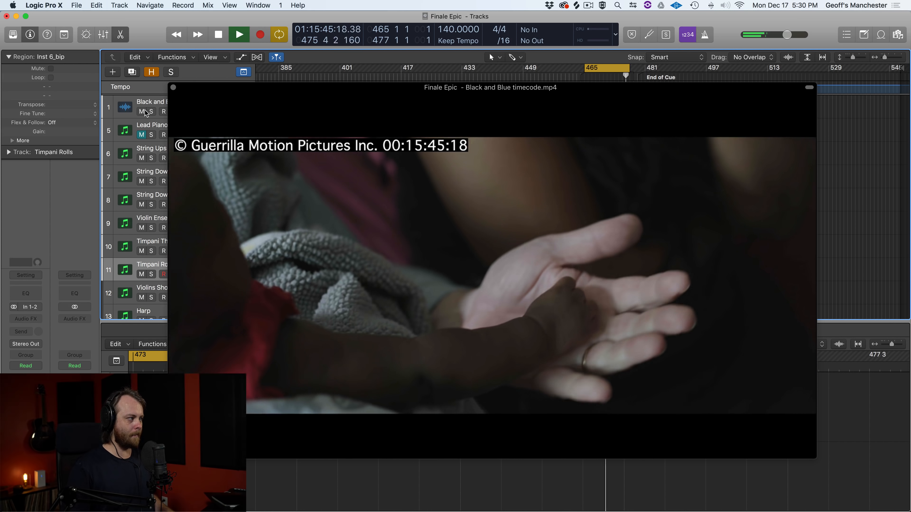
{"action": "key", "text": "space"}
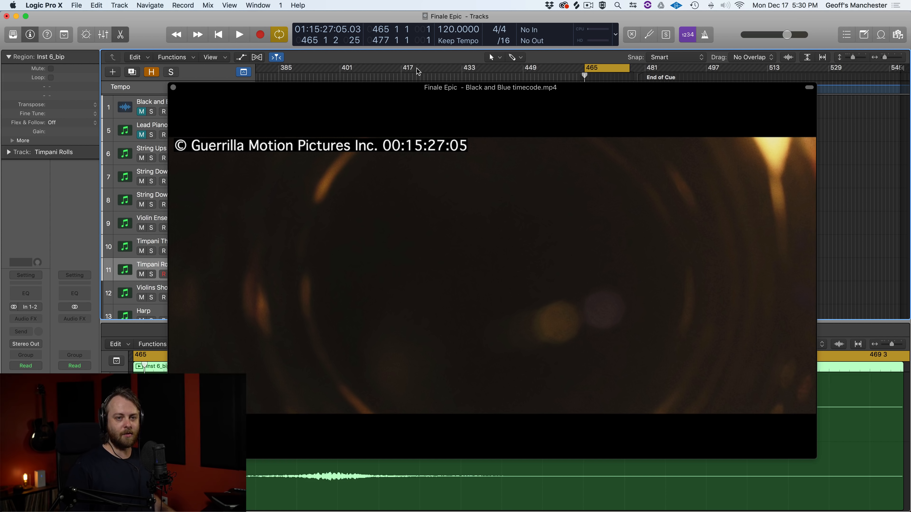
- Zoom in on the regions around bar 465 and reopen the floating movie window, moved aside to expose them
{"action": "left_click", "coordinate": [173, 87]}
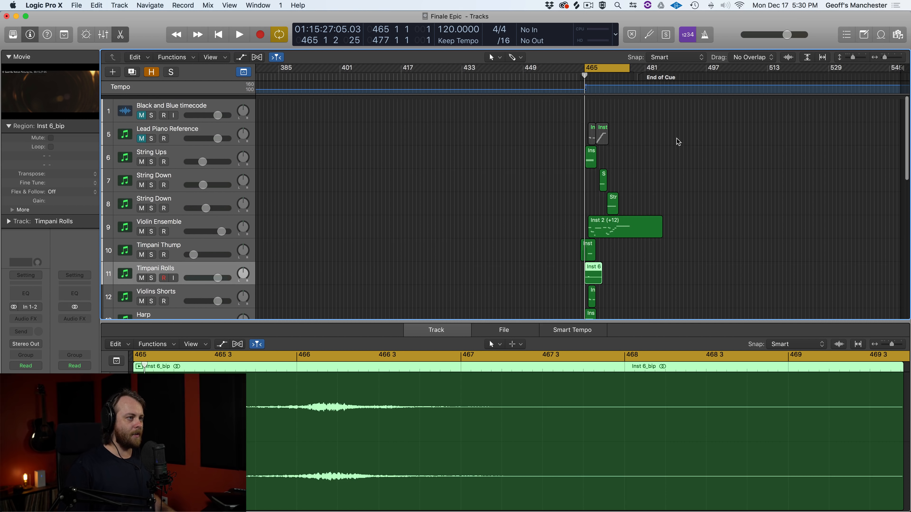
{"action": "scroll", "coordinate": [598, 103], "scroll_direction": "down", "scroll_amount": 1}
{"action": "scroll", "coordinate": [593, 93], "scroll_direction": "up", "scroll_amount": 5}
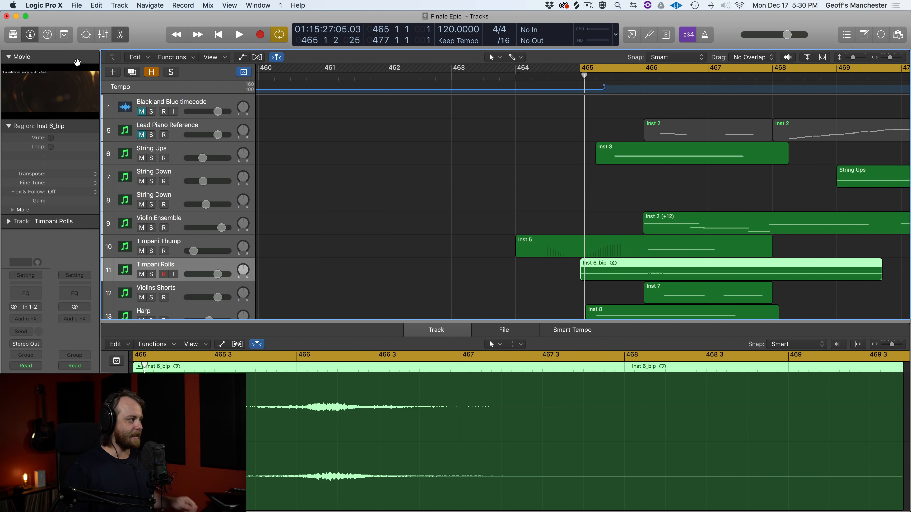
{"action": "double_click", "coordinate": [54, 85]}
{"action": "left_click_drag", "start_coordinate": [477, 116], "coordinate": [279, 115]}
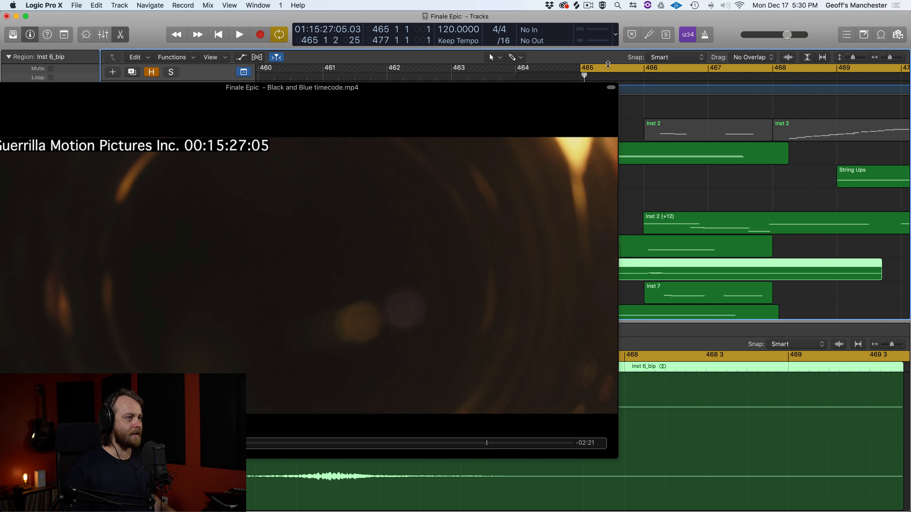
- Show the Tempo list, close the floating movie and examine the tempo change at bar 465 on the timeline
{"action": "left_click", "coordinate": [847, 34]}
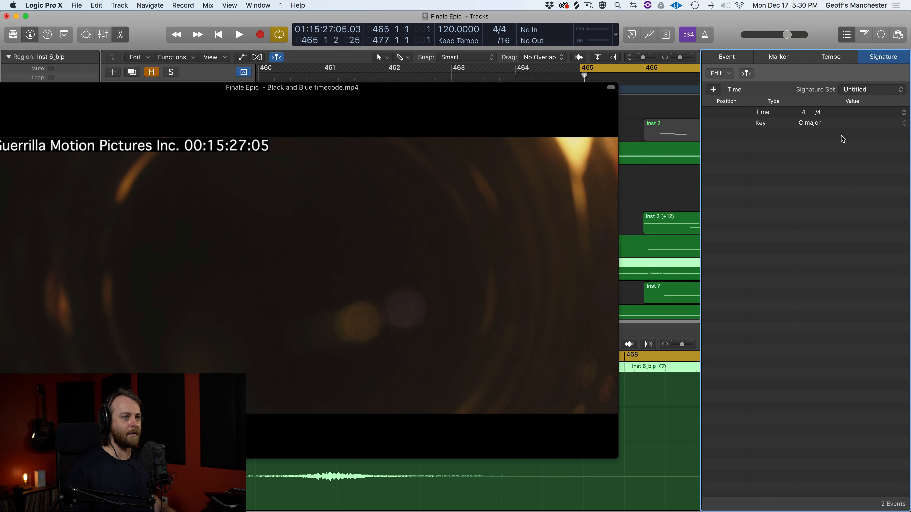
{"action": "left_click", "coordinate": [834, 58]}
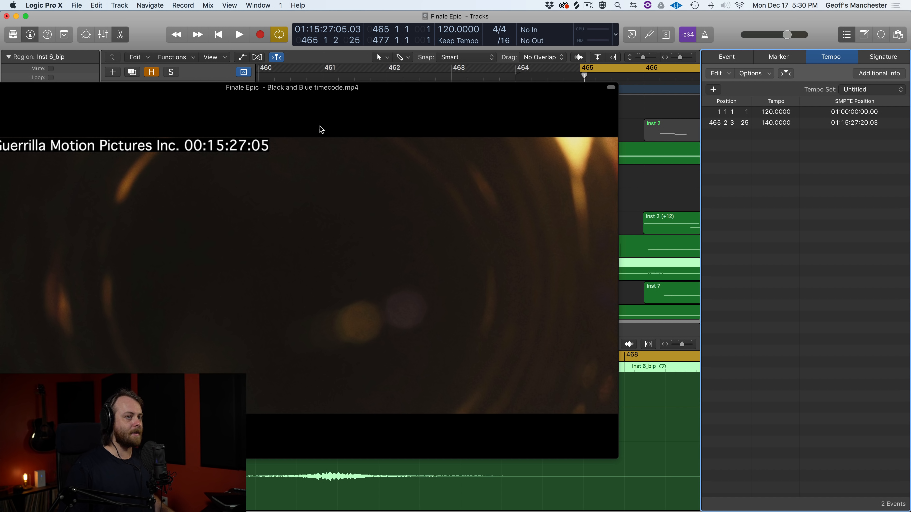
{"action": "left_click_drag", "start_coordinate": [51, 100], "coordinate": [228, 102]}
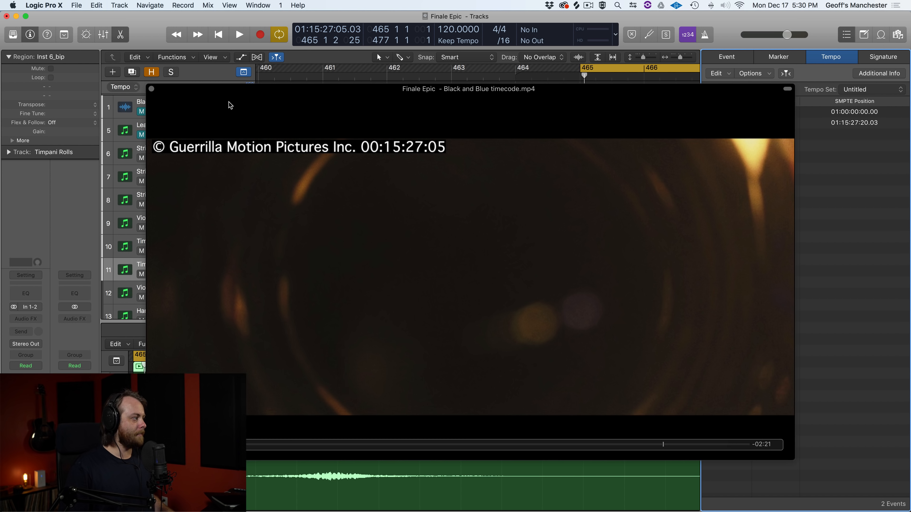
{"action": "left_click", "coordinate": [150, 88]}
{"action": "scroll", "coordinate": [620, 127], "scroll_direction": "up", "scroll_amount": 5}
{"action": "scroll", "coordinate": [619, 127], "scroll_direction": "right", "scroll_amount": 6}
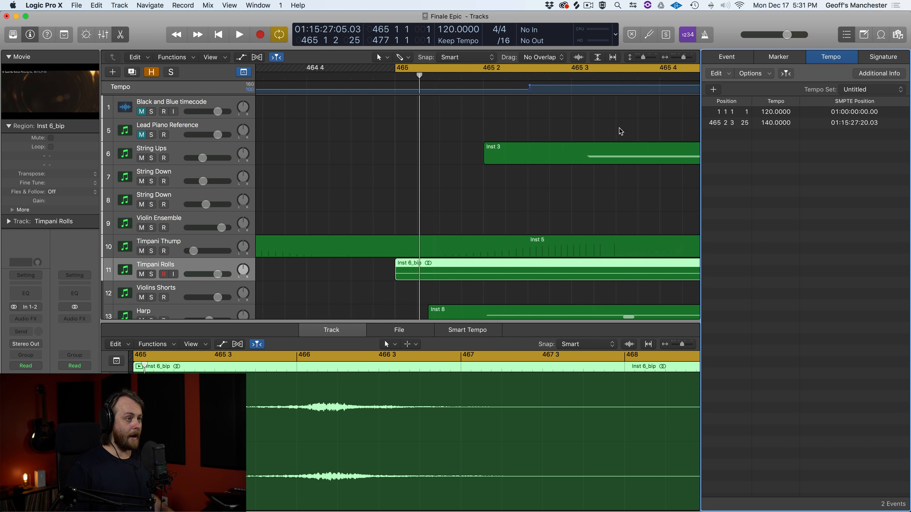
{"action": "scroll", "coordinate": [620, 132], "scroll_direction": "right", "scroll_amount": 2}
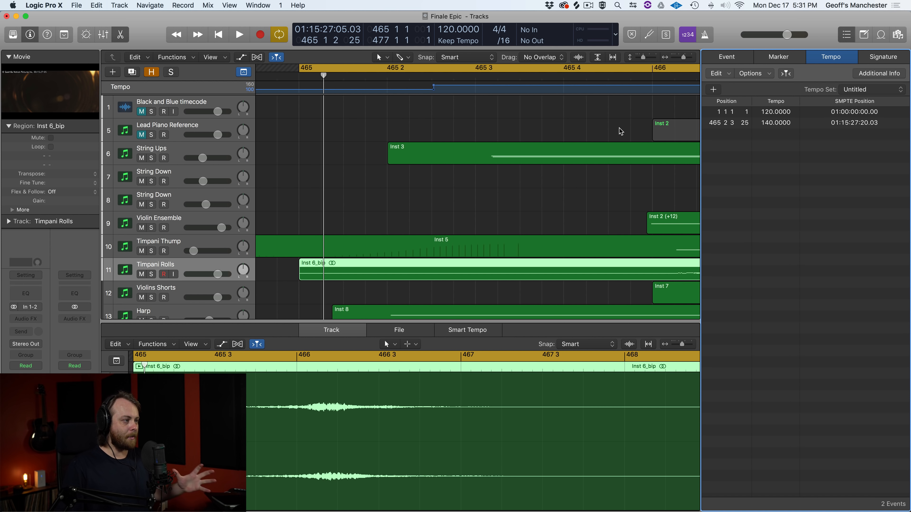
- Play the cue from bar 465 to bar 477 in the floating movie window, closing the movie when it ends
{"action": "double_click", "coordinate": [70, 93]}
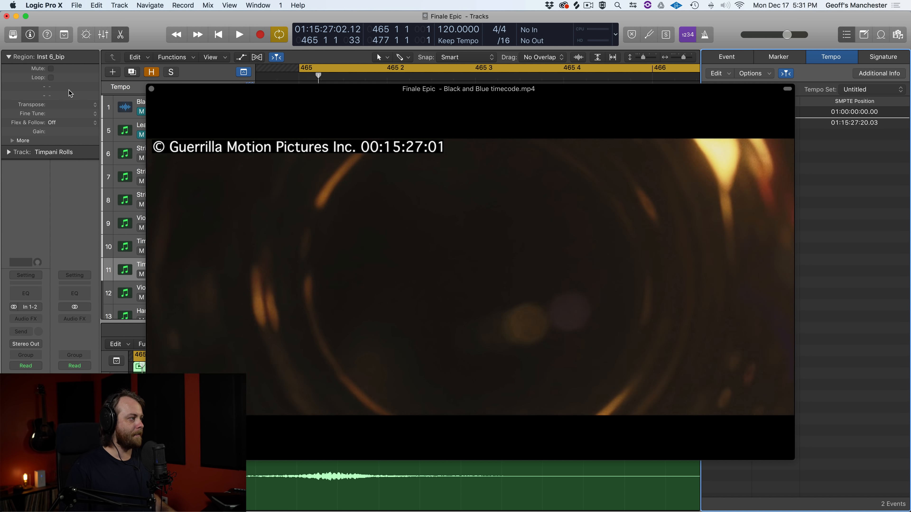
{"action": "key", "text": "space"}
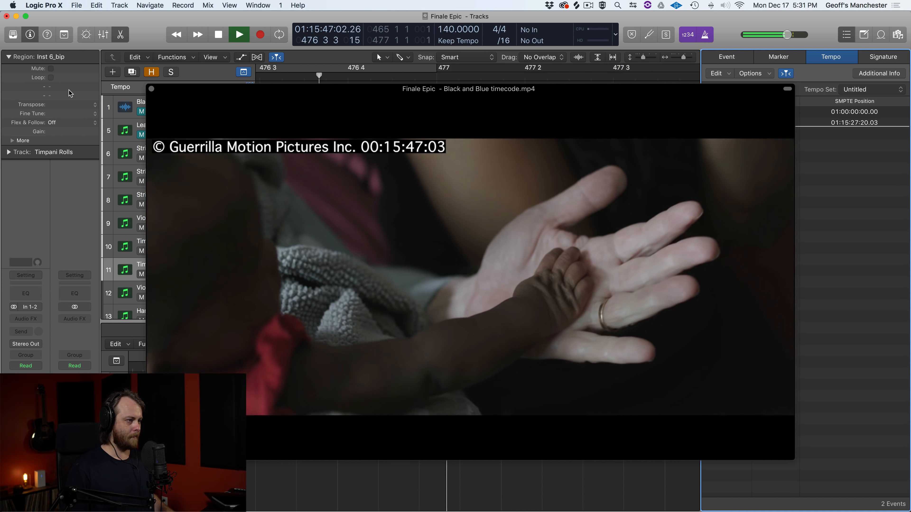
{"action": "key", "text": "space"}
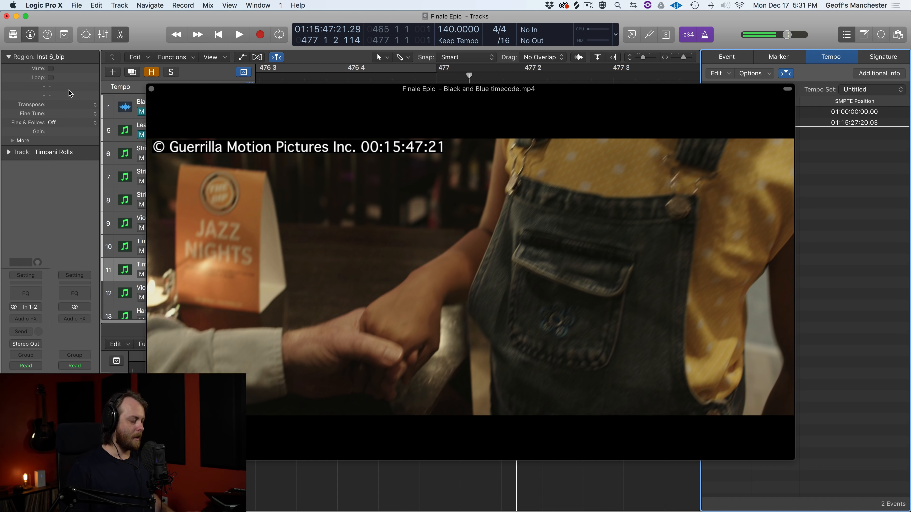
{"action": "left_click", "coordinate": [151, 89]}
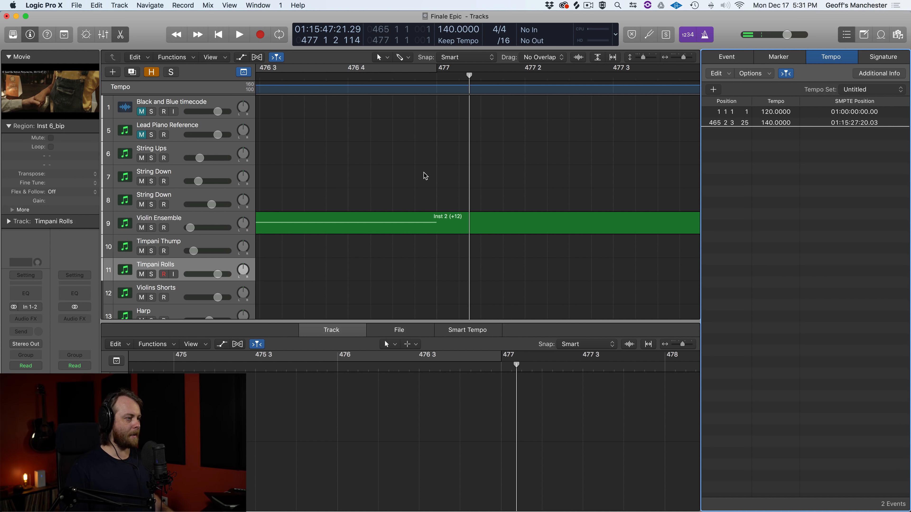
- Zoom the timeline out to show whole bars and close the Tempo list
{"action": "key", "text": "super+Left"}
{"action": "key", "text": "super+Left"}
{"action": "key", "text": "super+Left"}
{"action": "key", "text": "super+Left"}
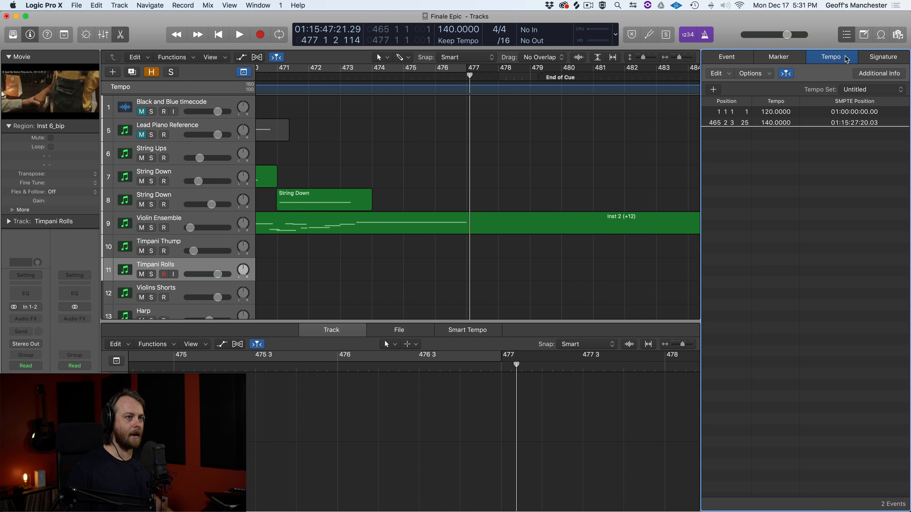
{"action": "left_click", "coordinate": [847, 35]}
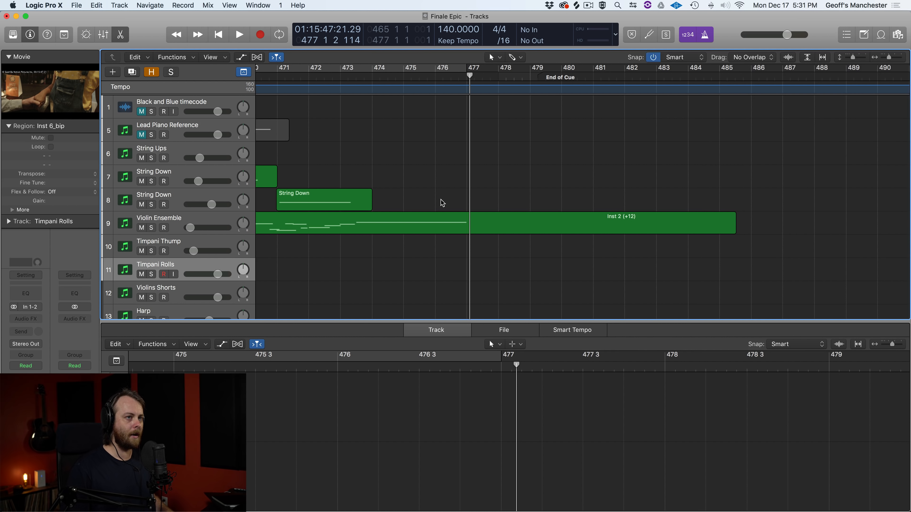
- Close the audio editor below the arrangement and shrink the track heights until every track down to Chimes fits
{"action": "scroll", "coordinate": [443, 203], "scroll_direction": "left", "scroll_amount": 10}
{"action": "key", "text": "super+Left"}
{"action": "key", "text": "super+Left"}
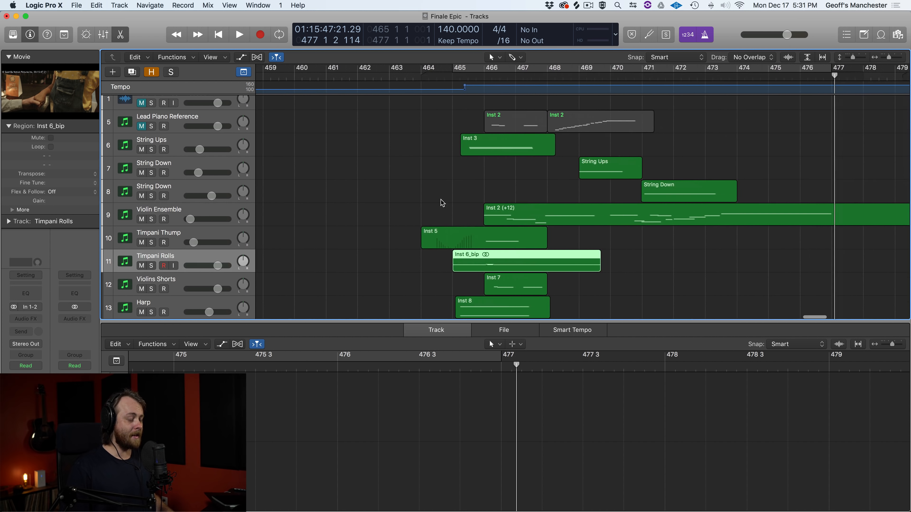
{"action": "scroll", "coordinate": [443, 203], "scroll_direction": "down", "scroll_amount": 5}
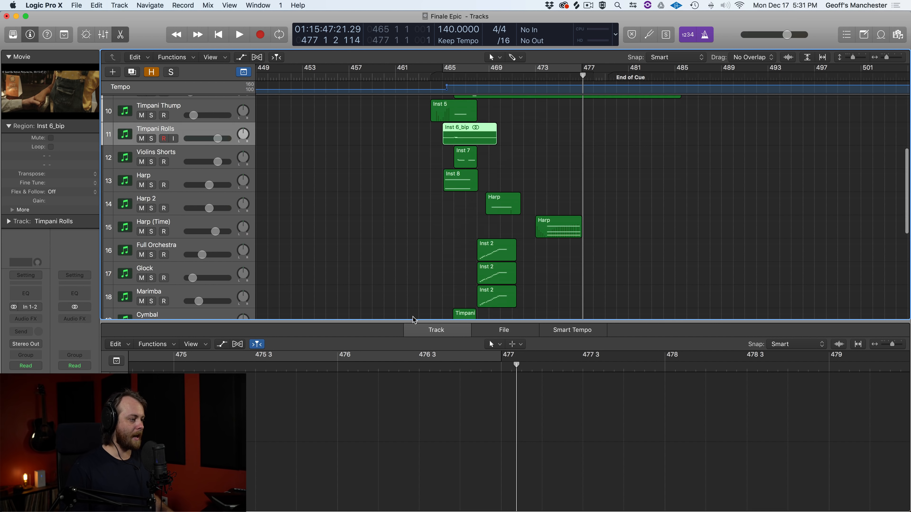
{"action": "left_click_drag", "start_coordinate": [412, 323], "coordinate": [412, 485]}
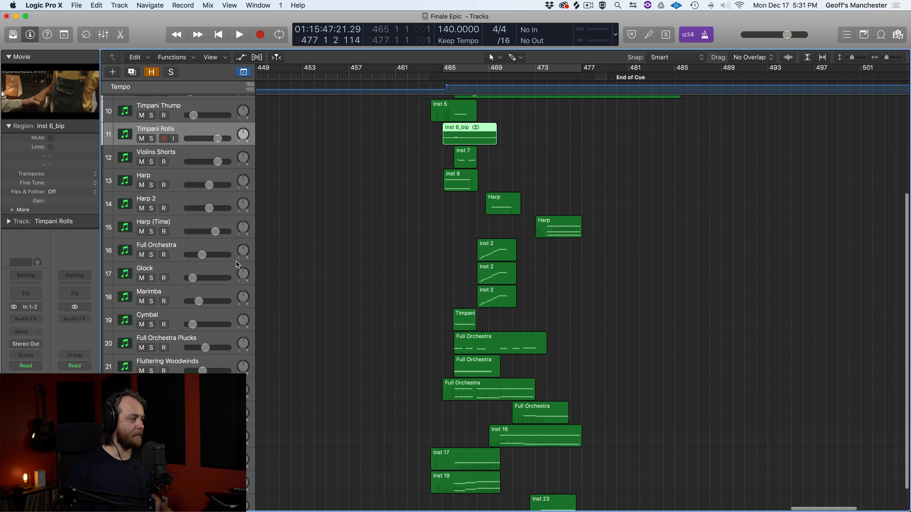
{"action": "scroll", "coordinate": [166, 243], "scroll_direction": "down", "scroll_amount": 2}
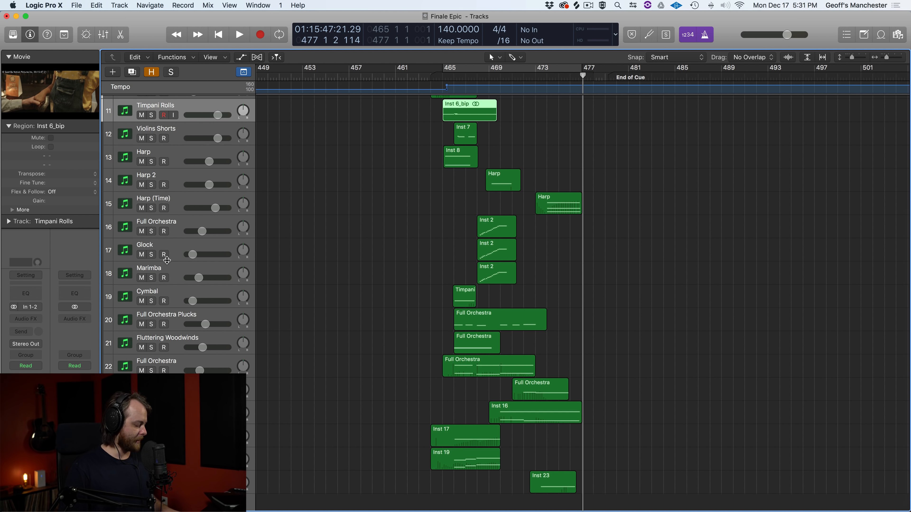
{"action": "left_click_drag", "start_coordinate": [168, 261], "coordinate": [169, 243]}
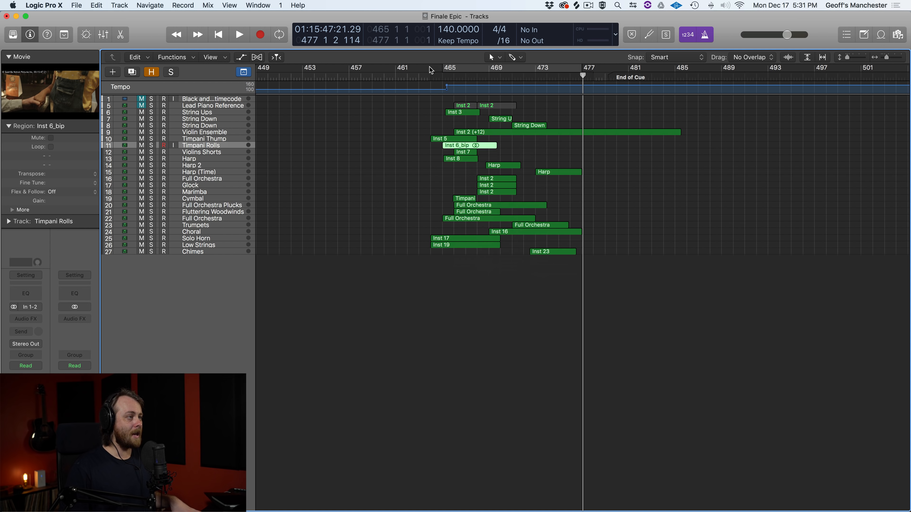
- Set the cycle range from bar 464 to bar 486 and enlarge the track heights
{"action": "left_click_drag", "start_coordinate": [430, 67], "coordinate": [687, 67]}
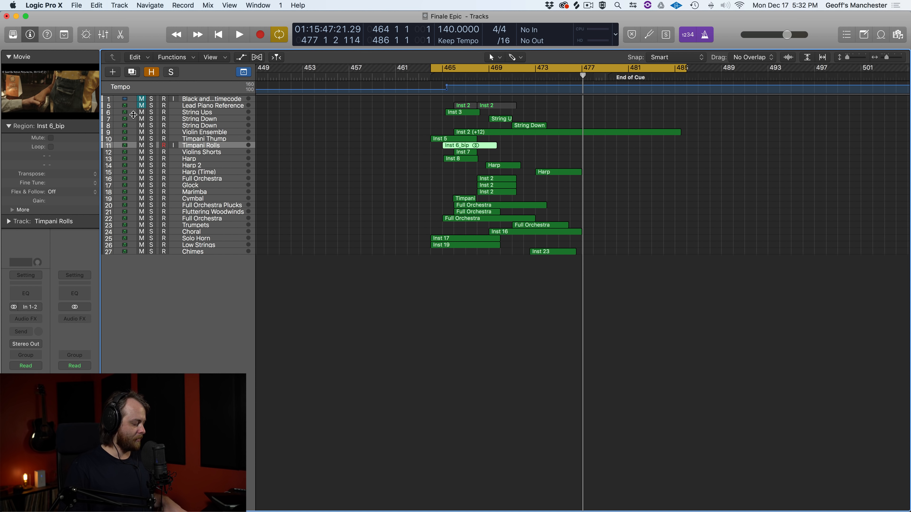
{"action": "left_click_drag", "start_coordinate": [133, 114], "coordinate": [133, 130]}
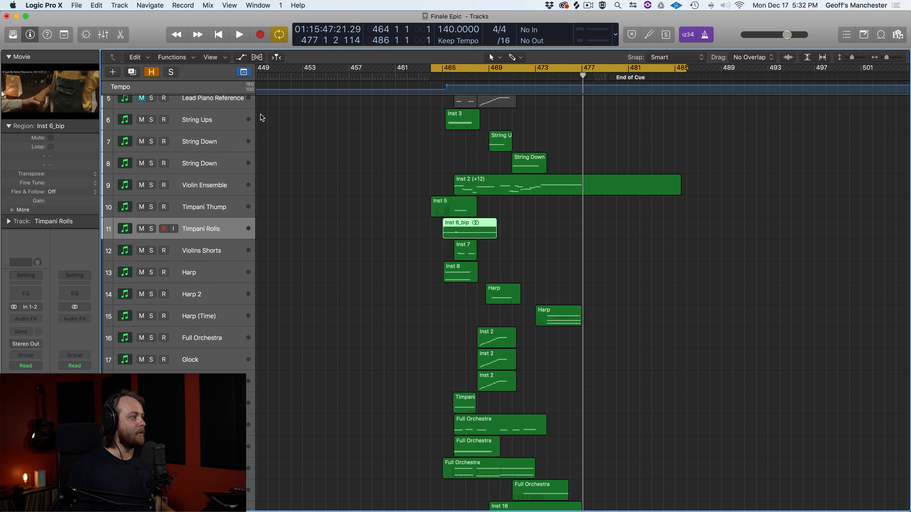
- Solo the String Ups track and move the cycle start to bar 465
{"action": "left_click", "coordinate": [228, 115]}
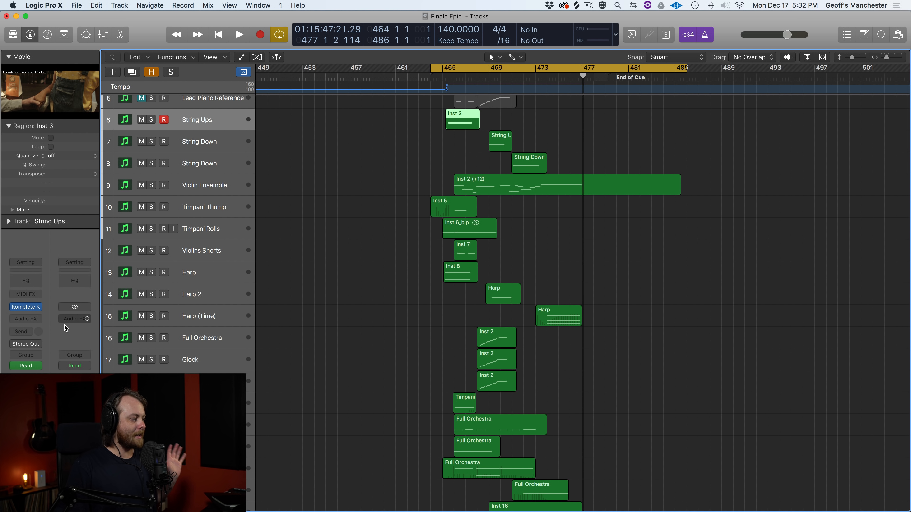
{"action": "key", "text": "s"}
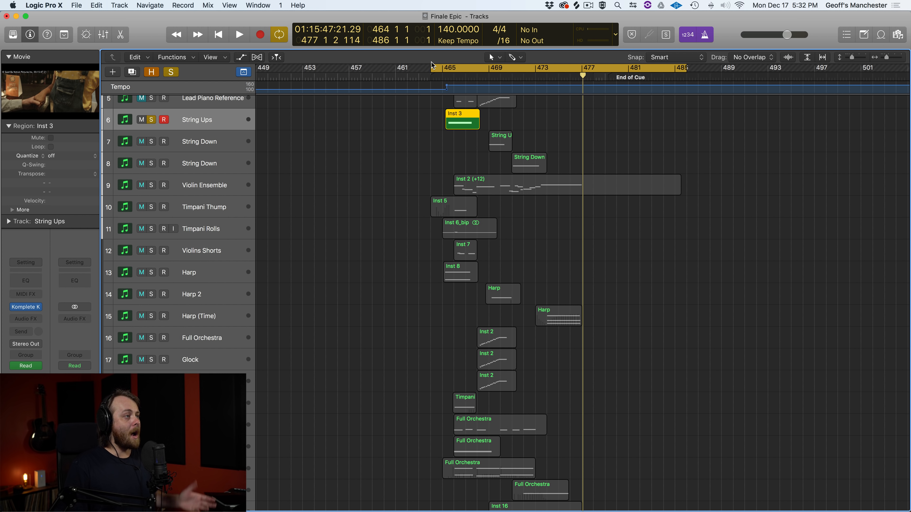
{"action": "left_click_drag", "start_coordinate": [432, 67], "coordinate": [442, 67]}
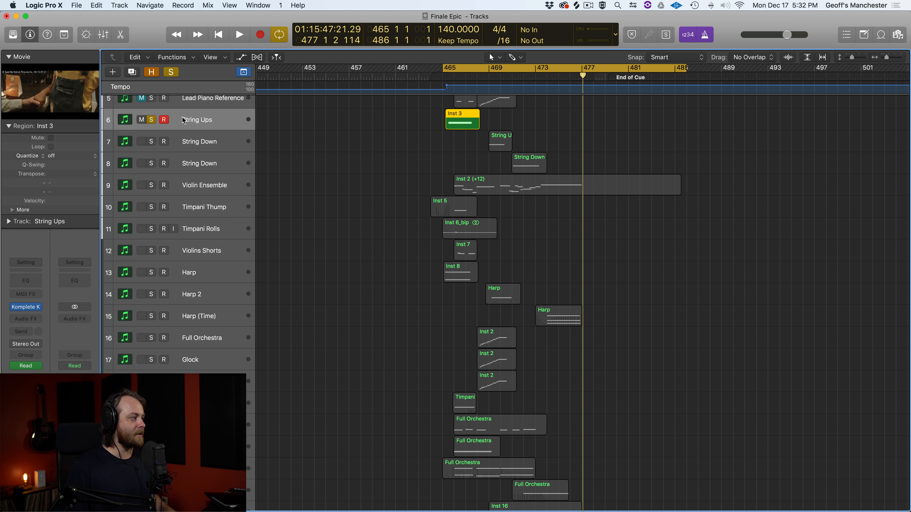
- Play the soloed String Ups region and open the Komplete Kontrol instrument on its channel strip
{"action": "key", "text": "space"}
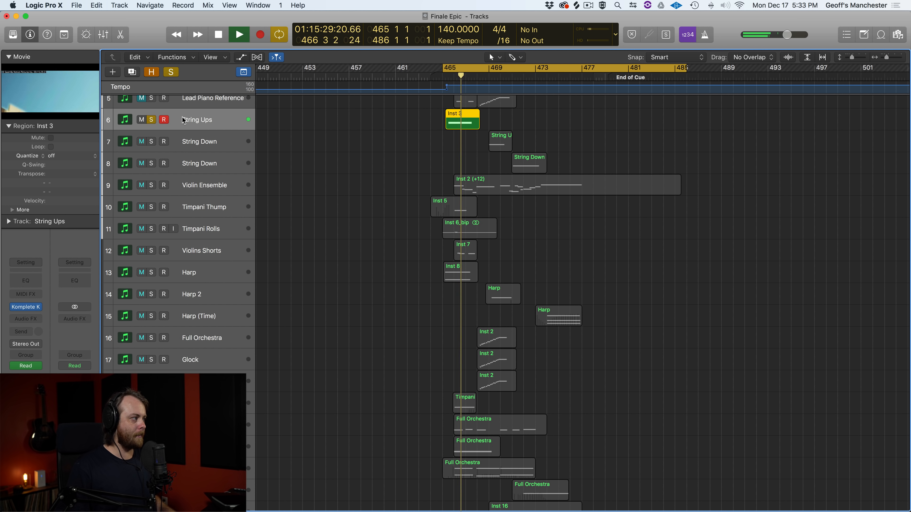
{"action": "key", "text": "space"}
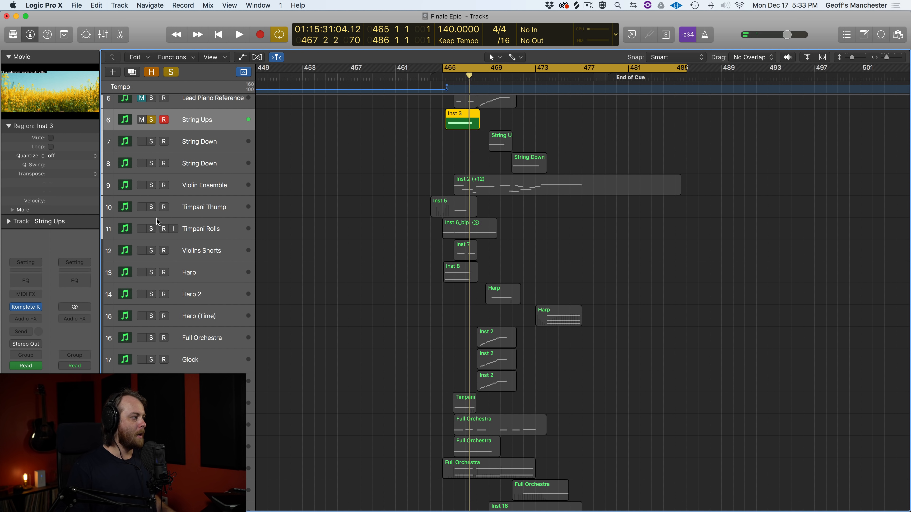
{"action": "left_click", "coordinate": [29, 307]}
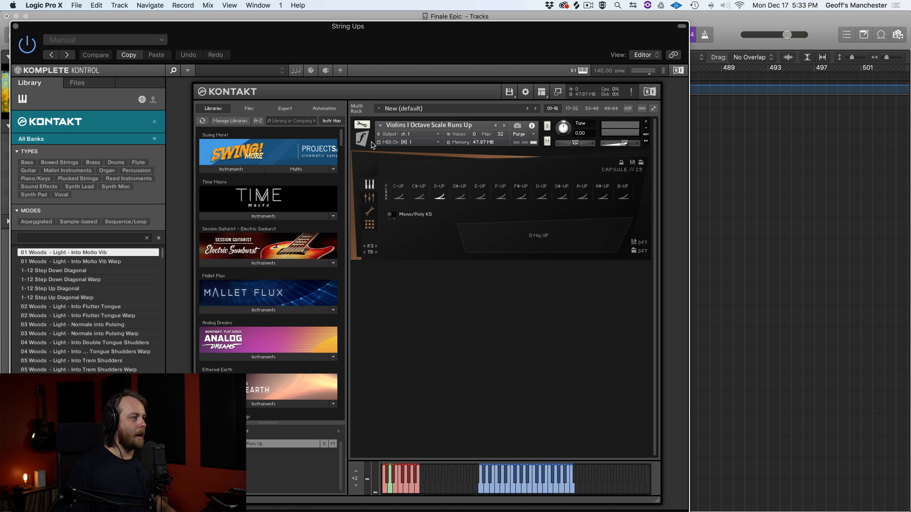
- Browse the Kontakt libraries down to the Berlin Series and Capriccio, and close the String Ups instrument window
{"action": "scroll", "coordinate": [279, 266], "scroll_direction": "down", "scroll_amount": 15}
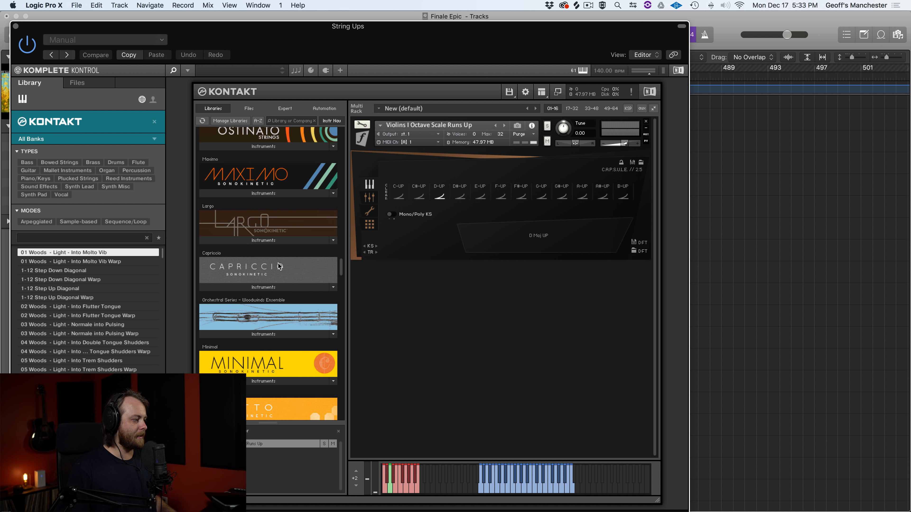
{"action": "scroll", "coordinate": [279, 266], "scroll_direction": "up", "scroll_amount": 5}
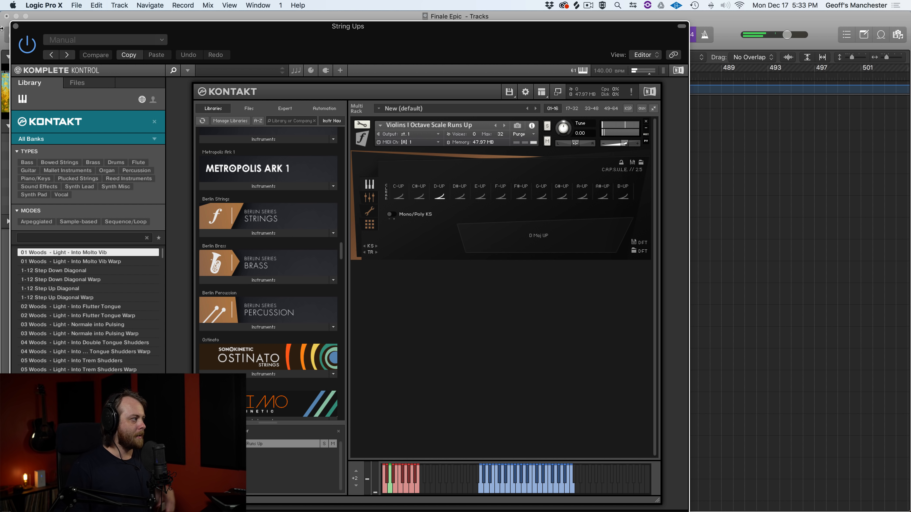
{"action": "left_click", "coordinate": [15, 26]}
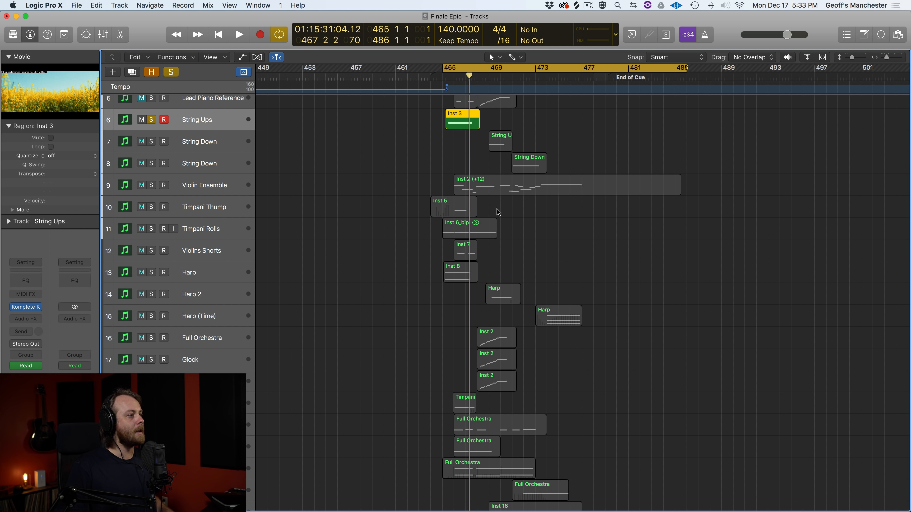
- Solo the Violin Ensemble track alongside String Ups and play the two together
{"action": "left_click", "coordinate": [151, 186]}
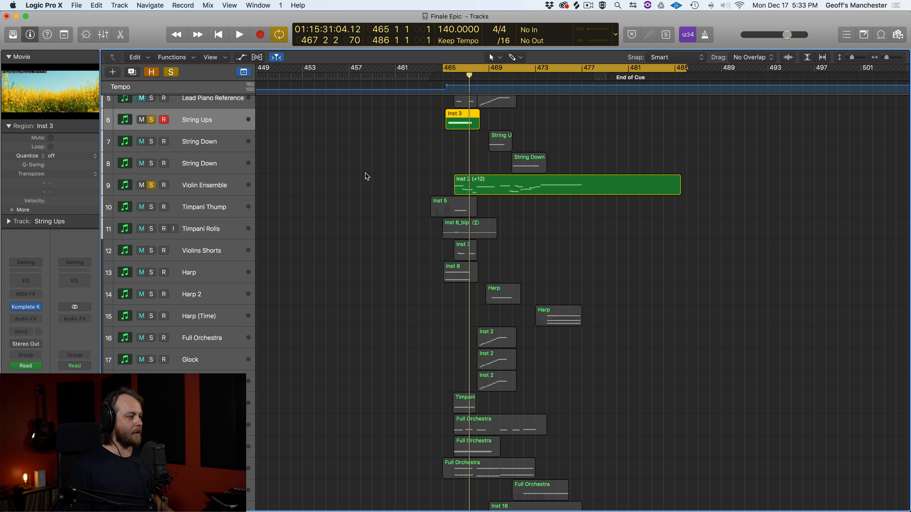
{"action": "key", "text": "space"}
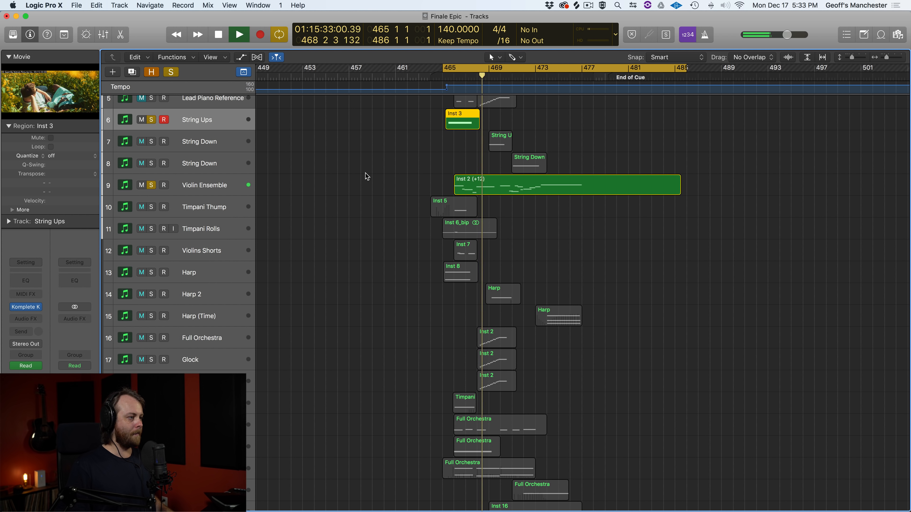
{"action": "key", "text": "space"}
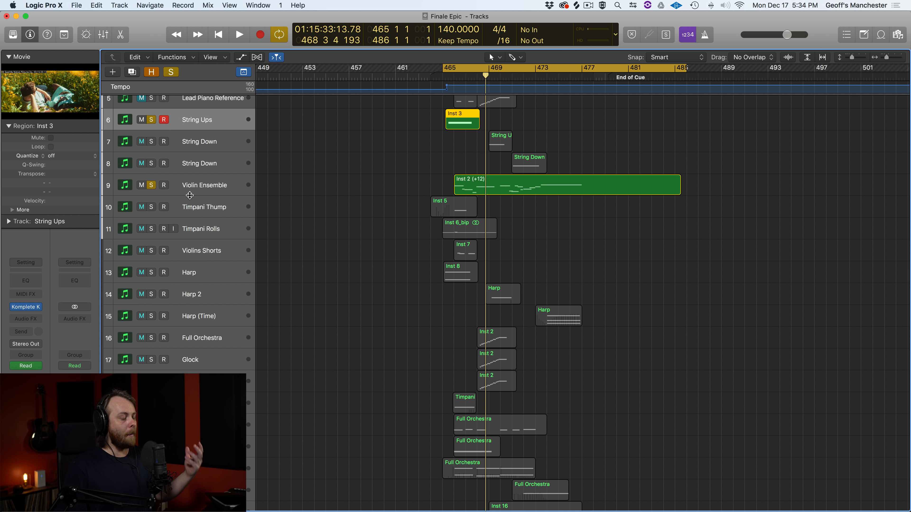
- Inspect the Komplete Kontrol instrument loaded on the Violin Ensemble track and close its window
{"action": "left_click", "coordinate": [205, 190]}
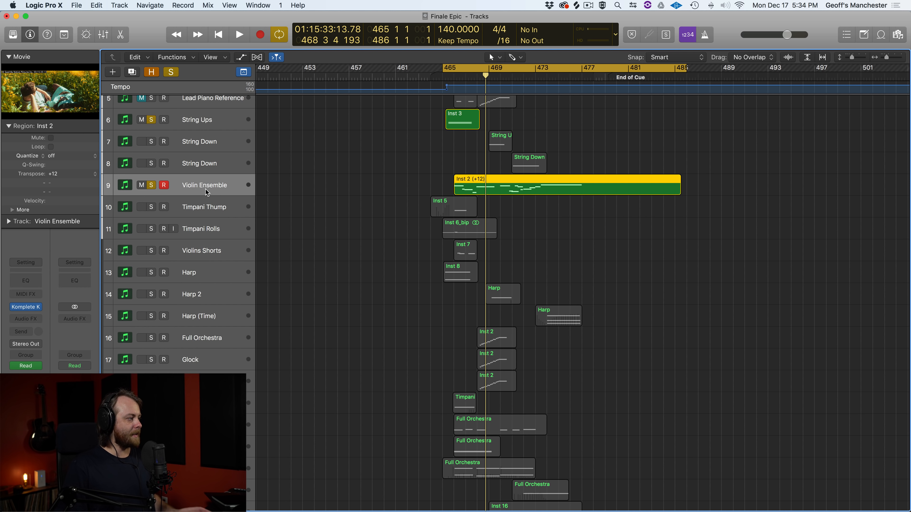
{"action": "mouse_move", "coordinate": [27, 309]}
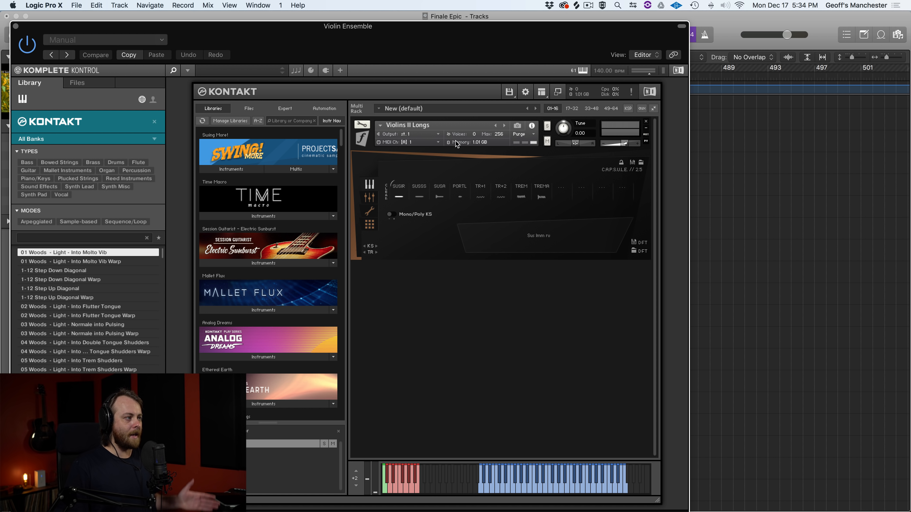
{"action": "scroll", "coordinate": [296, 220], "scroll_direction": "down", "scroll_amount": 5}
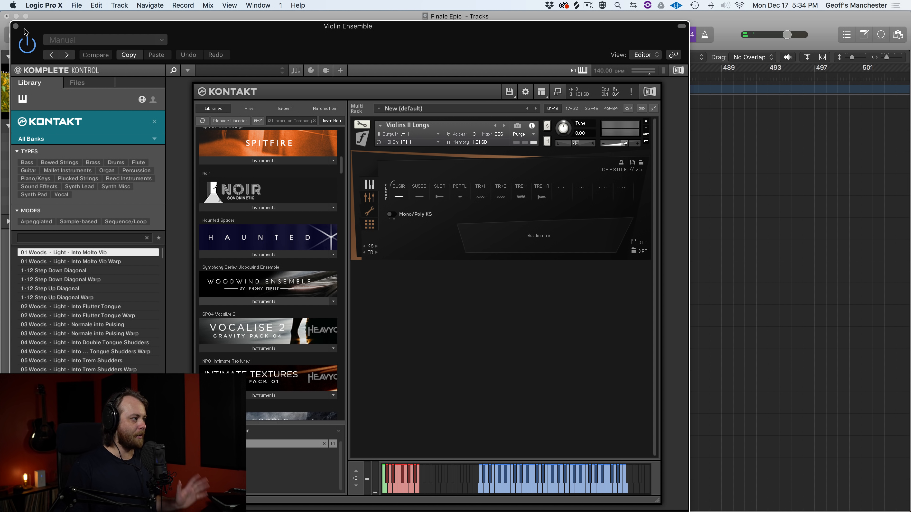
{"action": "left_click", "coordinate": [15, 26]}
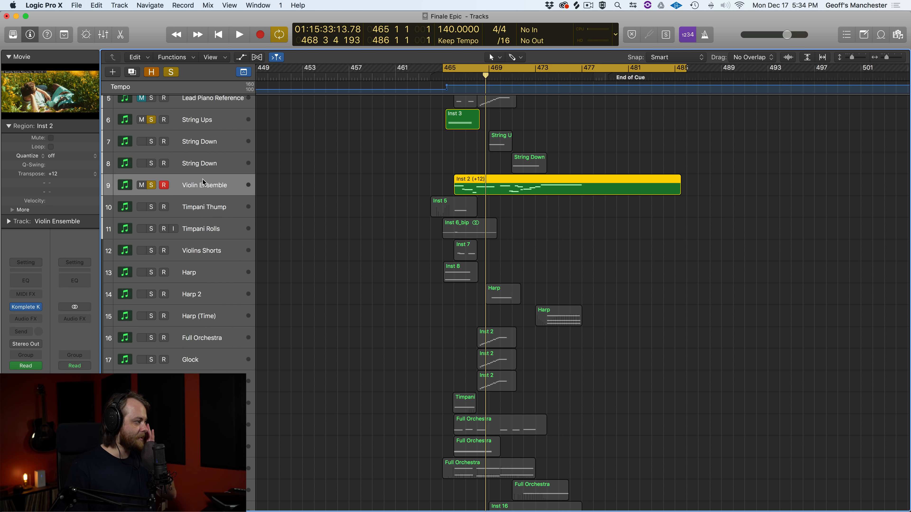
- Show the mixer below the arrangement and examine the channel faders of the orchestral tracks
{"action": "key", "text": "x"}
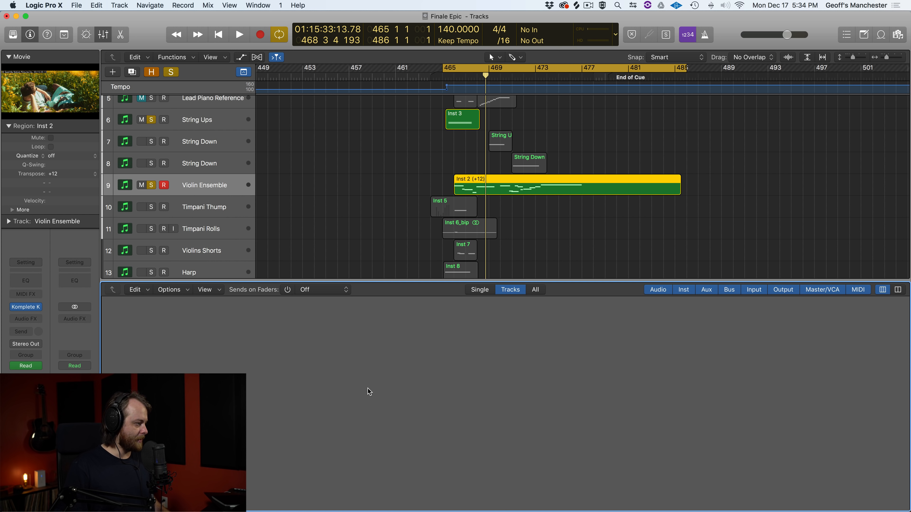
{"action": "scroll", "coordinate": [386, 411], "scroll_direction": "up", "scroll_amount": 3}
{"action": "scroll", "coordinate": [387, 411], "scroll_direction": "up", "scroll_amount": 2}
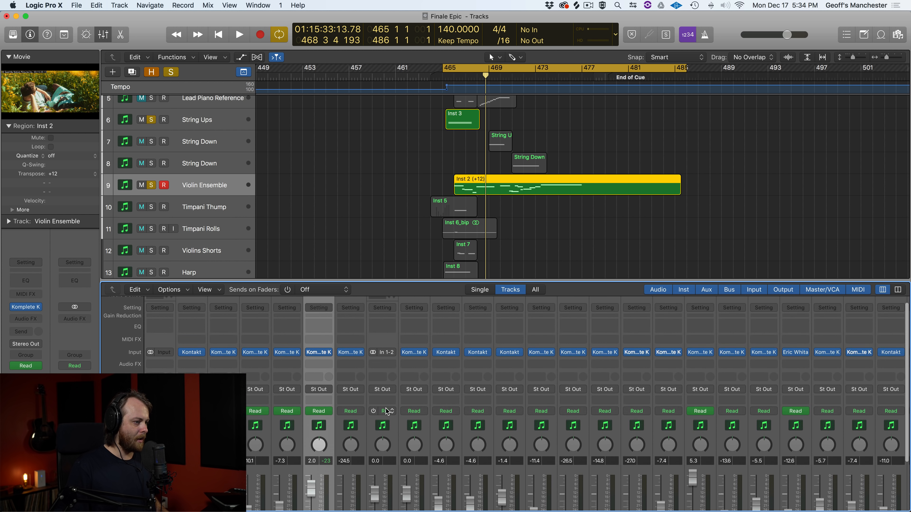
{"action": "scroll", "coordinate": [387, 411], "scroll_direction": "down", "scroll_amount": 5}
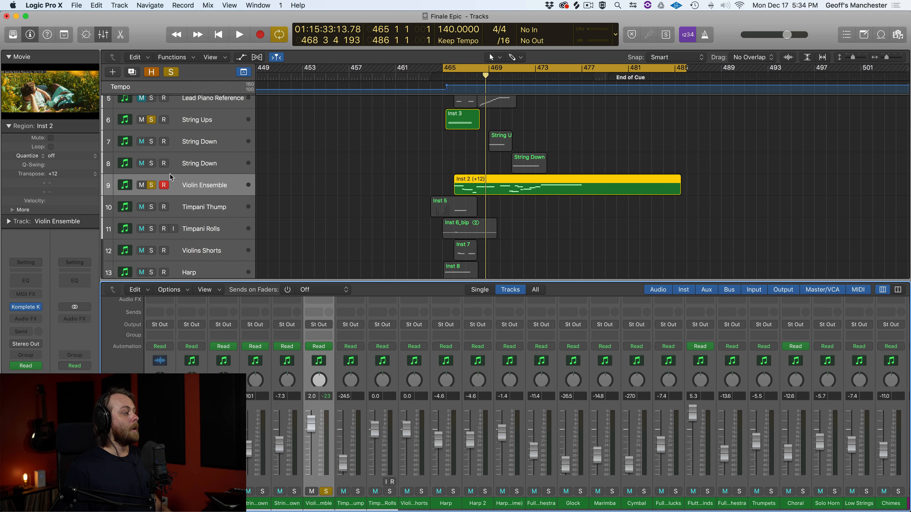
- Un-solo Violin Ensemble and String Ups, solo the first String Down track and turn off cycle mode
{"action": "left_click", "coordinate": [151, 184]}
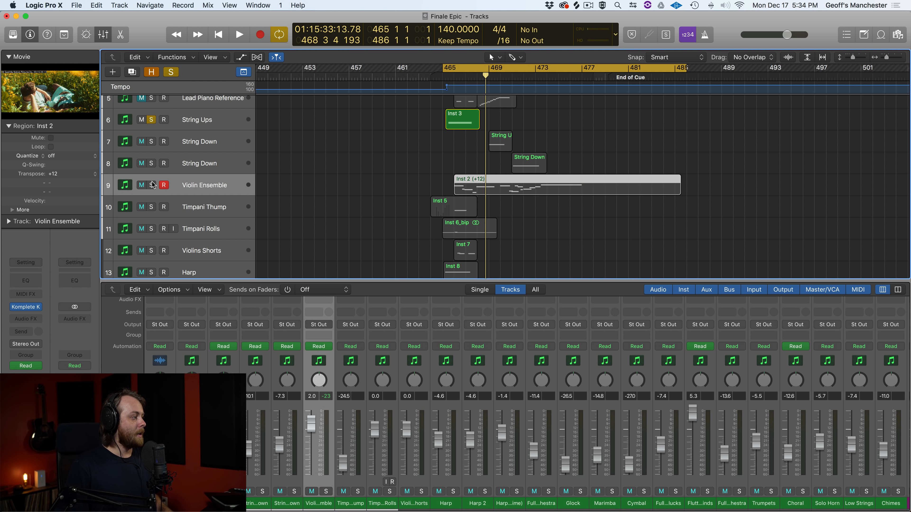
{"action": "left_click", "coordinate": [152, 119]}
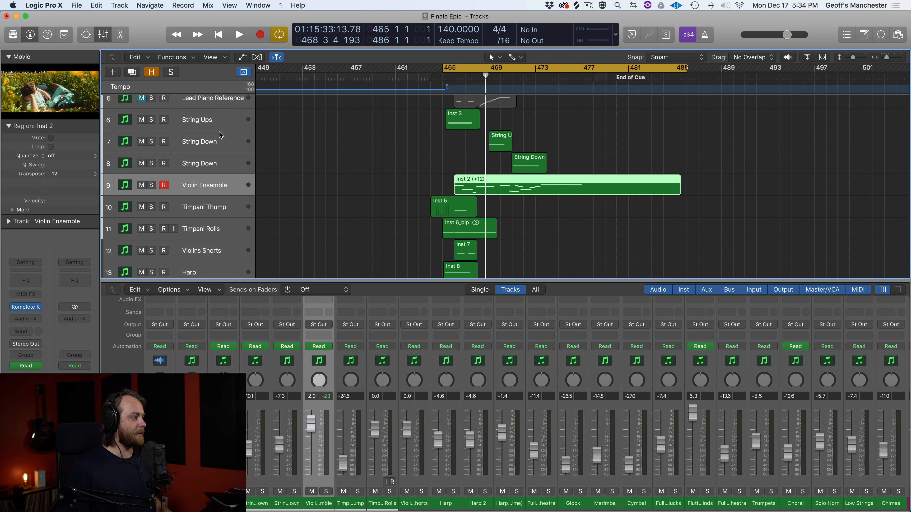
{"action": "left_click", "coordinate": [222, 140]}
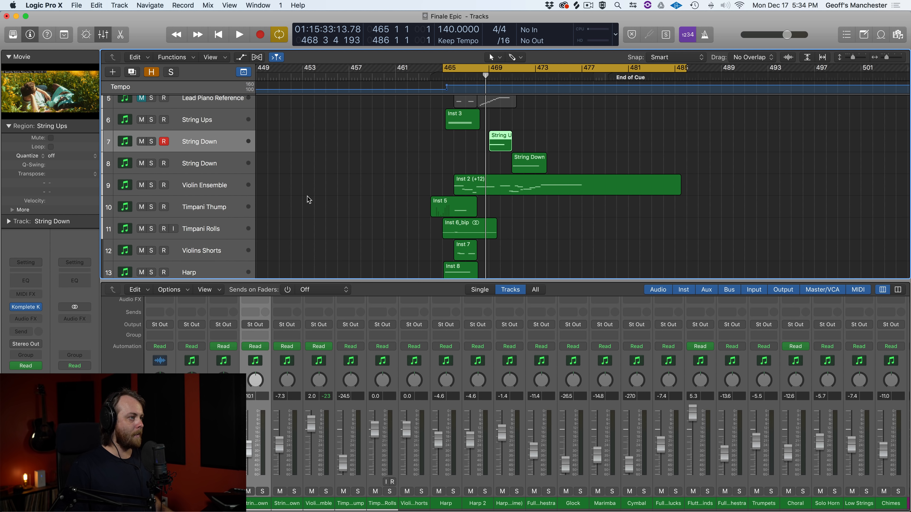
{"action": "key", "text": "s"}
{"action": "key", "text": "c"}
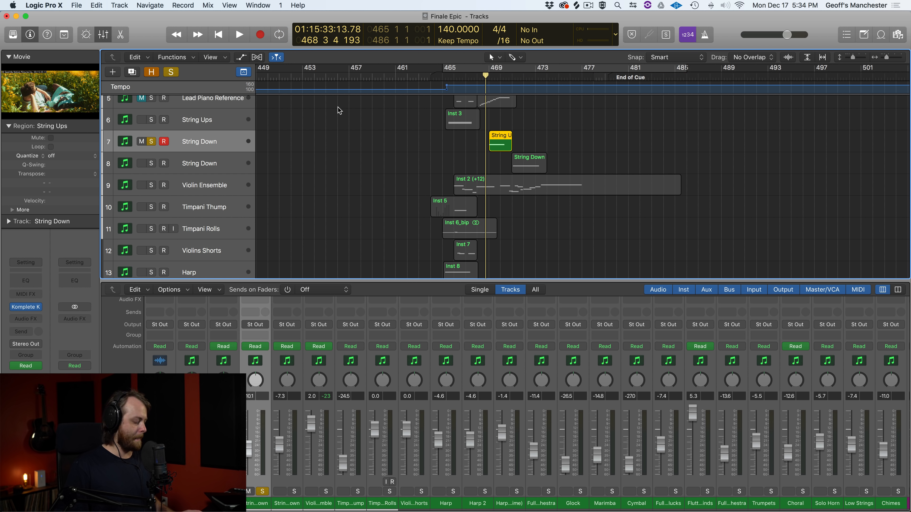
- Play the soloed string tracks and turn the cycle range from bar 465 to bar 486 back on
{"action": "key", "text": "space"}
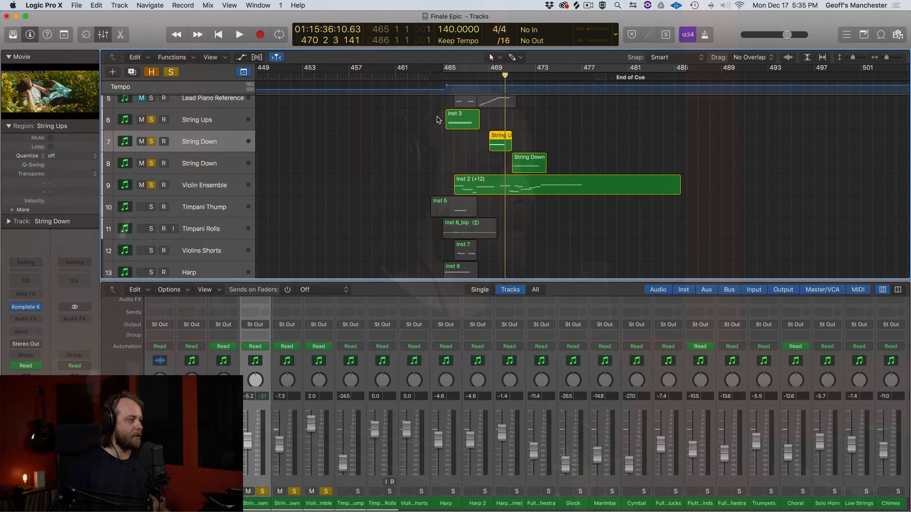
{"action": "key", "text": "space"}
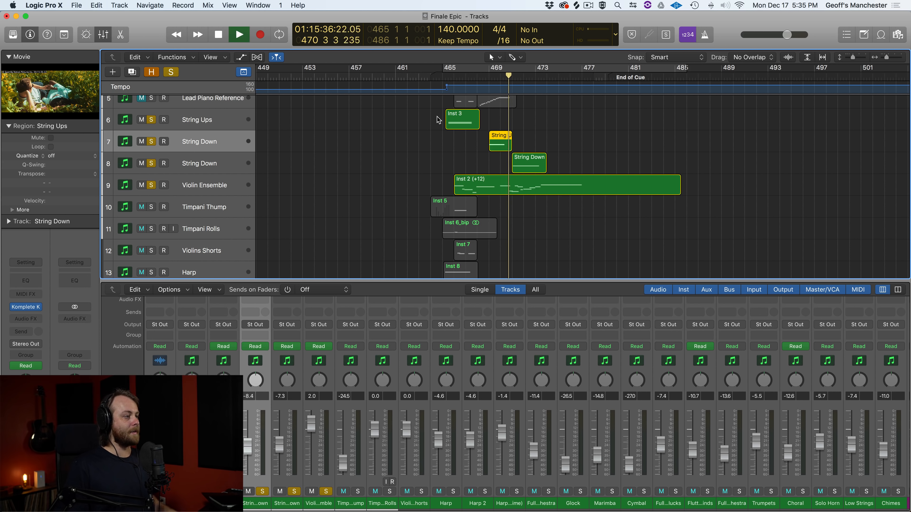
{"action": "key", "text": "space"}
{"action": "key", "text": "c"}
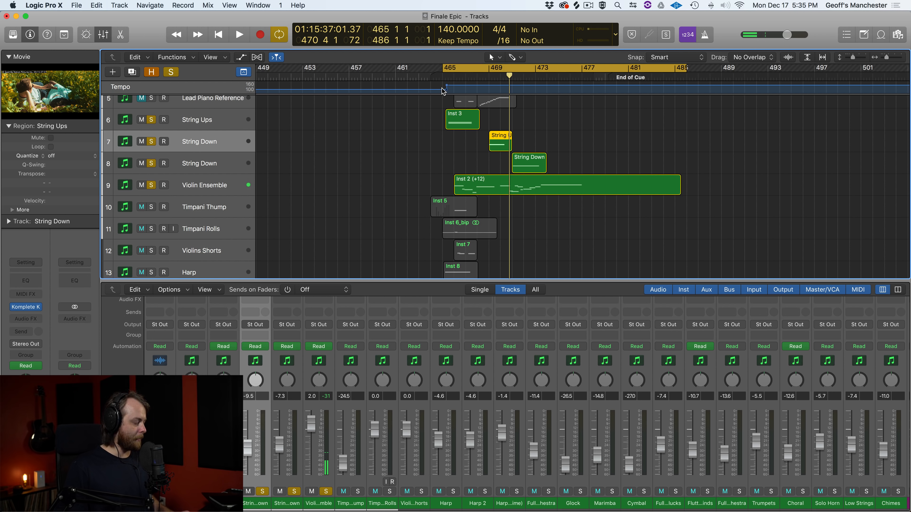
{"action": "key", "text": "space"}
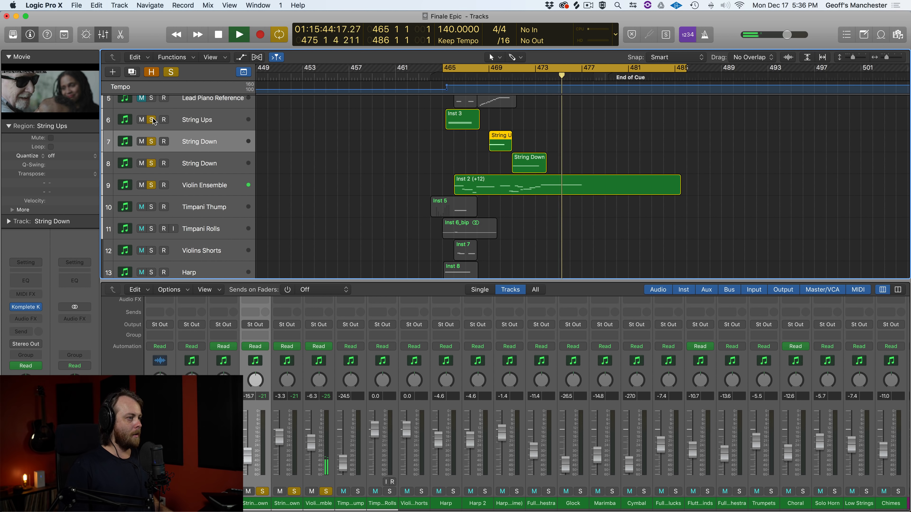
- Clear the solos on the string tracks and solo the Lead Piano Reference track instead
{"action": "left_click", "coordinate": [151, 182]}
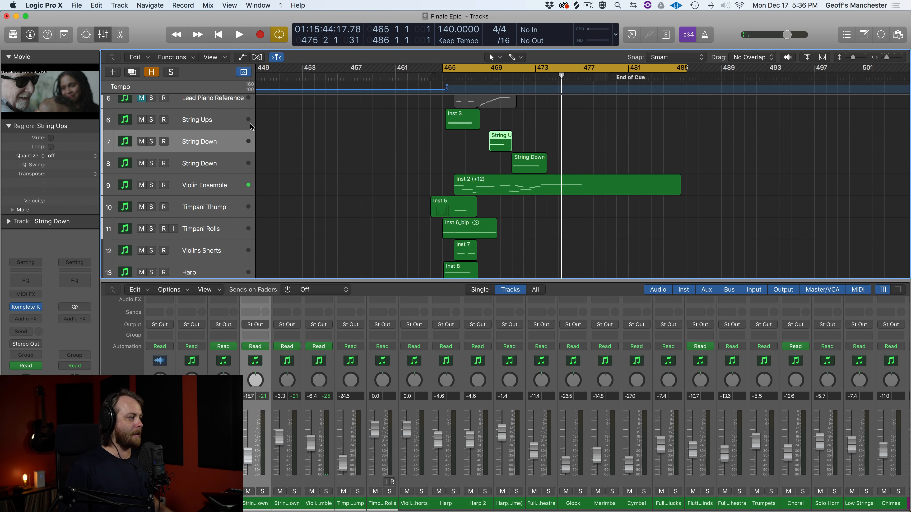
{"action": "scroll", "coordinate": [185, 142], "scroll_direction": "up", "scroll_amount": 2}
{"action": "left_click", "coordinate": [194, 122]}
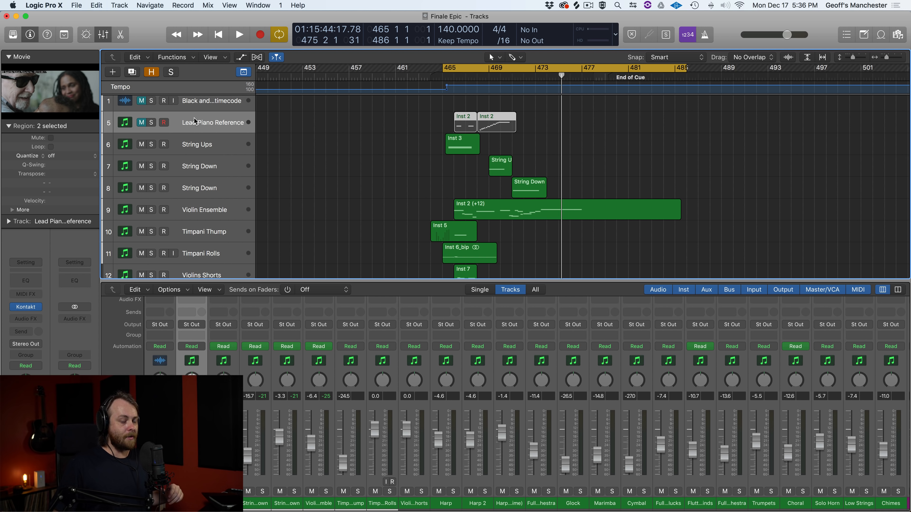
{"action": "left_click", "coordinate": [151, 123]}
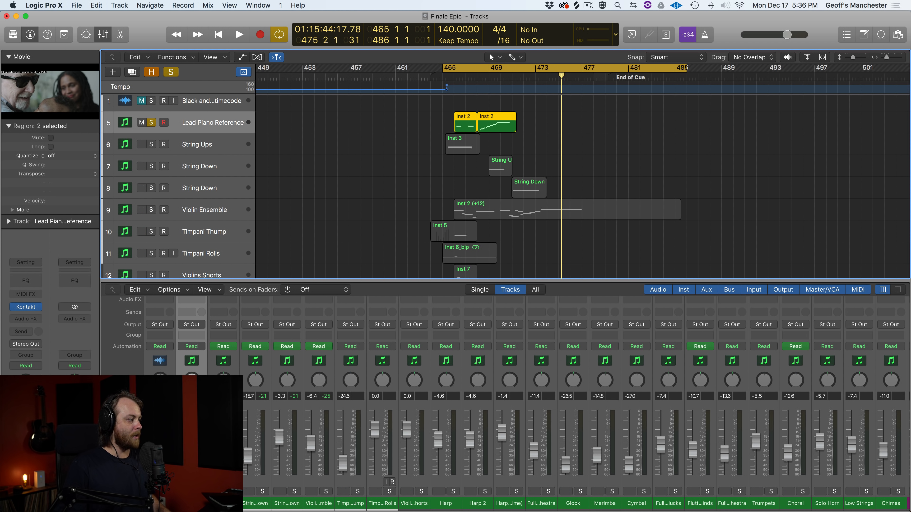
- View the Kontakt instrument on the Lead Piano Reference track and play the soloed piano part
{"action": "left_click", "coordinate": [26, 308]}
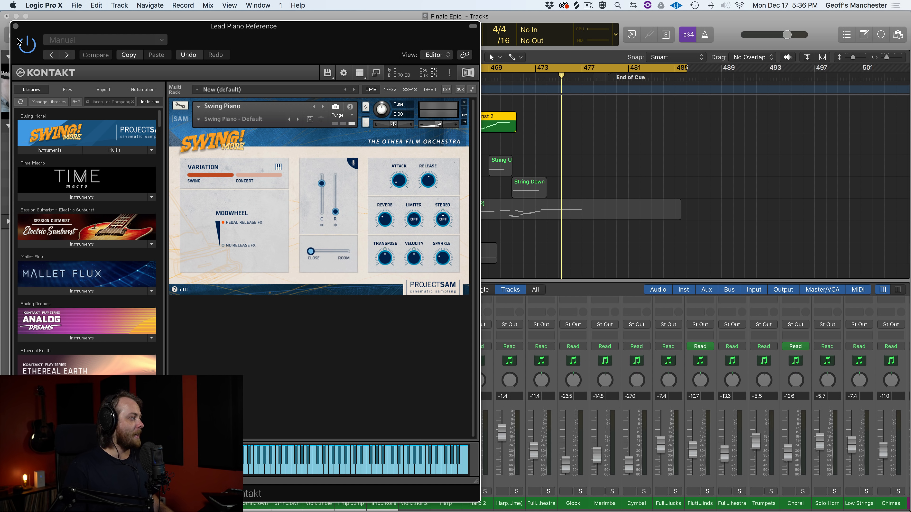
{"action": "left_click", "coordinate": [16, 27]}
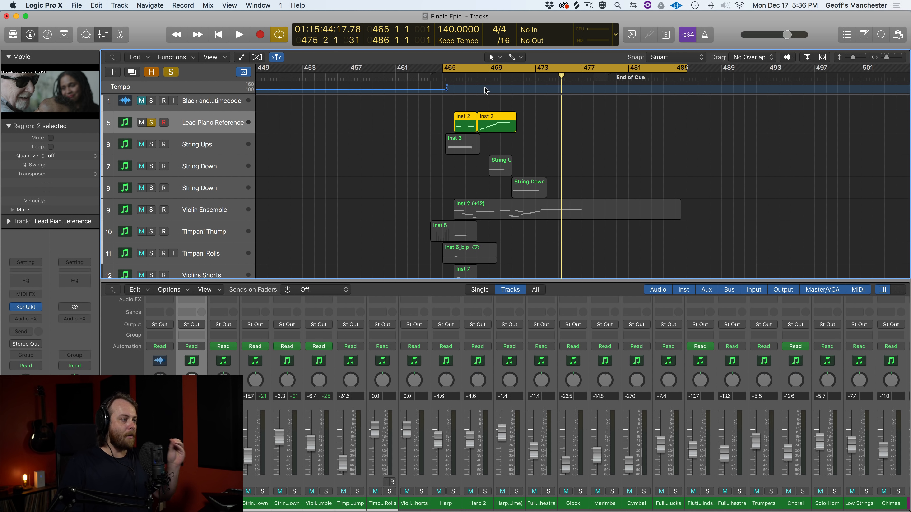
{"action": "key", "text": "space"}
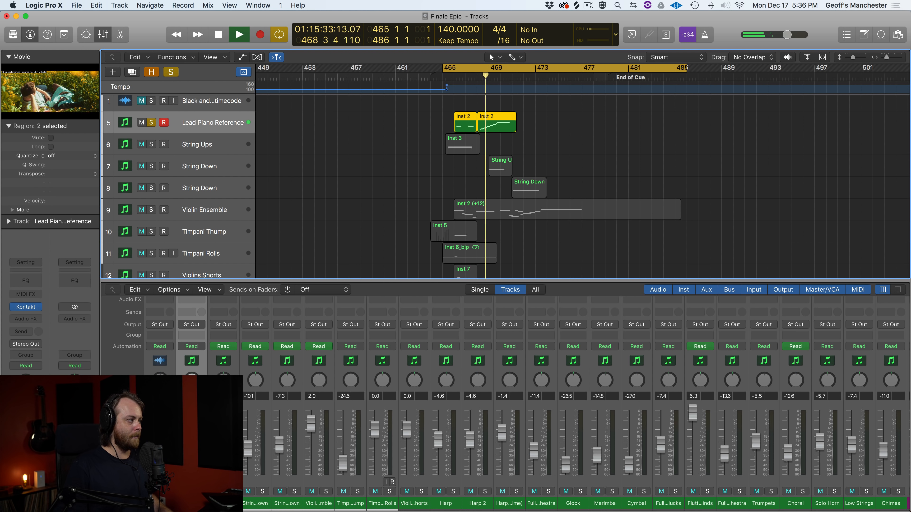
{"action": "key", "text": "space"}
- Un-solo Lead Piano Reference to hear the full arrangement from bar 465, and solo it again
{"action": "left_click", "coordinate": [154, 122]}
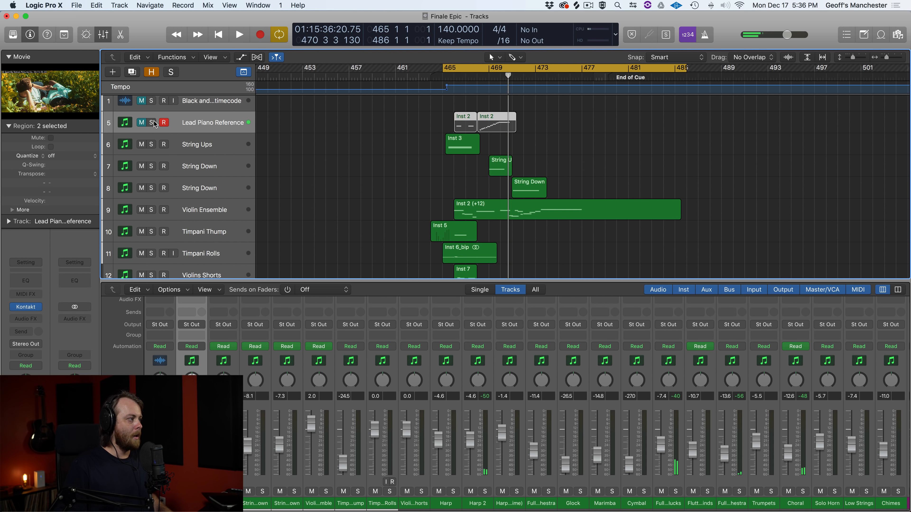
{"action": "key", "text": "space"}
{"action": "left_click", "coordinate": [154, 123]}
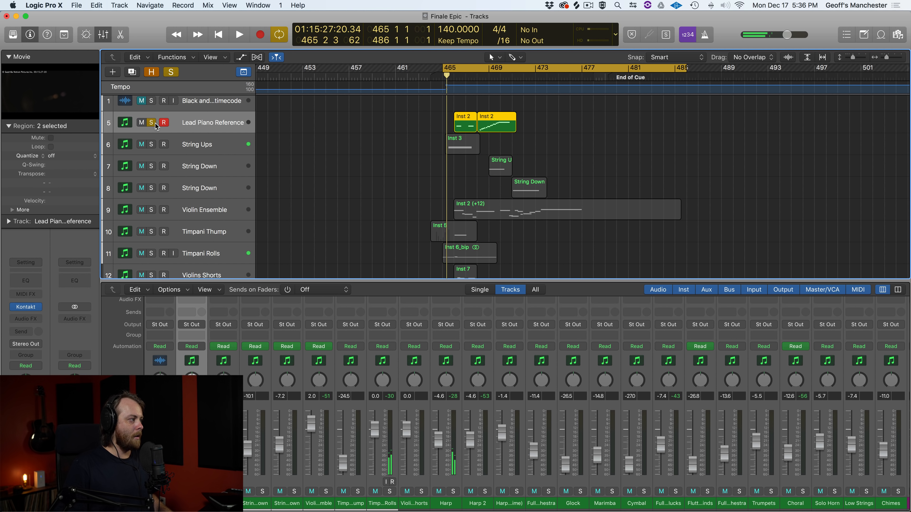
- Solo the Violins Shorts track and play the cue from bar 465
{"action": "scroll", "coordinate": [453, 114], "scroll_direction": "down", "scroll_amount": 15}
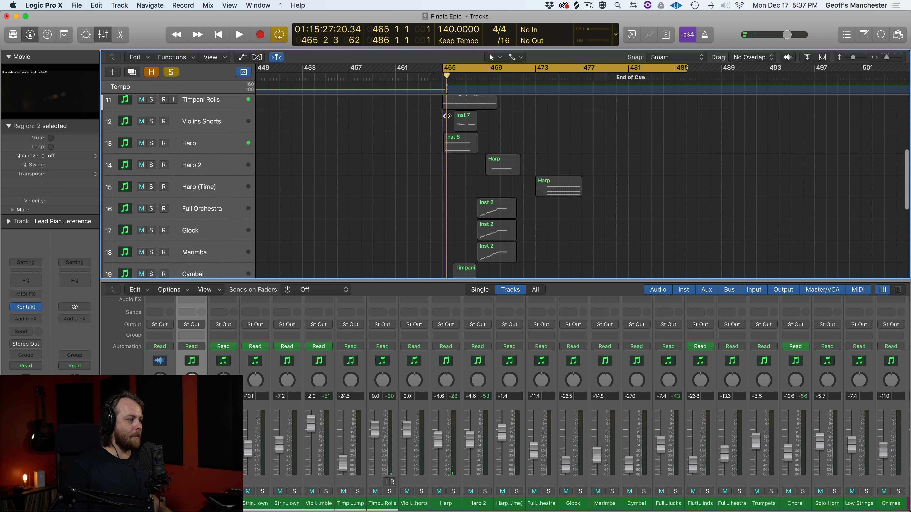
{"action": "scroll", "coordinate": [446, 116], "scroll_direction": "down", "scroll_amount": 1}
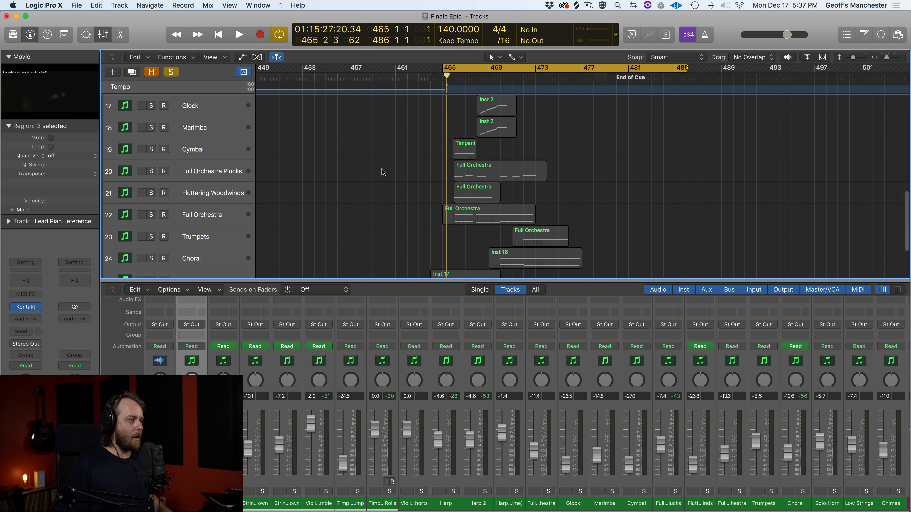
{"action": "scroll", "coordinate": [471, 192], "scroll_direction": "up", "scroll_amount": 10}
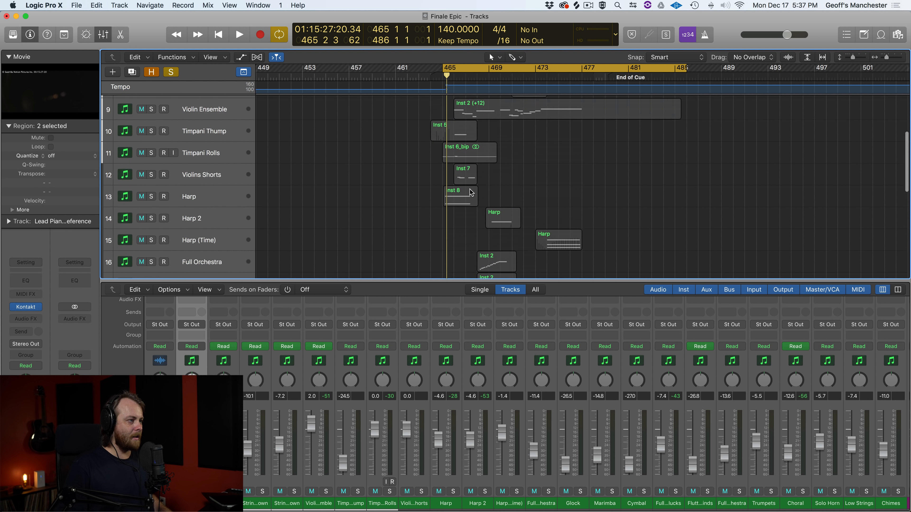
{"action": "scroll", "coordinate": [470, 192], "scroll_direction": "up", "scroll_amount": 2}
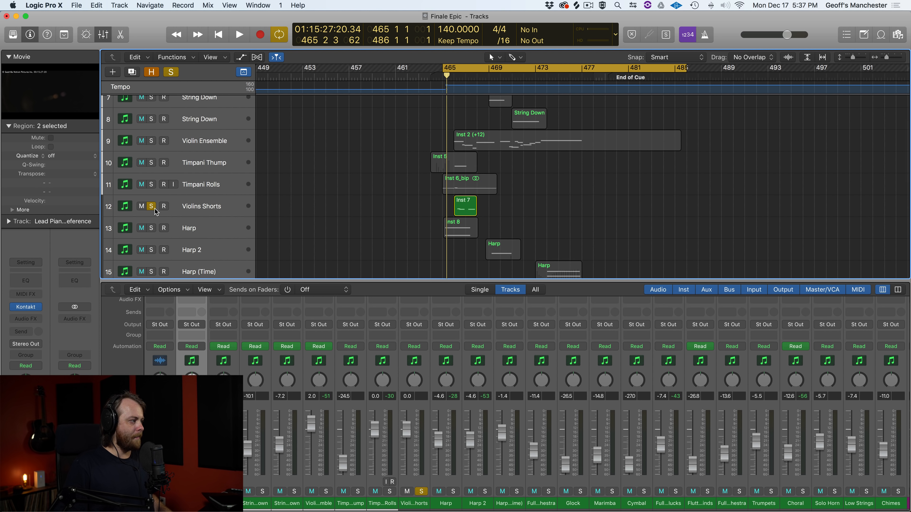
{"action": "scroll", "coordinate": [489, 216], "scroll_direction": "up", "scroll_amount": 3}
{"action": "key", "text": "space"}
{"action": "scroll", "coordinate": [489, 219], "scroll_direction": "down", "scroll_amount": 10}
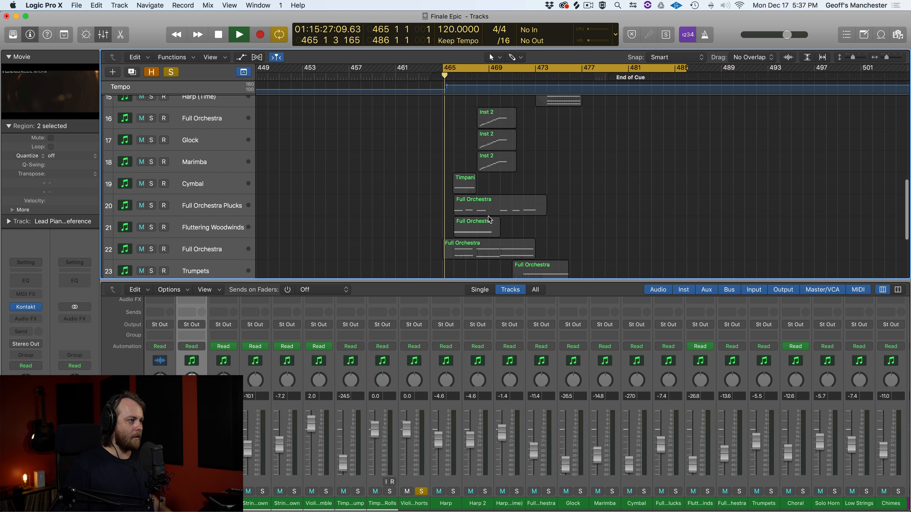
{"action": "scroll", "coordinate": [488, 219], "scroll_direction": "down", "scroll_amount": 1}
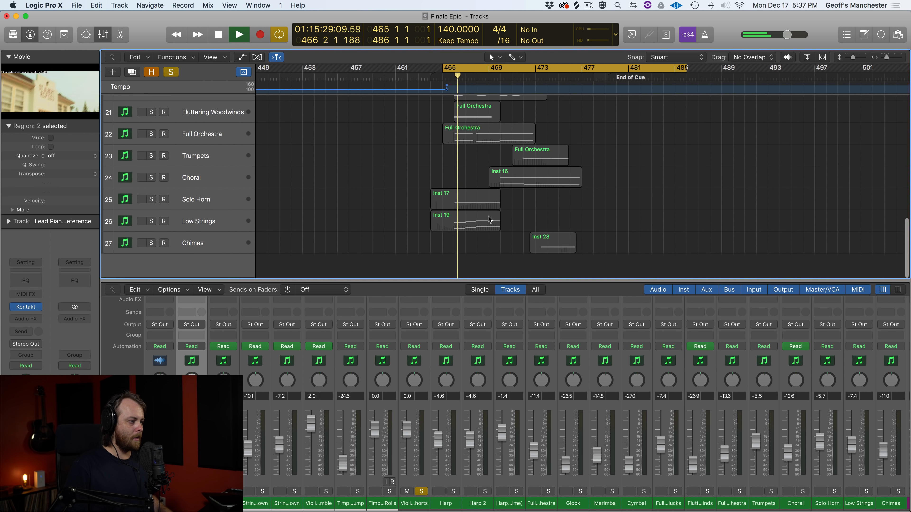
- Stop playback and add the Full Orchestra (track 16), Glock and Marimba tracks to the soloed tracks
{"action": "scroll", "coordinate": [489, 220], "scroll_direction": "up", "scroll_amount": 3}
{"action": "scroll", "coordinate": [488, 219], "scroll_direction": "up", "scroll_amount": 6}
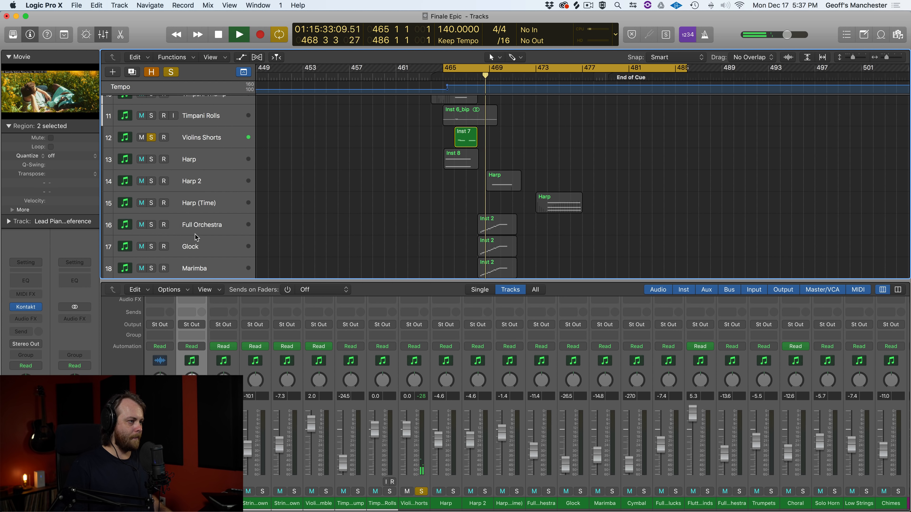
{"action": "key", "text": "space"}
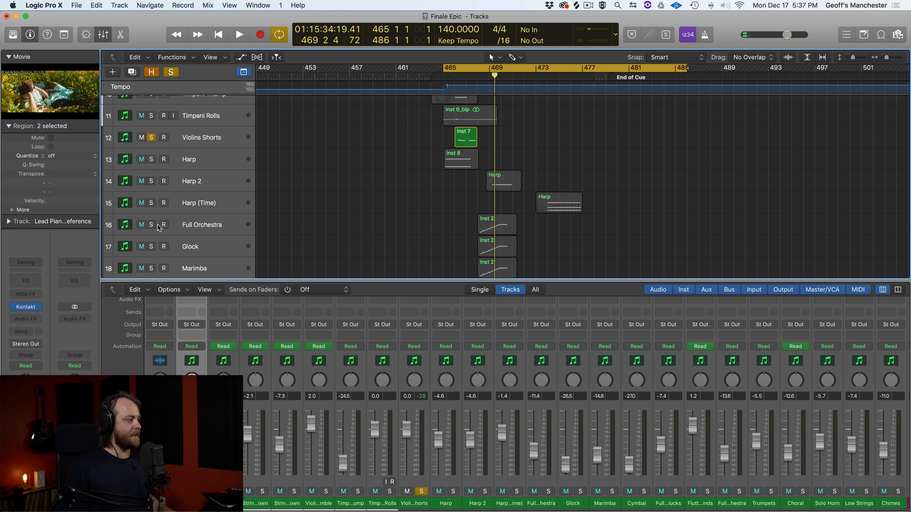
{"action": "left_click_drag", "start_coordinate": [152, 224], "coordinate": [151, 266]}
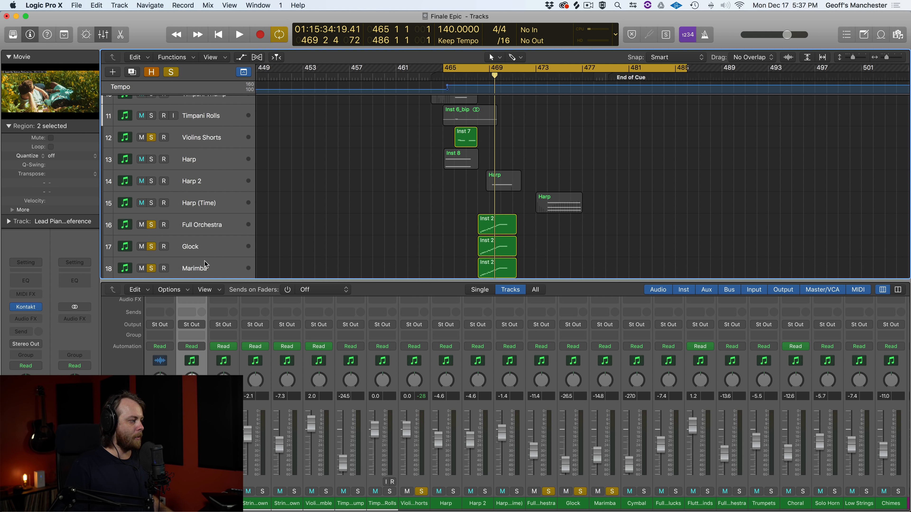
{"action": "scroll", "coordinate": [201, 256], "scroll_direction": "down", "scroll_amount": 2}
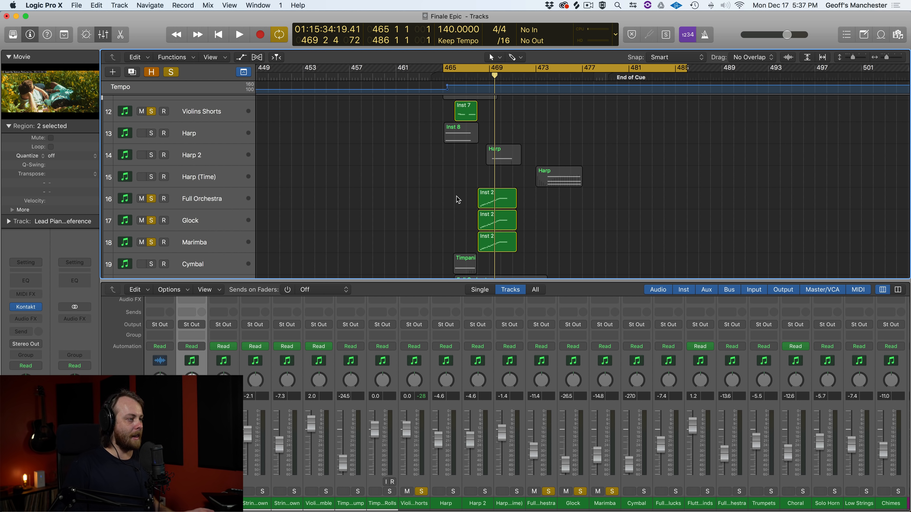
{"action": "scroll", "coordinate": [459, 199], "scroll_direction": "up", "scroll_amount": 6}
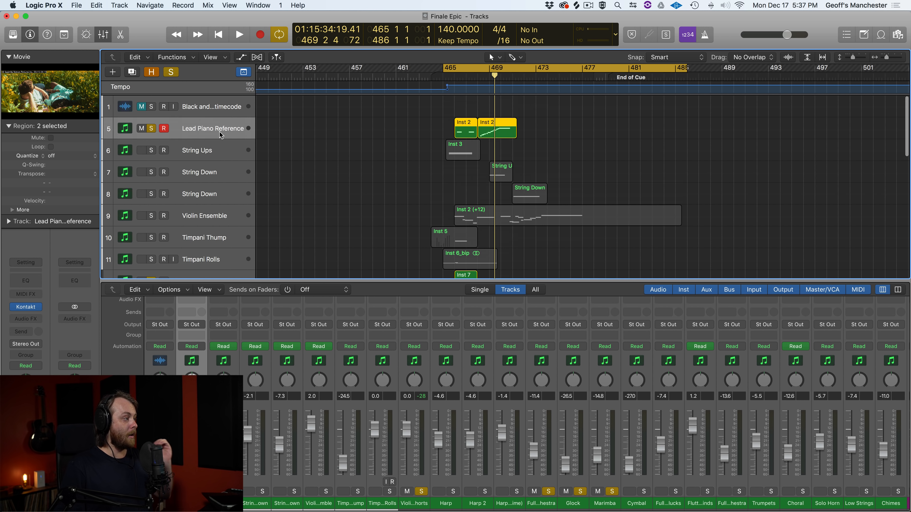
{"action": "scroll", "coordinate": [457, 102], "scroll_direction": "down", "scroll_amount": 8}
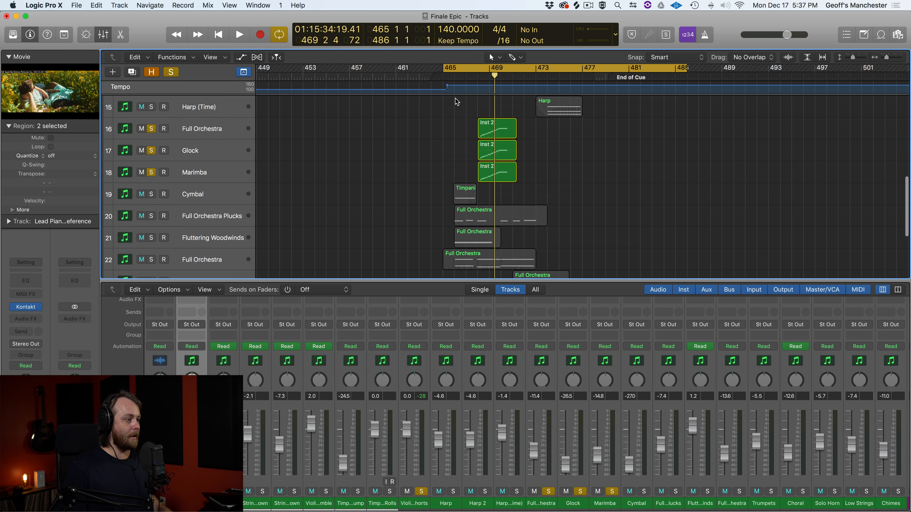
- Move the cycle start to bar 468 and play the soloed Full Orchestra, Glock and Marimba parts
{"action": "left_click_drag", "start_coordinate": [444, 68], "coordinate": [479, 70]}
{"action": "key", "text": "space"}
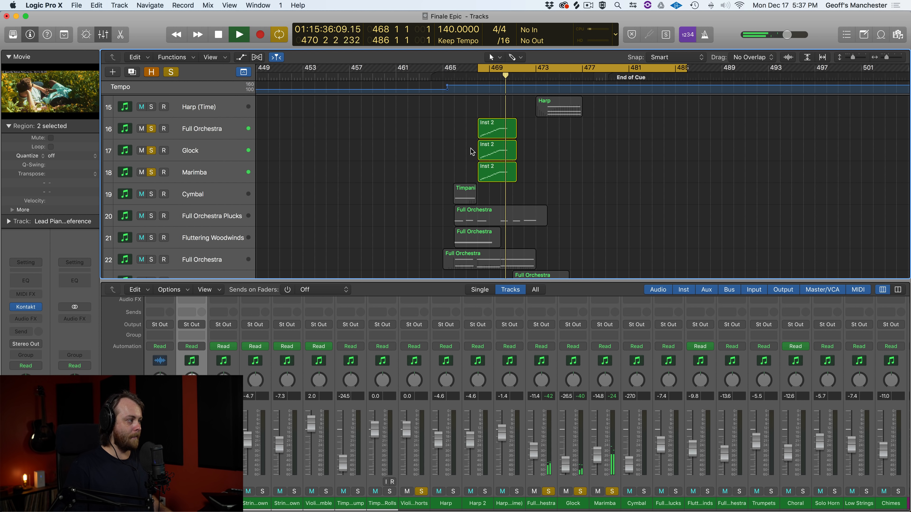
{"action": "key", "text": "space"}
- Un-solo Full Orchestra, Glock and Marimba, and play the Lead Piano Reference from bar 468 for comparison
{"action": "left_click_drag", "start_coordinate": [154, 130], "coordinate": [152, 171]}
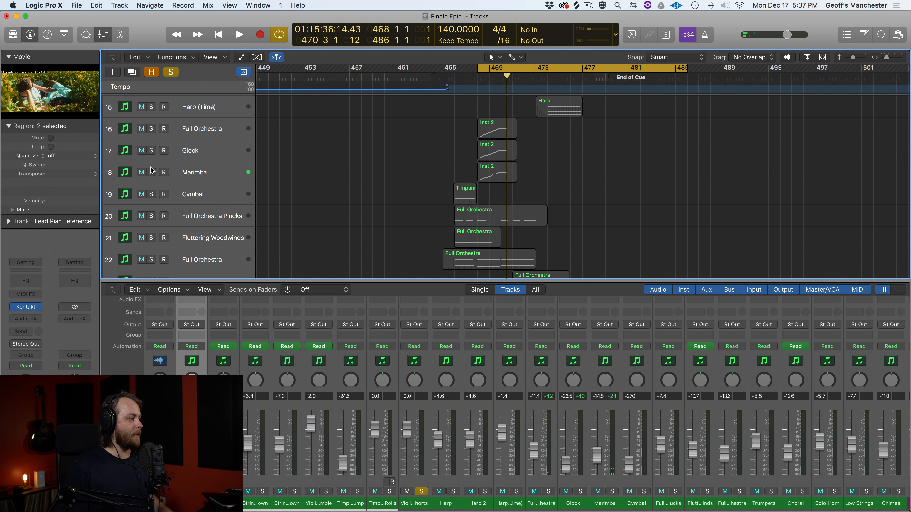
{"action": "scroll", "coordinate": [522, 143], "scroll_direction": "up", "scroll_amount": 10}
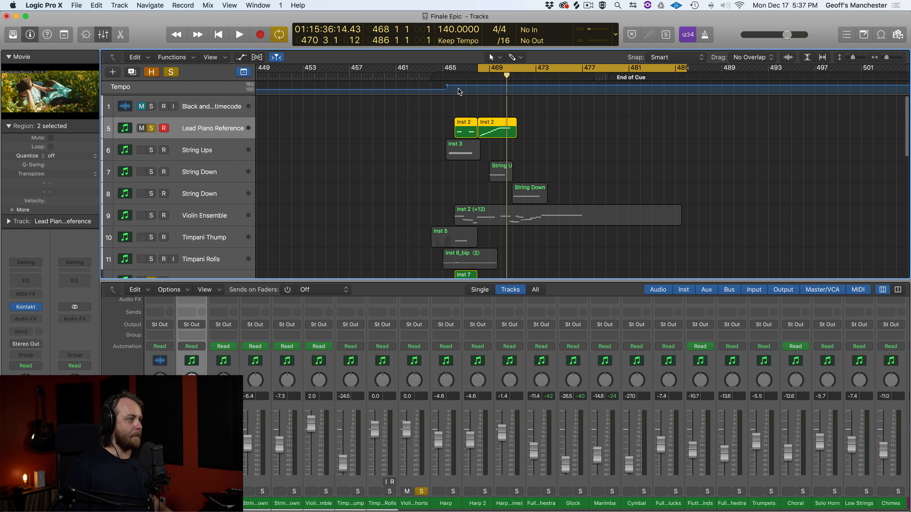
{"action": "key", "text": "space"}
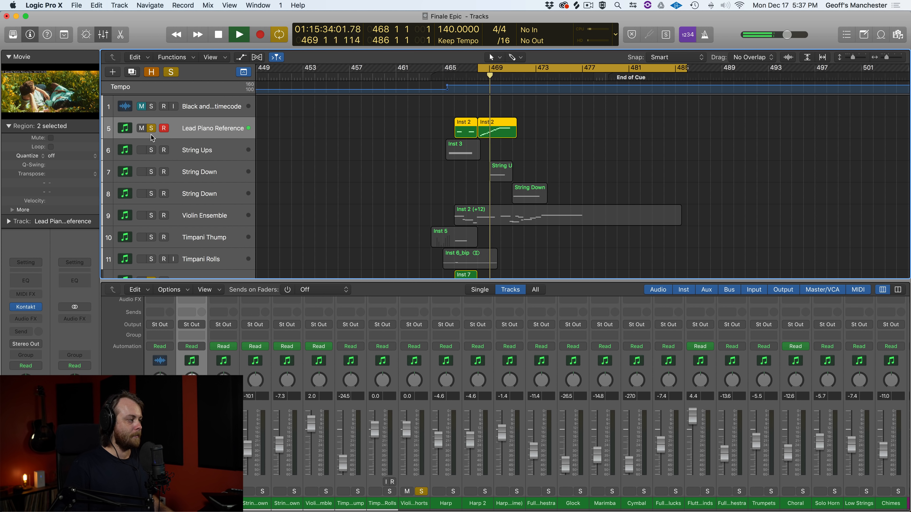
{"action": "key", "text": "space"}
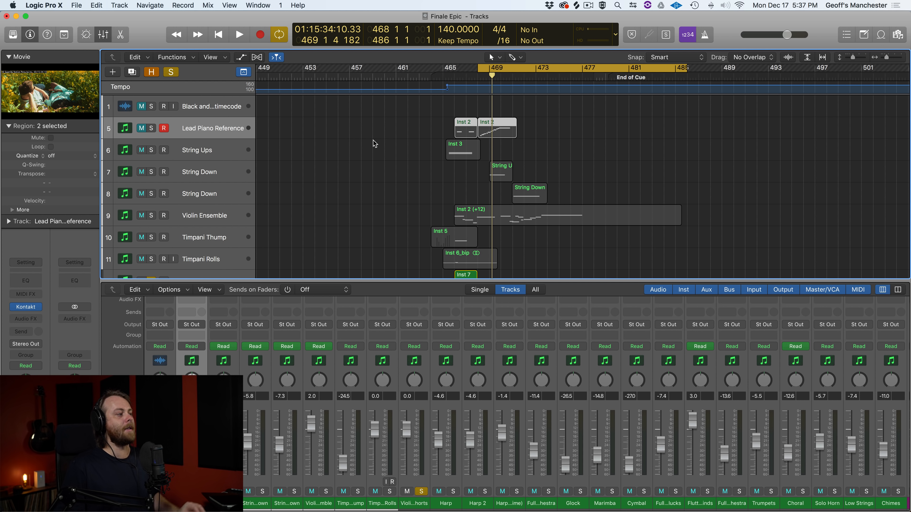
- Clear the solo on Violins Shorts and solo the Timpani Thump track instead
{"action": "scroll", "coordinate": [391, 151], "scroll_direction": "down", "scroll_amount": 4}
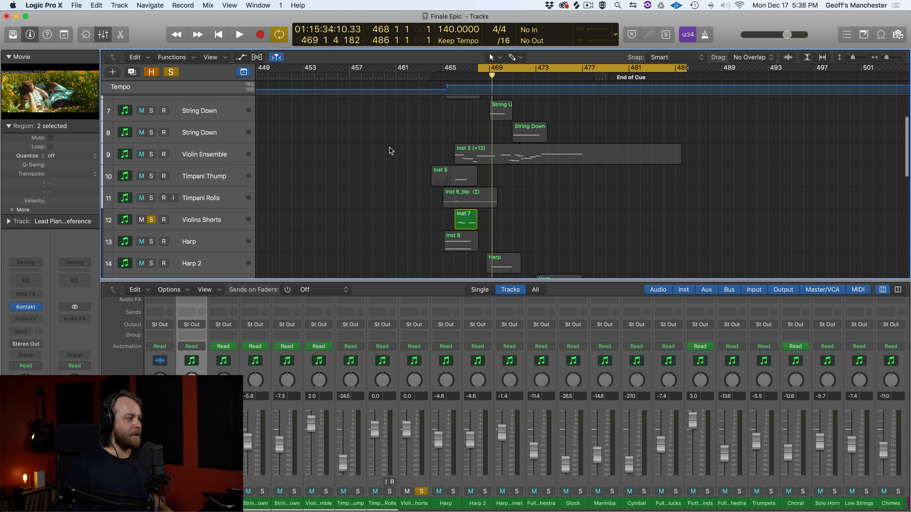
{"action": "left_click", "coordinate": [204, 154]}
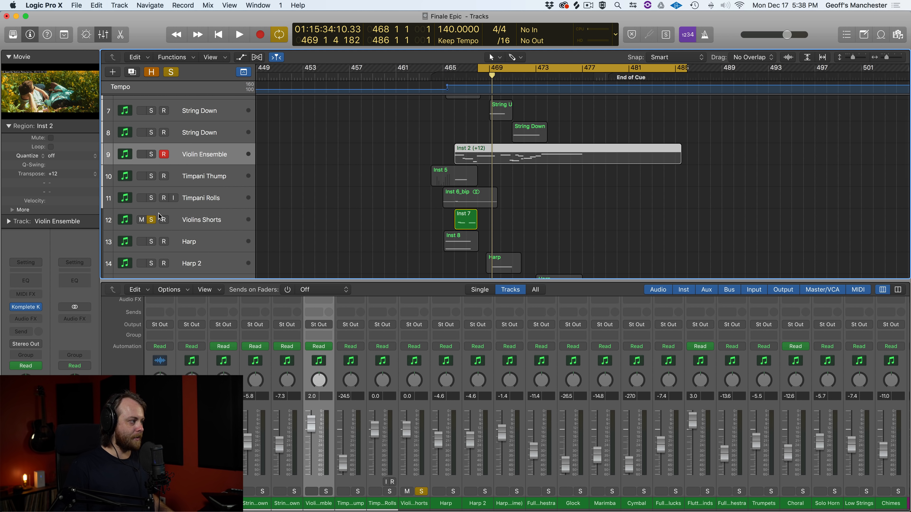
{"action": "left_click", "coordinate": [151, 219]}
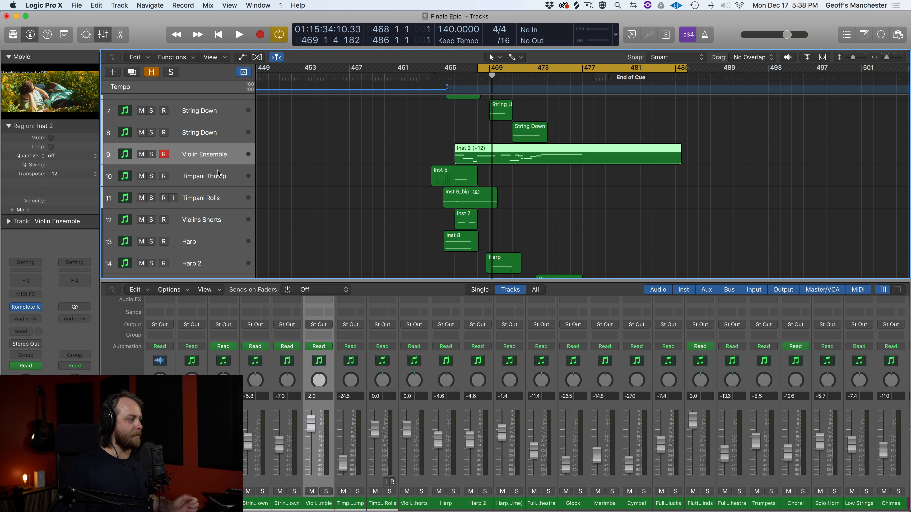
{"action": "left_click", "coordinate": [428, 175]}
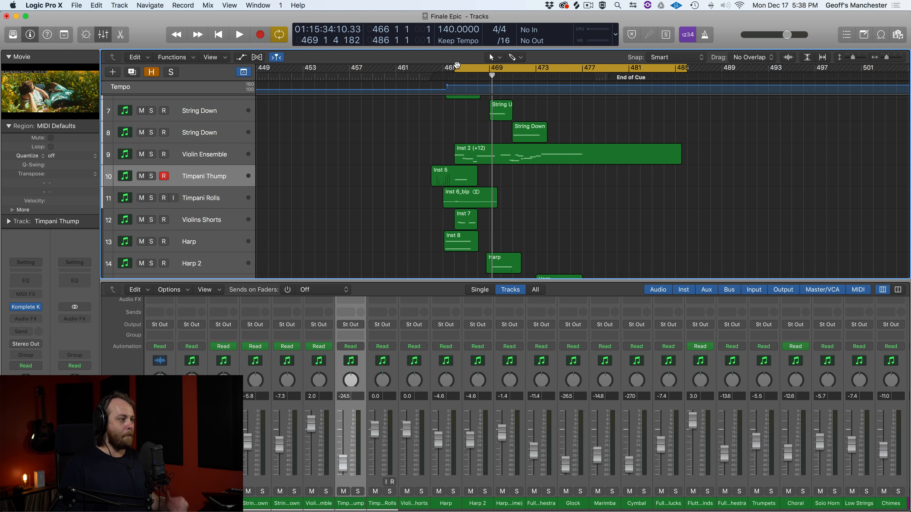
{"action": "key", "text": "s"}
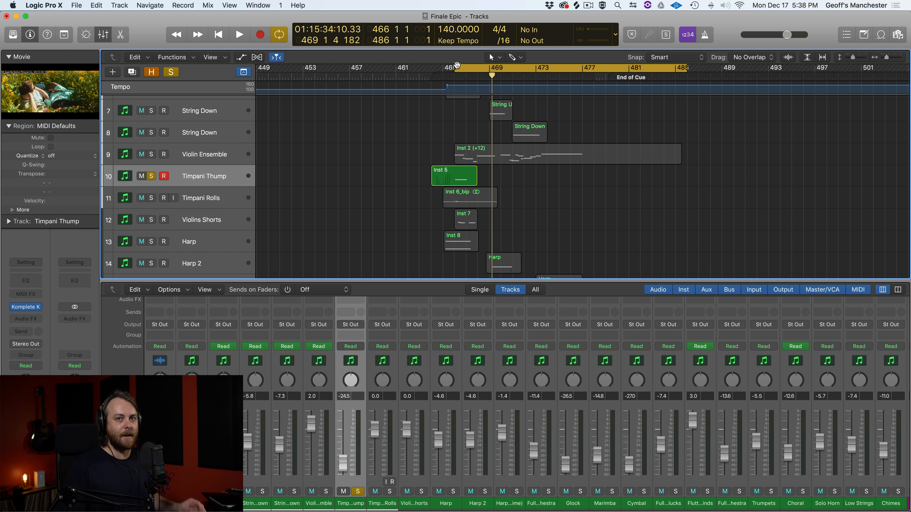
- Play the soloed Timpani Thump part and move the cycle start back to beat 2 of bar 465
{"action": "key", "text": "space"}
{"action": "key", "text": "space"}
{"action": "left_click_drag", "start_coordinate": [455, 69], "coordinate": [447, 70]}
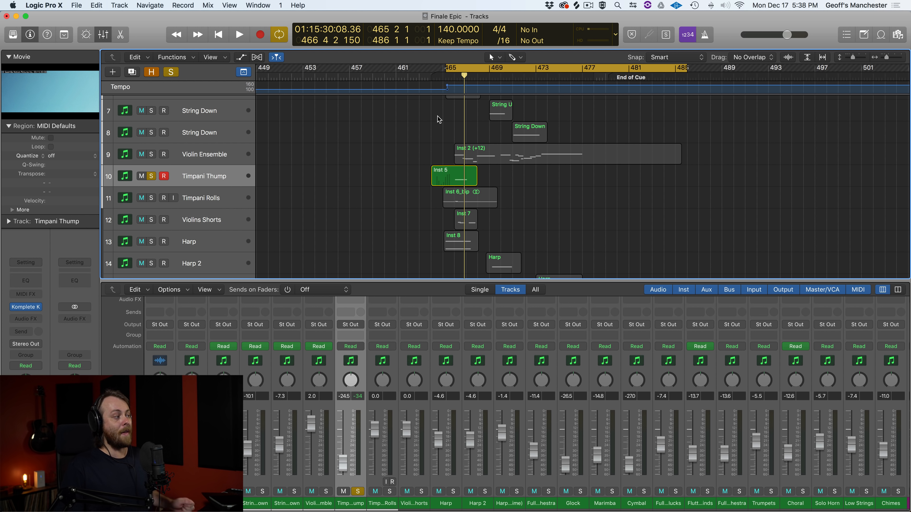
- Play the soloed Timpani Thump against the picture in a separate movie window, and close that window
{"action": "double_click", "coordinate": [53, 99]}
{"action": "key", "text": "space"}
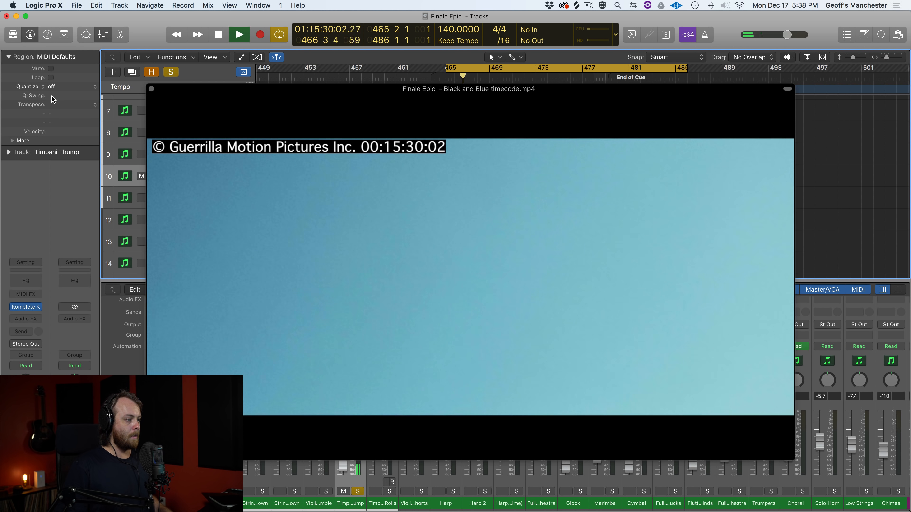
{"action": "key", "text": "space"}
{"action": "left_click", "coordinate": [150, 89]}
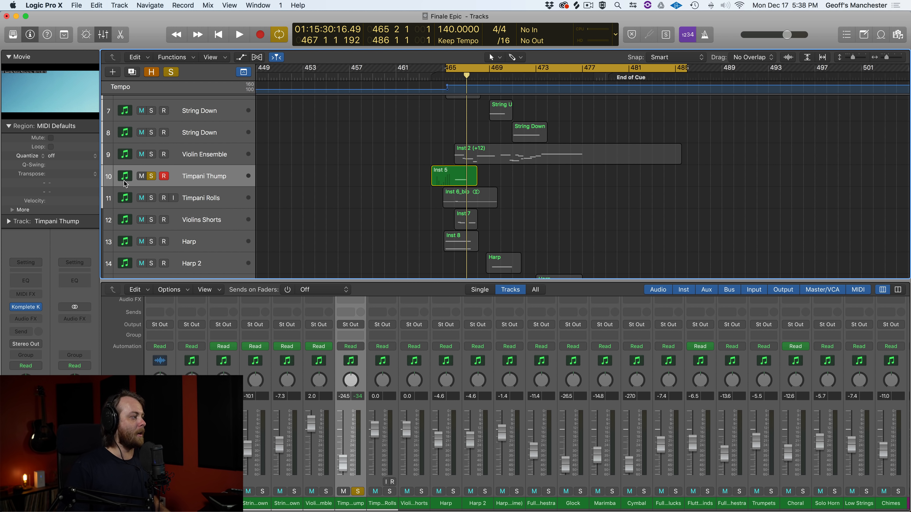
- Un-solo and mute Timpani Thump, and play the arrangement without it from bar 465
{"action": "left_click", "coordinate": [151, 176]}
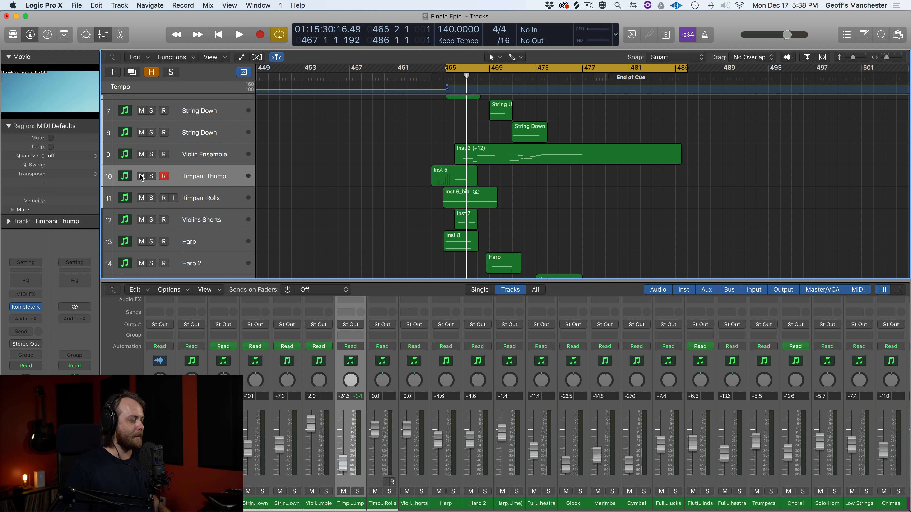
{"action": "left_click", "coordinate": [142, 177]}
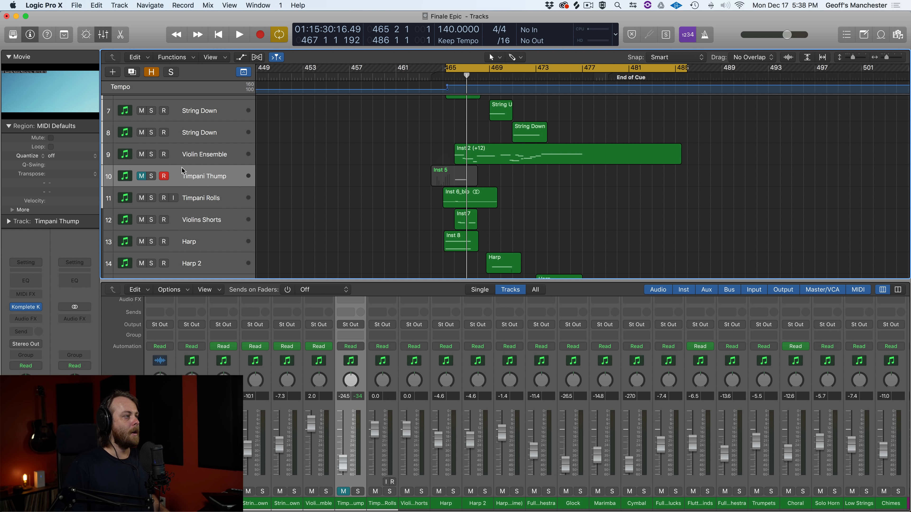
{"action": "key", "text": "space"}
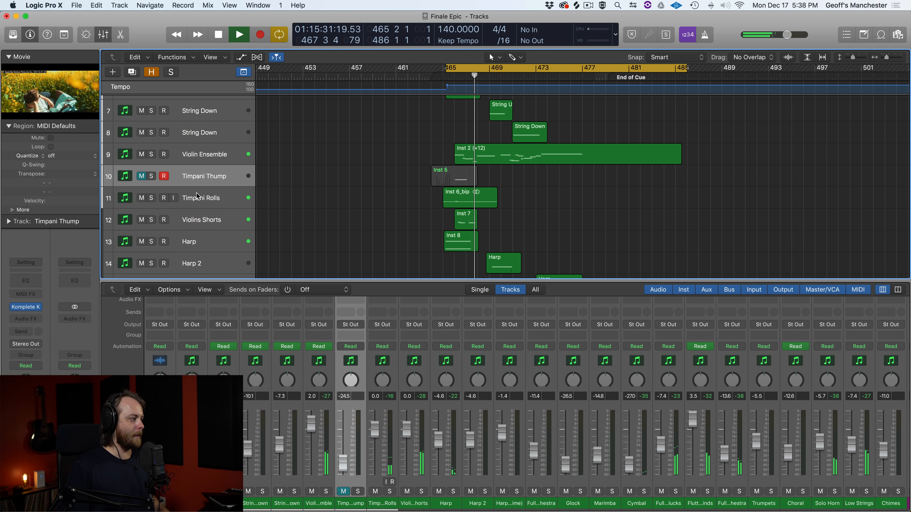
{"action": "key", "text": "space"}
- Unmute Timpani Thump and play the same passage of the arrangement with it included
{"action": "left_click", "coordinate": [140, 177]}
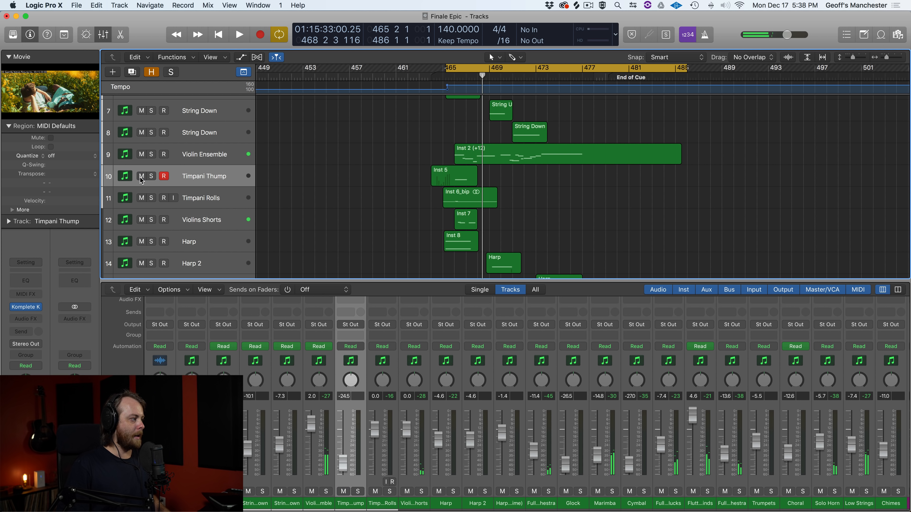
{"action": "key", "text": "space"}
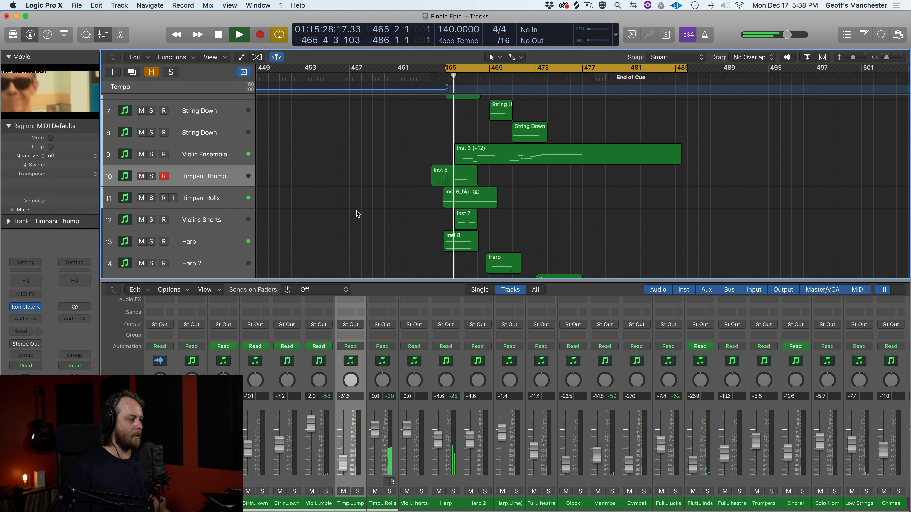
{"action": "key", "text": "space"}
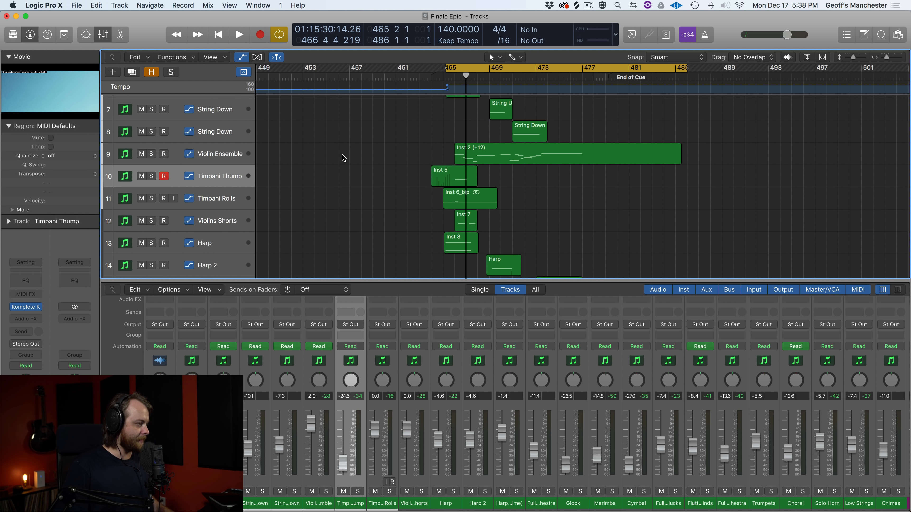
- Show track automation, examine the volume curves on the String Ups and String Down tracks, and look through the available editing tools
{"action": "key", "text": "a"}
{"action": "scroll", "coordinate": [551, 165], "scroll_direction": "up", "scroll_amount": 8}
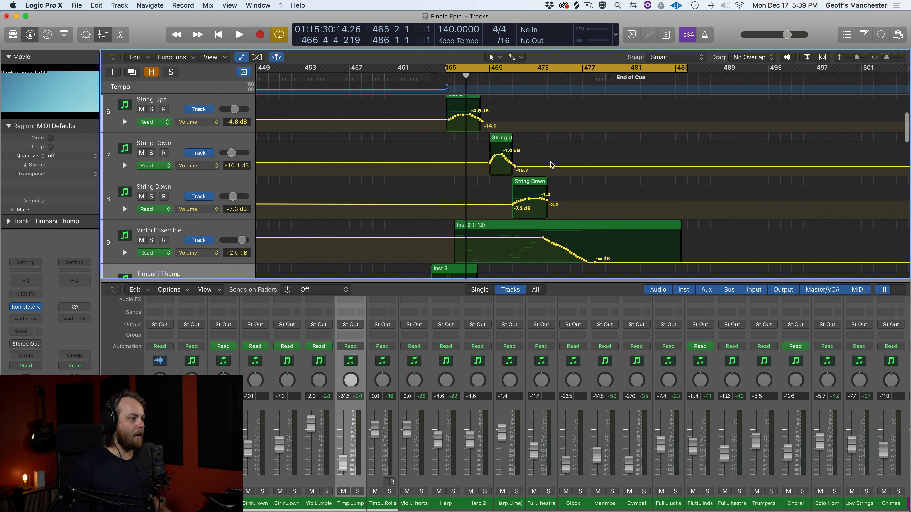
{"action": "scroll", "coordinate": [551, 165], "scroll_direction": "down", "scroll_amount": 3}
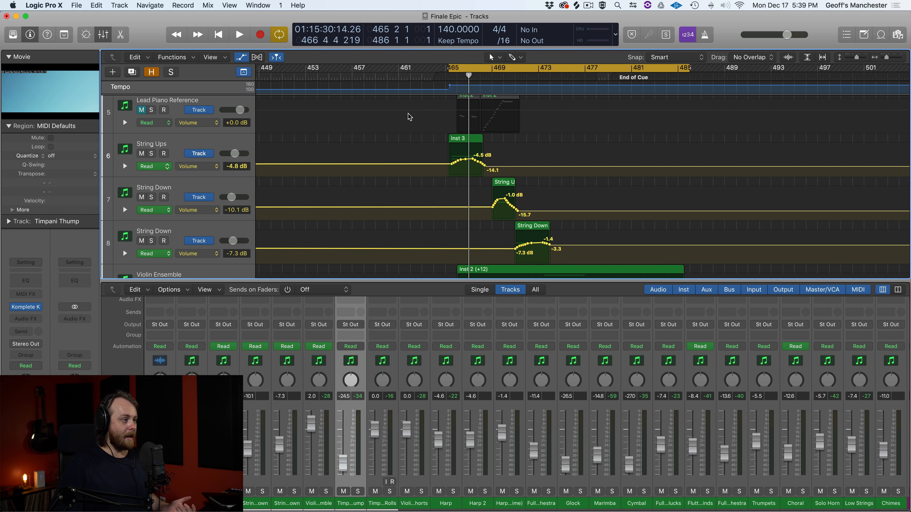
{"action": "left_click", "coordinate": [514, 58]}
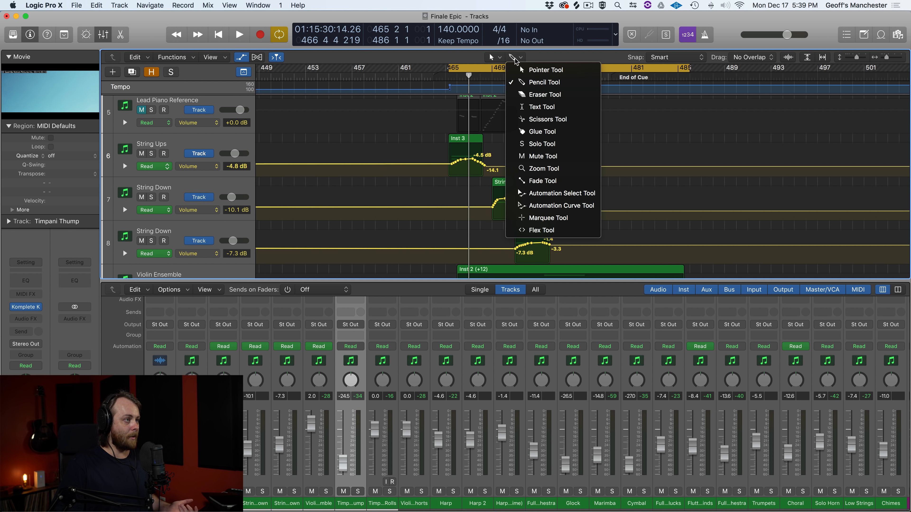
{"action": "left_click", "coordinate": [416, 148]}
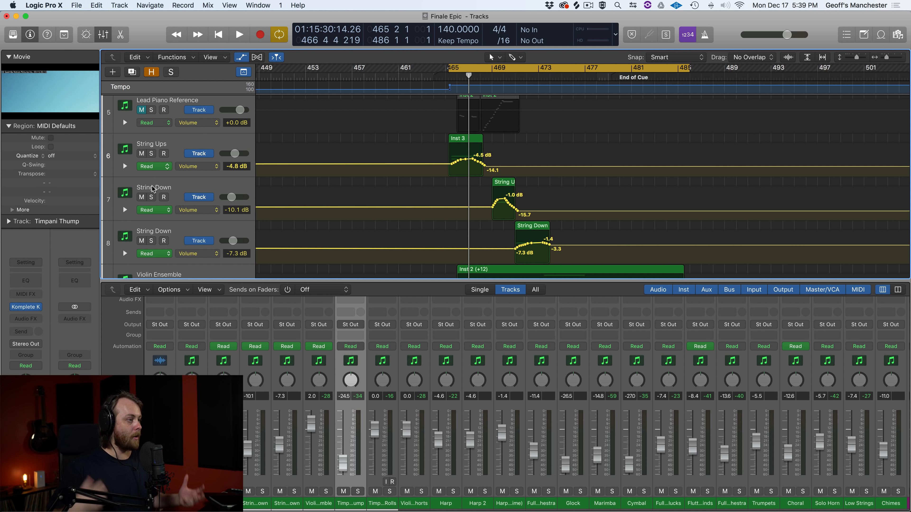
- Solo the String Ups track and play its automated volume swell from bar 465
{"action": "left_click", "coordinate": [151, 153]}
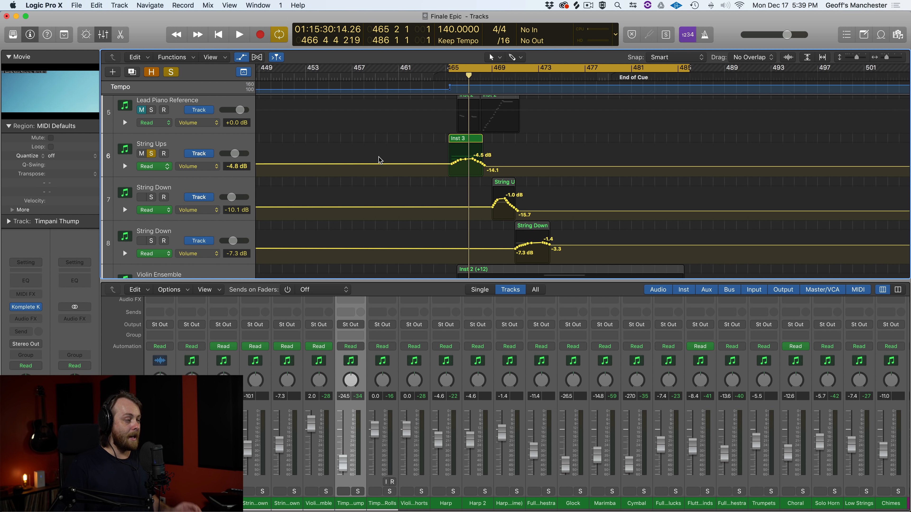
{"action": "key", "text": "Return"}
{"action": "key", "text": "space"}
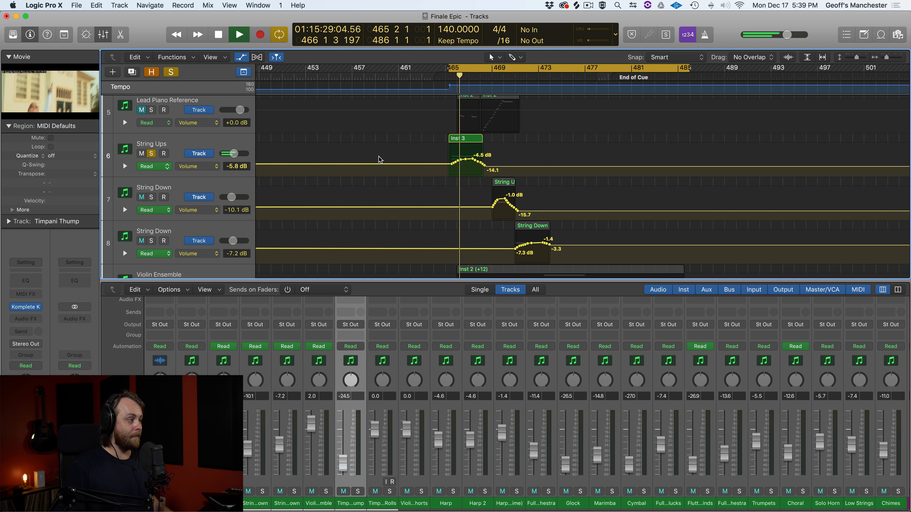
{"action": "key", "text": "space"}
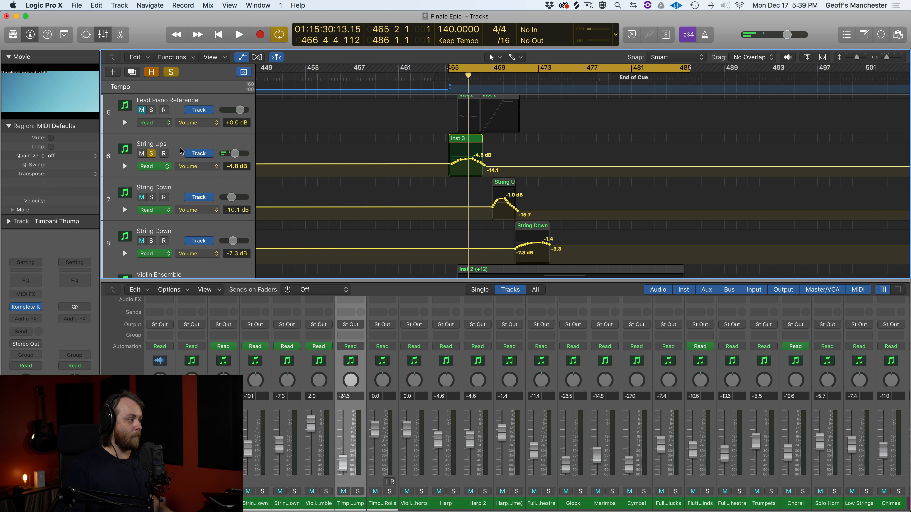
- Un-solo String Ups, turn off cycle mode, and play onward with the String Down track 7 soloed
{"action": "left_click", "coordinate": [151, 154]}
{"action": "key", "text": "c"}
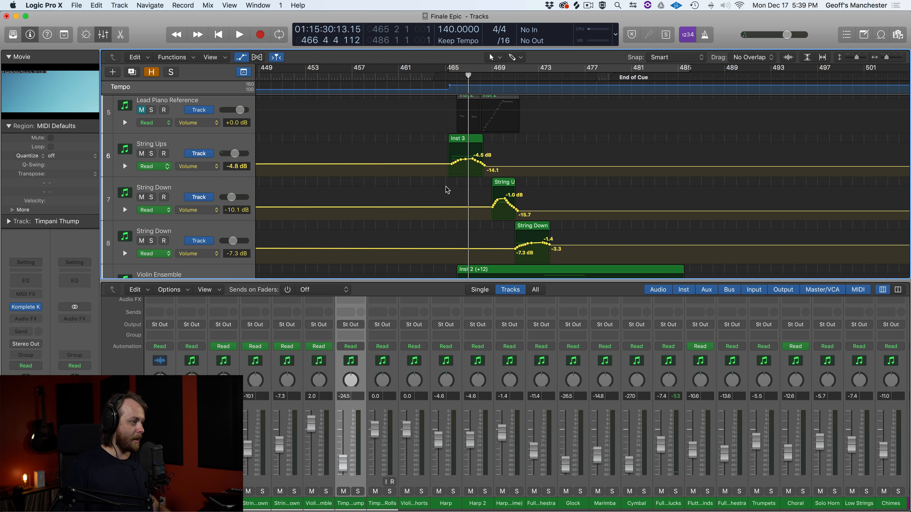
{"action": "key", "text": "space"}
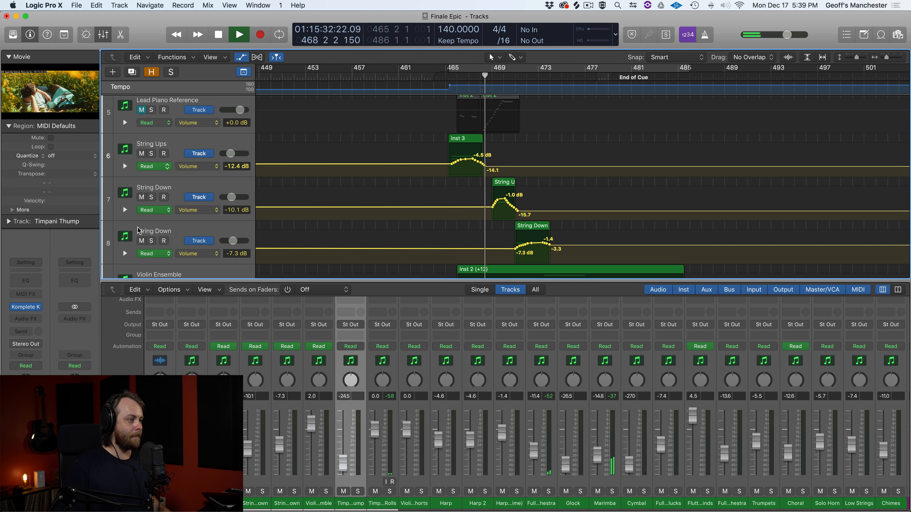
{"action": "left_click", "coordinate": [151, 198]}
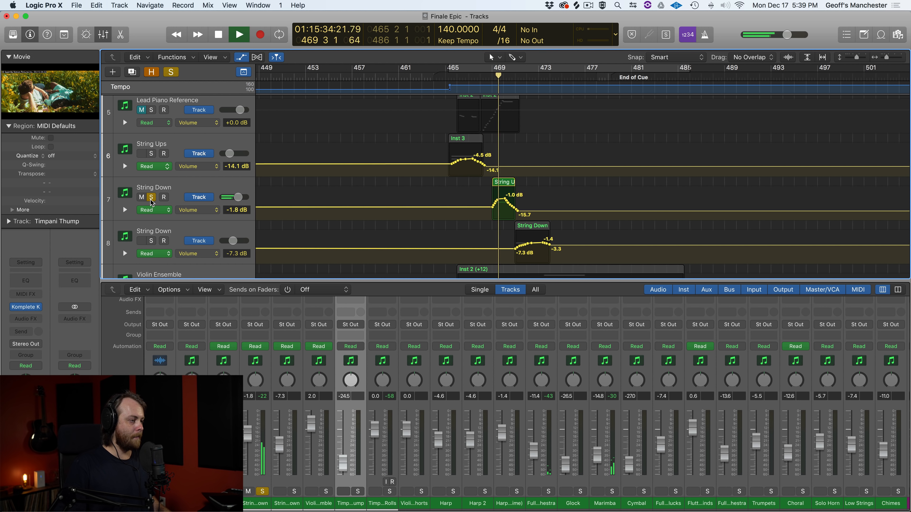
- Move the solo from String Down track 7 to String Down track 8, play its automated swell, and un-solo it
{"action": "key", "text": "space"}
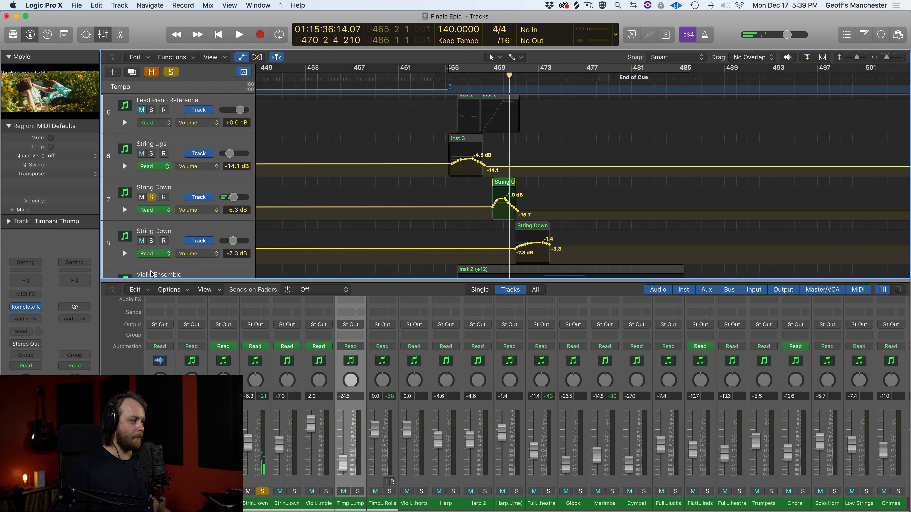
{"action": "left_click", "coordinate": [151, 241]}
{"action": "left_click", "coordinate": [150, 197]}
{"action": "key", "text": "space"}
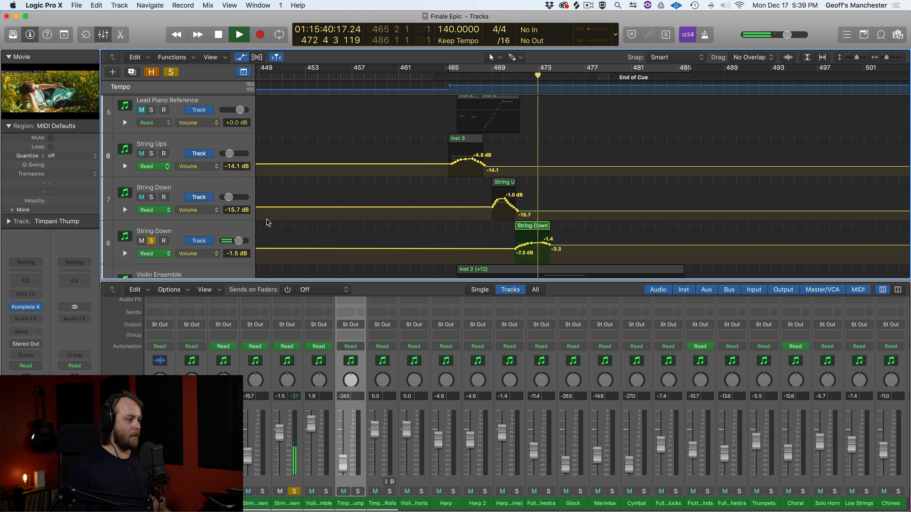
{"action": "key", "text": "space"}
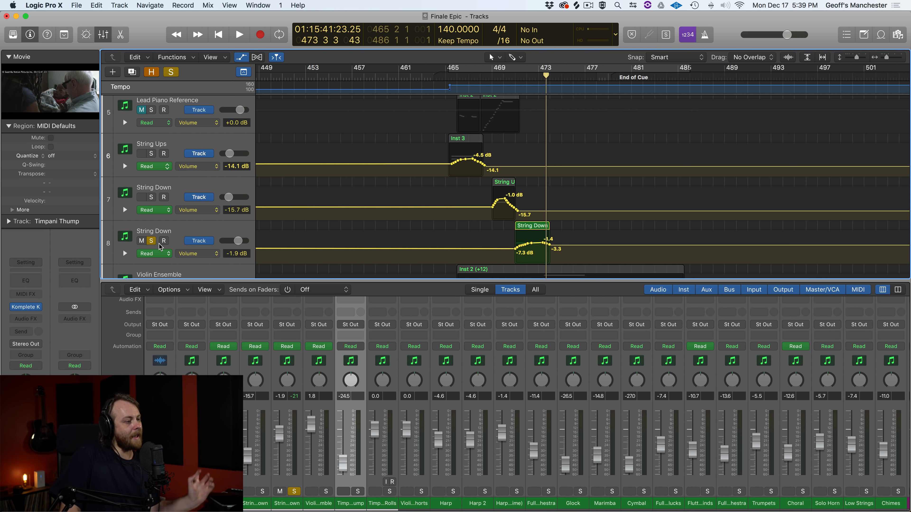
{"action": "left_click", "coordinate": [152, 244]}
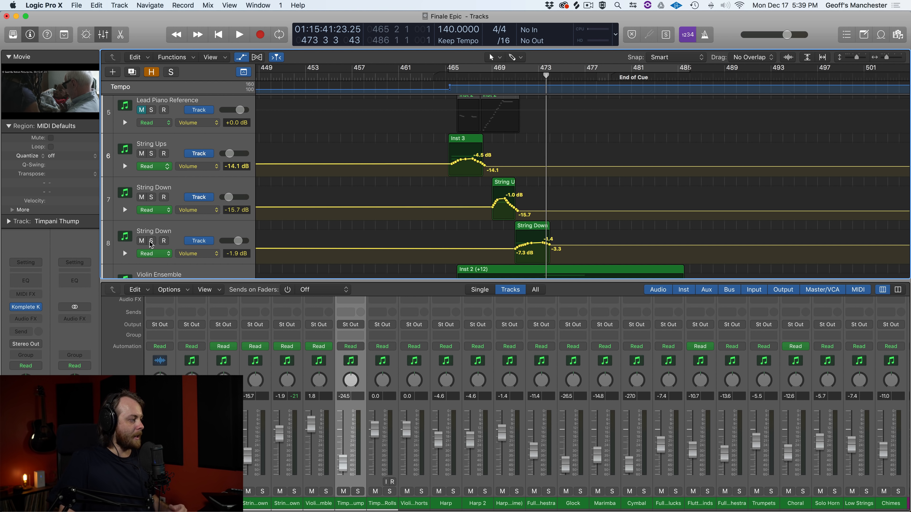
- Examine the Violin Ensemble track's volume fade, then hide track automation and reduce the track height
{"action": "scroll", "coordinate": [416, 131], "scroll_direction": "down", "scroll_amount": 4}
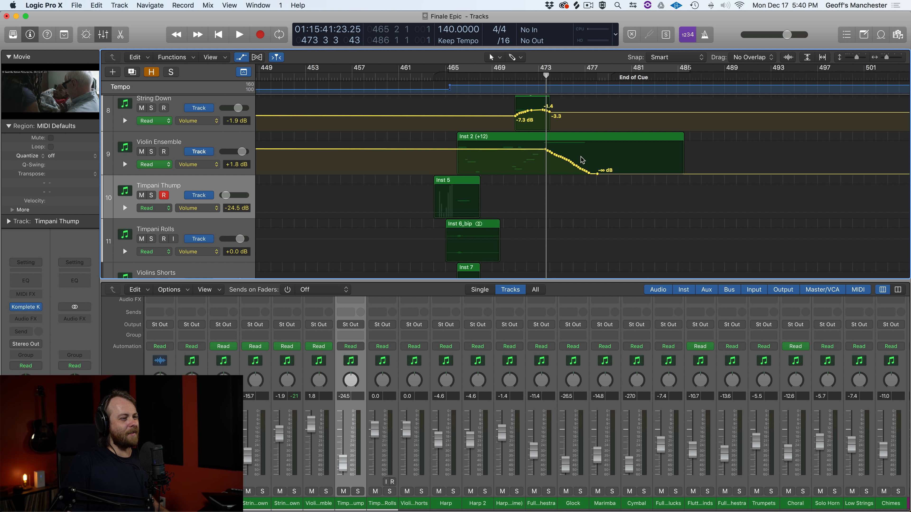
{"action": "key", "text": "a"}
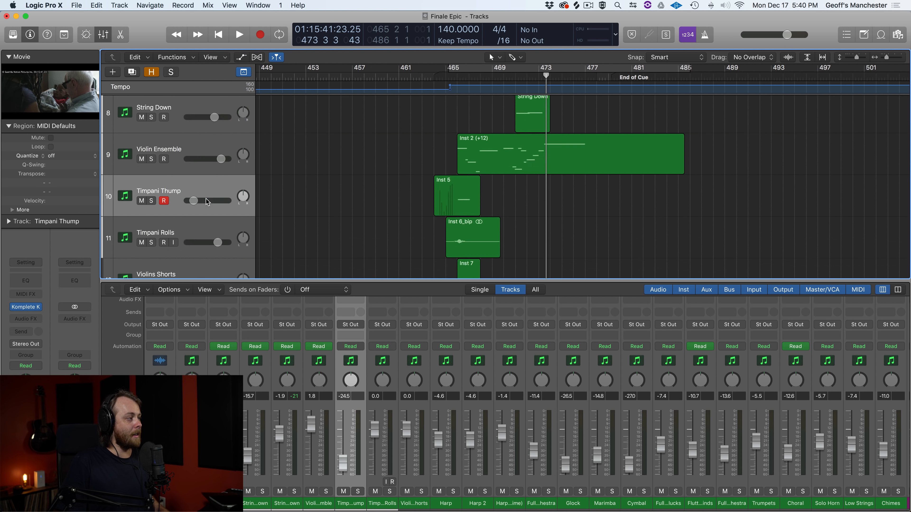
{"action": "scroll", "coordinate": [414, 202], "scroll_direction": "up", "scroll_amount": 2}
{"action": "scroll", "coordinate": [414, 202], "scroll_direction": "up", "scroll_amount": 1}
{"action": "scroll", "coordinate": [412, 198], "scroll_direction": "down", "scroll_amount": 1}
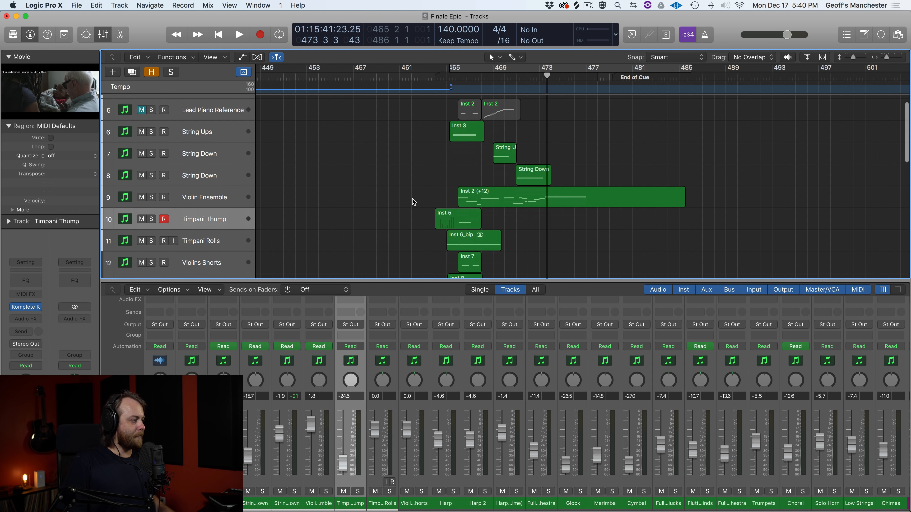
- Select the Timpani Thump track and open its Komplete Kontrol instrument
{"action": "left_click", "coordinate": [165, 241]}
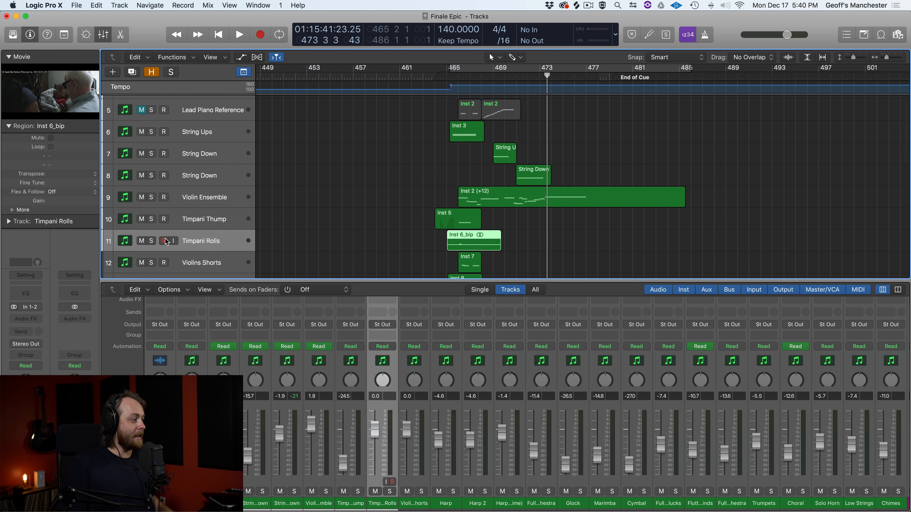
{"action": "left_click", "coordinate": [197, 223]}
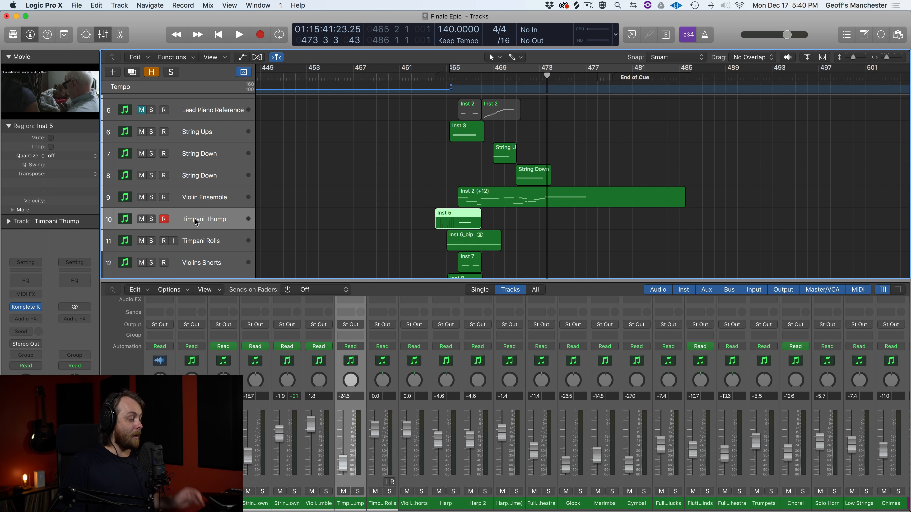
{"action": "left_click", "coordinate": [27, 308]}
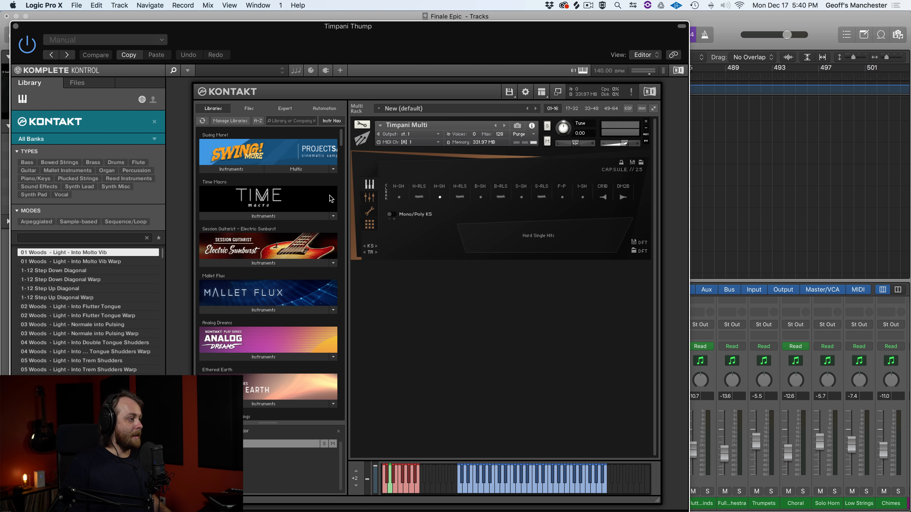
- Browse the Kontakt libraries to Berlin Percussion and open its BPC A - Timpani 1.1 instrument folder
{"action": "scroll", "coordinate": [296, 242], "scroll_direction": "down", "scroll_amount": 15}
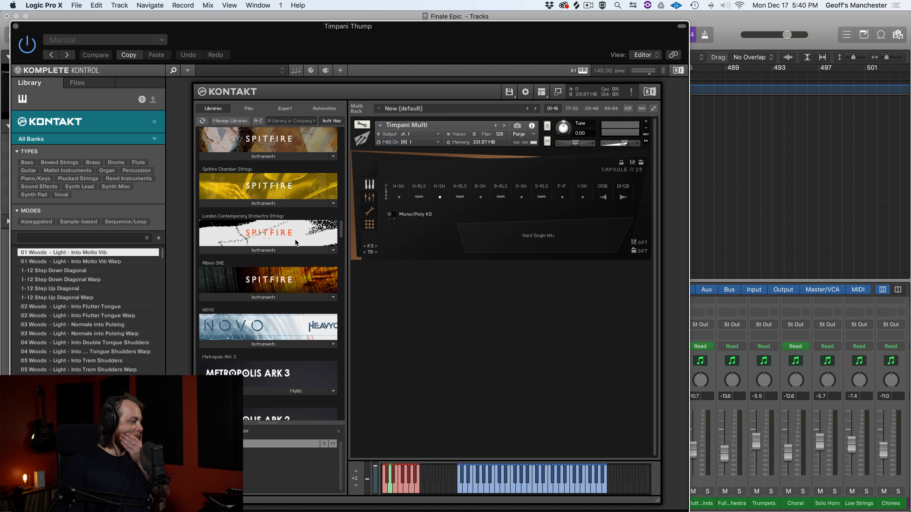
{"action": "scroll", "coordinate": [296, 243], "scroll_direction": "down", "scroll_amount": 6}
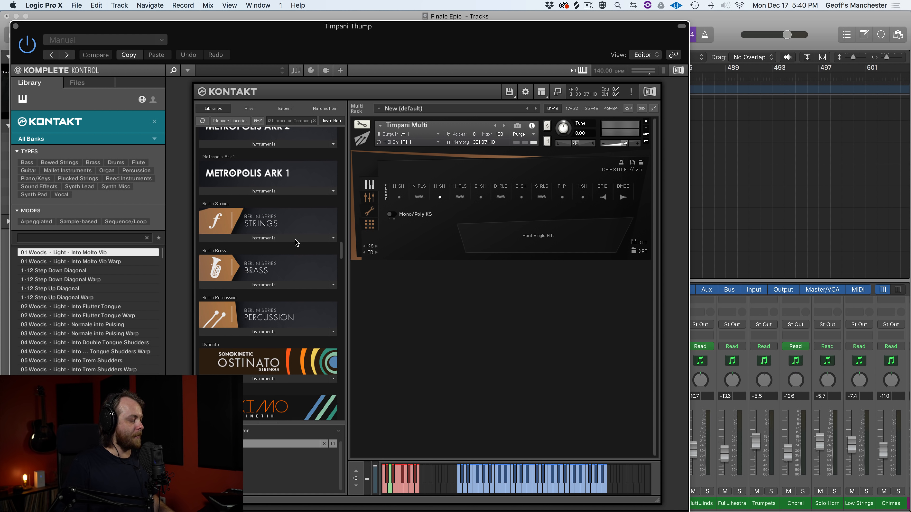
{"action": "left_click", "coordinate": [264, 332]}
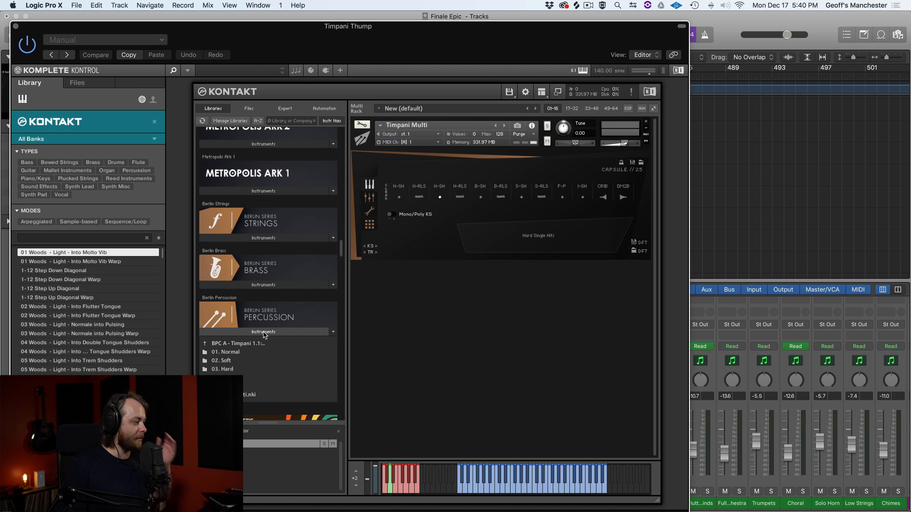
{"action": "left_click", "coordinate": [247, 343]}
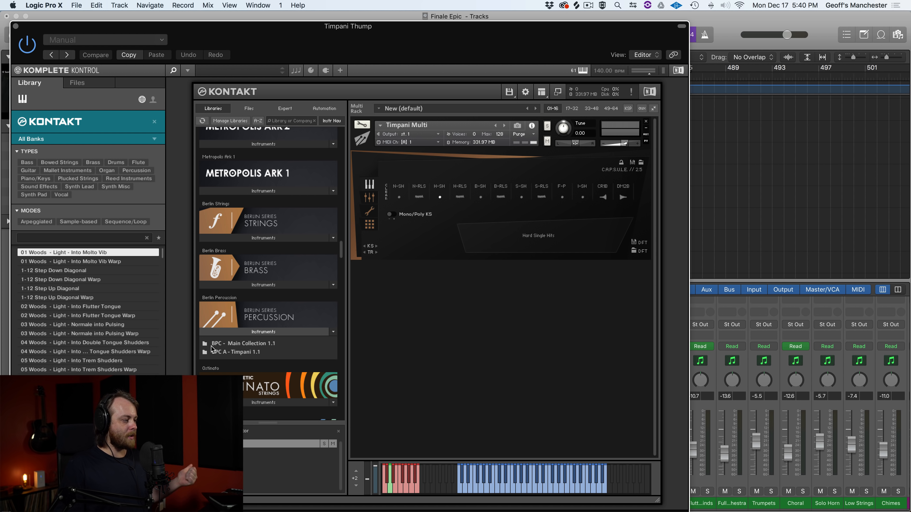
{"action": "left_click", "coordinate": [236, 354]}
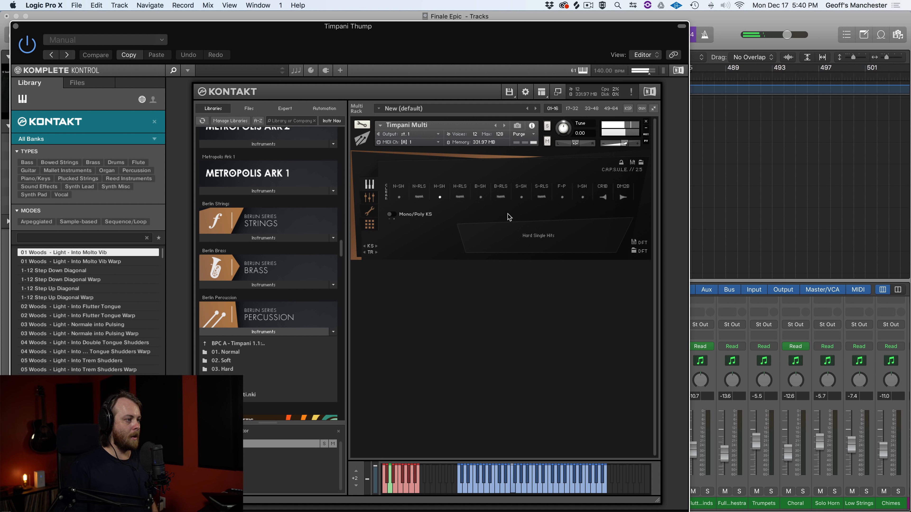
- Audition the Timpani Multi's Crescendo 1b and Diminuendo 2b articulations, return to Hard Single Hits, and close the plug-in window
{"action": "left_click", "coordinate": [603, 197]}
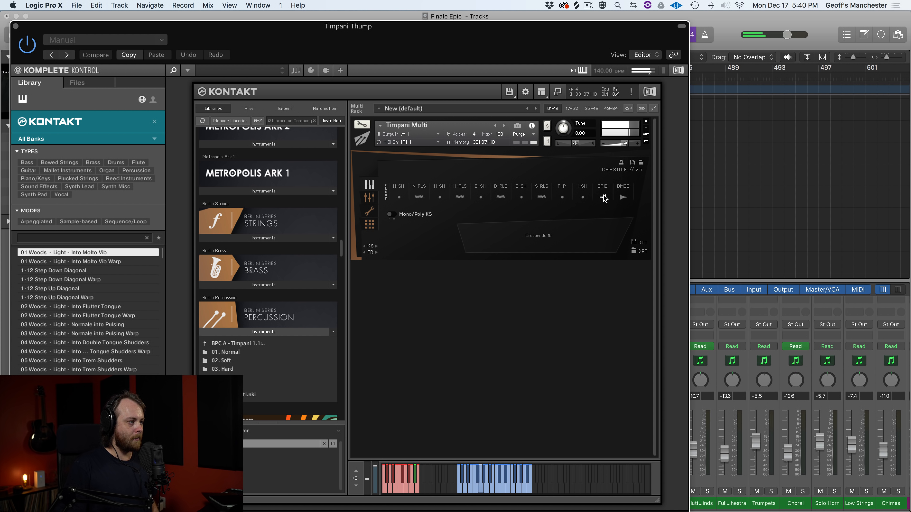
{"action": "left_click", "coordinate": [623, 197]}
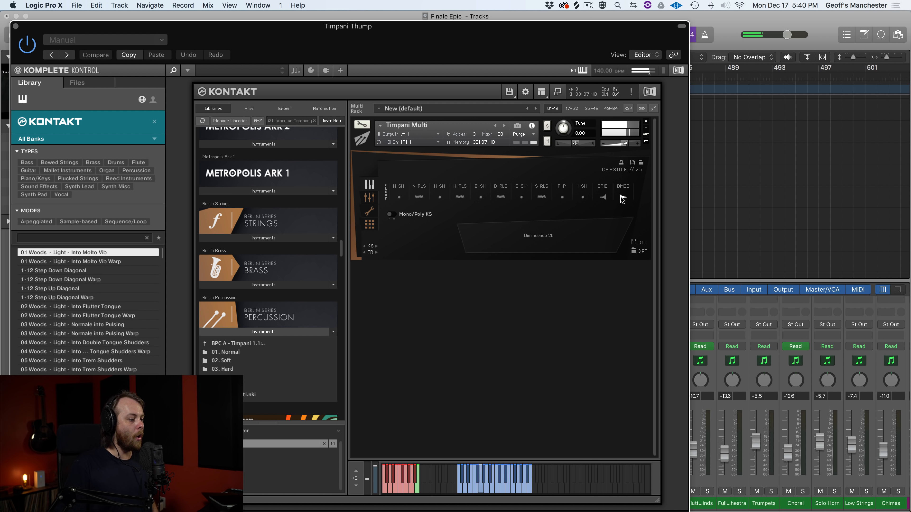
{"action": "left_click", "coordinate": [439, 198]}
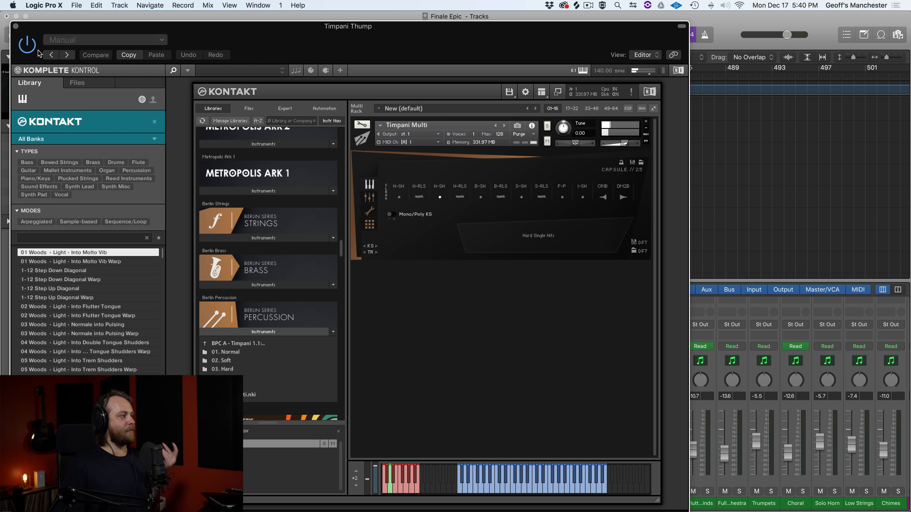
{"action": "left_click", "coordinate": [16, 27]}
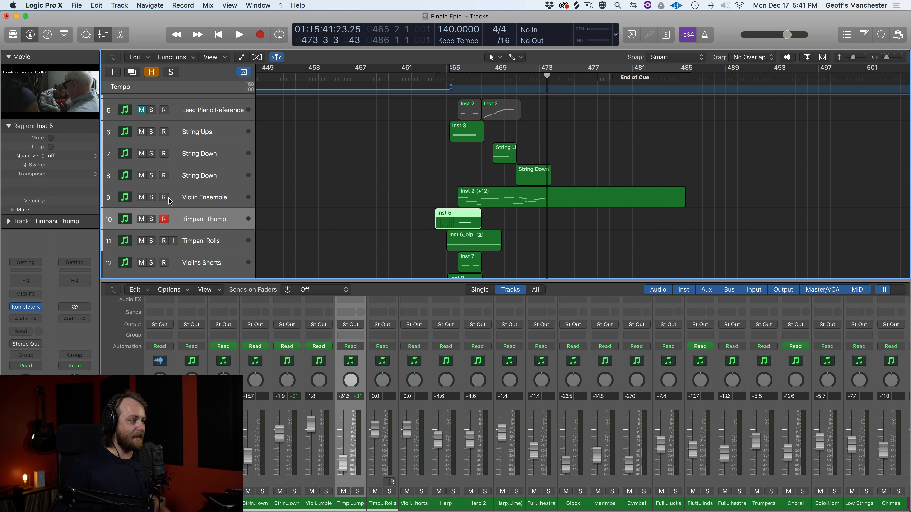
- Solo Timpani Thump and Timpani Rolls together and play them from bar 465
{"action": "scroll", "coordinate": [163, 235], "scroll_direction": "down", "scroll_amount": 1}
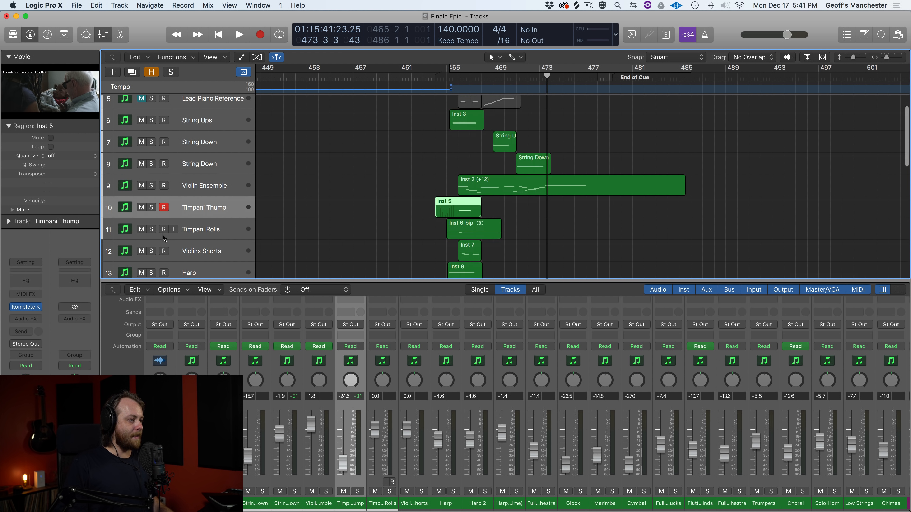
{"action": "left_click_drag", "start_coordinate": [151, 230], "coordinate": [152, 210]}
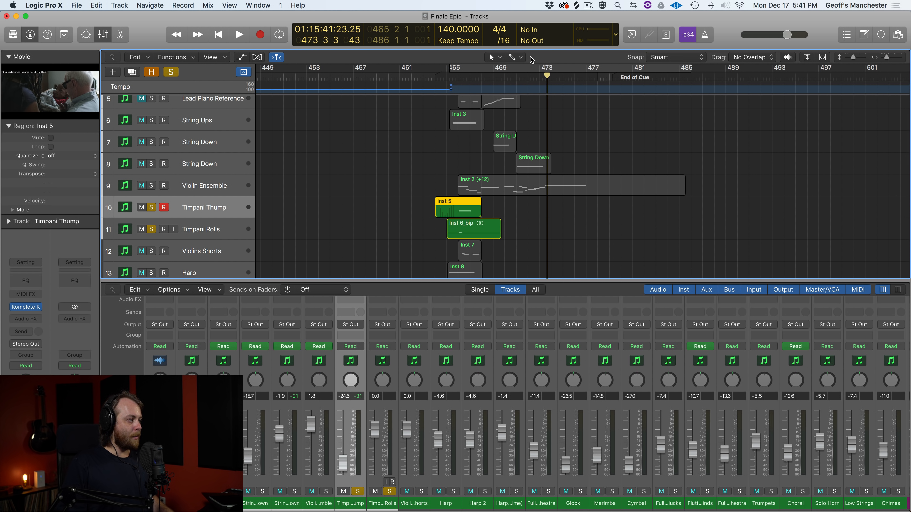
{"action": "left_click", "coordinate": [444, 77]}
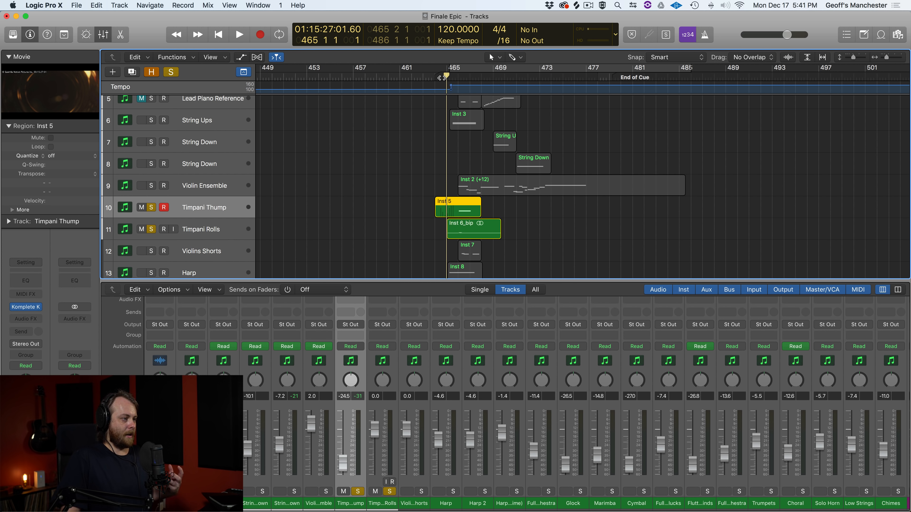
{"action": "key", "text": "space"}
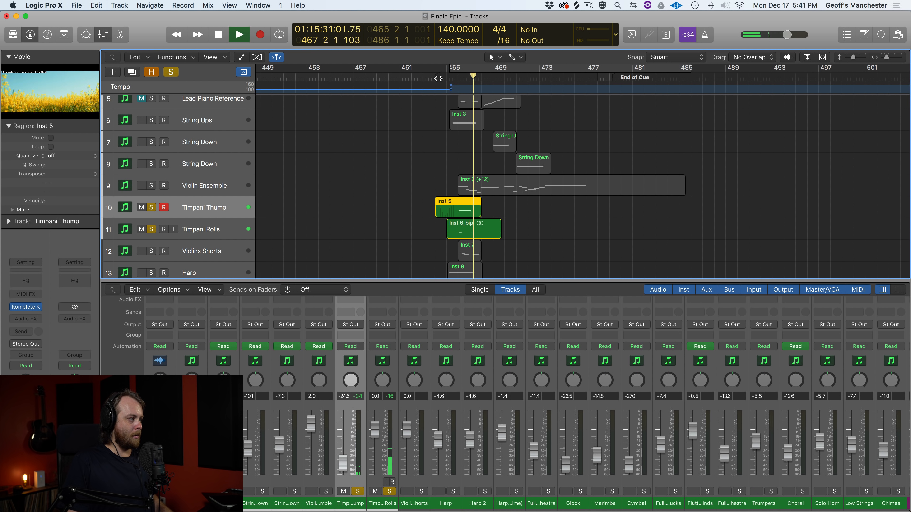
{"action": "key", "text": "space"}
{"action": "key", "text": "a"}
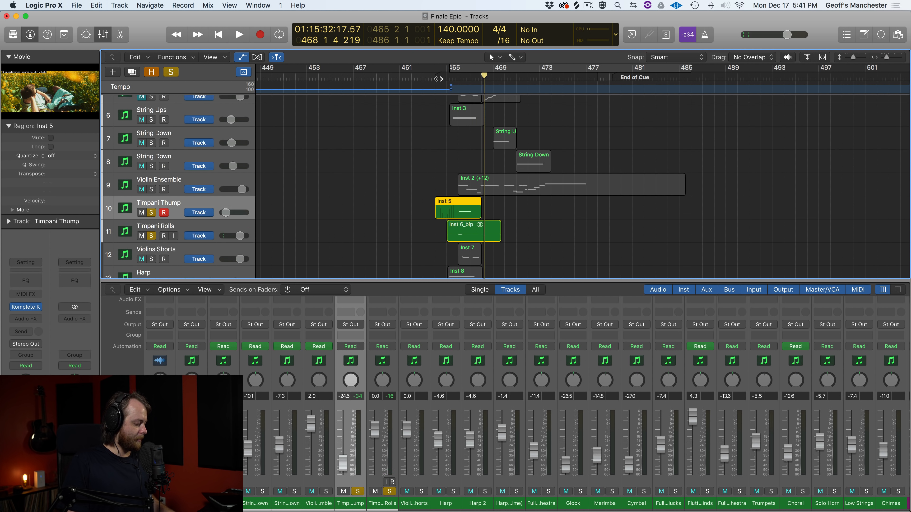
{"action": "key", "text": "a"}
{"action": "key", "text": "super+Up"}
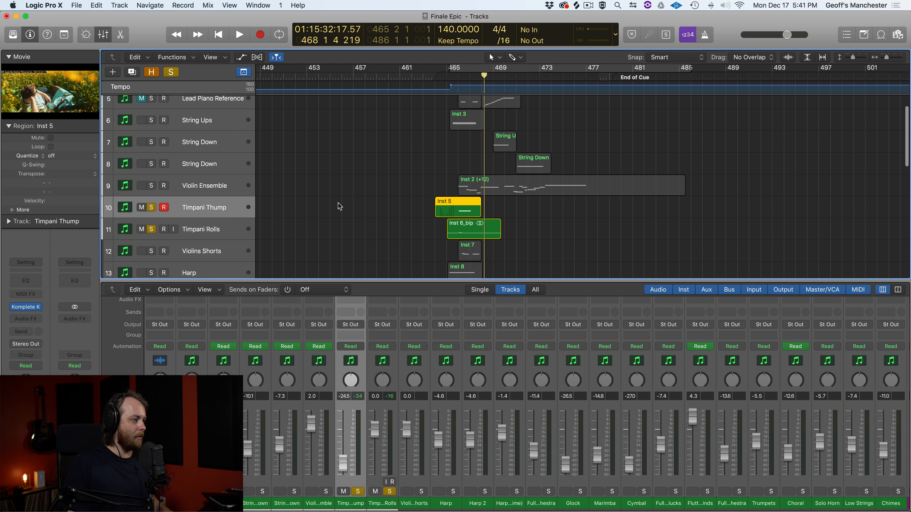
- Play the soloed timpani tracks onward from bar 468, then clear all solos
{"action": "key", "text": "space"}
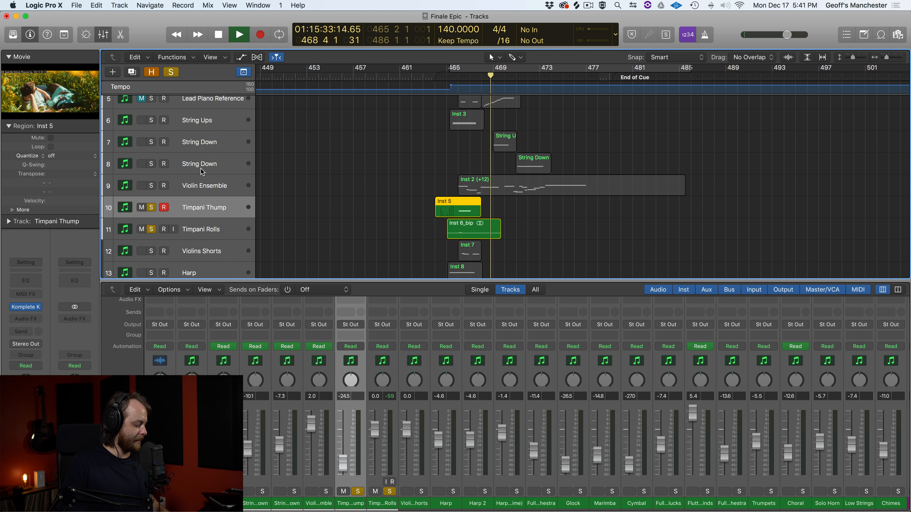
{"action": "key", "text": "space"}
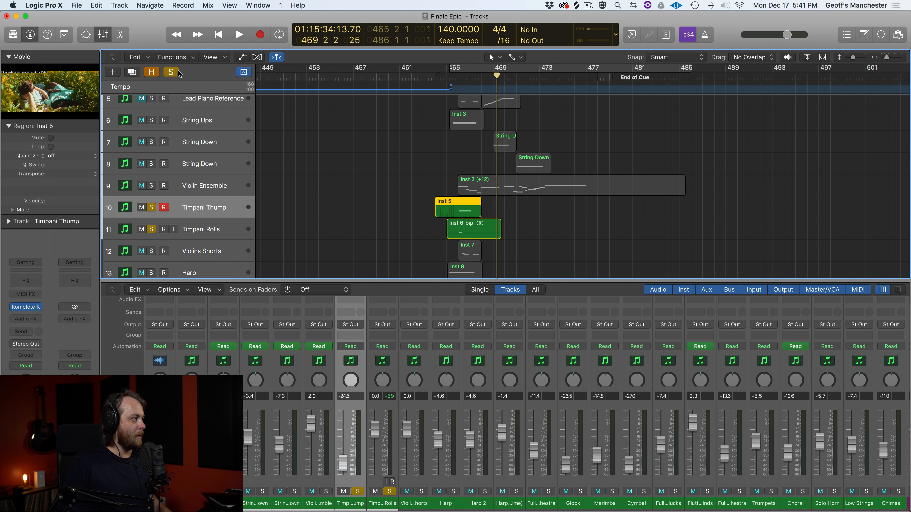
{"action": "left_click", "coordinate": [171, 73]}
- Mute Timpani Thump and Timpani Rolls and play the arrangement from bar 464 without them
{"action": "left_click", "coordinate": [433, 77]}
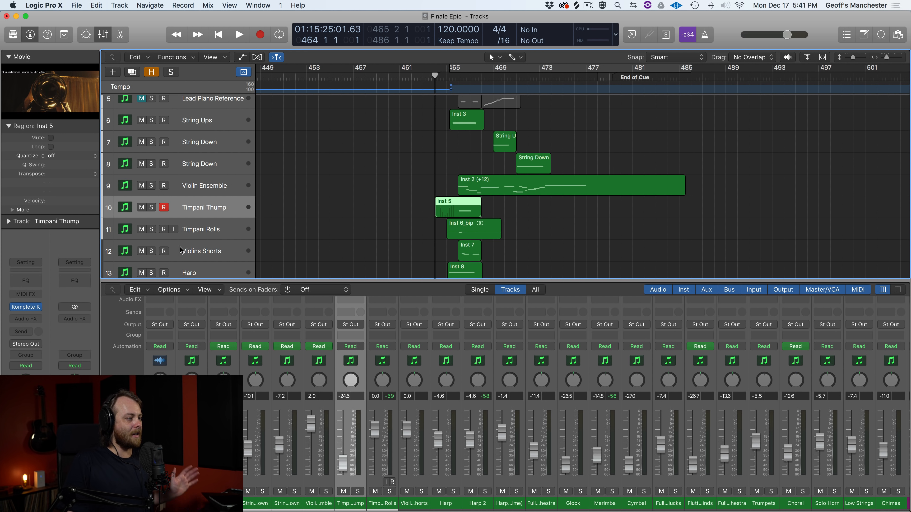
{"action": "left_click", "coordinate": [142, 207]}
{"action": "left_click", "coordinate": [142, 230]}
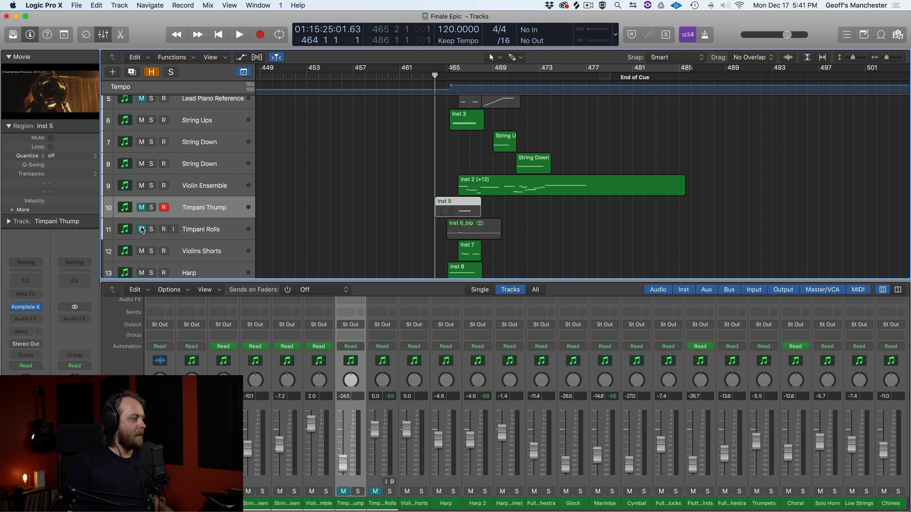
{"action": "key", "text": "space"}
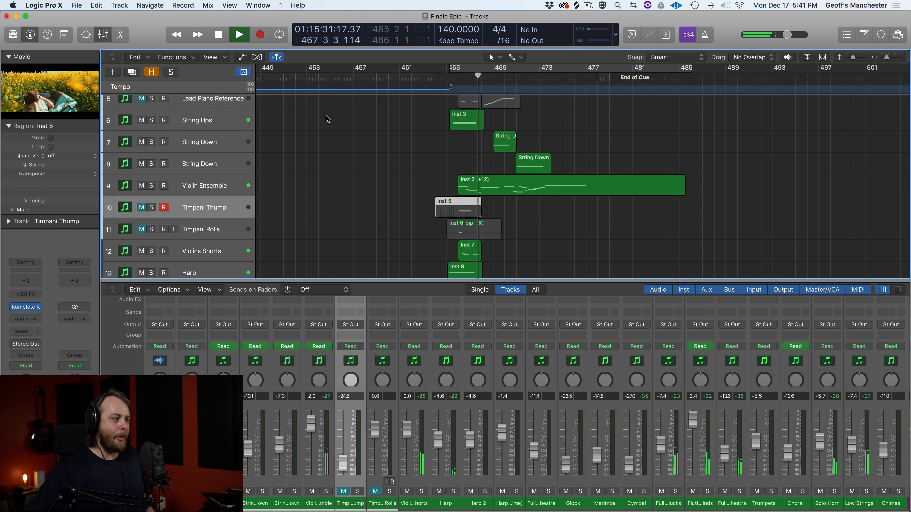
{"action": "key", "text": "space"}
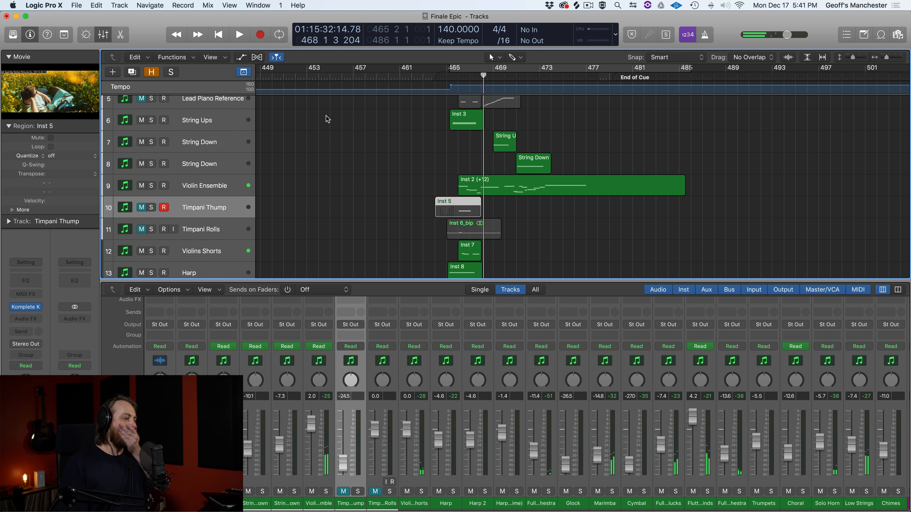
- Unmute Timpani Thump and Timpani Rolls and replay the passage from about bar 464 with both included
{"action": "scroll", "coordinate": [365, 182], "scroll_direction": "down", "scroll_amount": 4}
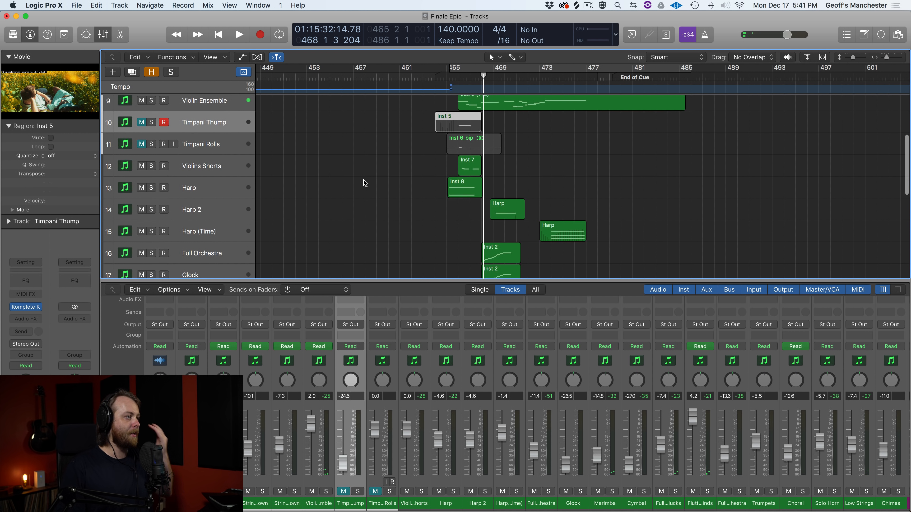
{"action": "scroll", "coordinate": [261, 169], "scroll_direction": "up", "scroll_amount": 2}
{"action": "left_click_drag", "start_coordinate": [142, 172], "coordinate": [143, 191]}
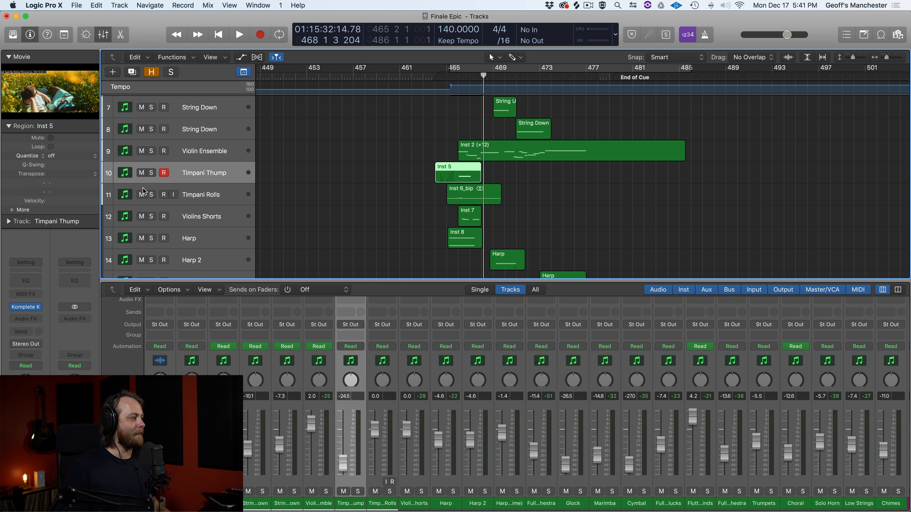
{"action": "left_click", "coordinate": [437, 78]}
{"action": "key", "text": "space"}
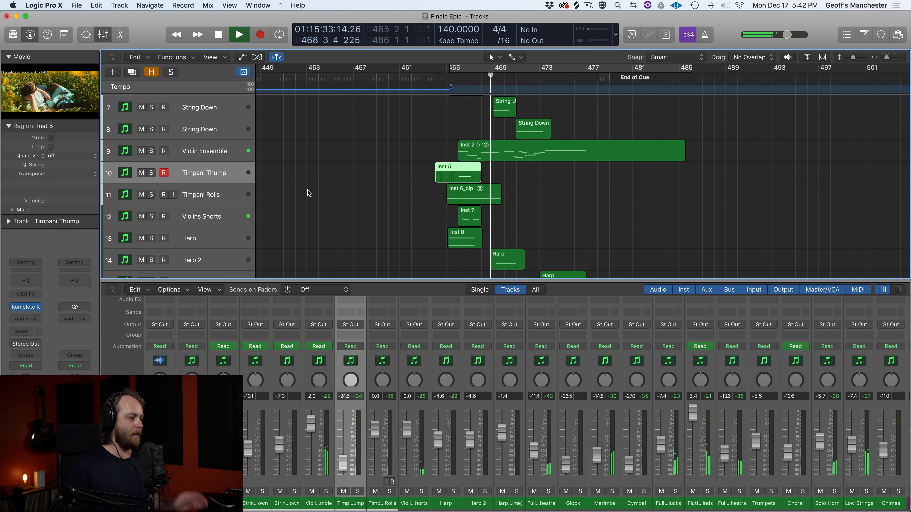
{"action": "key", "text": "space"}
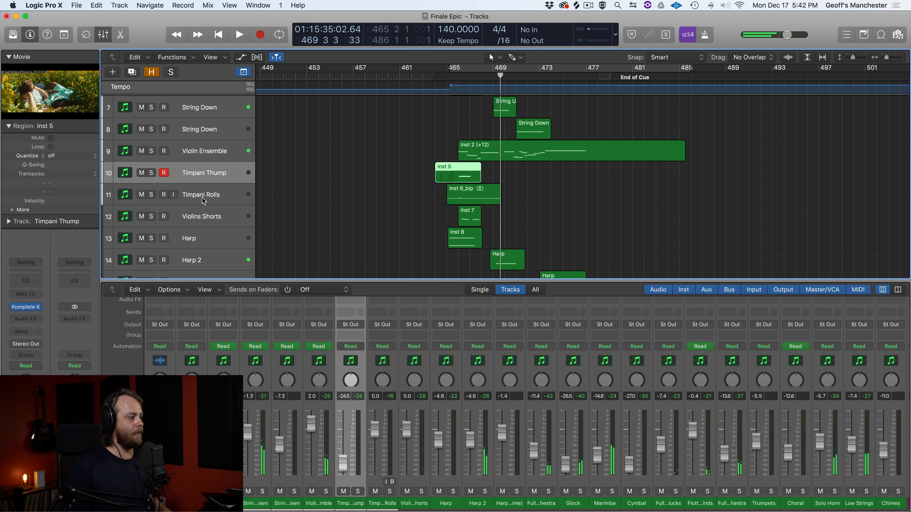
- Solo the Violins Shorts track and examine its Violins II Shorts patch and the installed Kontakt libraries before closing the instrument
{"action": "left_click", "coordinate": [200, 193]}
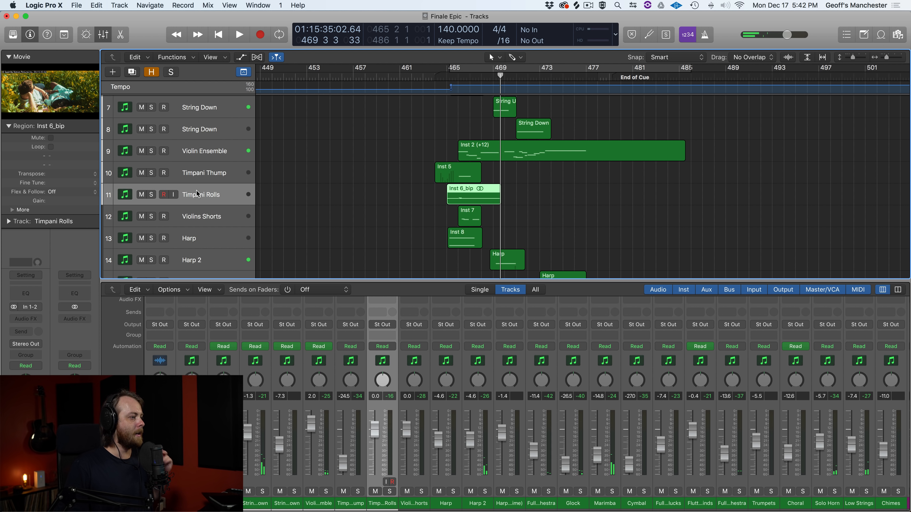
{"action": "left_click", "coordinate": [197, 215]}
{"action": "left_click", "coordinate": [151, 216]}
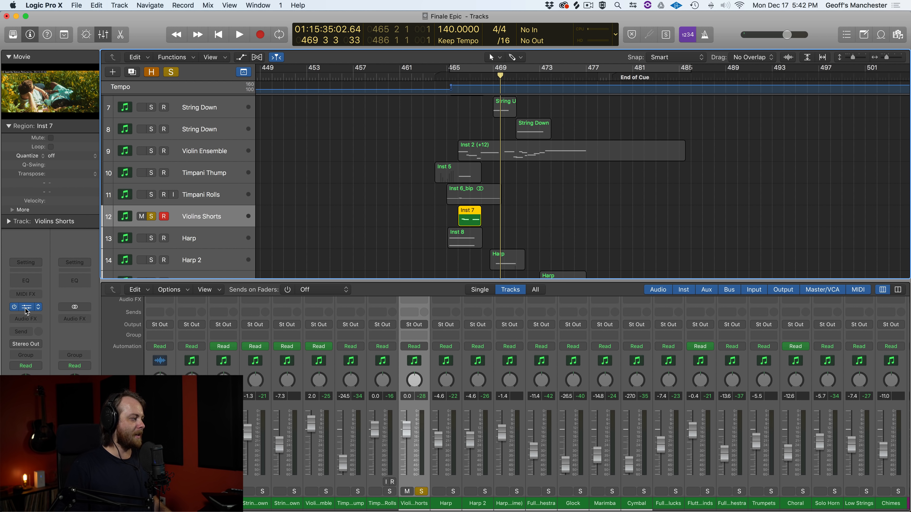
{"action": "left_click", "coordinate": [25, 307]}
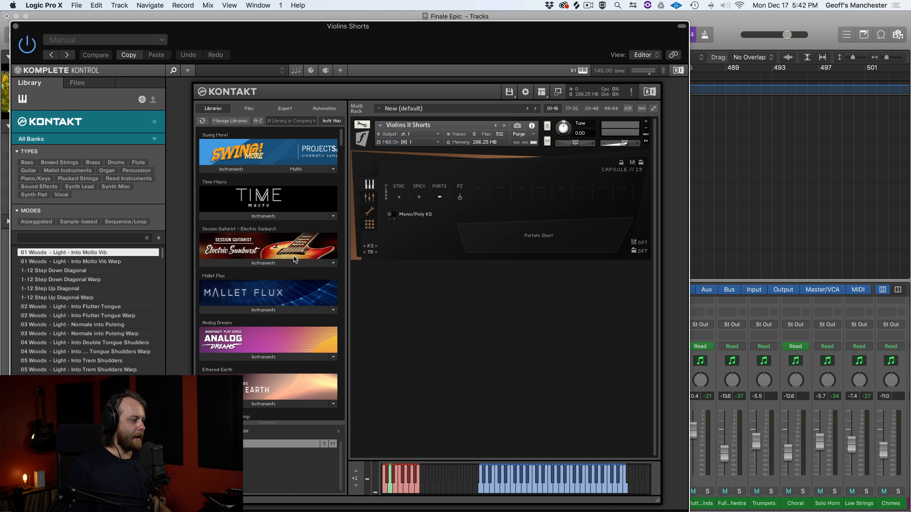
{"action": "scroll", "coordinate": [294, 257], "scroll_direction": "down", "scroll_amount": 15}
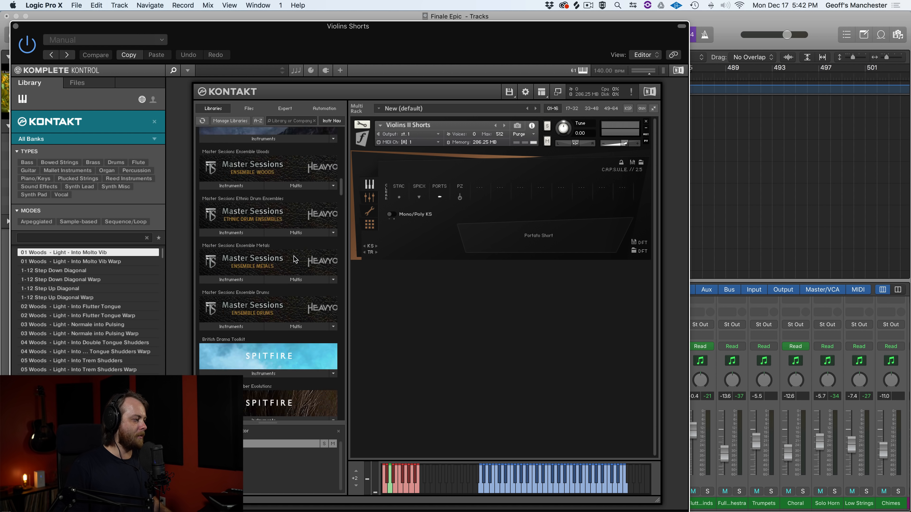
{"action": "scroll", "coordinate": [294, 259], "scroll_direction": "down", "scroll_amount": 10}
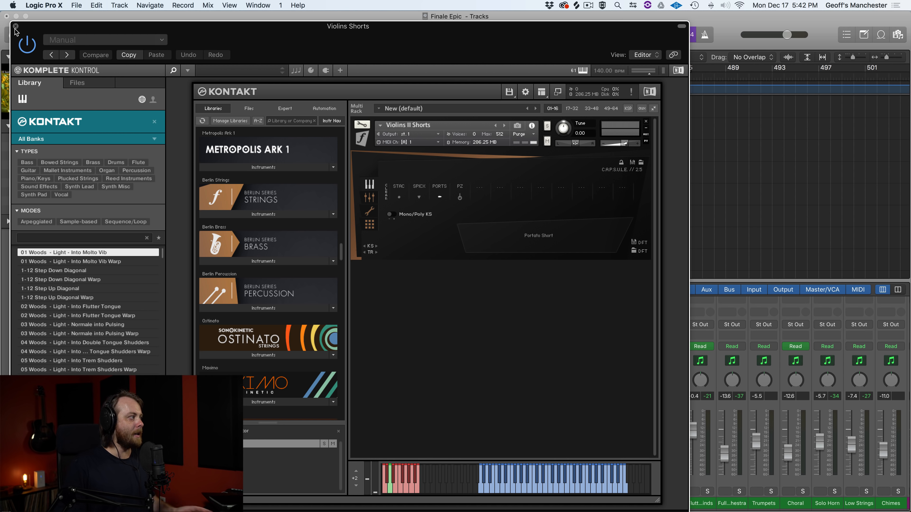
{"action": "left_click", "coordinate": [16, 26]}
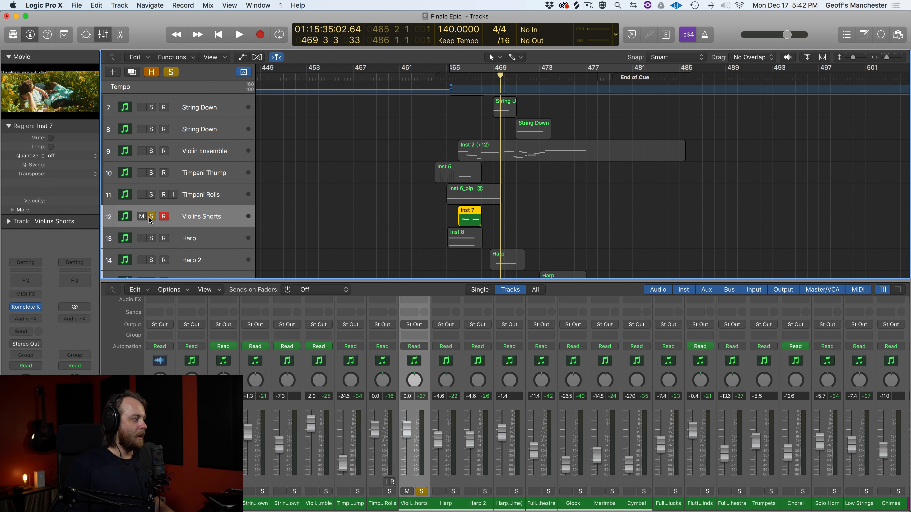
{"action": "key", "text": "a"}
{"action": "key", "text": "a"}
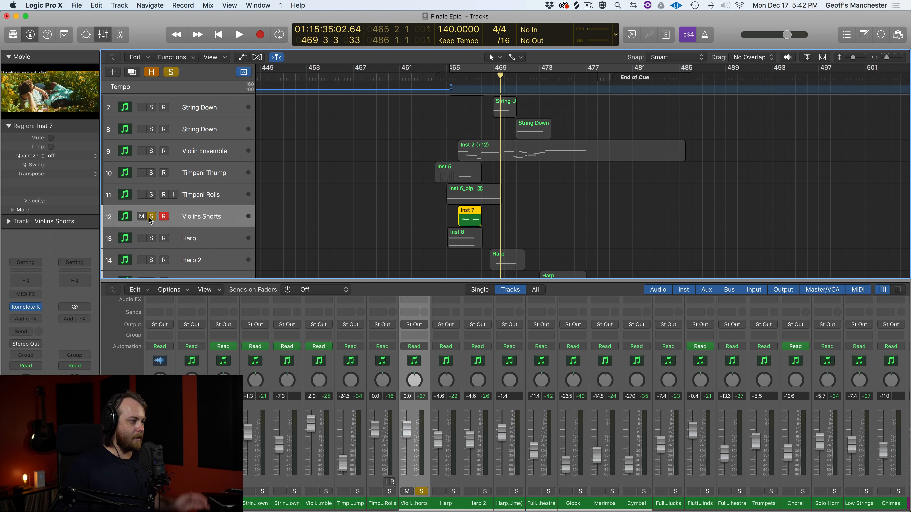
- Switch the solo from Violins Shorts to the Harp track and place the playhead at bar 465
{"action": "left_click", "coordinate": [189, 235]}
{"action": "left_click", "coordinate": [151, 216]}
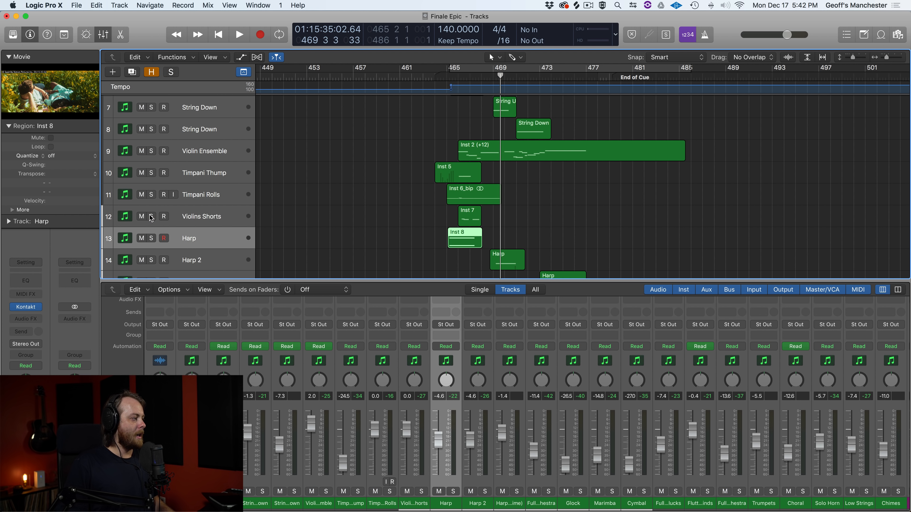
{"action": "left_click", "coordinate": [152, 238]}
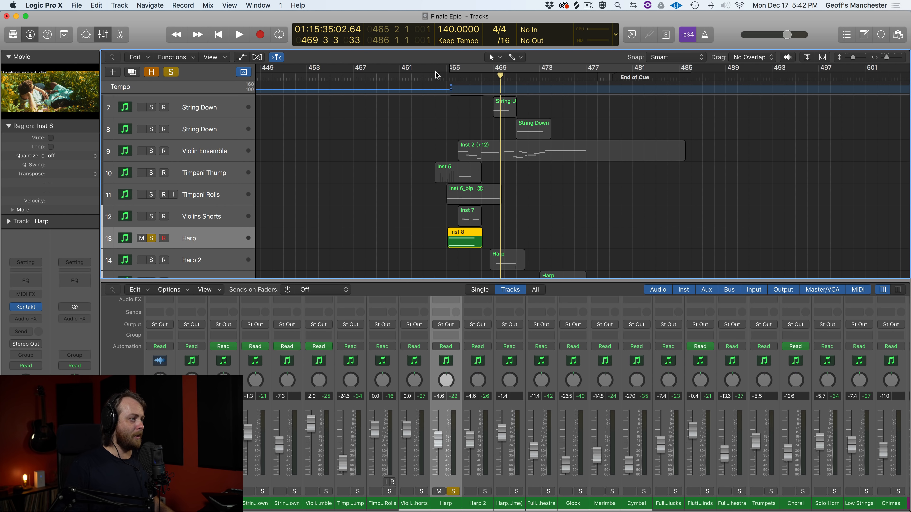
{"action": "scroll", "coordinate": [436, 75], "scroll_direction": "down", "scroll_amount": 5}
{"action": "scroll", "coordinate": [448, 131], "scroll_direction": "up", "scroll_amount": 10}
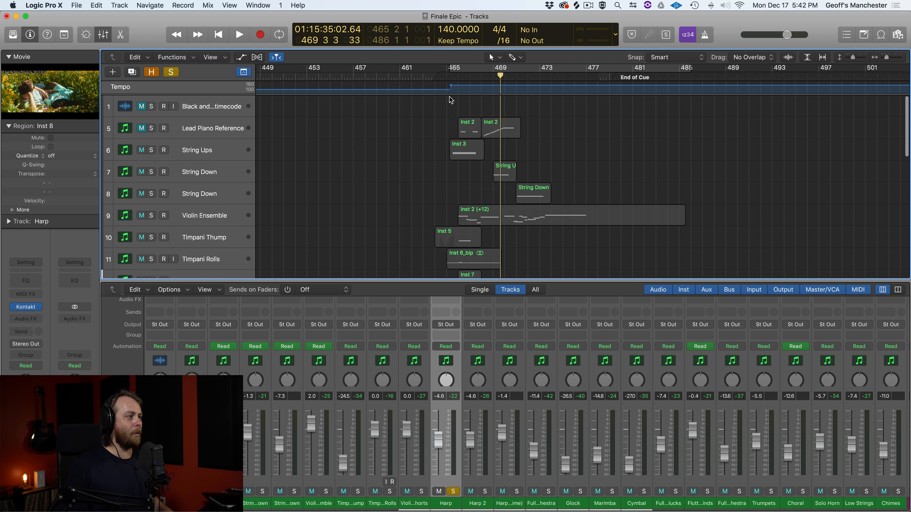
{"action": "scroll", "coordinate": [445, 119], "scroll_direction": "down", "scroll_amount": 4}
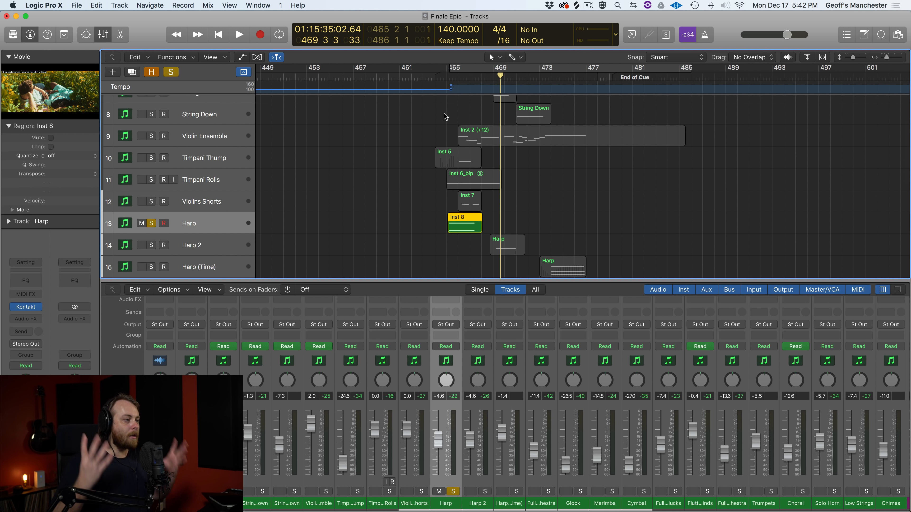
{"action": "left_click", "coordinate": [443, 77]}
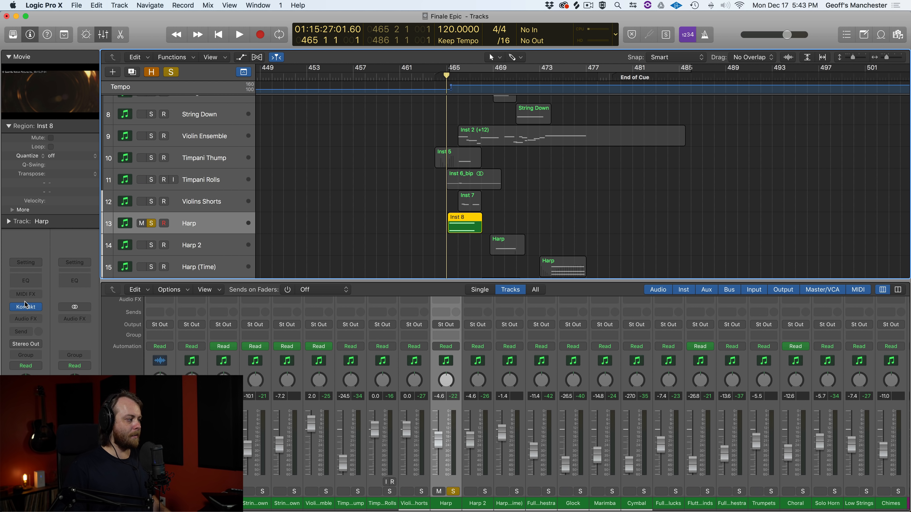
- Open the Harp track's Kontakt instrument, browse Berlin Symphonic Harps in Quickload as far as its articulation folders, and hide Quickload again
{"action": "left_click", "coordinate": [28, 307]}
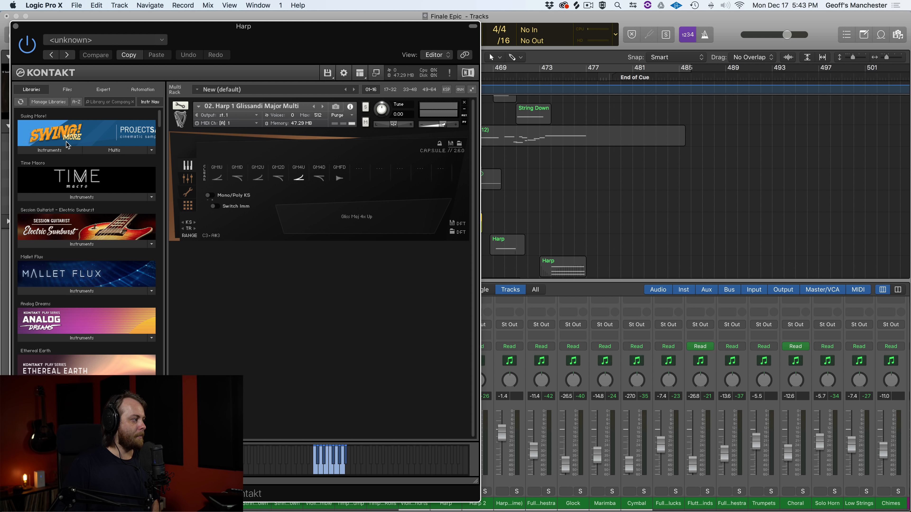
{"action": "left_click", "coordinate": [360, 73]}
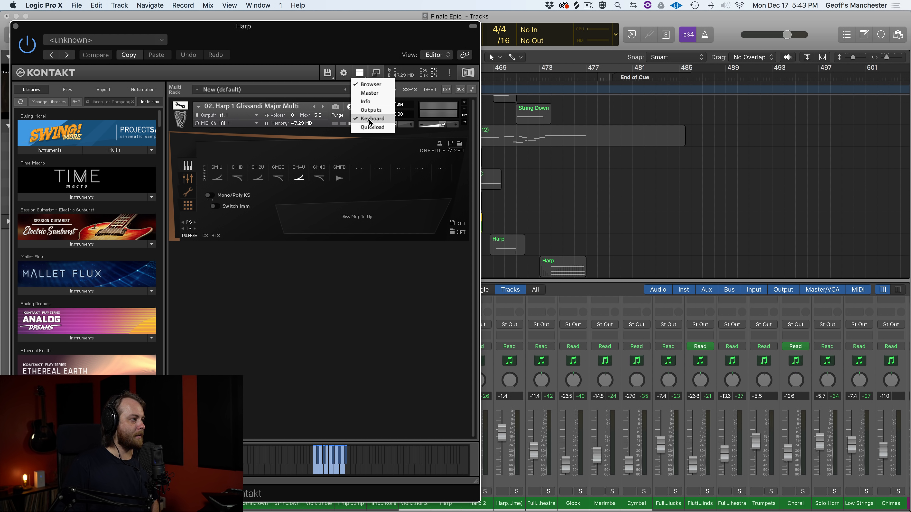
{"action": "left_click", "coordinate": [373, 127]}
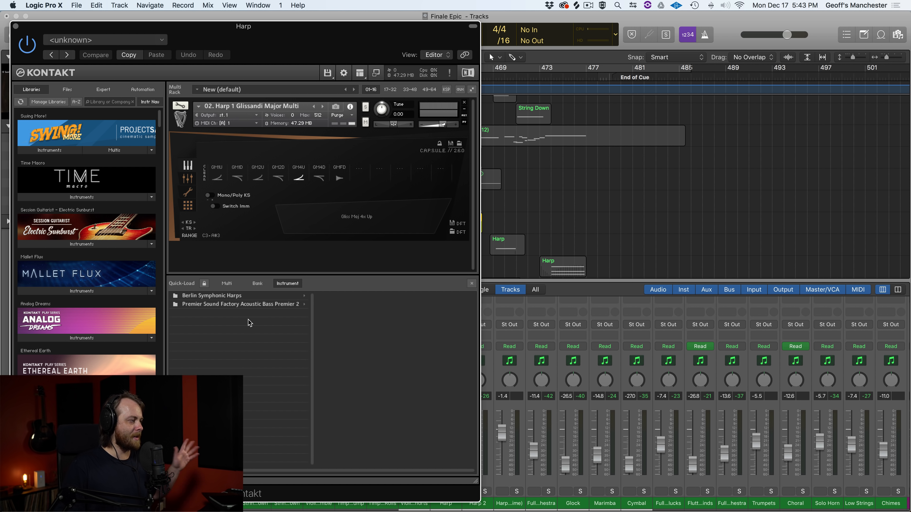
{"action": "left_click", "coordinate": [237, 299]}
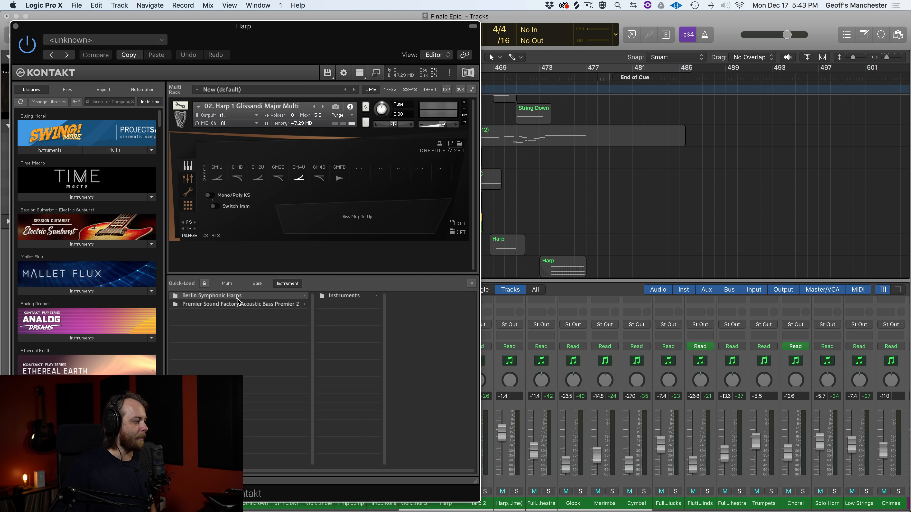
{"action": "left_click", "coordinate": [343, 296]}
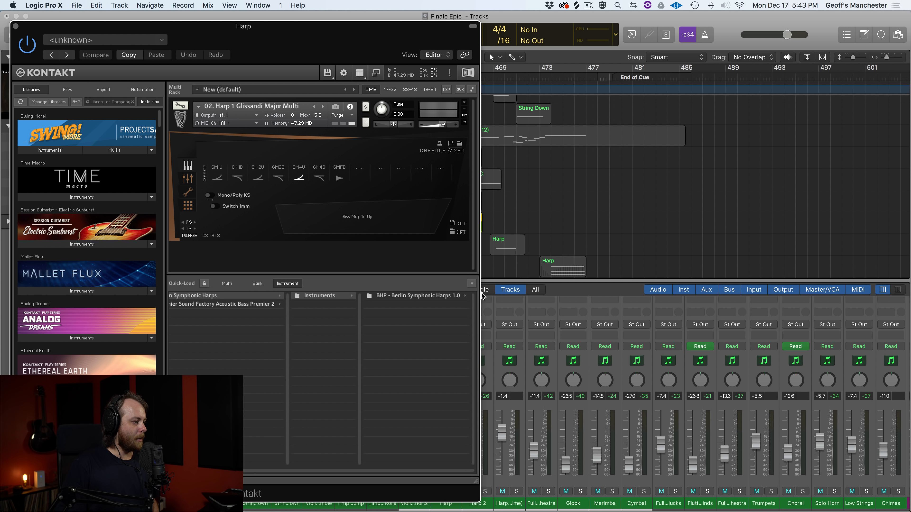
{"action": "left_click", "coordinate": [451, 296]}
{"action": "left_click", "coordinate": [450, 295]}
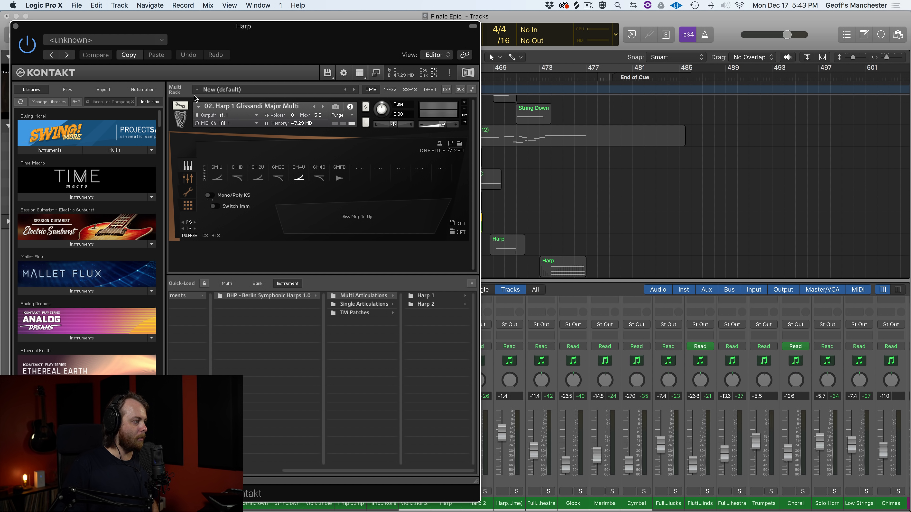
{"action": "left_click", "coordinate": [359, 73]}
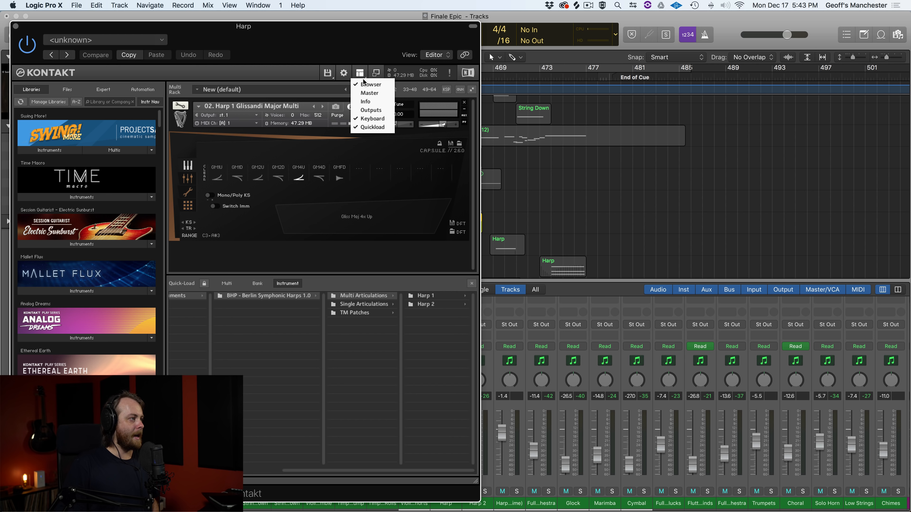
{"action": "left_click", "coordinate": [366, 130]}
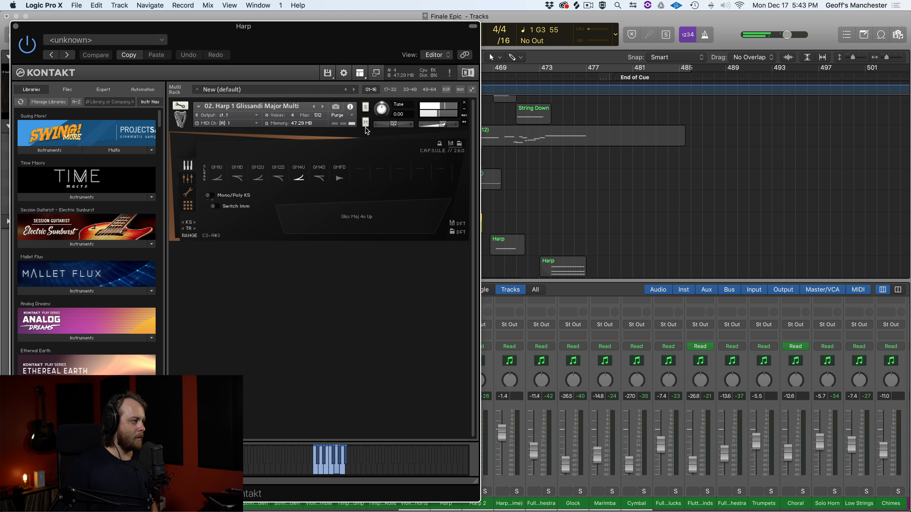
- Compare the harp patch's one-octave-style Glis Maj 1x Up articulation with Glis Maj 4x Up, leave 4x Up selected, and close the instrument
{"action": "left_click", "coordinate": [366, 125]}
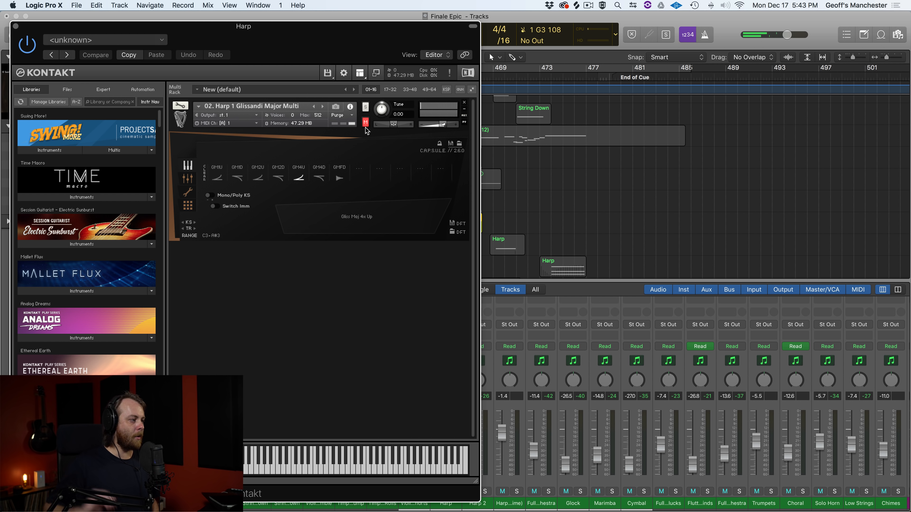
{"action": "left_click", "coordinate": [366, 122]}
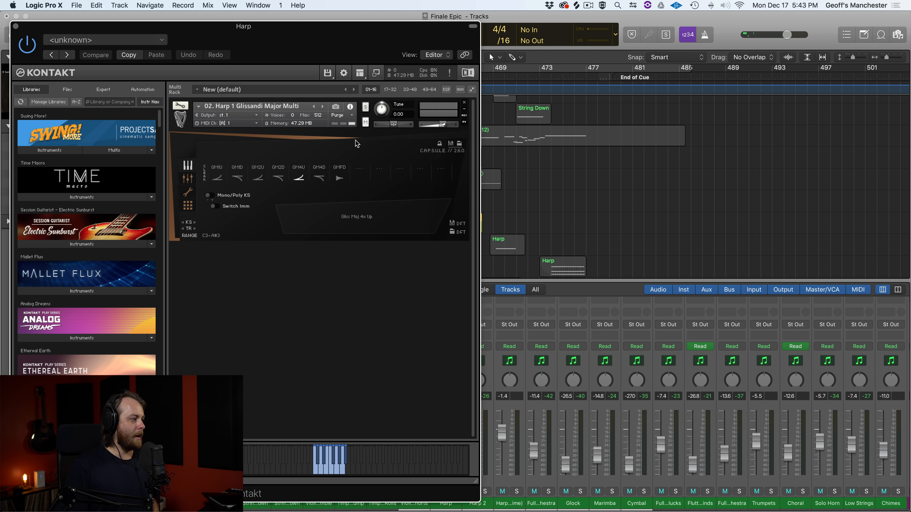
{"action": "left_click", "coordinate": [258, 179]}
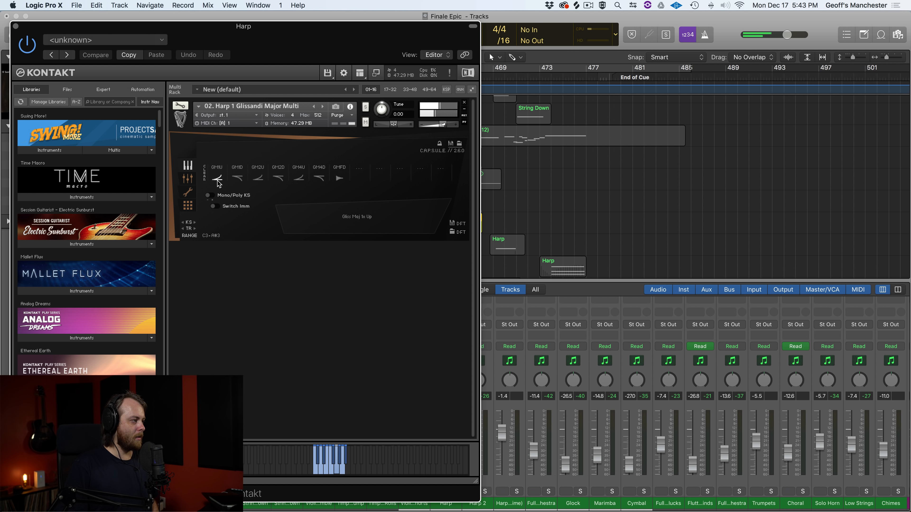
{"action": "left_click", "coordinate": [298, 178]}
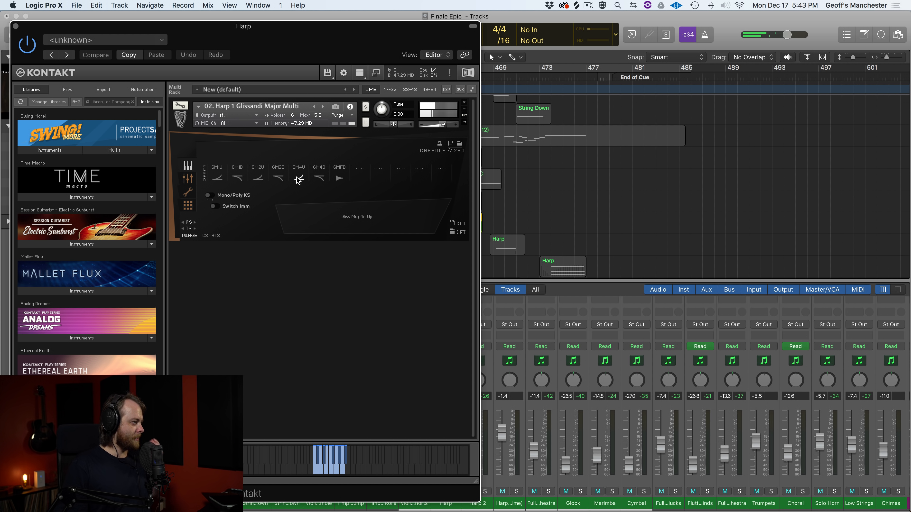
{"action": "left_click", "coordinate": [16, 26]}
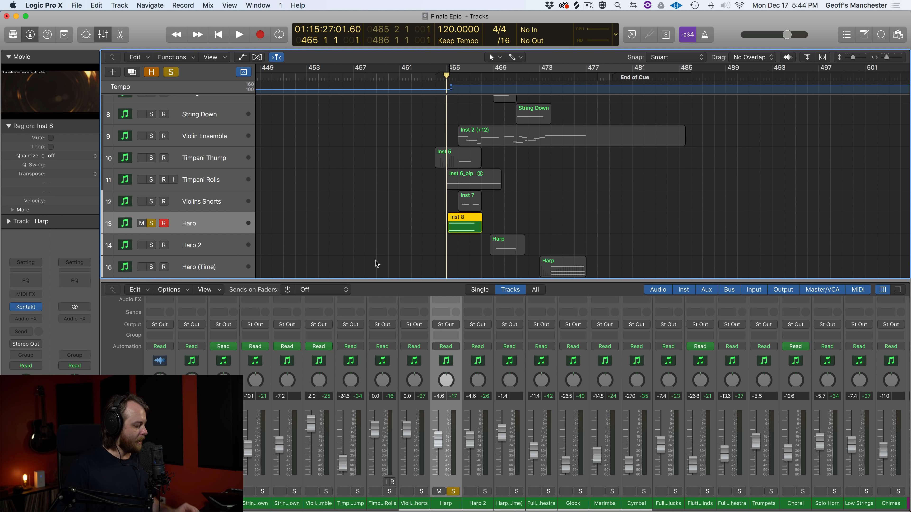
- Play the soloed Harp track from bar 465 and clear its solo
{"action": "key", "text": "space"}
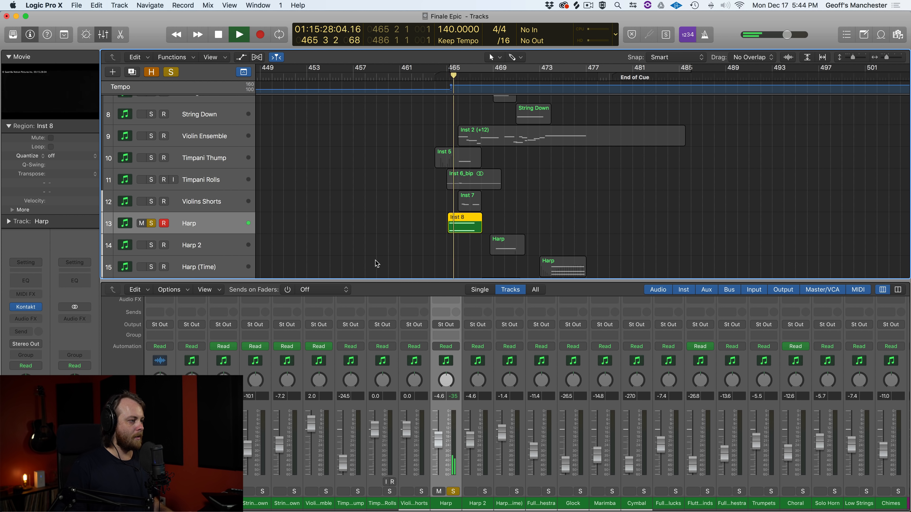
{"action": "key", "text": "space"}
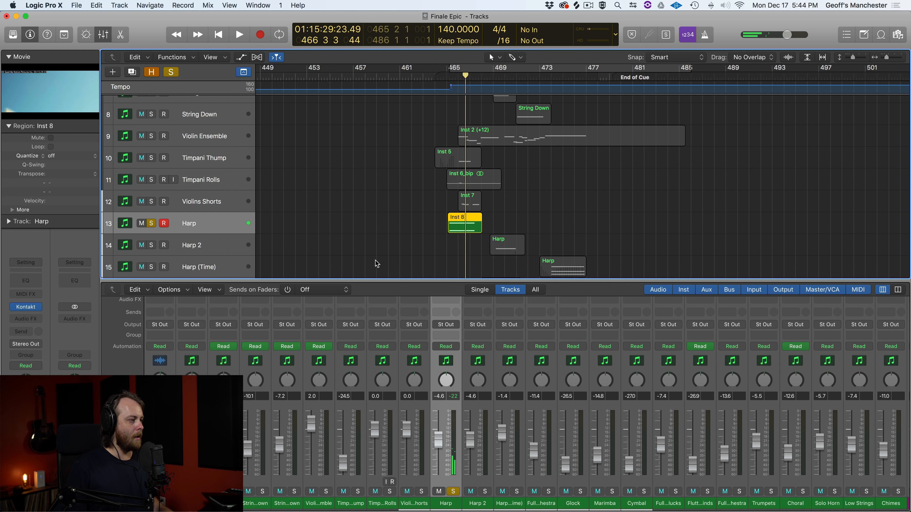
{"action": "key", "text": "s"}
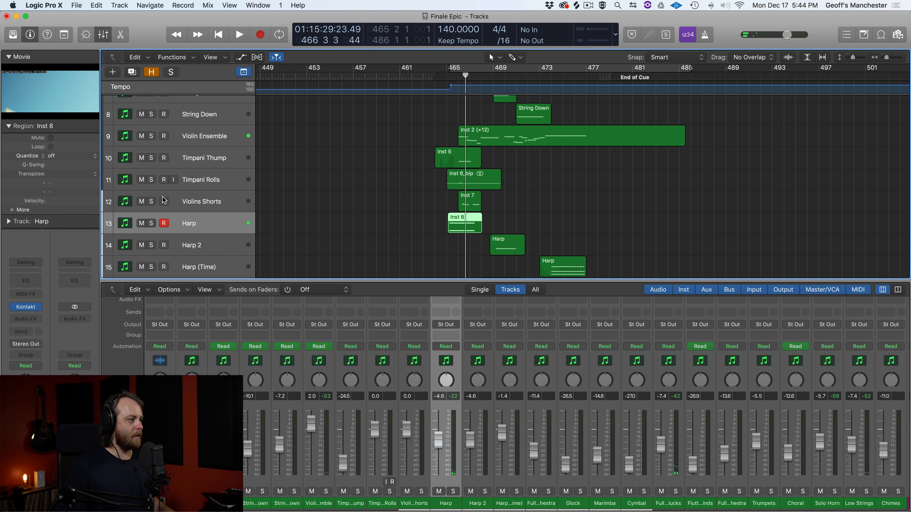
- Mute the Harp track, play the arrangement from about bar 464 without it, and unmute it
{"action": "key", "text": "ctrl+m"}
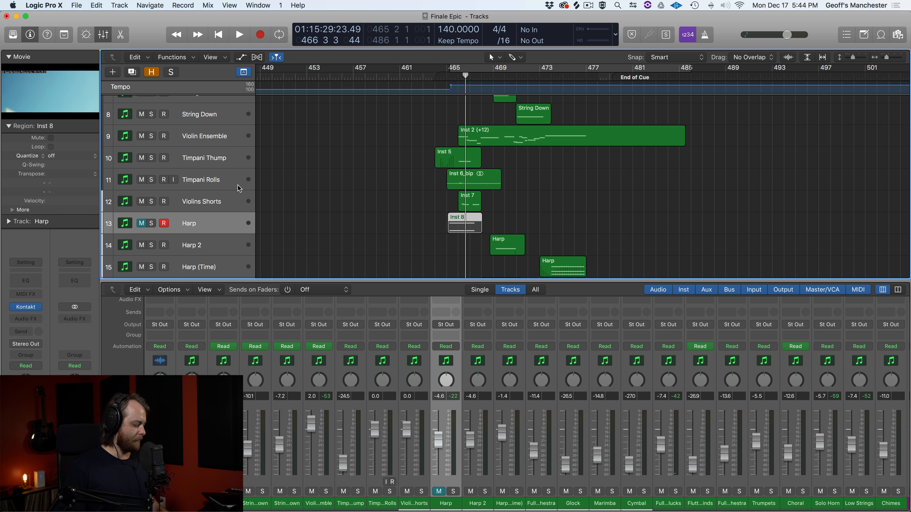
{"action": "left_click", "coordinate": [432, 77]}
{"action": "key", "text": "space"}
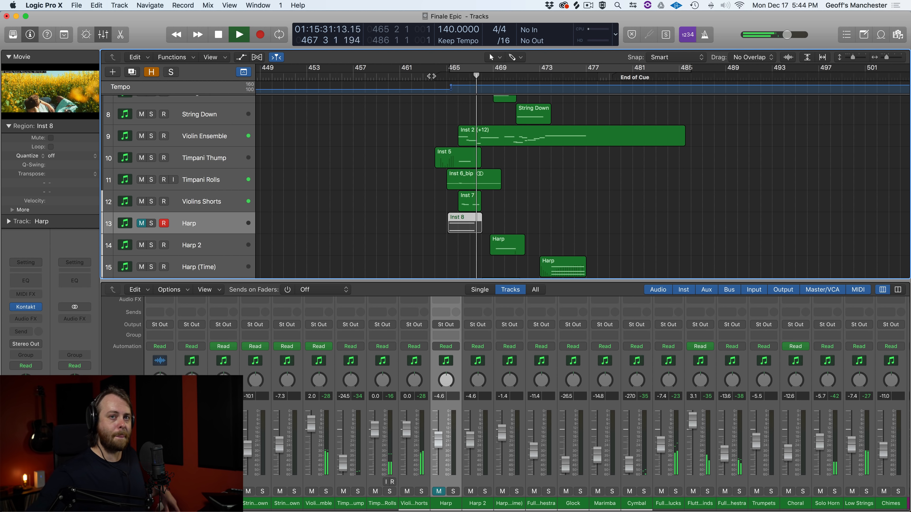
{"action": "key", "text": "space"}
{"action": "key", "text": "ctrl+m"}
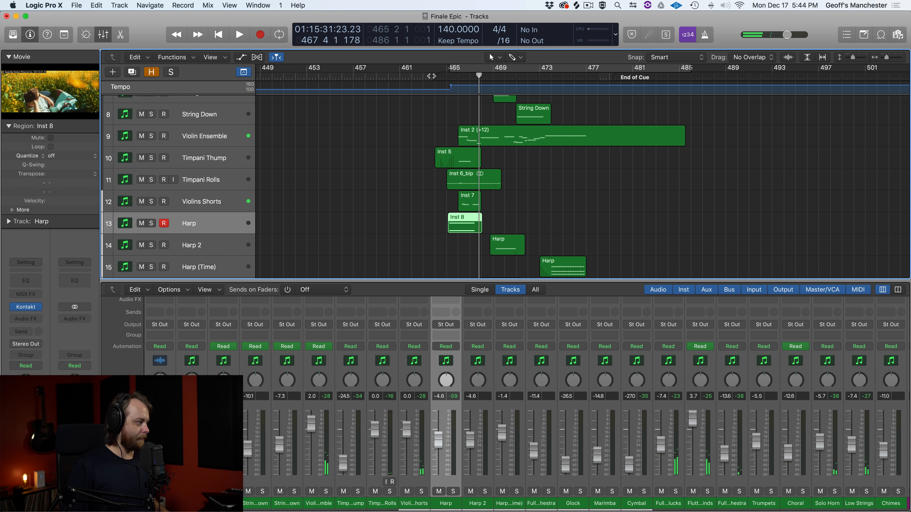
- Replay from about bar 464 with Harp soloed, clearing the solo during playback to hear it within the full arrangement
{"action": "key", "text": "ctrl+s"}
{"action": "key", "text": "space"}
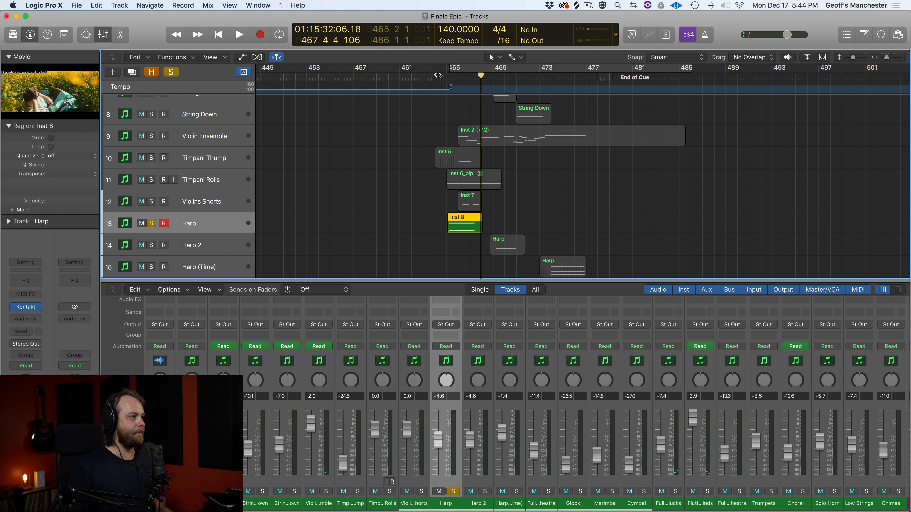
{"action": "key", "text": "space"}
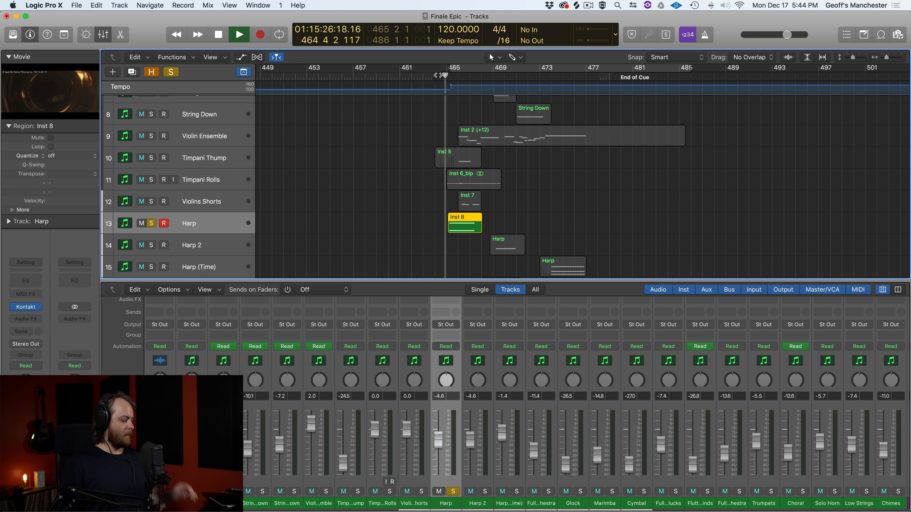
{"action": "key", "text": "ctrl+s"}
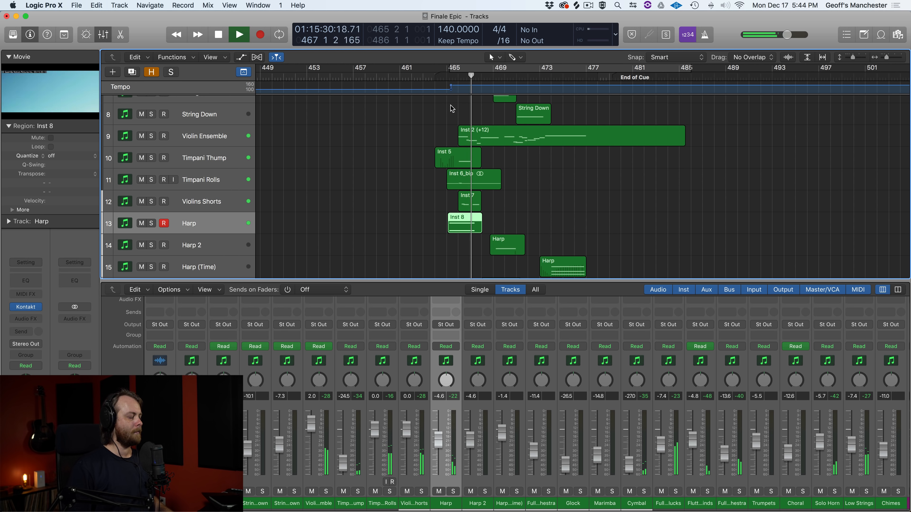
{"action": "key", "text": "space"}
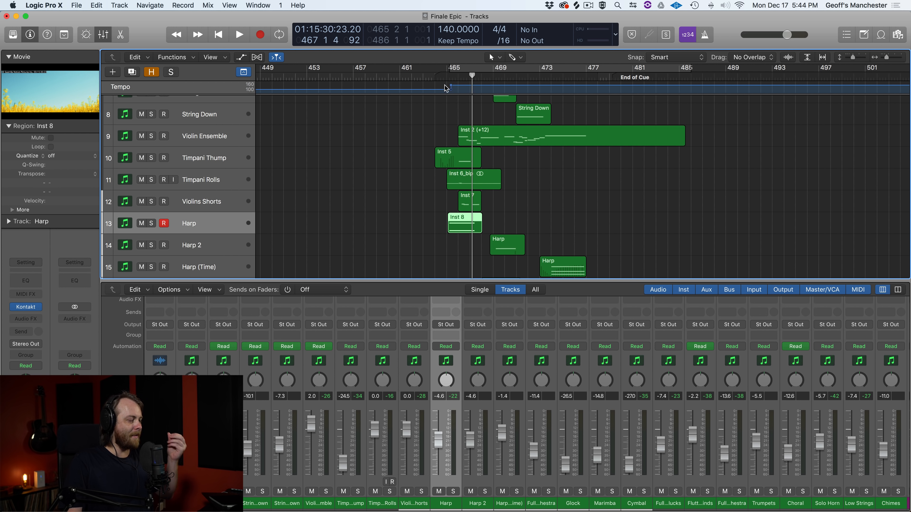
- Play the full arrangement from bar 464 through the Harp track's first region with no track soloed
{"action": "left_click", "coordinate": [434, 77]}
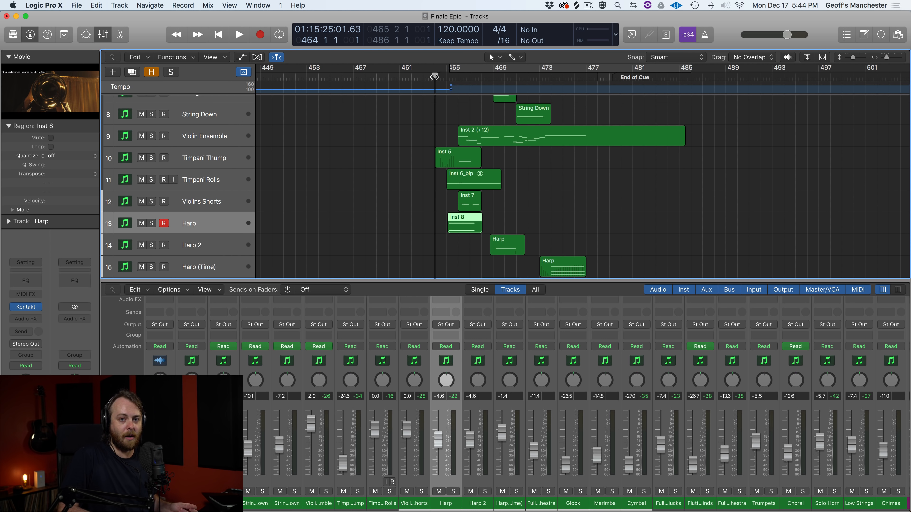
{"action": "key", "text": "space"}
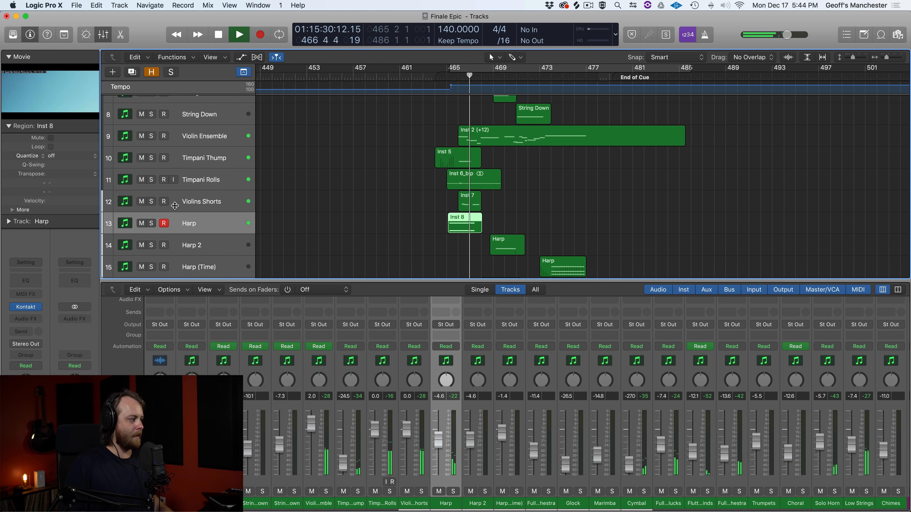
{"action": "key", "text": "space"}
- Solo the Harp 2 track, play it from bar 469 to about bar 472, and clear its solo
{"action": "left_click", "coordinate": [152, 245]}
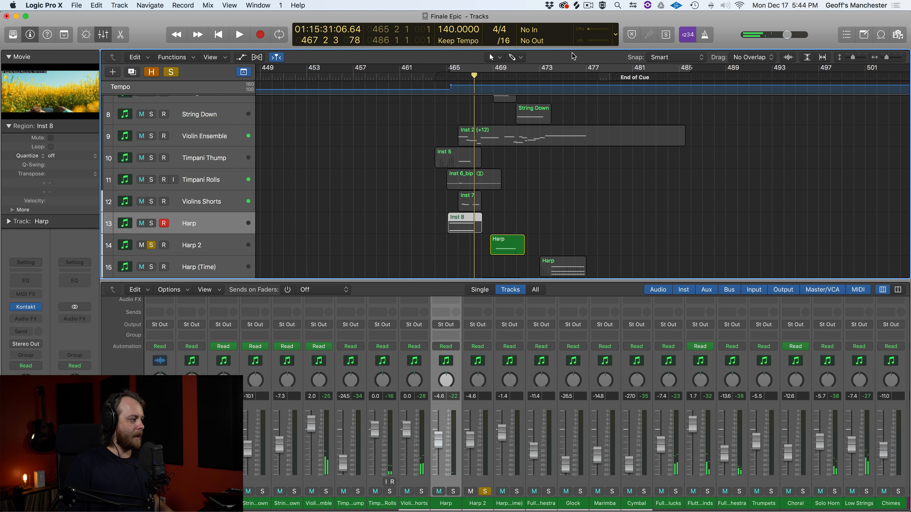
{"action": "left_click", "coordinate": [491, 77]}
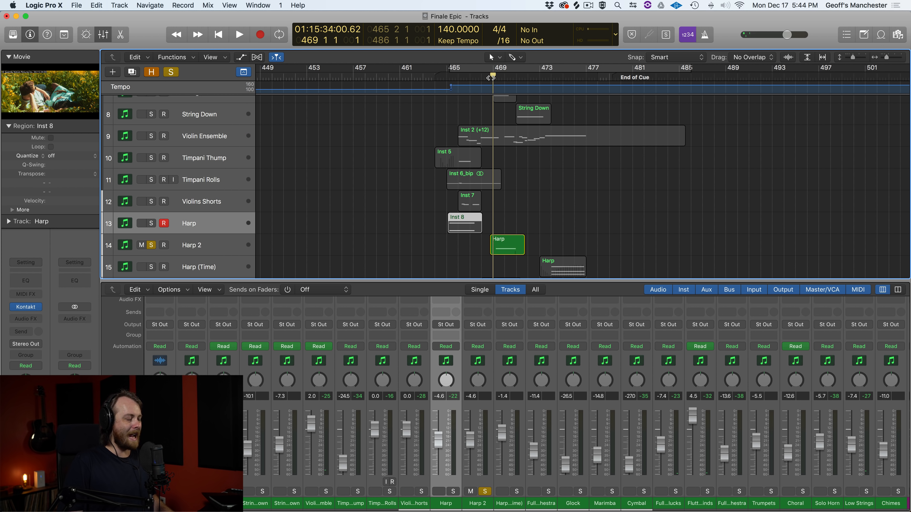
{"action": "key", "text": "space"}
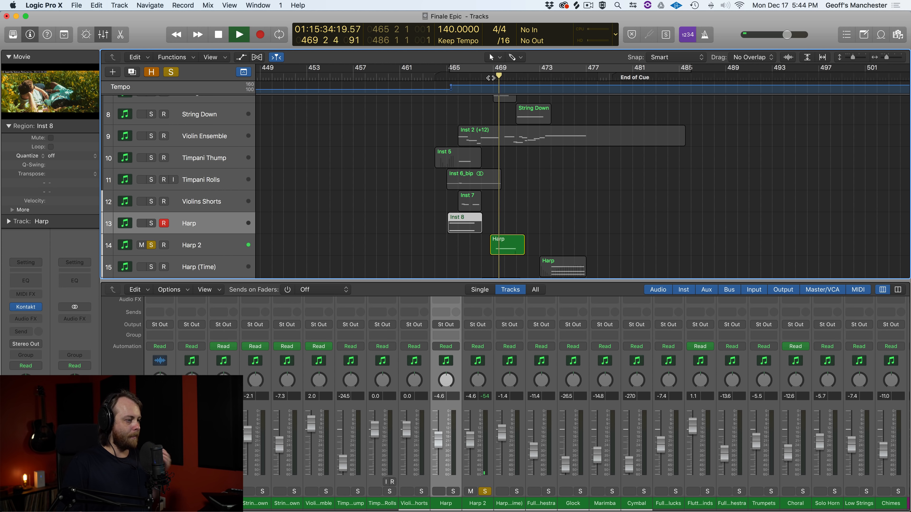
{"action": "key", "text": "ctrl+s"}
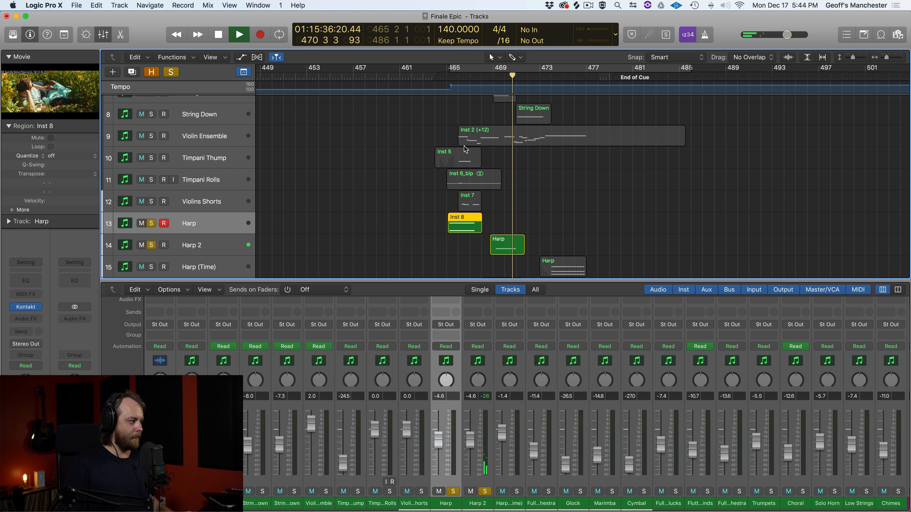
{"action": "key", "text": "a"}
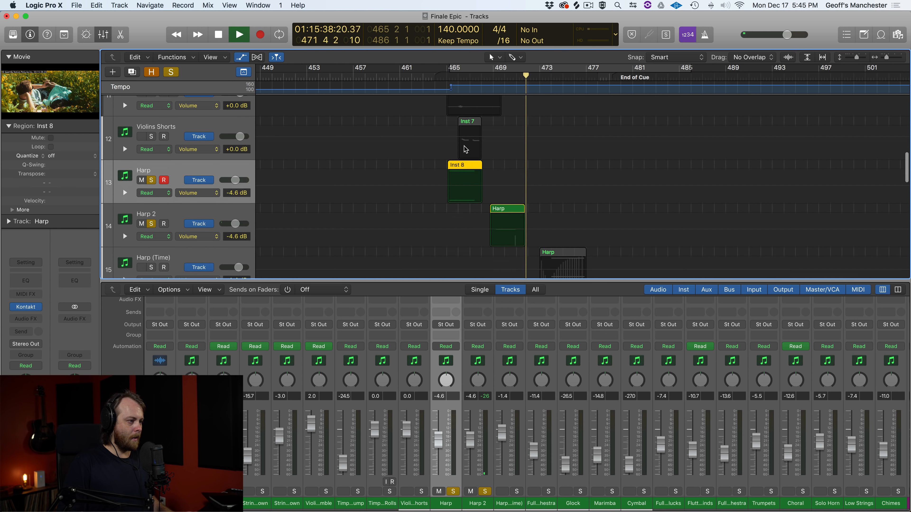
{"action": "key", "text": "a"}
{"action": "key", "text": "ctrl+s"}
{"action": "key", "text": "space"}
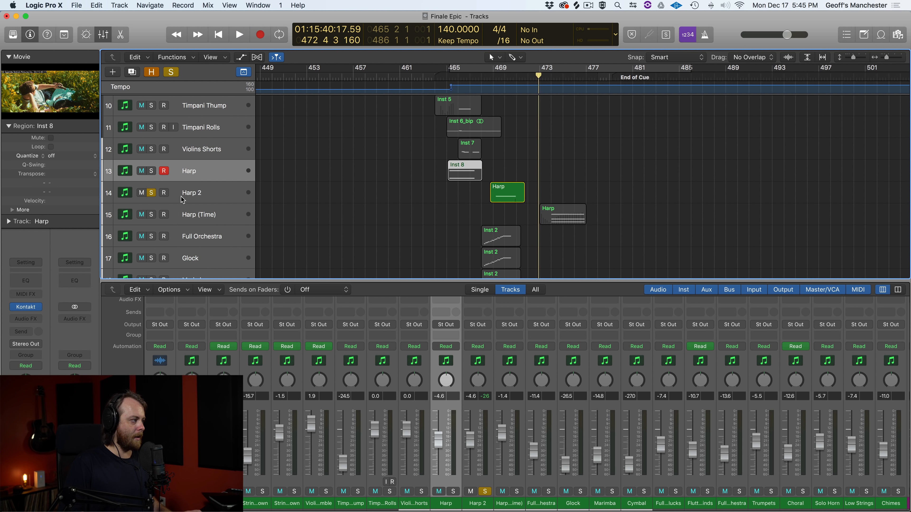
{"action": "left_click", "coordinate": [152, 193]}
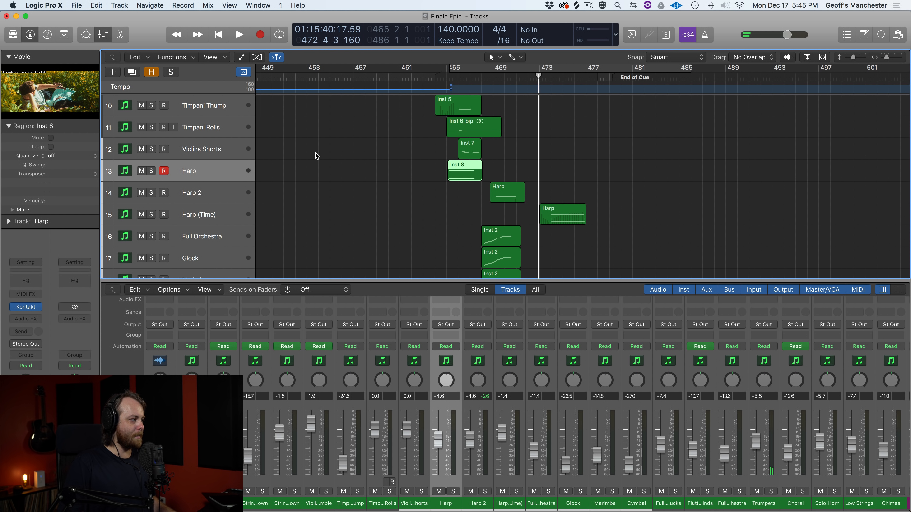
- Park the playhead at bar 467 and solo the tracks from Harp 2 through Marimba together
{"action": "left_click", "coordinate": [471, 75]}
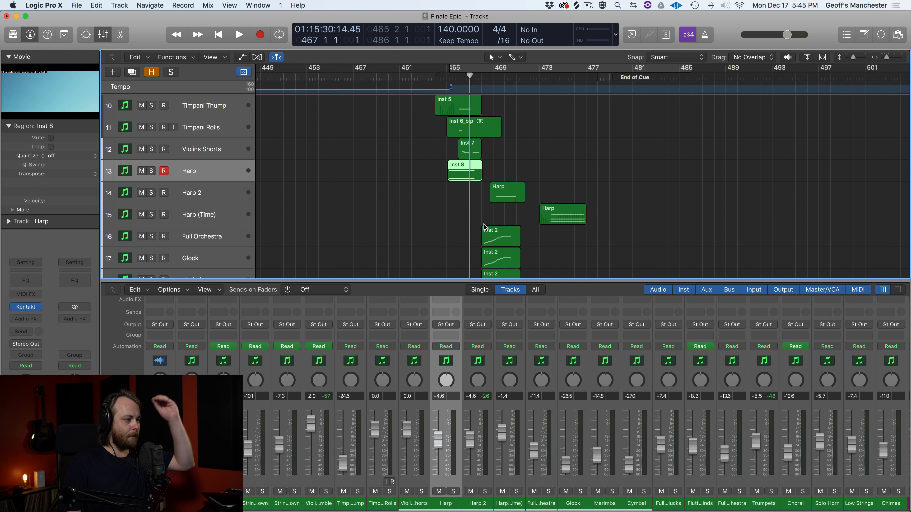
{"action": "scroll", "coordinate": [480, 201], "scroll_direction": "down", "scroll_amount": 3}
{"action": "left_click", "coordinate": [141, 173]}
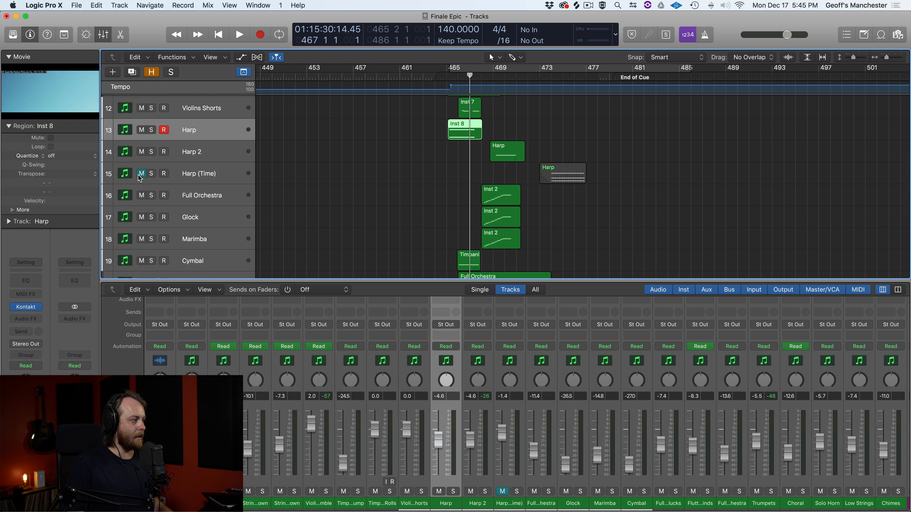
{"action": "left_click", "coordinate": [141, 174]}
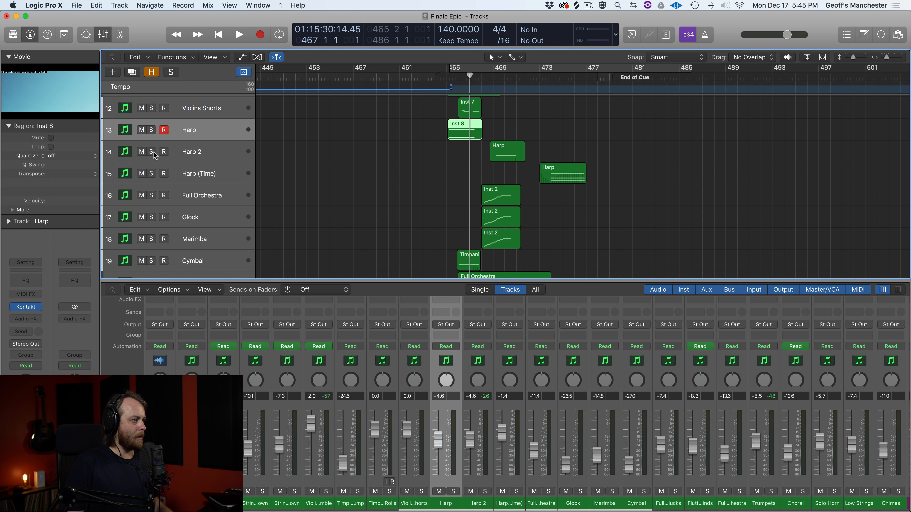
{"action": "left_click_drag", "start_coordinate": [155, 154], "coordinate": [155, 249]}
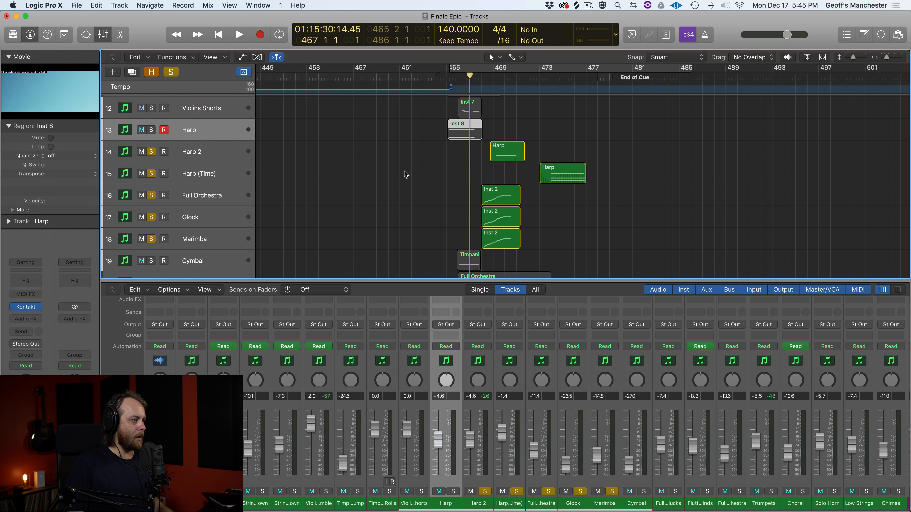
- Play Harp (Time) soloed up to about bar 477, then clear the solo and replay the full arrangement from bar 472
{"action": "key", "text": "space"}
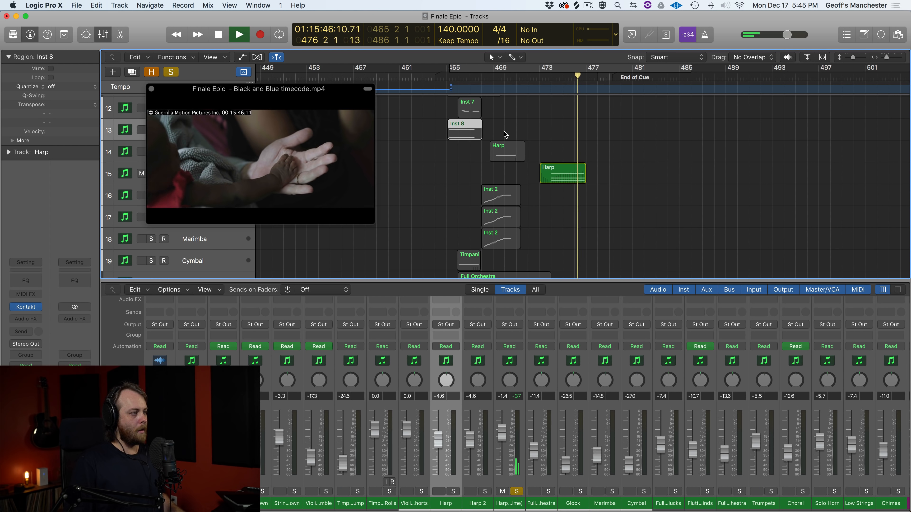
{"action": "key", "text": "space"}
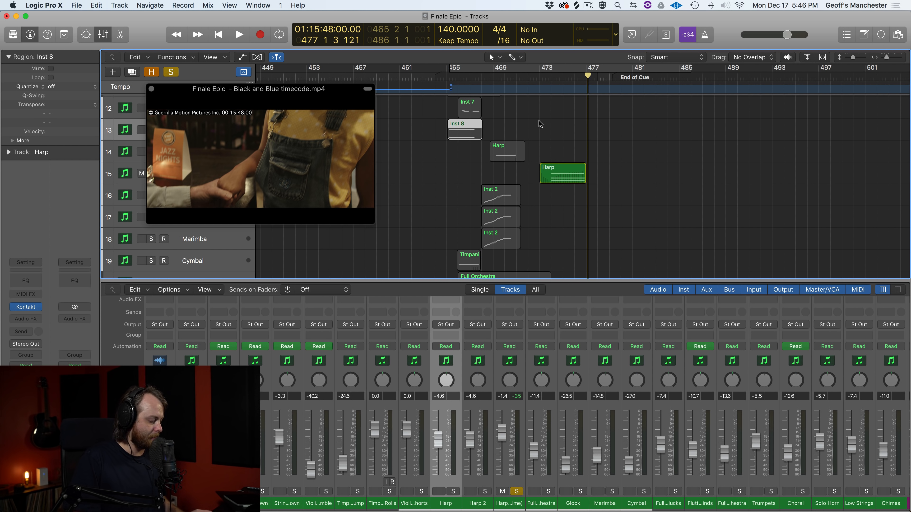
{"action": "left_click", "coordinate": [539, 77]}
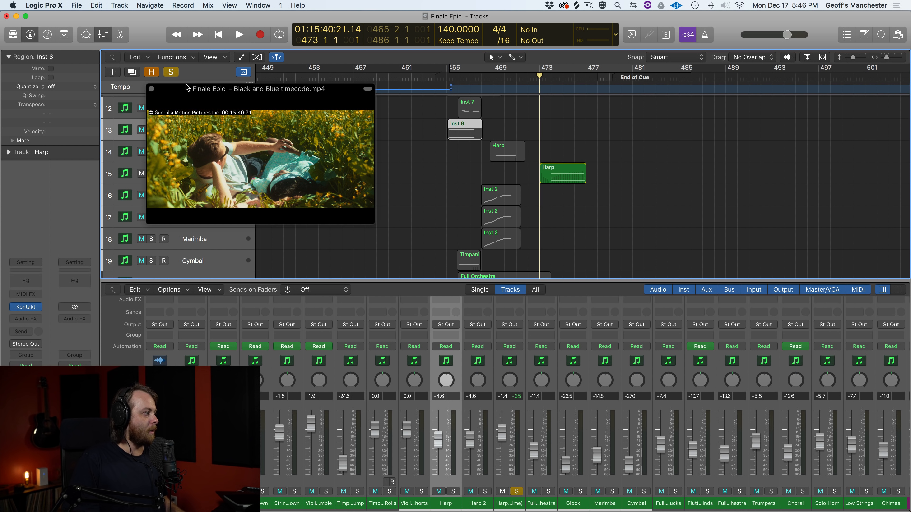
{"action": "left_click", "coordinate": [174, 75]}
{"action": "left_click", "coordinate": [528, 76]}
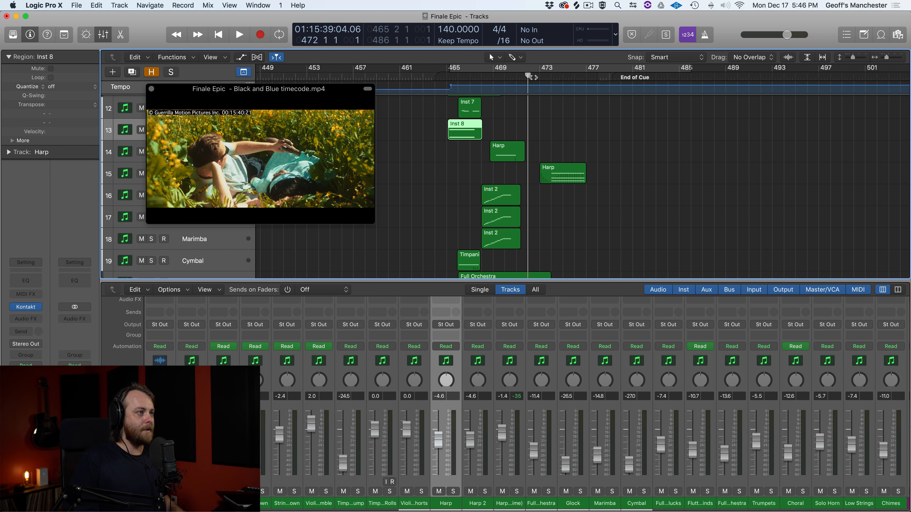
{"action": "key", "text": "space"}
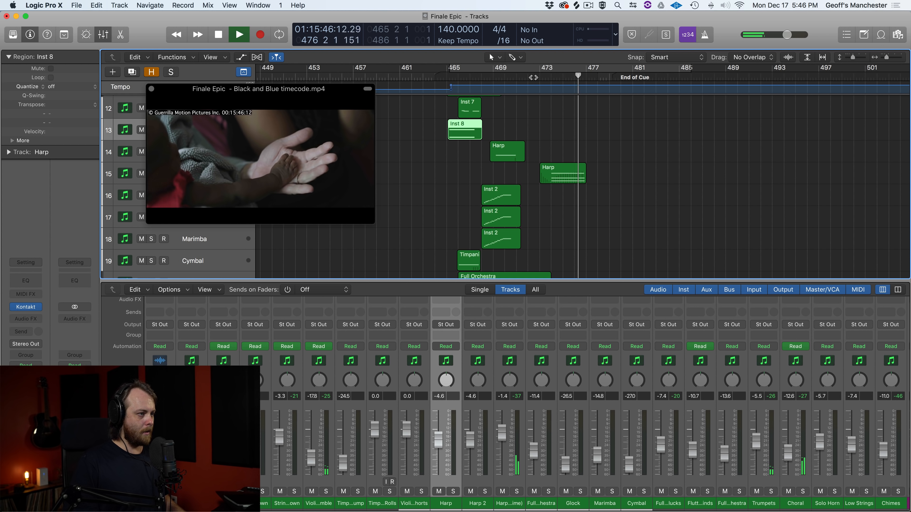
{"action": "key", "text": "space"}
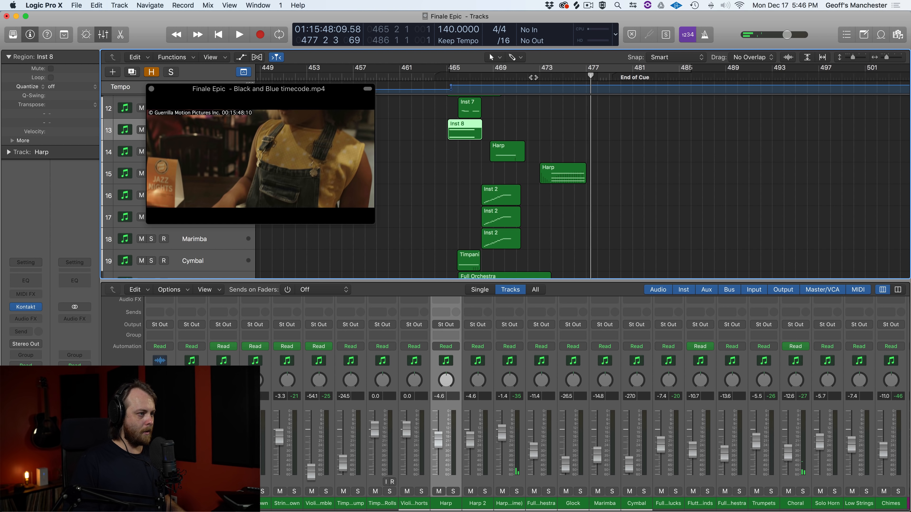
- Close the floating movie window and open the Kontakt instrument of the Harp (Time) track
{"action": "left_click", "coordinate": [151, 89]}
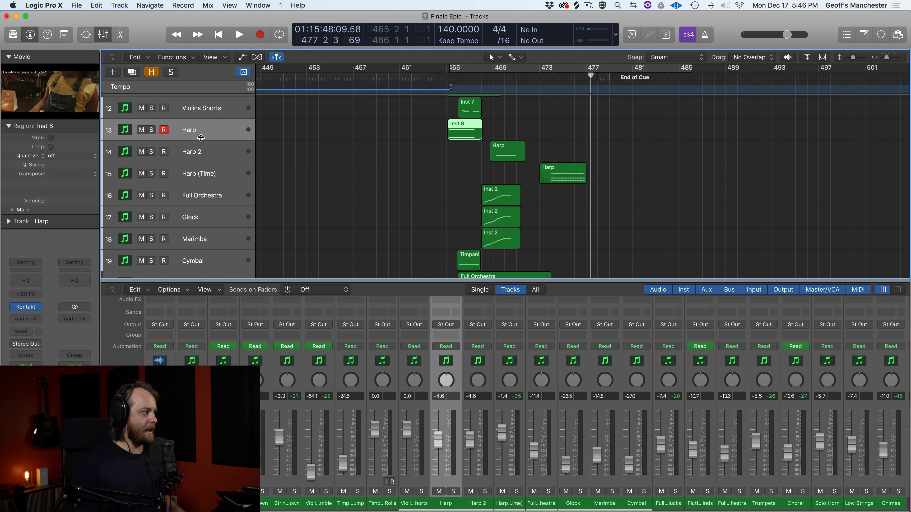
{"action": "left_click", "coordinate": [191, 176]}
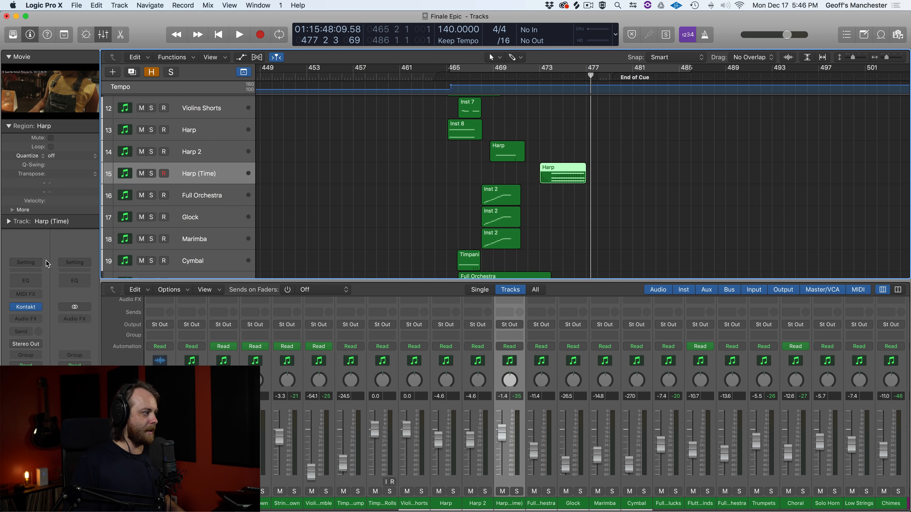
{"action": "left_click", "coordinate": [27, 308]}
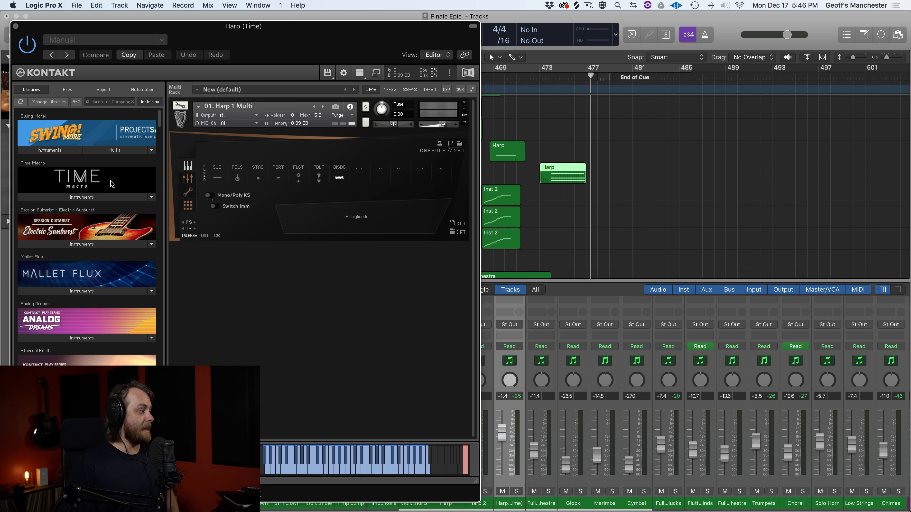
- Browse Time Macro's single instruments to the Harps and Vibes patches under Individual Sections, then collapse the library and close Kontakt
{"action": "left_click", "coordinate": [82, 198]}
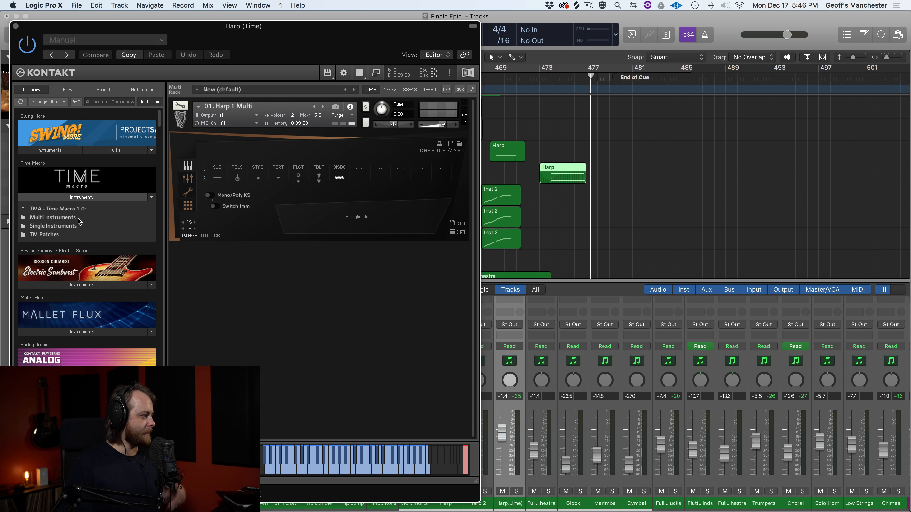
{"action": "left_click", "coordinate": [68, 225]}
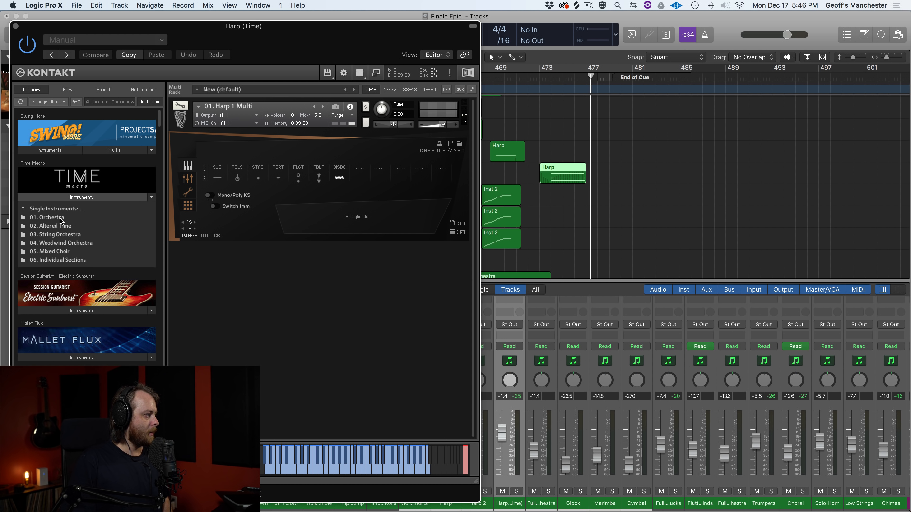
{"action": "left_click", "coordinate": [59, 260]}
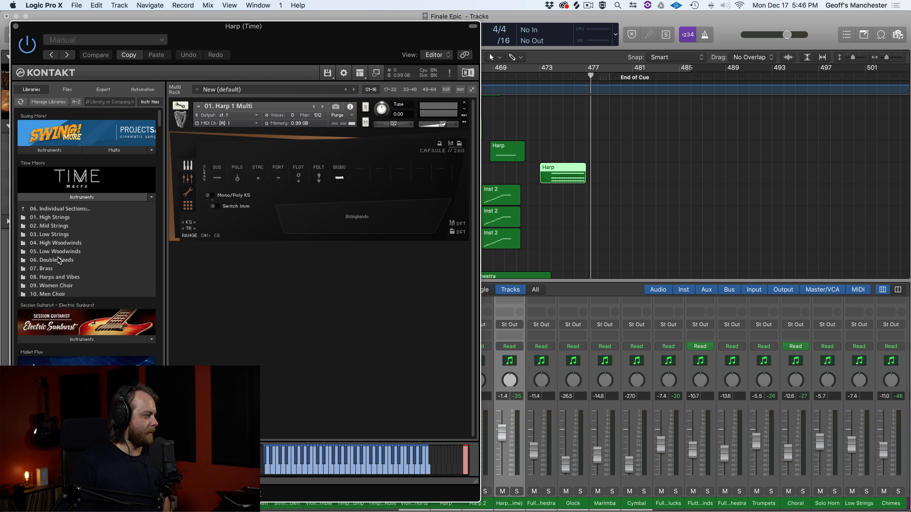
{"action": "left_click", "coordinate": [54, 278]}
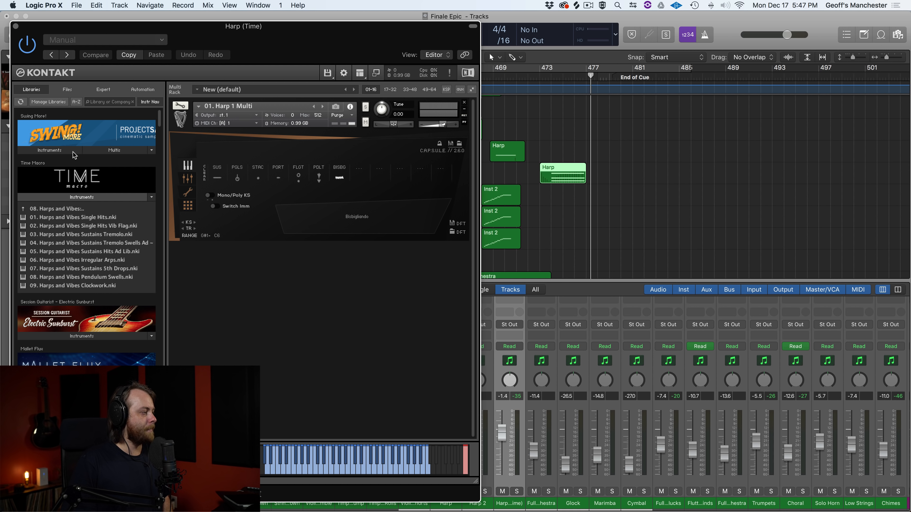
{"action": "left_click", "coordinate": [80, 191]}
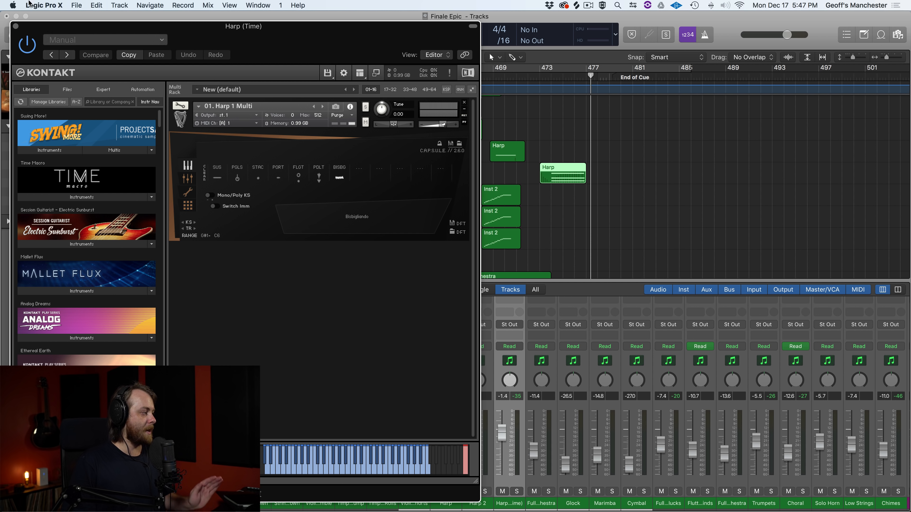
{"action": "left_click", "coordinate": [16, 26]}
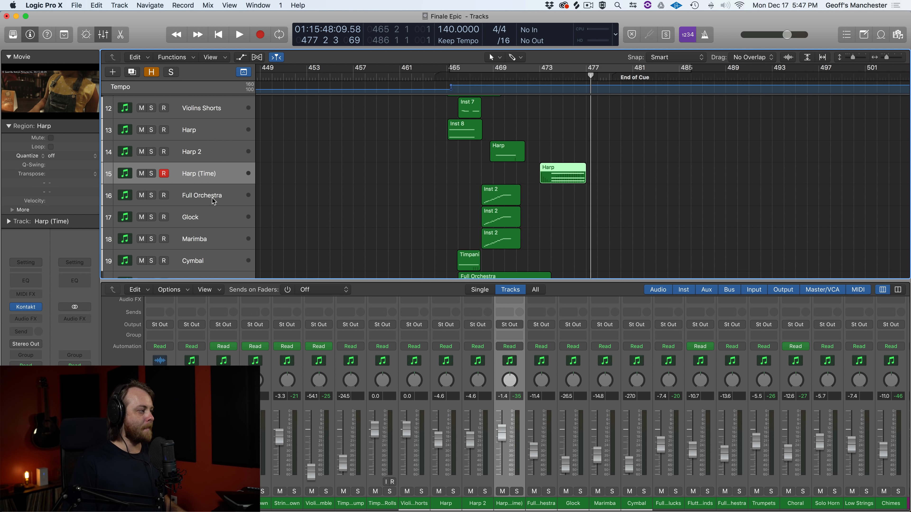
- Solo the Full Orchestra track just below Harp (Time) and play it from bar 468 to about bar 470
{"action": "left_click", "coordinate": [204, 197]}
{"action": "scroll", "coordinate": [341, 161], "scroll_direction": "down", "scroll_amount": 2}
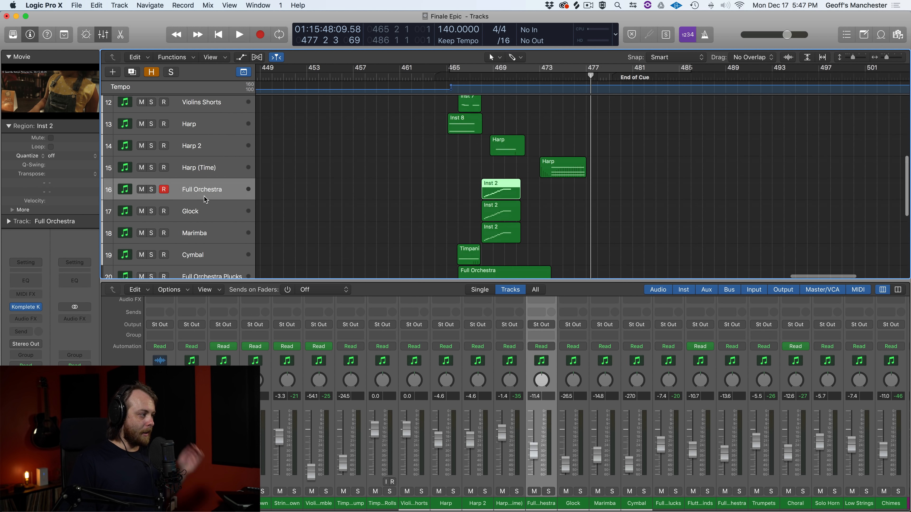
{"action": "left_click", "coordinate": [481, 74]}
{"action": "scroll", "coordinate": [446, 158], "scroll_direction": "up", "scroll_amount": 5}
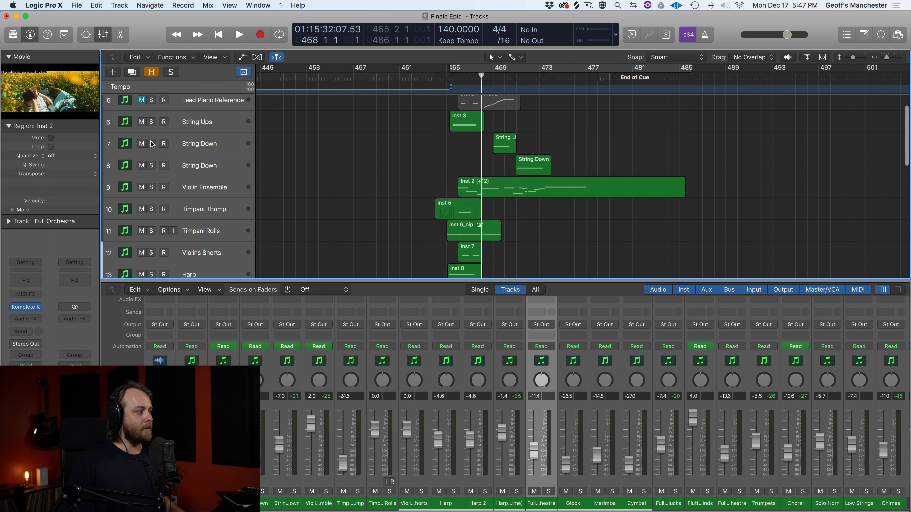
{"action": "scroll", "coordinate": [296, 132], "scroll_direction": "down", "scroll_amount": 6}
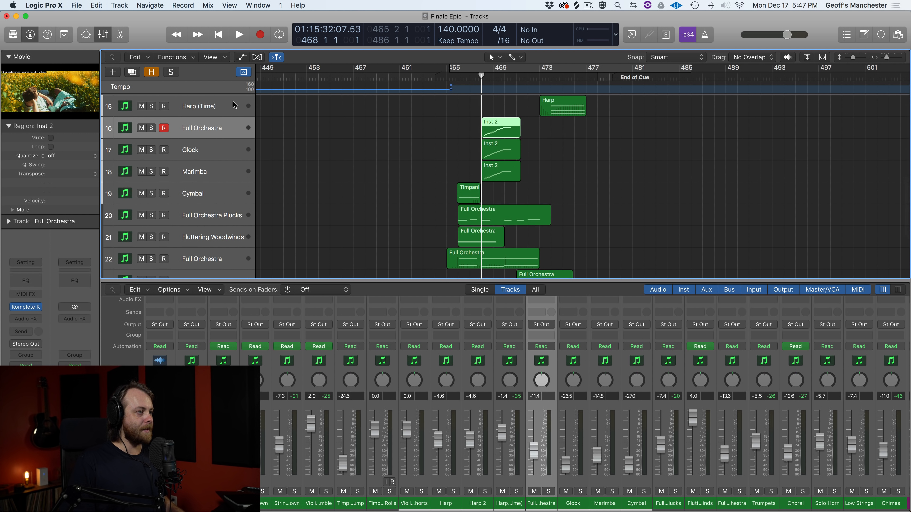
{"action": "left_click", "coordinate": [150, 128]}
{"action": "key", "text": "a"}
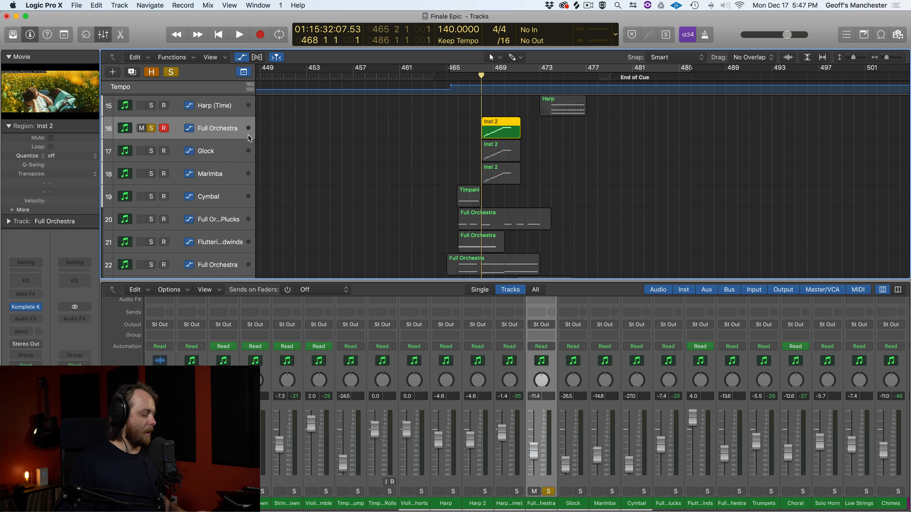
{"action": "key", "text": "super+Down"}
{"action": "key", "text": "a"}
{"action": "key", "text": "super+Up"}
{"action": "key", "text": "space"}
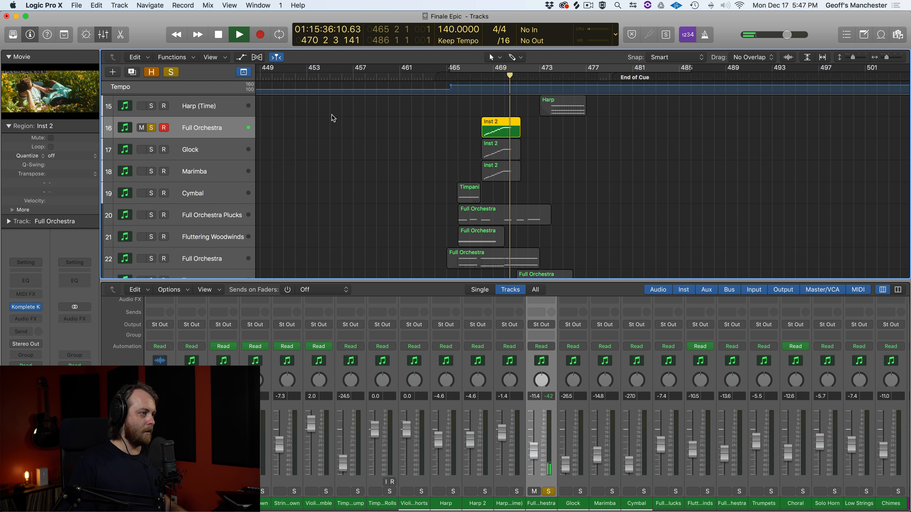
{"action": "key", "text": "space"}
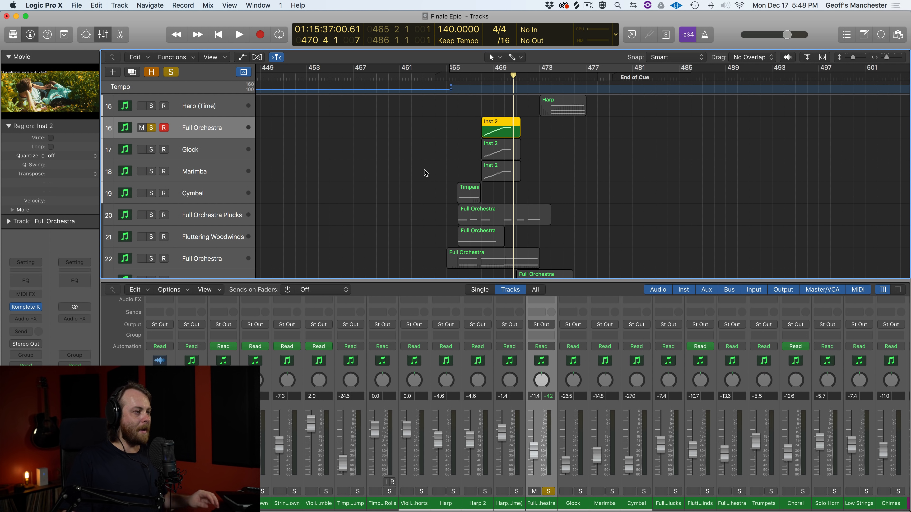
- Open the Inst 2 region of the soloed Full Orchestra track in an enlarged Piano Roll and examine its notes from bar 468
{"action": "double_click", "coordinate": [509, 122]}
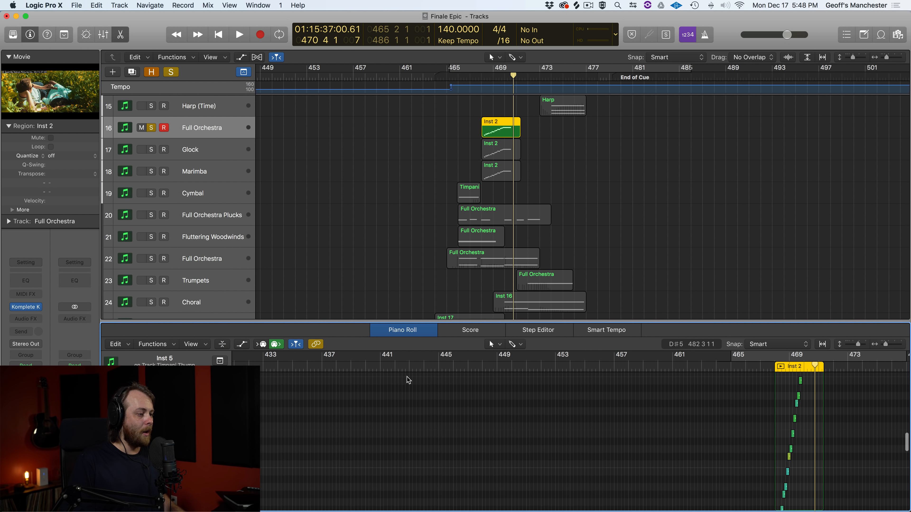
{"action": "left_click_drag", "start_coordinate": [428, 321], "coordinate": [427, 159]}
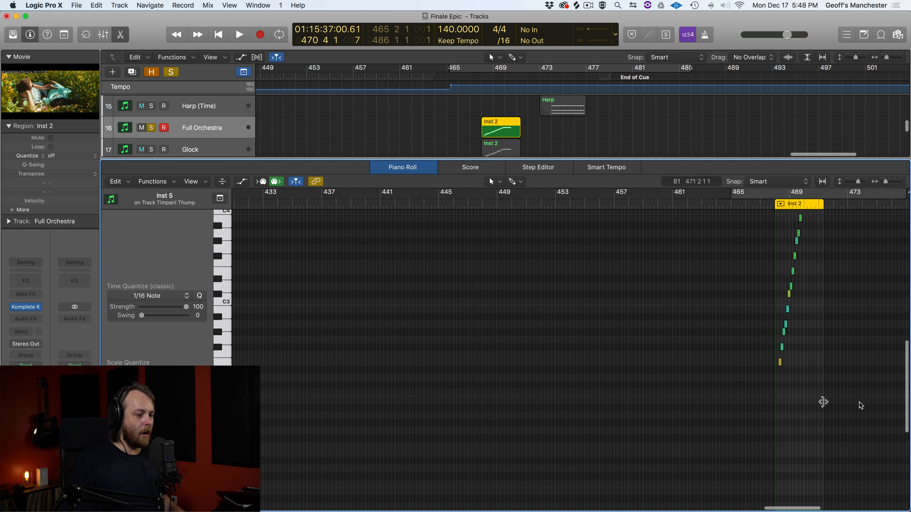
{"action": "key", "text": "super+Right"}
{"action": "key", "text": "super+Right"}
{"action": "key", "text": "super+Right"}
{"action": "key", "text": "super+Right"}
{"action": "key", "text": "super+Right"}
{"action": "key", "text": "super+Left"}
{"action": "key", "text": "super+Left"}
{"action": "key", "text": "super+Left"}
{"action": "scroll", "coordinate": [835, 338], "scroll_direction": "left", "scroll_amount": 5}
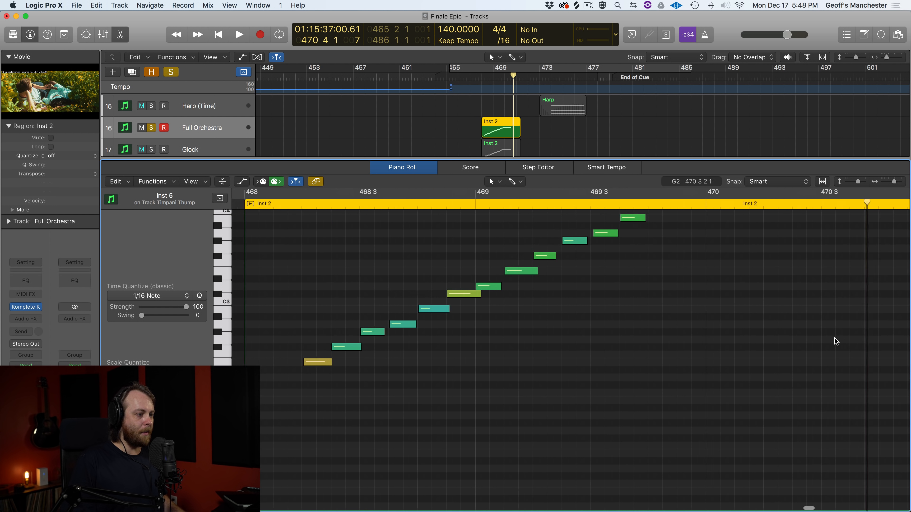
- Fit the Inst 2 region across the Piano Roll, return to the wider bar range and shrink the editor to reveal more tracks
{"action": "left_click", "coordinate": [822, 182]}
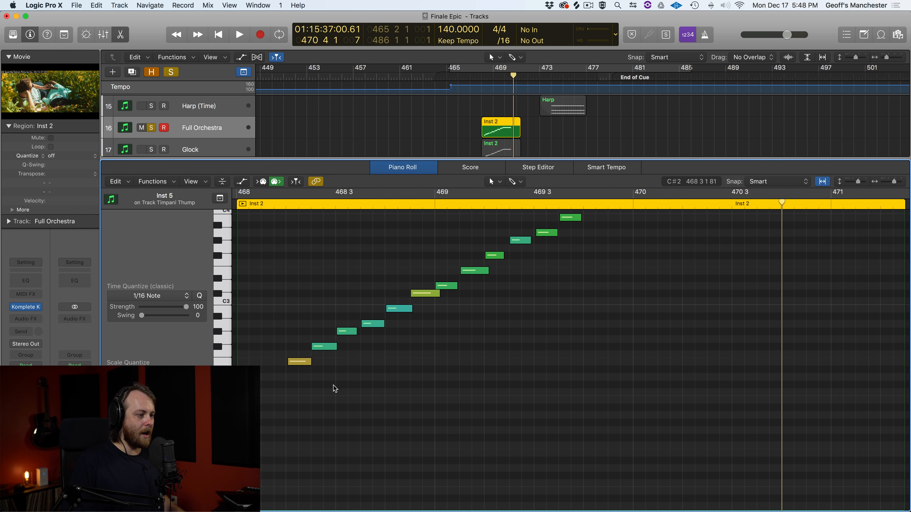
{"action": "key", "text": "z"}
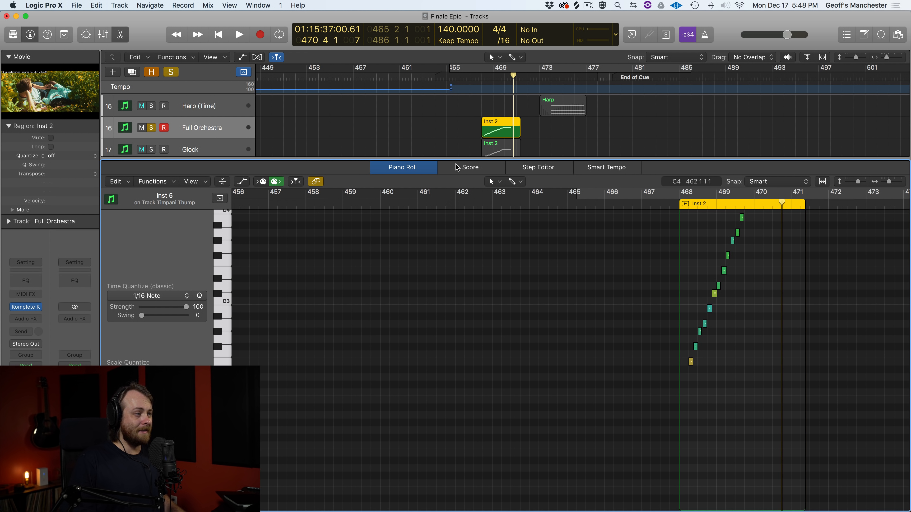
{"action": "left_click_drag", "start_coordinate": [453, 158], "coordinate": [453, 308]}
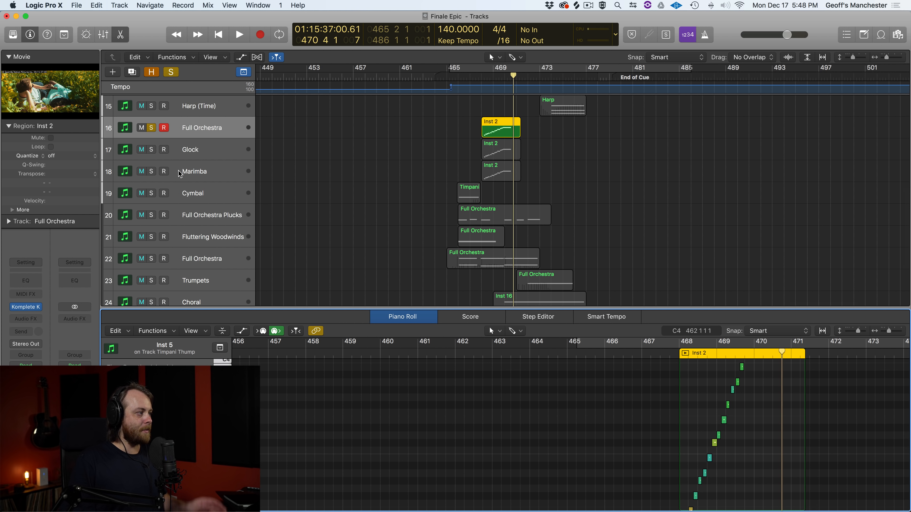
- Solo the Glock track alongside Full Orchestra and open its Kontakt instrument
{"action": "left_click", "coordinate": [151, 149]}
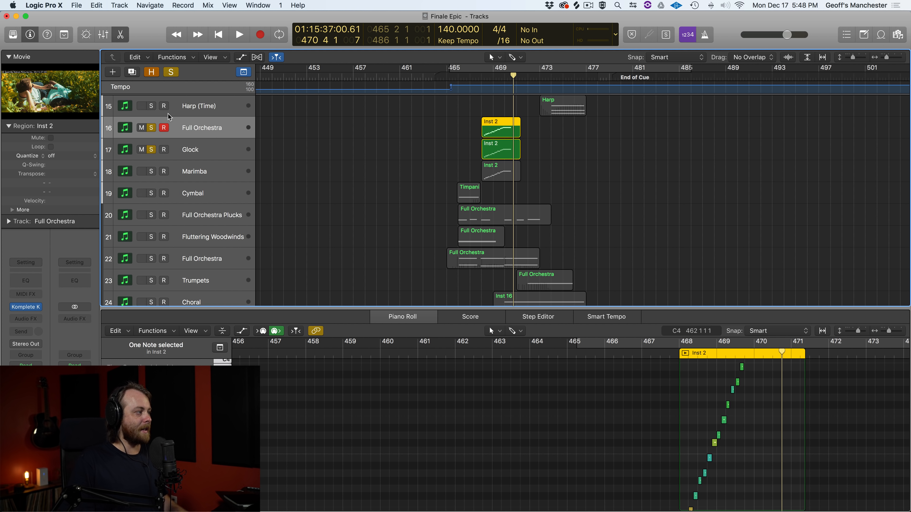
{"action": "left_click", "coordinate": [183, 156]}
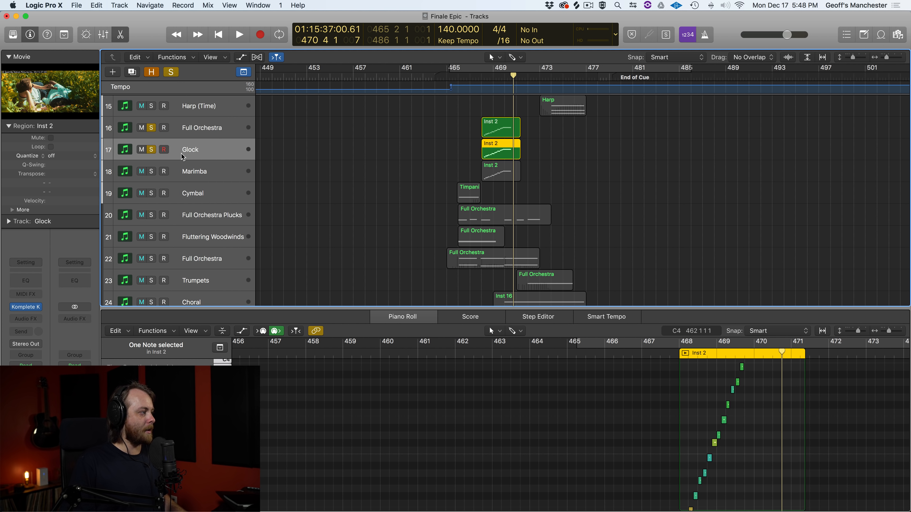
{"action": "left_click", "coordinate": [25, 307]}
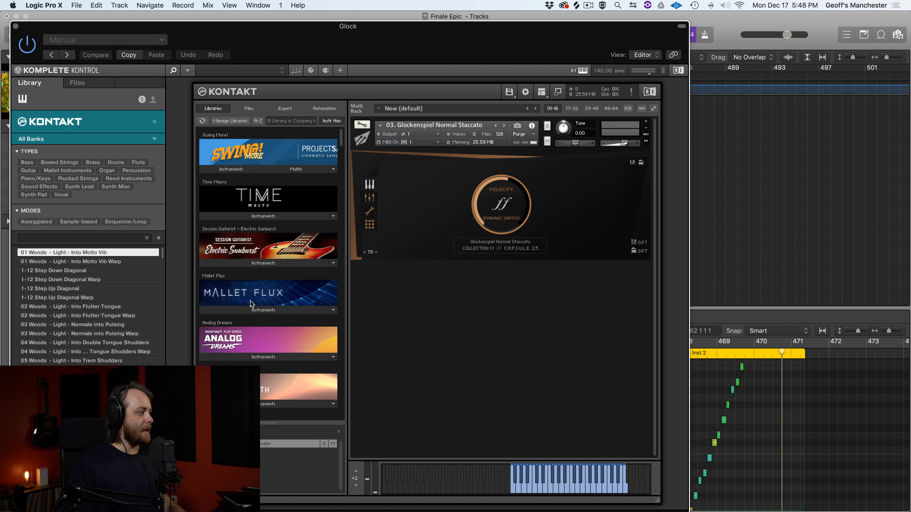
- Browse Kontakt's library list down to the Berlin Percussion library
{"action": "scroll", "coordinate": [265, 302], "scroll_direction": "down", "scroll_amount": 10}
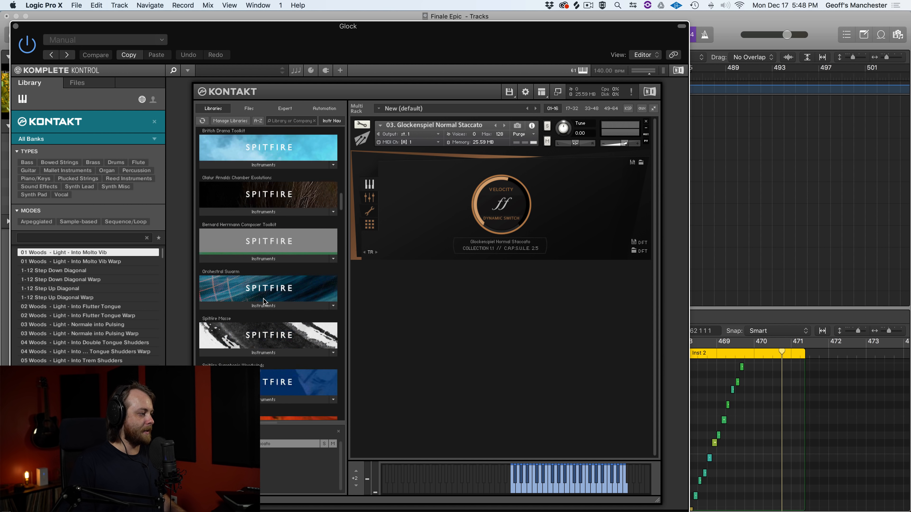
{"action": "scroll", "coordinate": [263, 298], "scroll_direction": "down", "scroll_amount": 5}
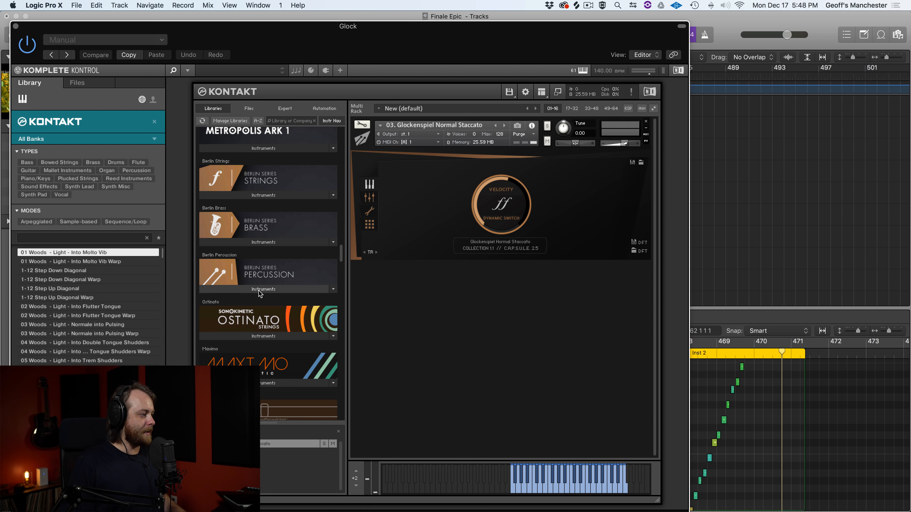
- Browse the Berlin Percussion main collection to its Mallets & Keys glockenspiel patches, then close the Glock instrument window
{"action": "left_click", "coordinate": [258, 289]}
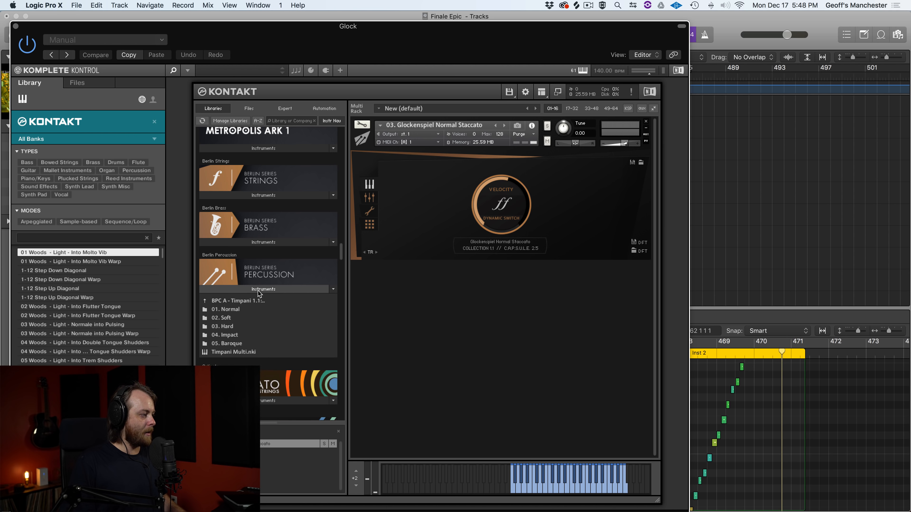
{"action": "left_click", "coordinate": [222, 303]}
{"action": "left_click", "coordinate": [245, 302]}
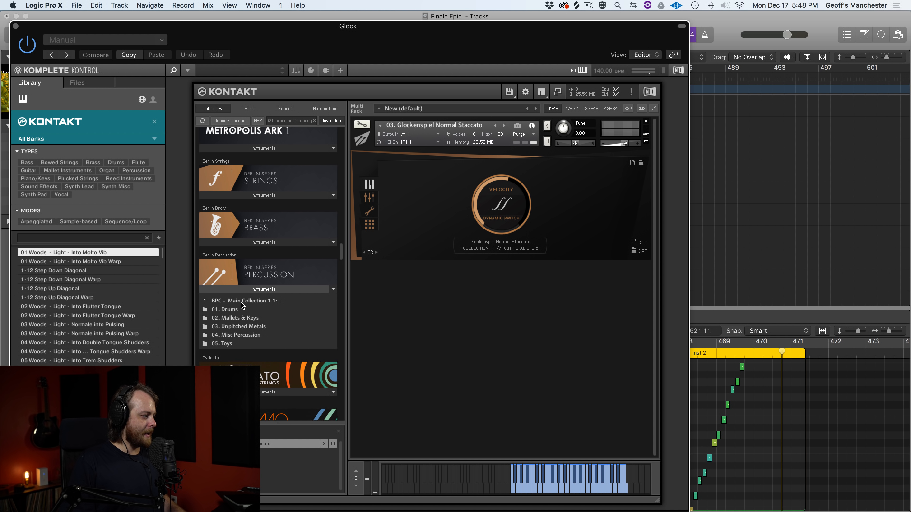
{"action": "left_click", "coordinate": [237, 317]}
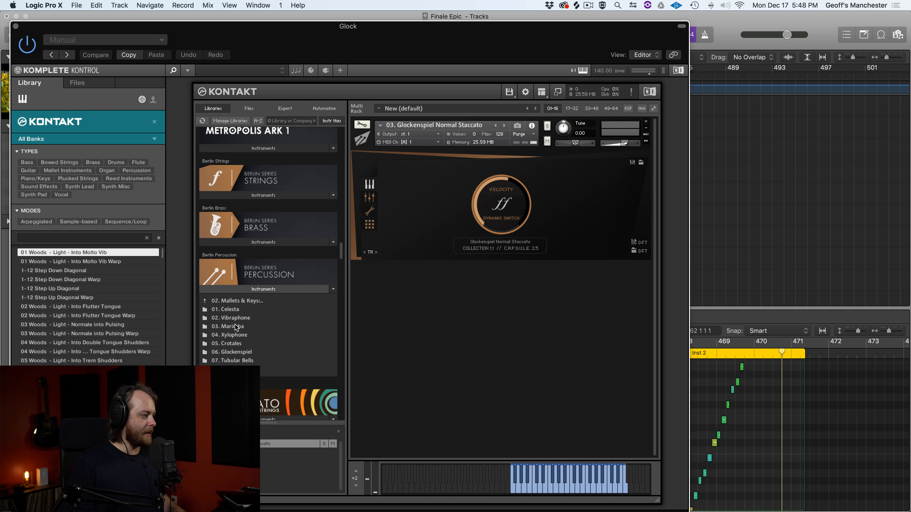
{"action": "left_click", "coordinate": [230, 352]}
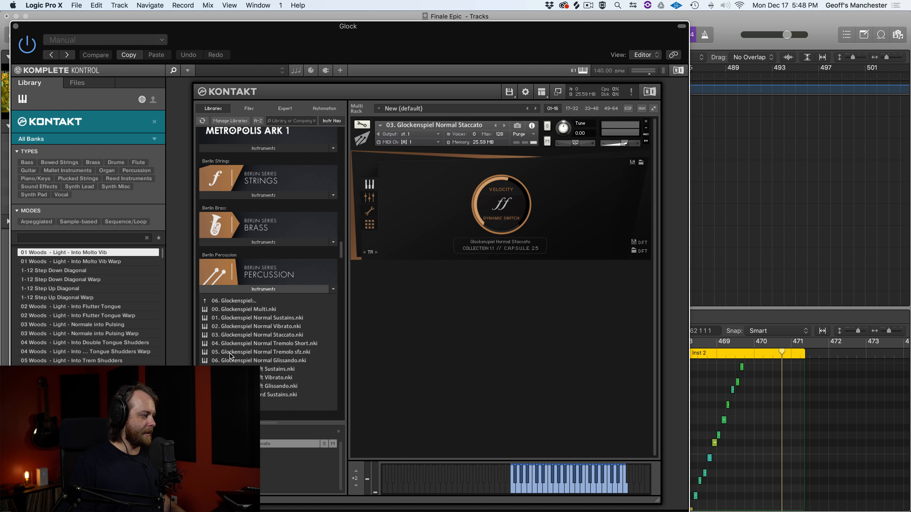
{"action": "left_click", "coordinate": [16, 27]}
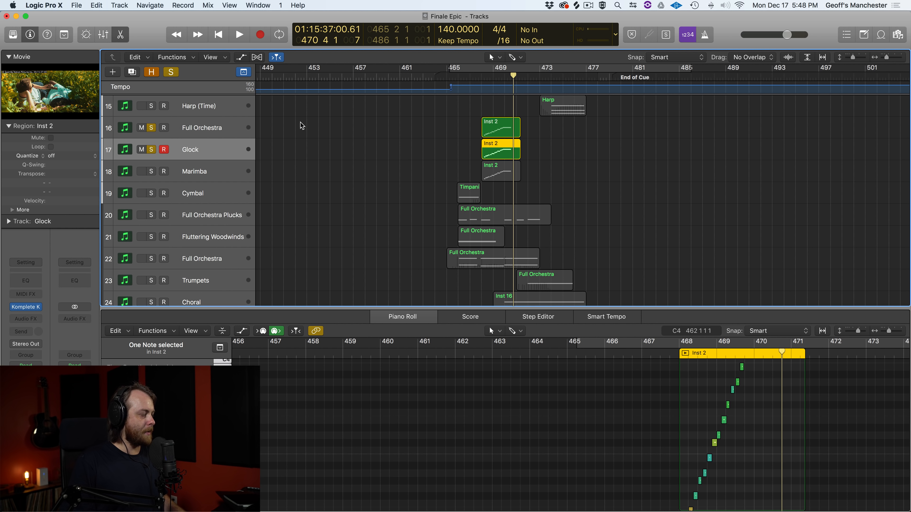
- Play back the soloed Full Orchestra and Glock runs together, stopping after bar 470
{"action": "key", "text": "space"}
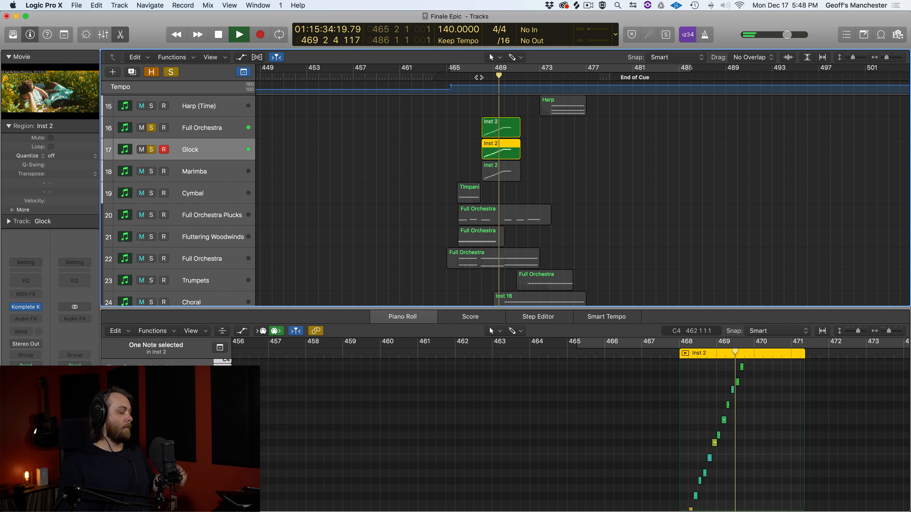
{"action": "key", "text": "space"}
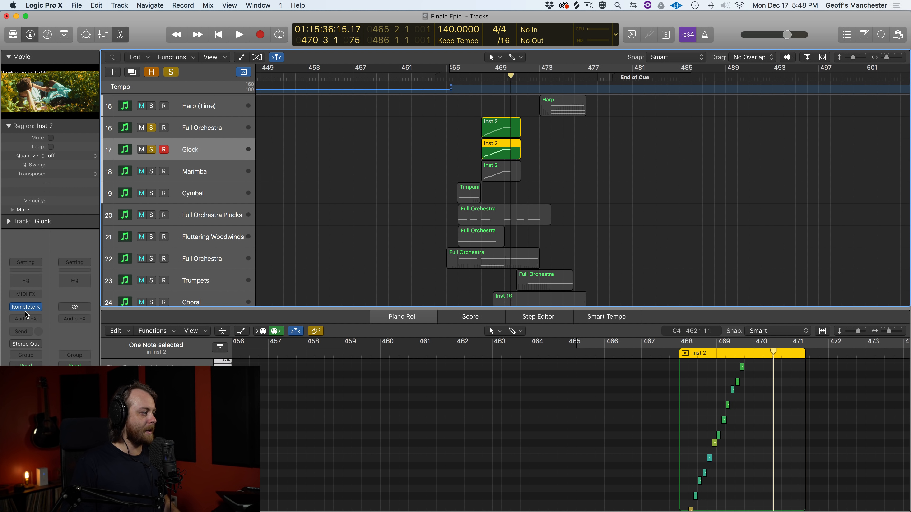
{"action": "mouse_move", "coordinate": [26, 311]}
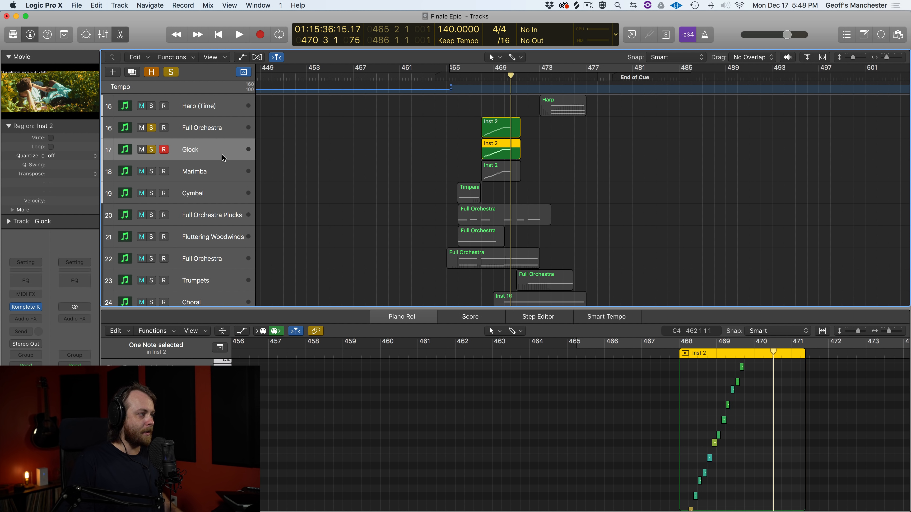
- Examine the Inst 2 runs on the Full Orchestra, Glock and Marimba tracks in enlarged view around bars 468 to 471
{"action": "left_click_drag", "start_coordinate": [218, 138], "coordinate": [219, 173]}
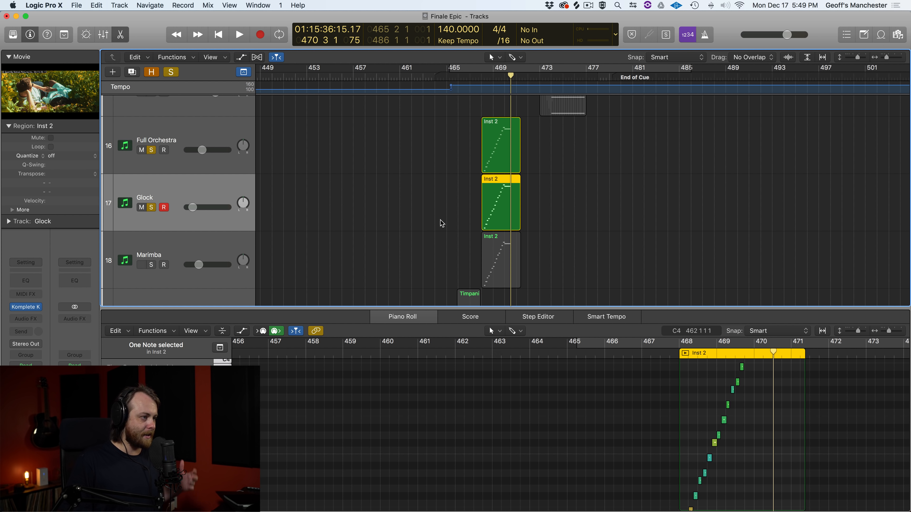
{"action": "key", "text": "super+Right"}
{"action": "key", "text": "super+Right"}
{"action": "key", "text": "super+Right"}
{"action": "key", "text": "super+Right"}
{"action": "key", "text": "super+Right"}
{"action": "key", "text": "super+Right"}
{"action": "key", "text": "super+Left"}
{"action": "key", "text": "super+Left"}
{"action": "key", "text": "super+Left"}
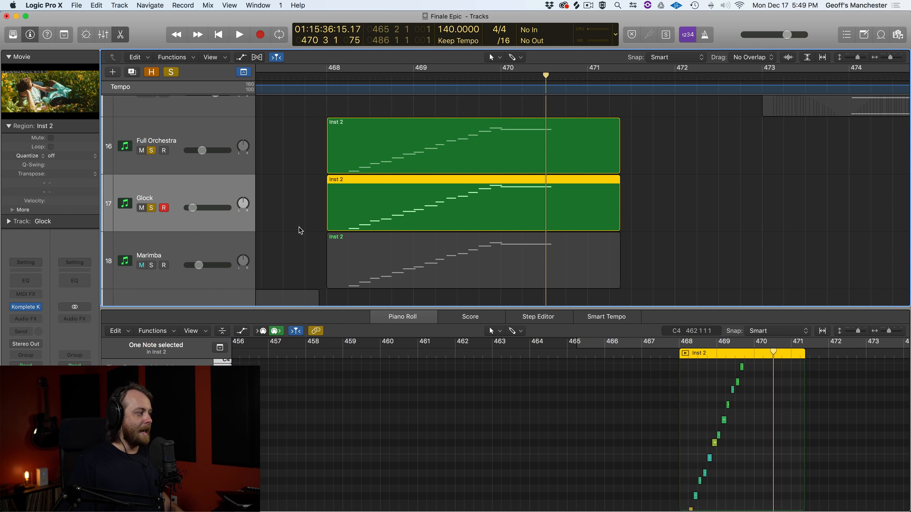
- Open the Glock track's Kontakt instrument, audition the run from just before bar 468 beside it, and close its window
{"action": "left_click", "coordinate": [24, 307]}
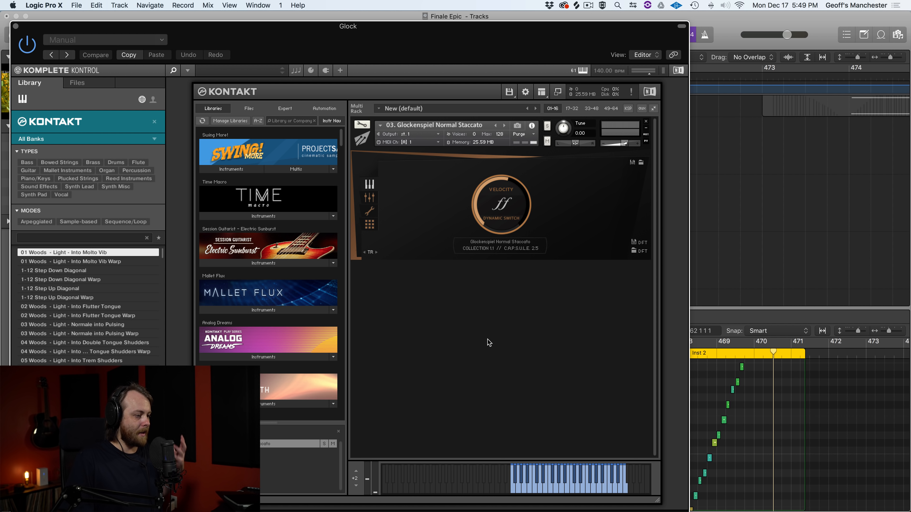
{"action": "left_click_drag", "start_coordinate": [456, 51], "coordinate": [692, 59]}
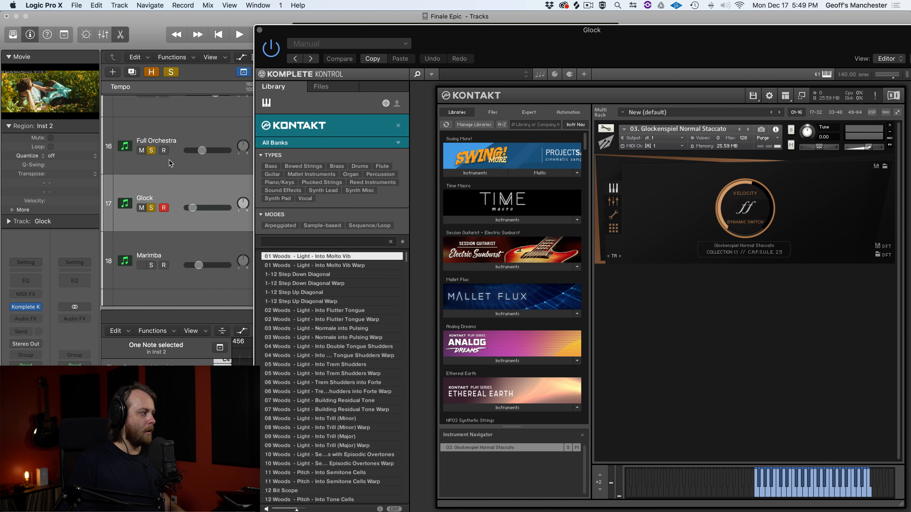
{"action": "left_click_drag", "start_coordinate": [570, 62], "coordinate": [442, 61]}
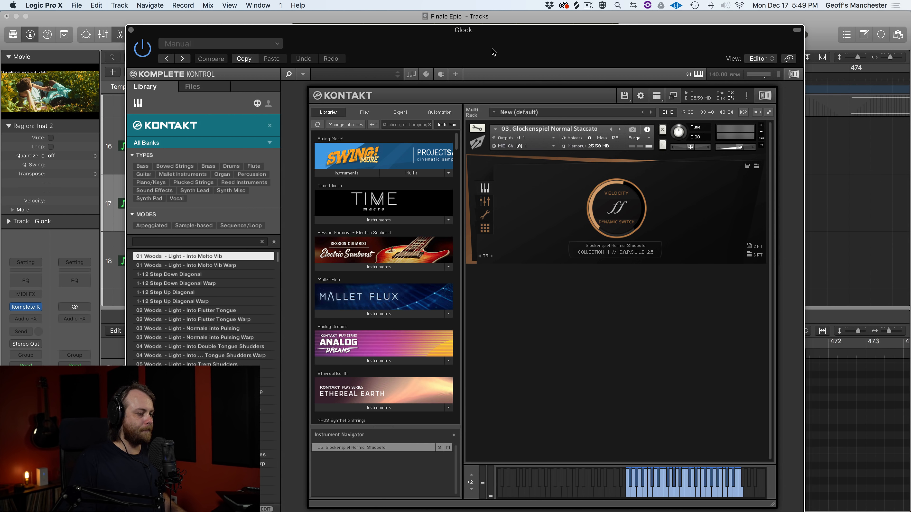
{"action": "left_click_drag", "start_coordinate": [494, 52], "coordinate": [417, 30]}
{"action": "left_click", "coordinate": [315, 77]}
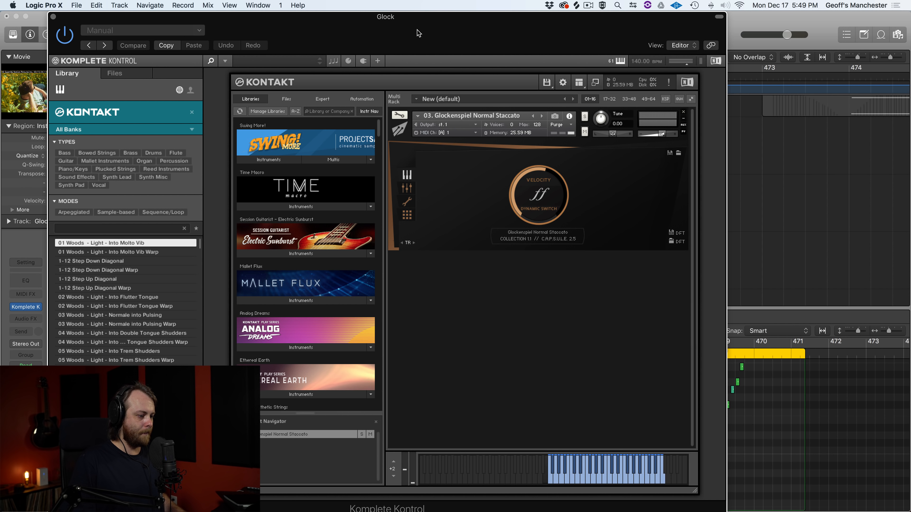
{"action": "key", "text": "space"}
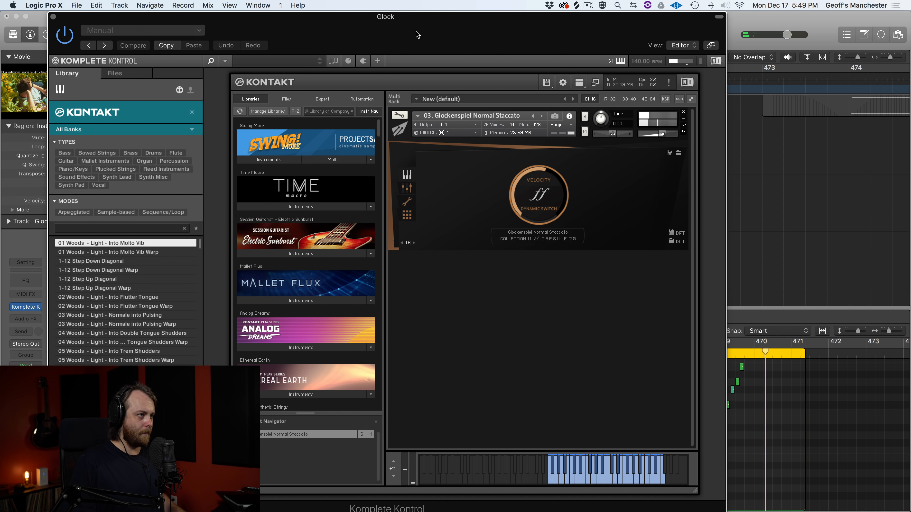
{"action": "left_click_drag", "start_coordinate": [416, 31], "coordinate": [397, 50]}
{"action": "left_click", "coordinate": [311, 76]}
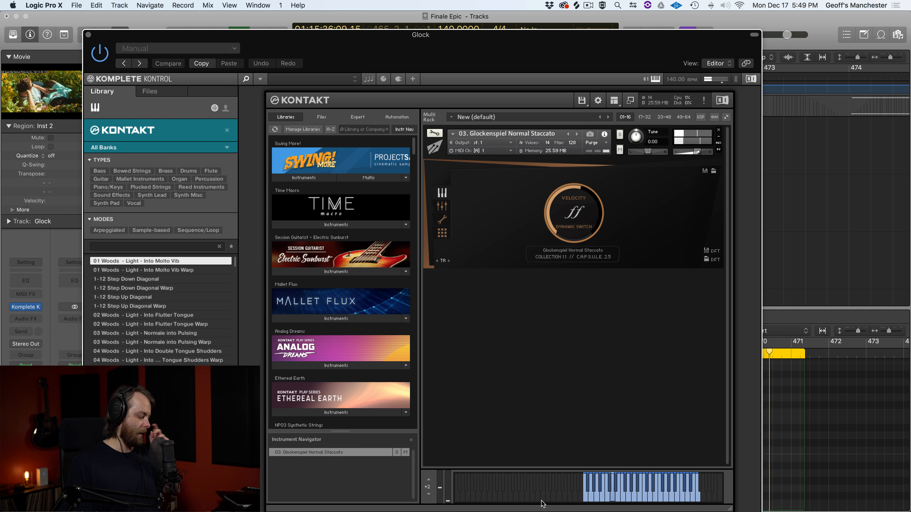
{"action": "left_click", "coordinate": [88, 35]}
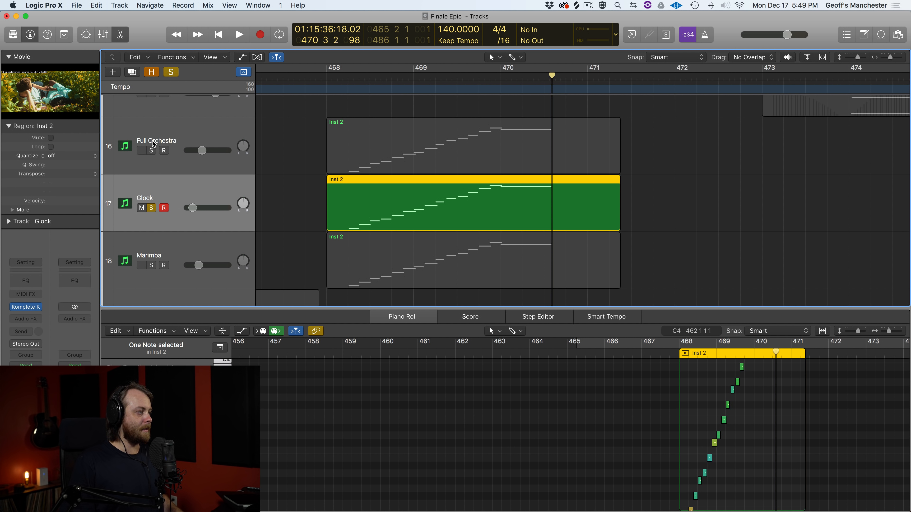
- Add the Full Orchestra and Marimba tracks to the solo group and inspect the Marimba track's Kontakt instrument
{"action": "left_click", "coordinate": [152, 150]}
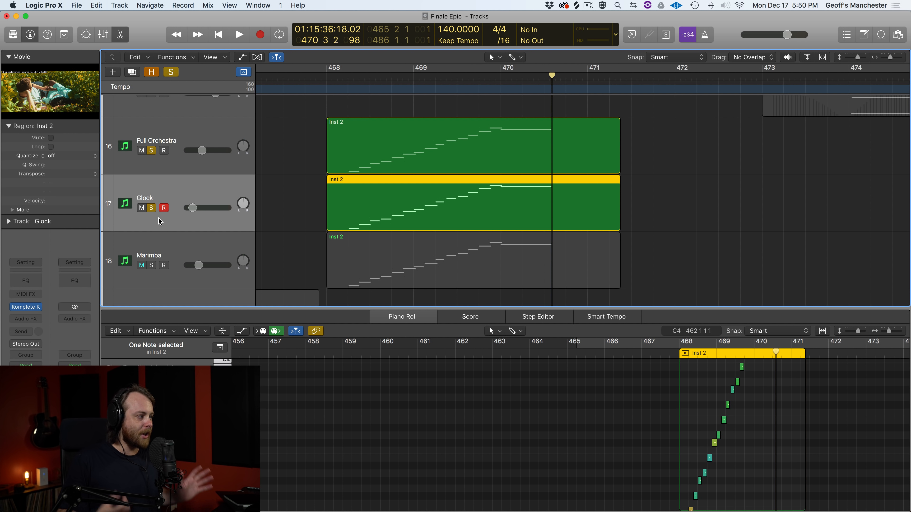
{"action": "left_click", "coordinate": [151, 266]}
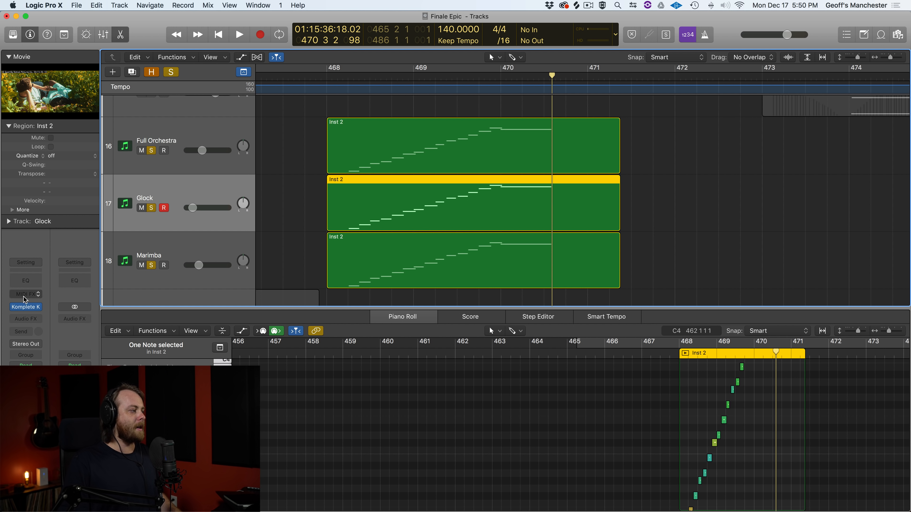
{"action": "left_click", "coordinate": [155, 247]}
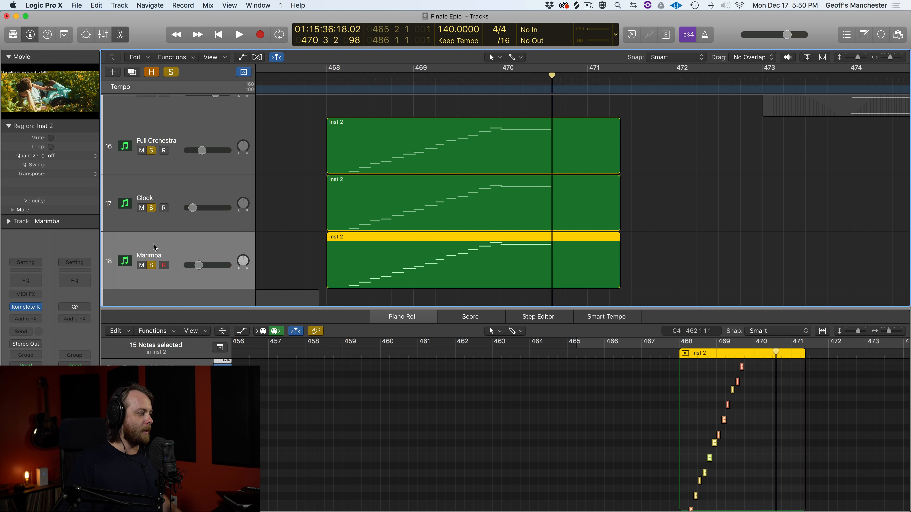
{"action": "left_click", "coordinate": [27, 308]}
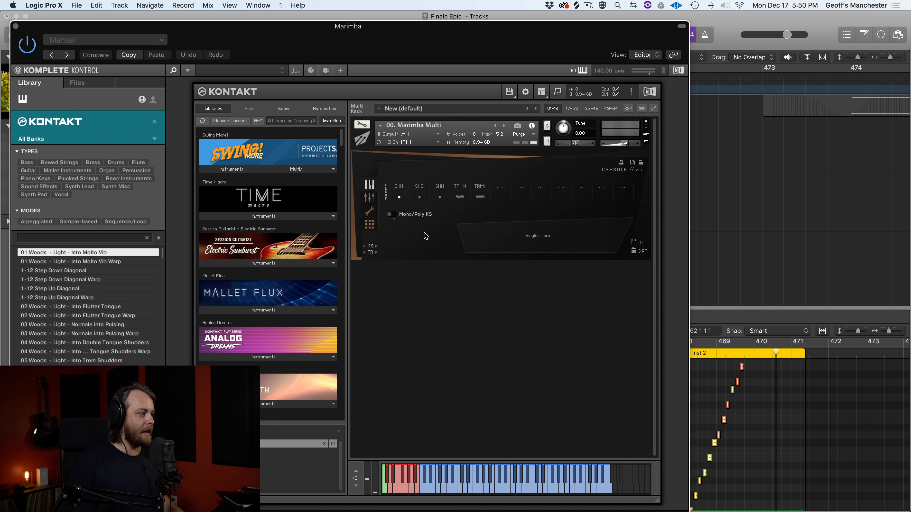
{"action": "left_click", "coordinate": [16, 27]}
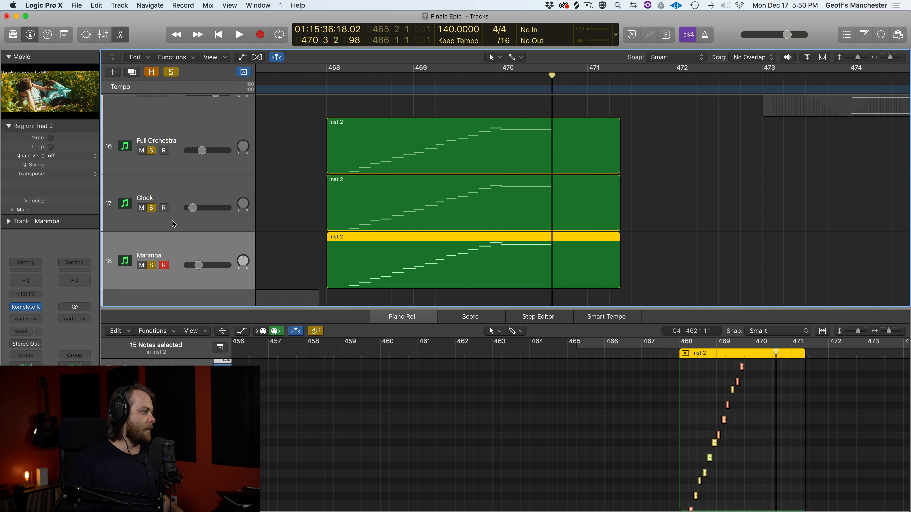
- Unsolo Full Orchestra and Glock, and play the Marimba run alone from just before bar 468
{"action": "left_click", "coordinate": [151, 150]}
{"action": "left_click", "coordinate": [152, 208]}
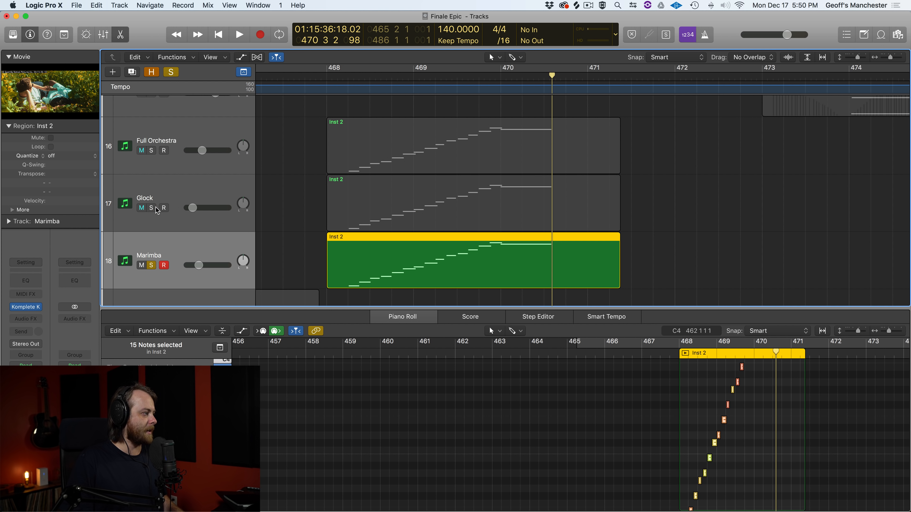
{"action": "double_click", "coordinate": [317, 77]}
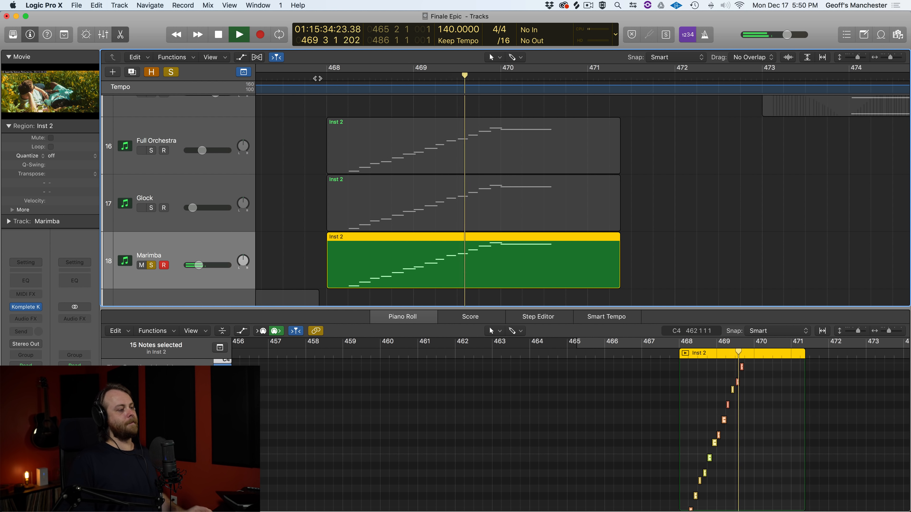
{"action": "key", "text": "space"}
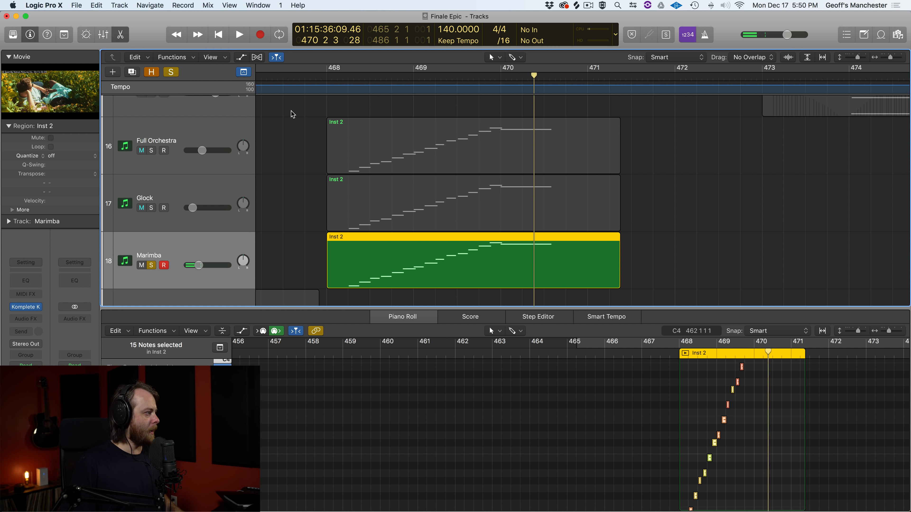
- Solo Full Orchestra and Glock alongside Marimba, and play the three runs together from bar 467
{"action": "left_click", "coordinate": [319, 78]}
{"action": "left_click_drag", "start_coordinate": [154, 146], "coordinate": [161, 126]}
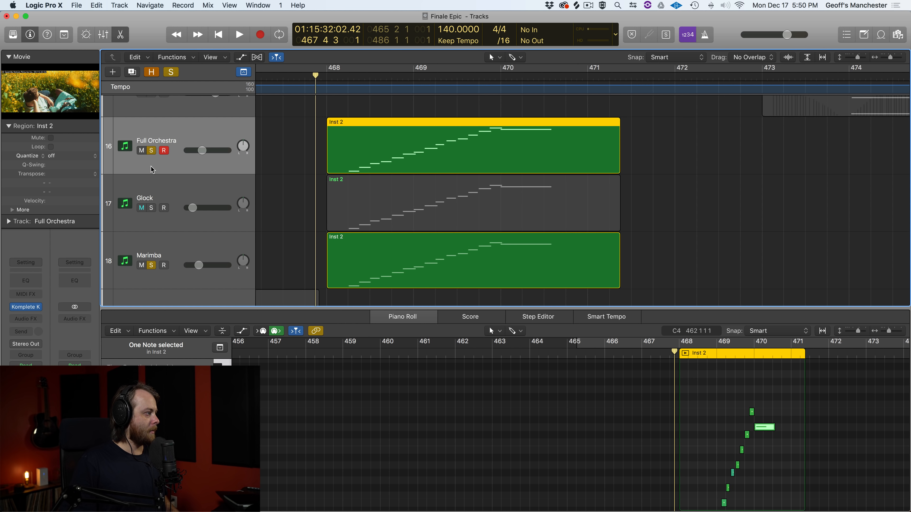
{"action": "left_click", "coordinate": [151, 208]}
{"action": "key", "text": "space"}
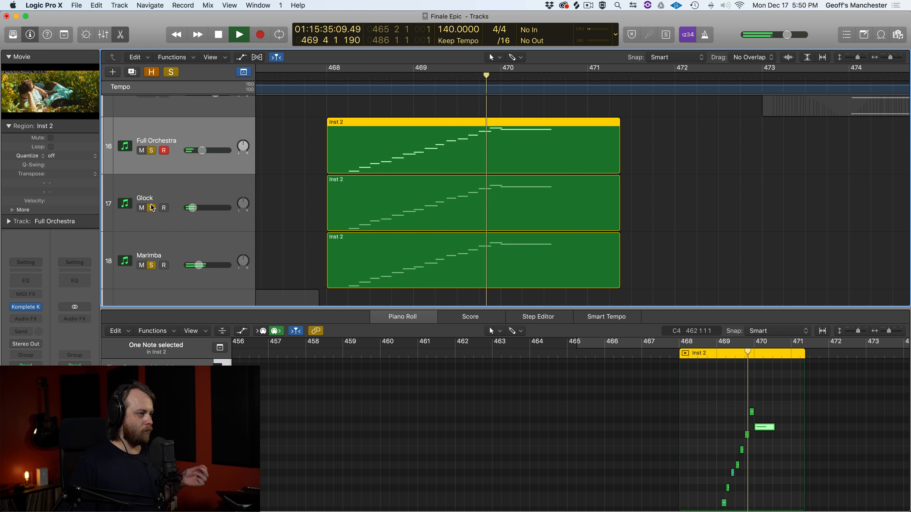
{"action": "key", "text": "space"}
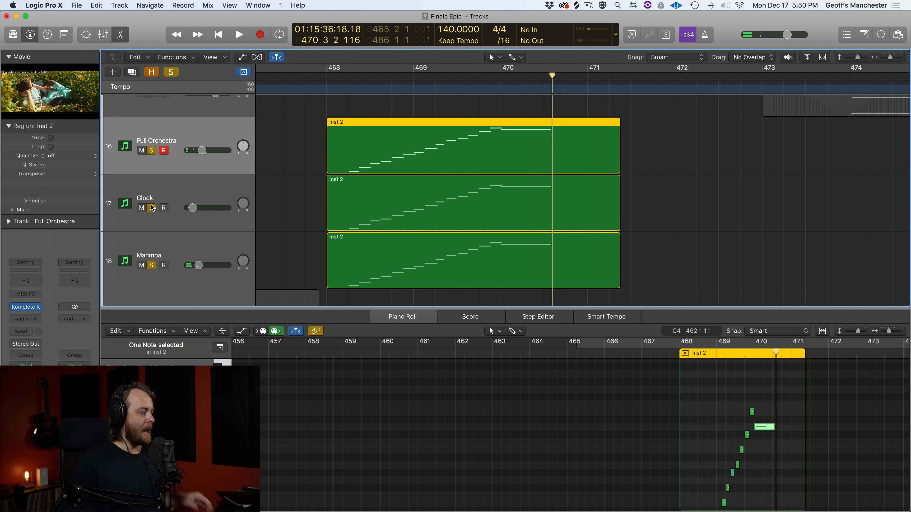
- Clear the solos on Full Orchestra, Glock and Marimba, and play the whole arrangement from bar 467 through bar 471
{"action": "left_click", "coordinate": [152, 150]}
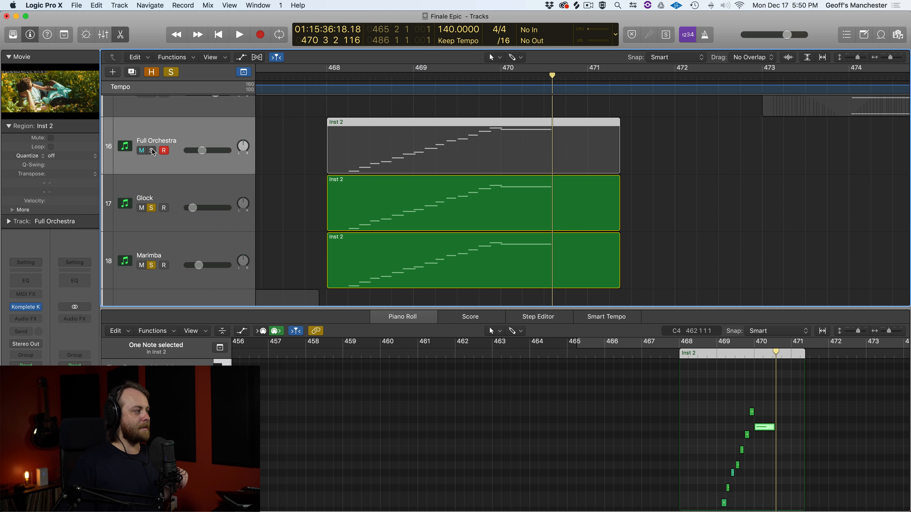
{"action": "left_click", "coordinate": [152, 208]}
{"action": "left_click", "coordinate": [154, 263]}
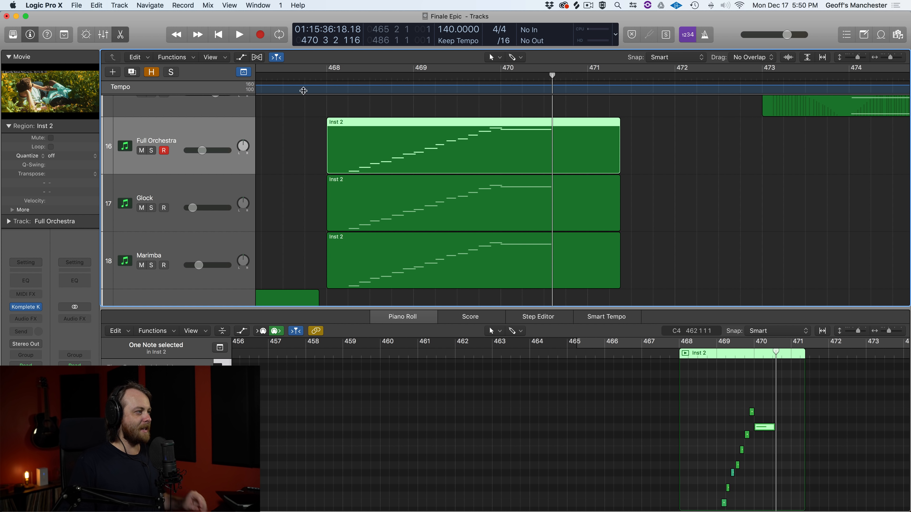
{"action": "left_click", "coordinate": [289, 75]}
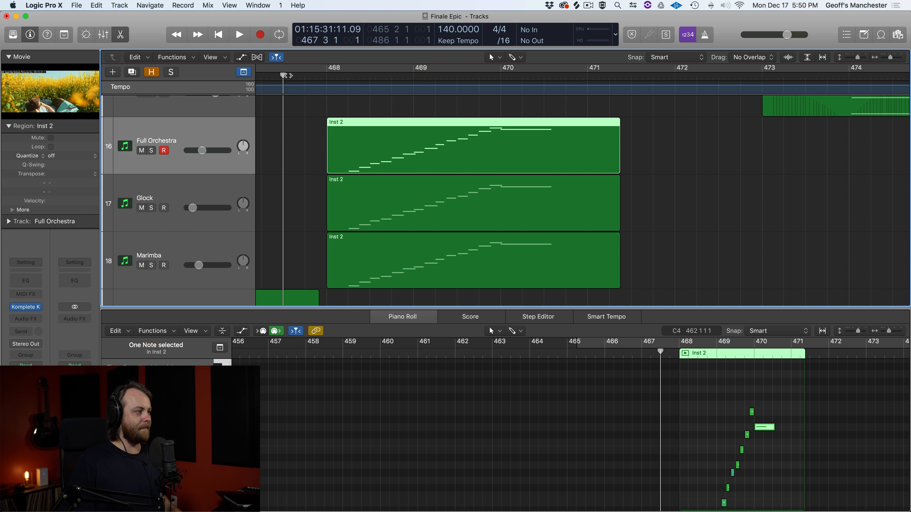
{"action": "key", "text": "space"}
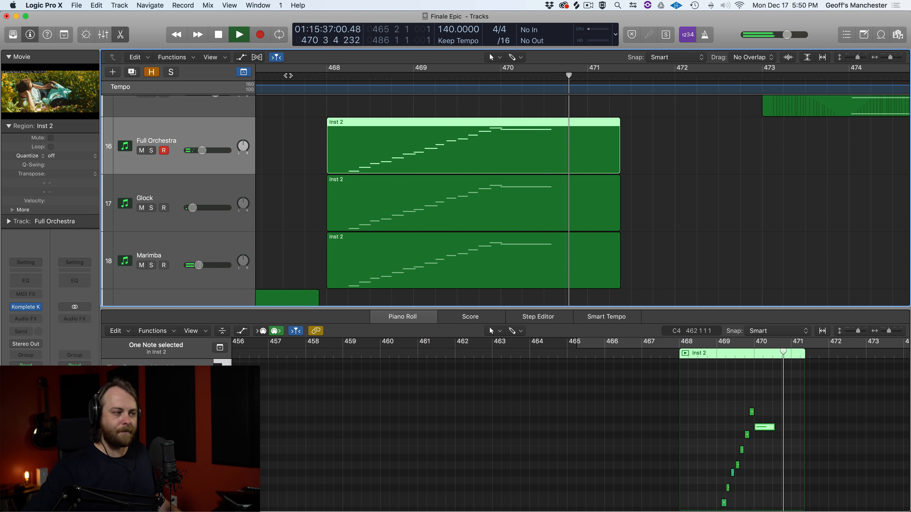
{"action": "key", "text": "space"}
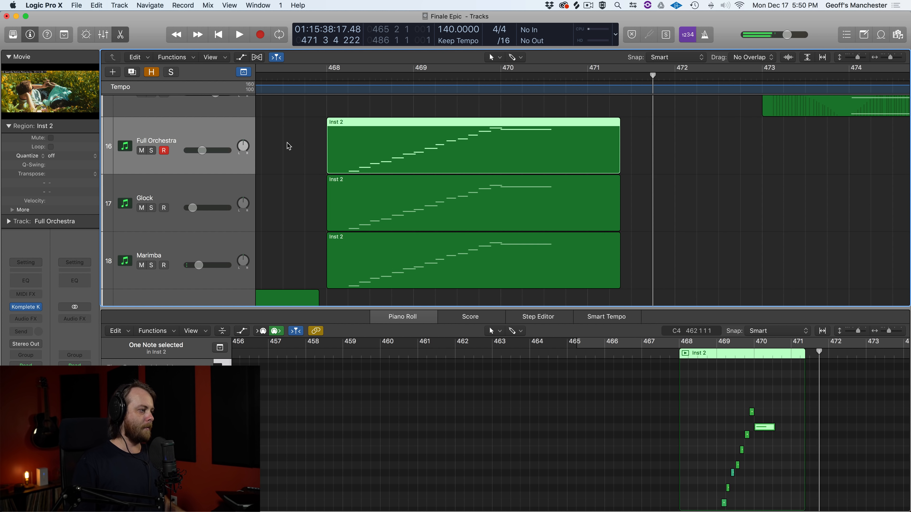
- Place the playhead at bar 466 and solo the Cymbal track
{"action": "scroll", "coordinate": [390, 183], "scroll_direction": "down", "scroll_amount": 5}
{"action": "scroll", "coordinate": [389, 183], "scroll_direction": "up", "scroll_amount": 2}
{"action": "key", "text": "super+Left"}
{"action": "key", "text": "super+Left"}
{"action": "key", "text": "super+Left"}
{"action": "key", "text": "super+Left"}
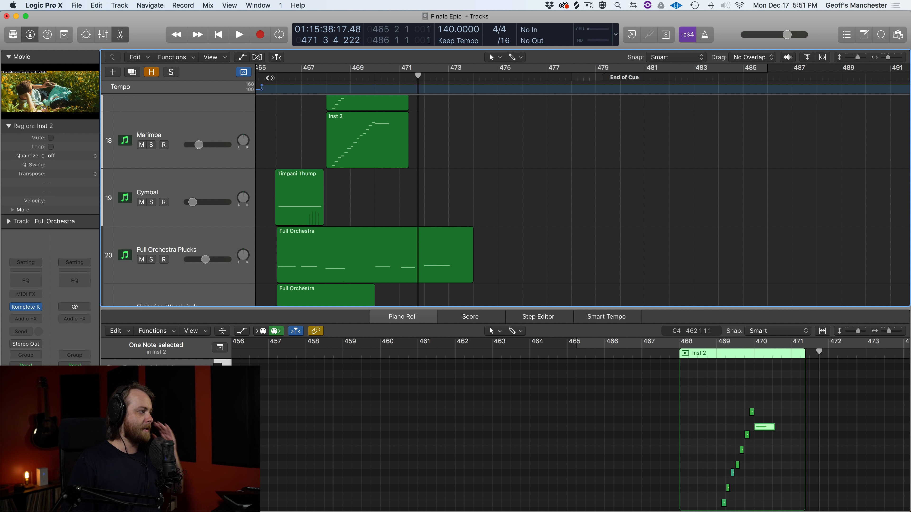
{"action": "left_click", "coordinate": [270, 78]}
{"action": "left_click", "coordinate": [152, 202]}
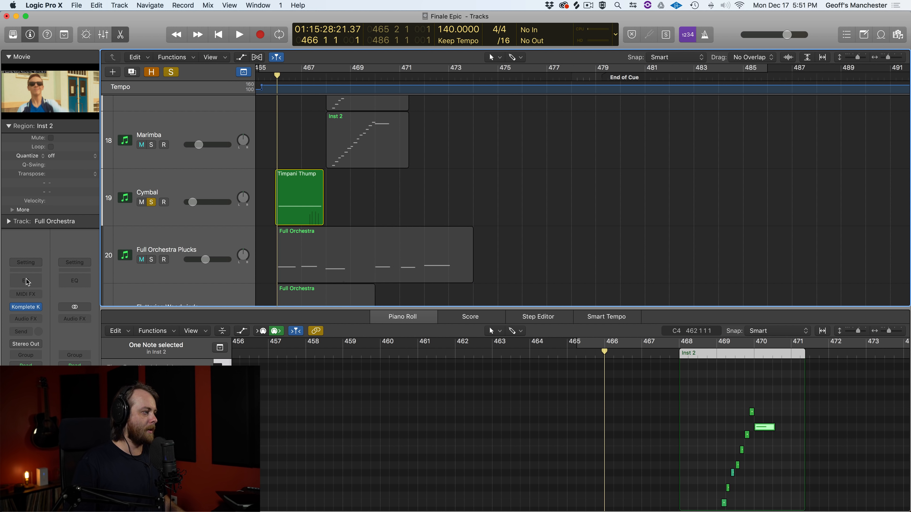
- Play the soloed Cymbal part from bar 466, and inspect the instrument loaded on the Cymbal track
{"action": "key", "text": "space"}
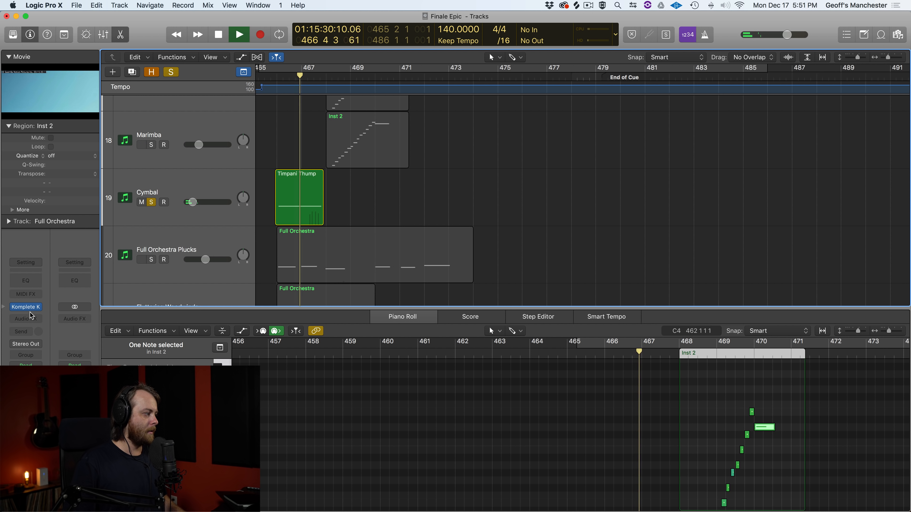
{"action": "key", "text": "space"}
{"action": "left_click", "coordinate": [37, 303]}
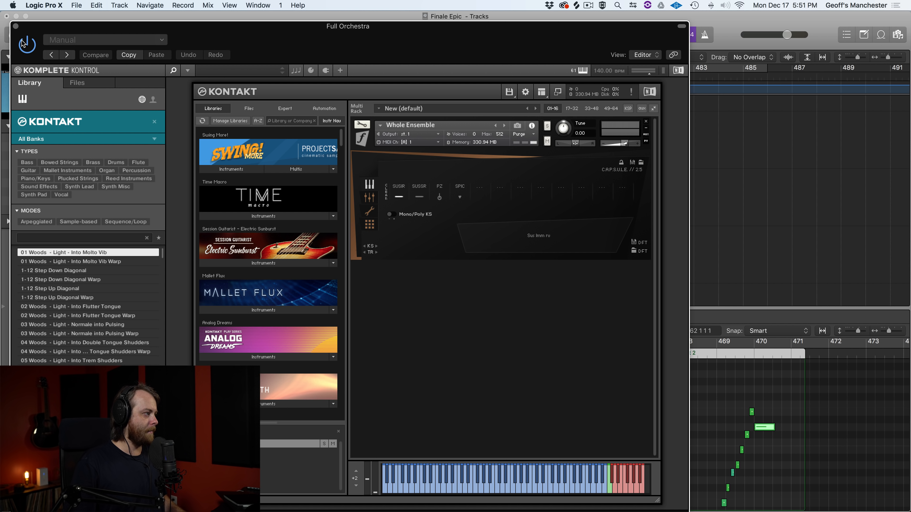
{"action": "left_click", "coordinate": [16, 26]}
{"action": "left_click", "coordinate": [182, 202]}
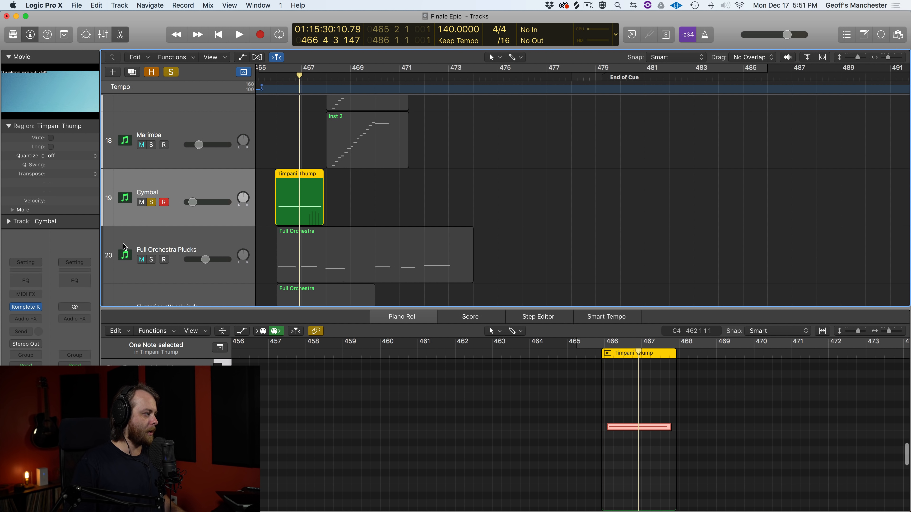
{"action": "left_click", "coordinate": [27, 307]}
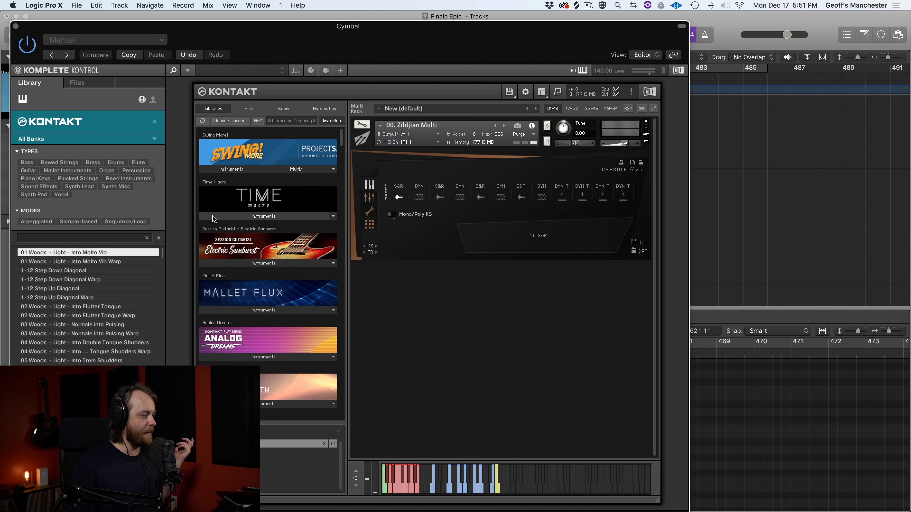
{"action": "left_click", "coordinate": [16, 26]}
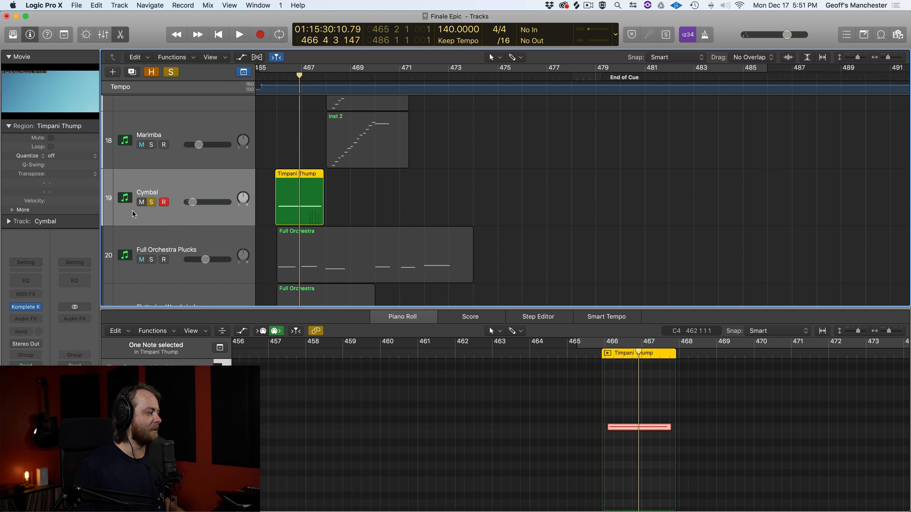
- Clear the Cymbal solo, place the playhead at bar 465, and inspect the instrument loaded on Full Orchestra Plucks
{"action": "left_click", "coordinate": [152, 203]}
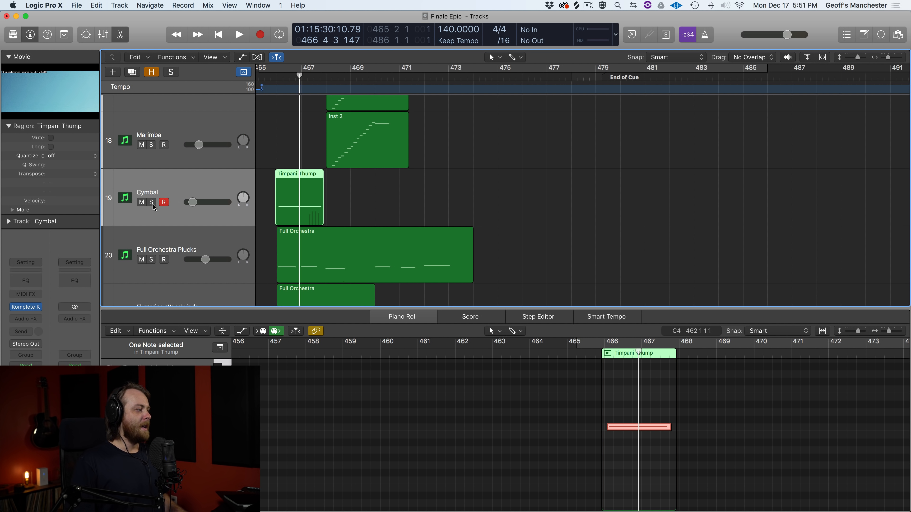
{"action": "left_click", "coordinate": [170, 227]}
{"action": "scroll", "coordinate": [169, 223], "scroll_direction": "down", "scroll_amount": 2}
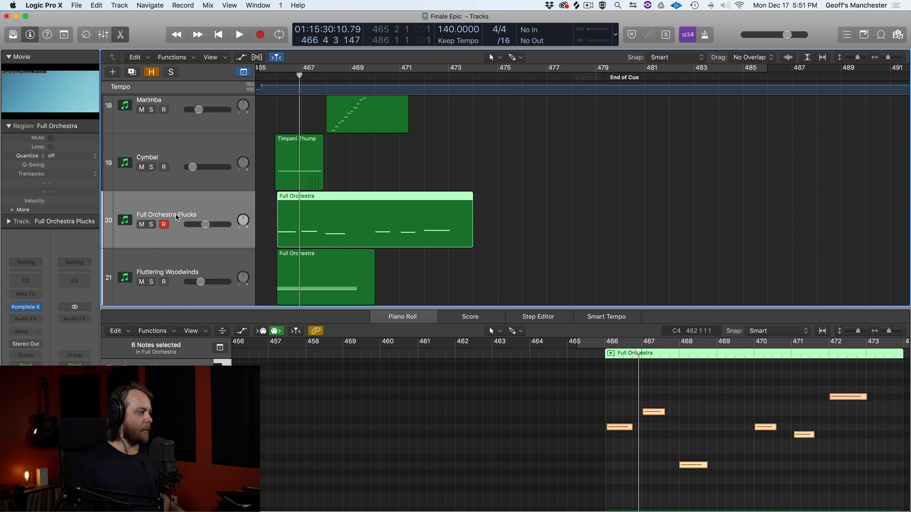
{"action": "scroll", "coordinate": [267, 203], "scroll_direction": "down", "scroll_amount": 5}
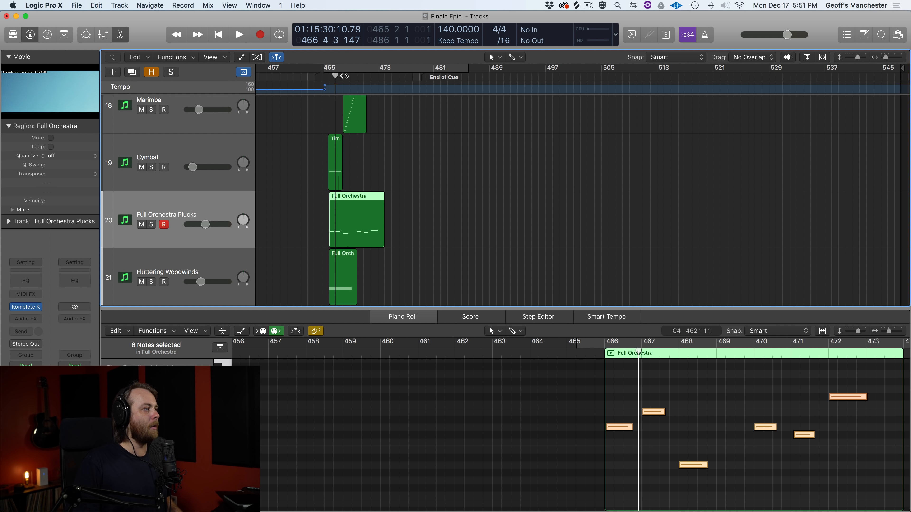
{"action": "left_click", "coordinate": [323, 76]}
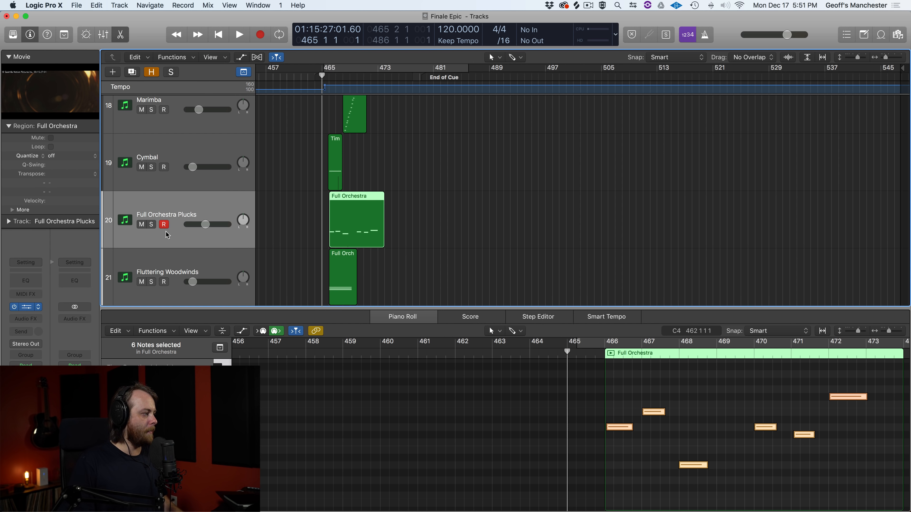
{"action": "left_click", "coordinate": [26, 308]}
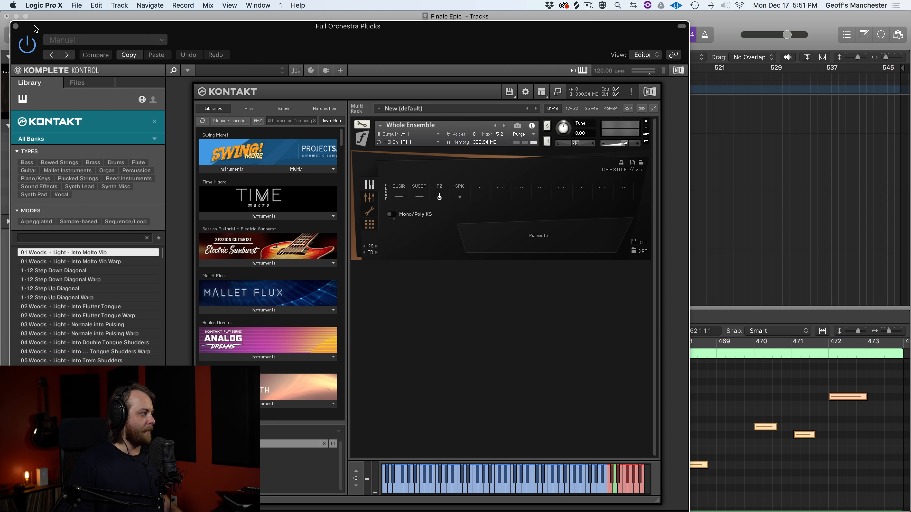
{"action": "left_click", "coordinate": [16, 26]}
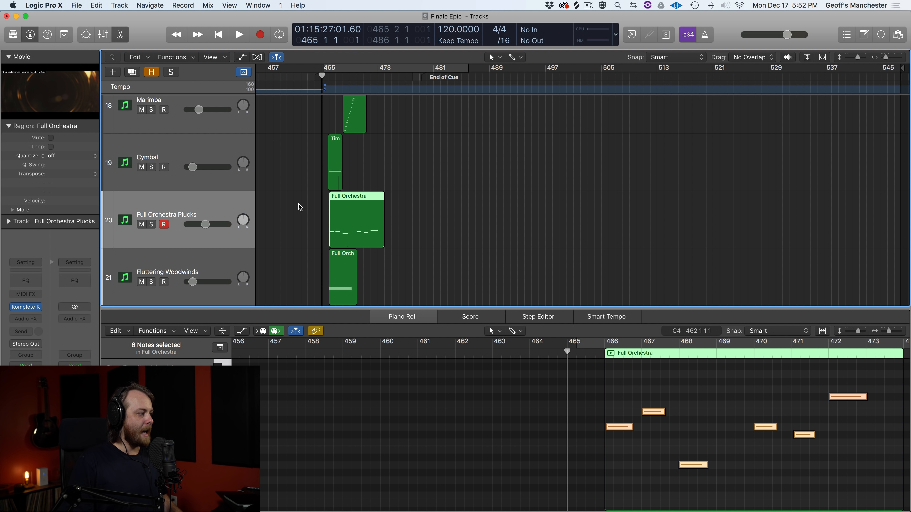
- Solo Full Orchestra Plucks and play it alone from bar 465 into bar 473
{"action": "key", "text": "s"}
{"action": "key", "text": "space"}
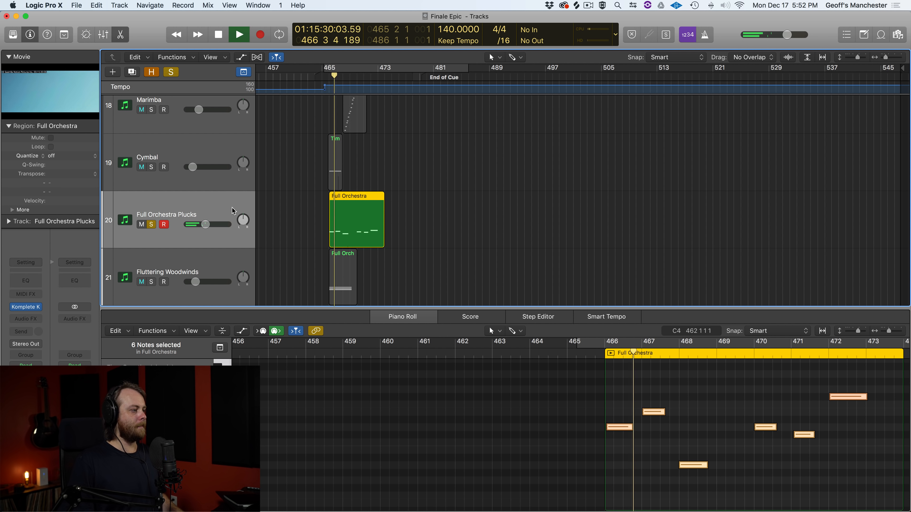
{"action": "key", "text": "a"}
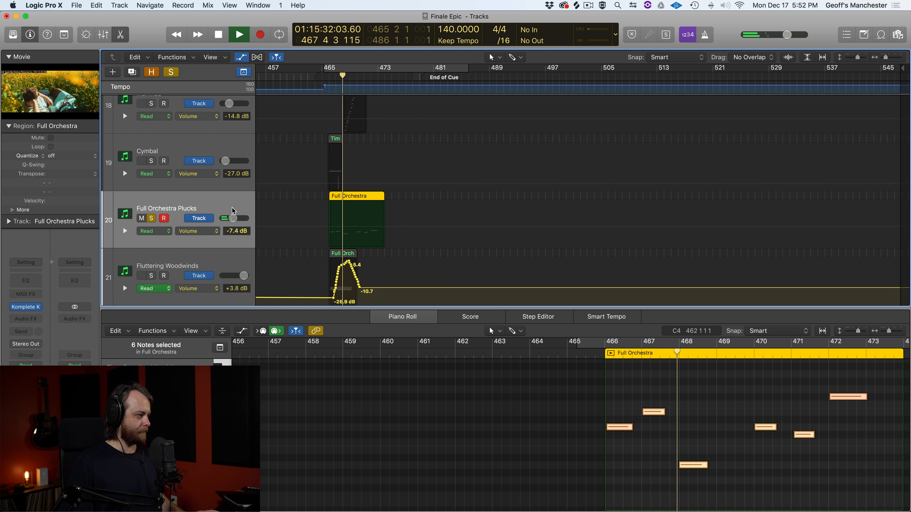
{"action": "key", "text": "a"}
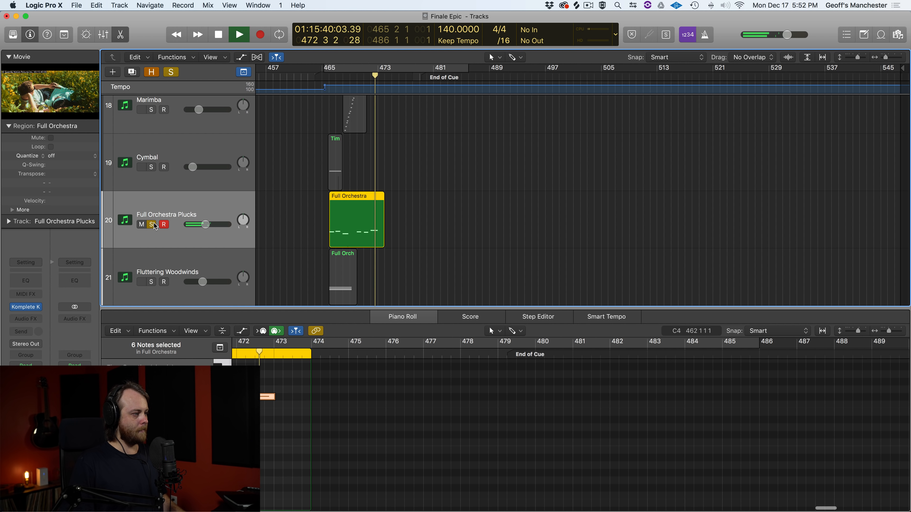
{"action": "key", "text": "space"}
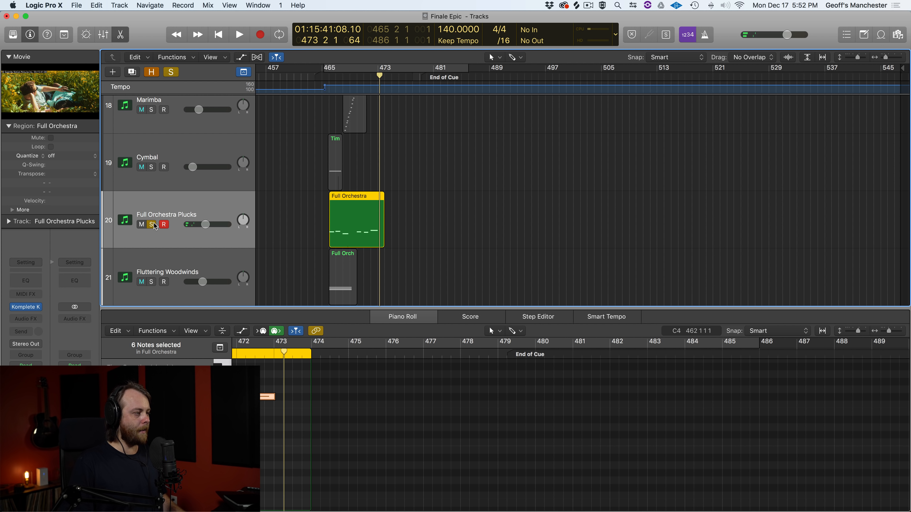
- Unsolo Full Orchestra Plucks and play the whole arrangement from bar 466 into bar 475
{"action": "left_click", "coordinate": [153, 224]}
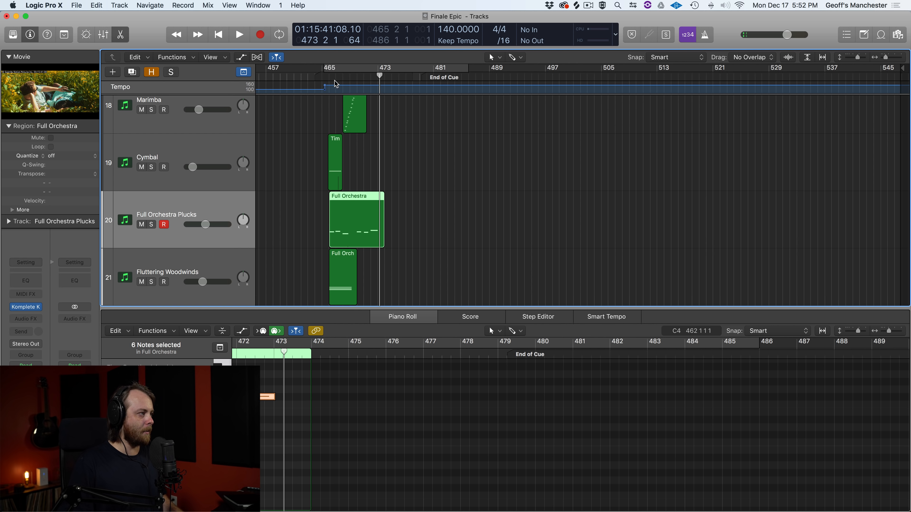
{"action": "left_click", "coordinate": [327, 78]}
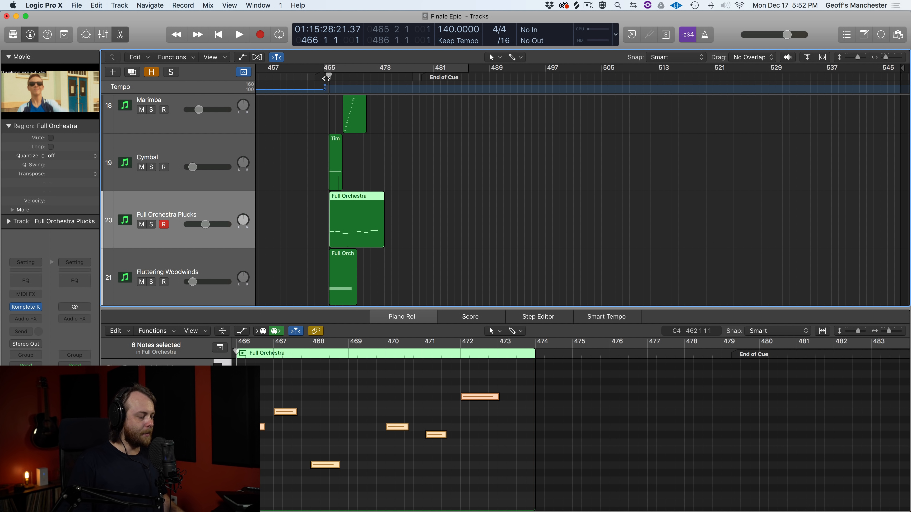
{"action": "key", "text": "space"}
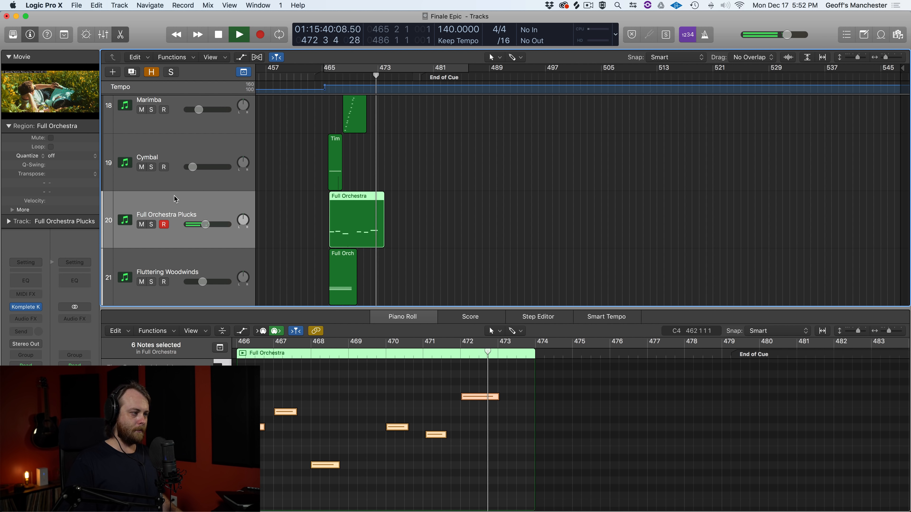
{"action": "scroll", "coordinate": [175, 199], "scroll_direction": "down", "scroll_amount": 8}
{"action": "scroll", "coordinate": [176, 199], "scroll_direction": "up", "scroll_amount": 6}
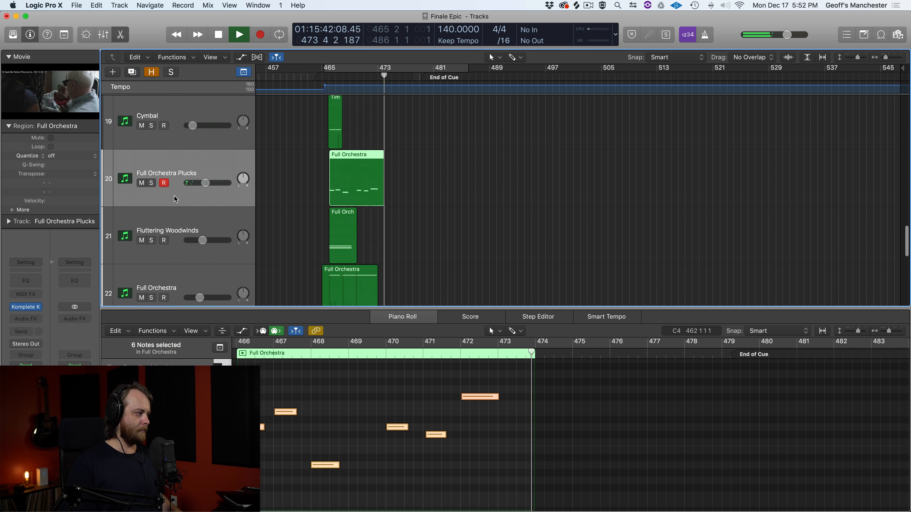
{"action": "scroll", "coordinate": [176, 199], "scroll_direction": "up", "scroll_amount": 1}
{"action": "scroll", "coordinate": [176, 199], "scroll_direction": "up", "scroll_amount": 2}
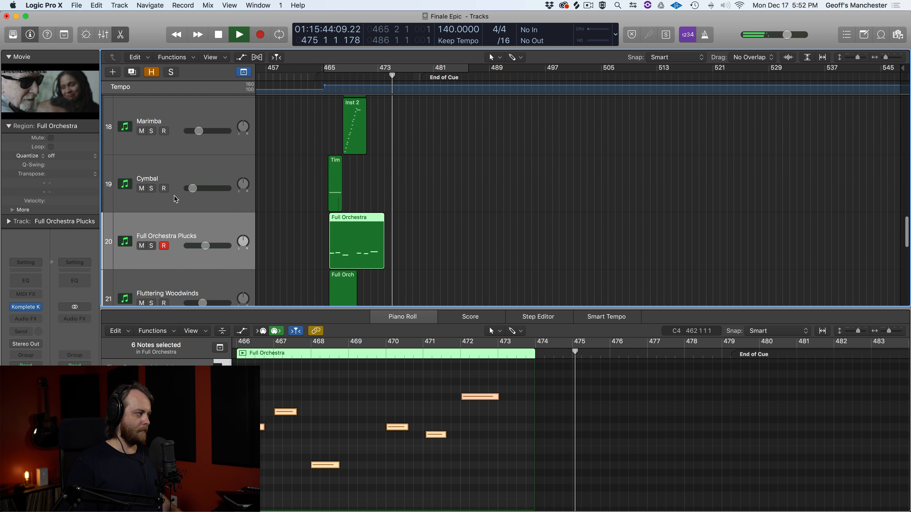
{"action": "scroll", "coordinate": [176, 201], "scroll_direction": "down", "scroll_amount": 1}
{"action": "key", "text": "space"}
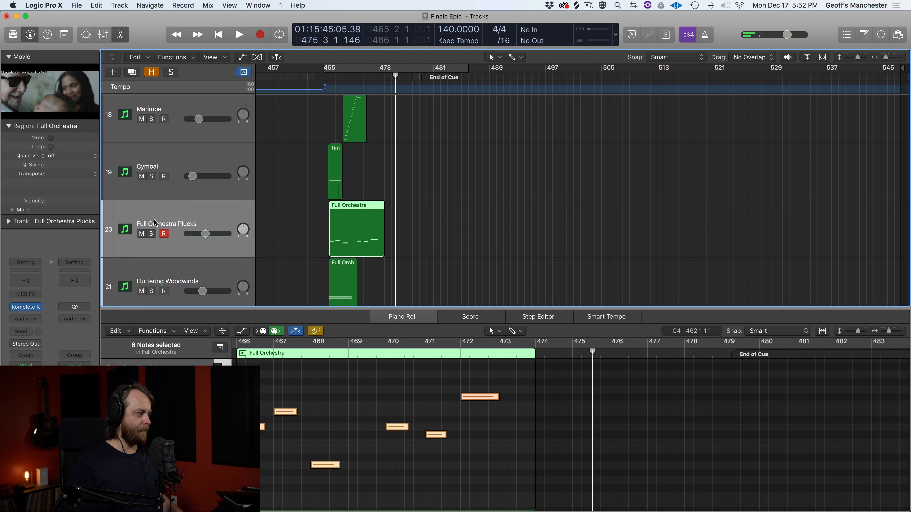
- Examine the Pizzicato articulation in the Full Orchestra Plucks instrument again, and close its window
{"action": "left_click", "coordinate": [24, 310]}
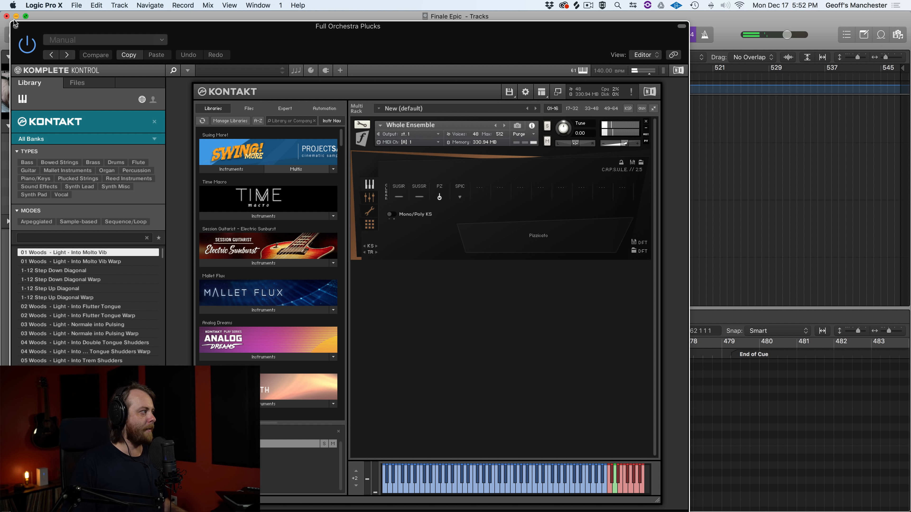
{"action": "left_click", "coordinate": [16, 27]}
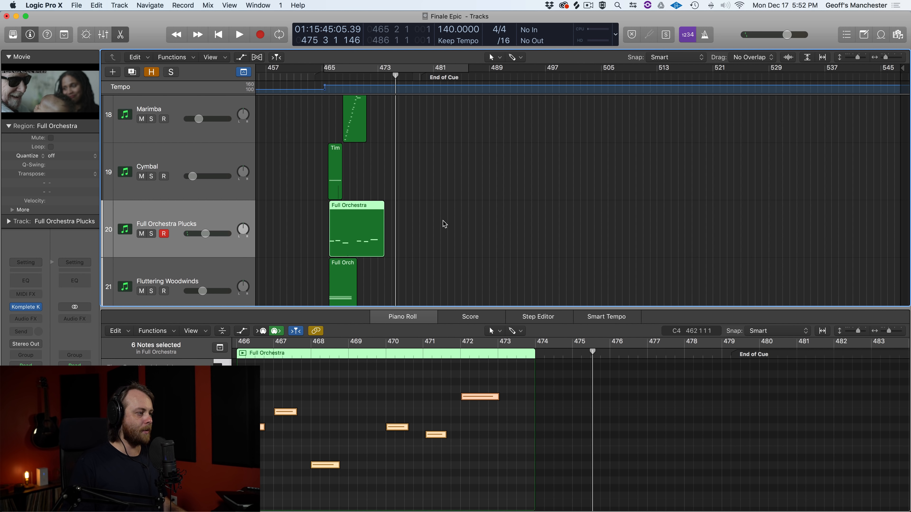
- Select and solo the Fluttering Woodwinds track, and show its volume automation
{"action": "scroll", "coordinate": [234, 218], "scroll_direction": "down", "scroll_amount": 3}
{"action": "left_click", "coordinate": [187, 217]}
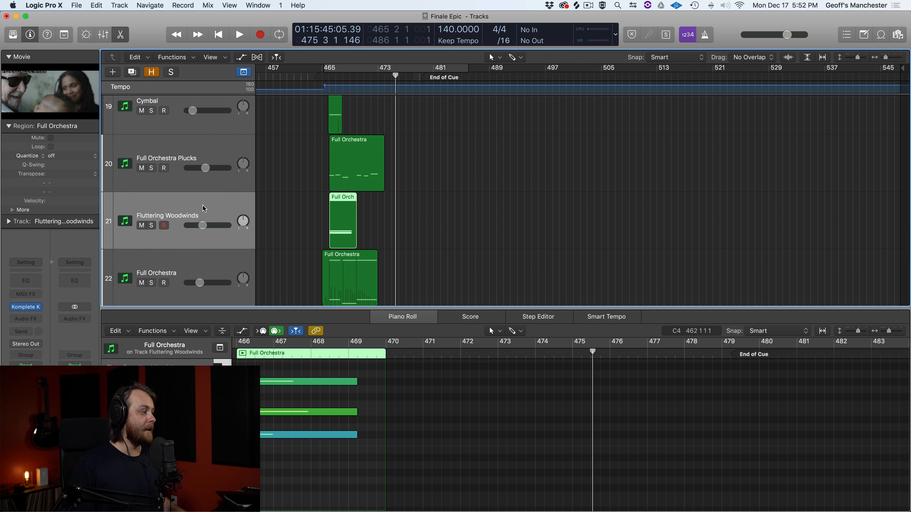
{"action": "left_click", "coordinate": [151, 225]}
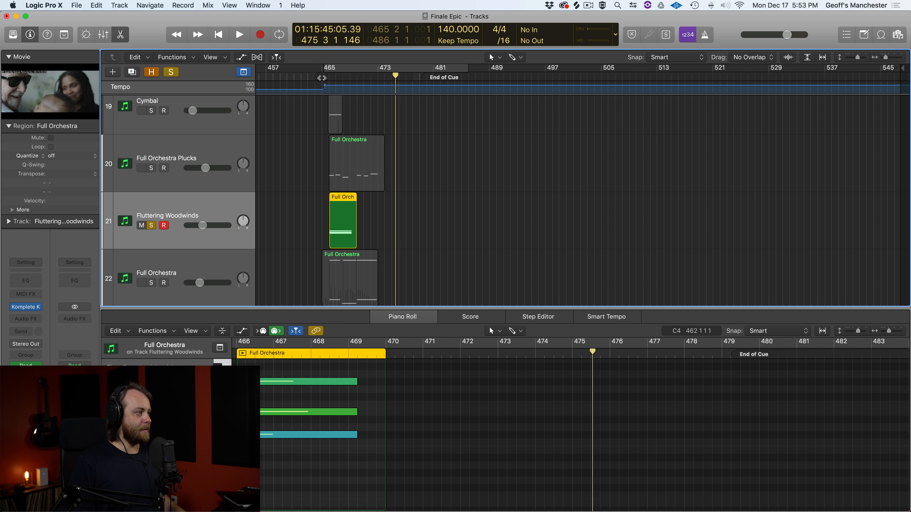
{"action": "key", "text": "a"}
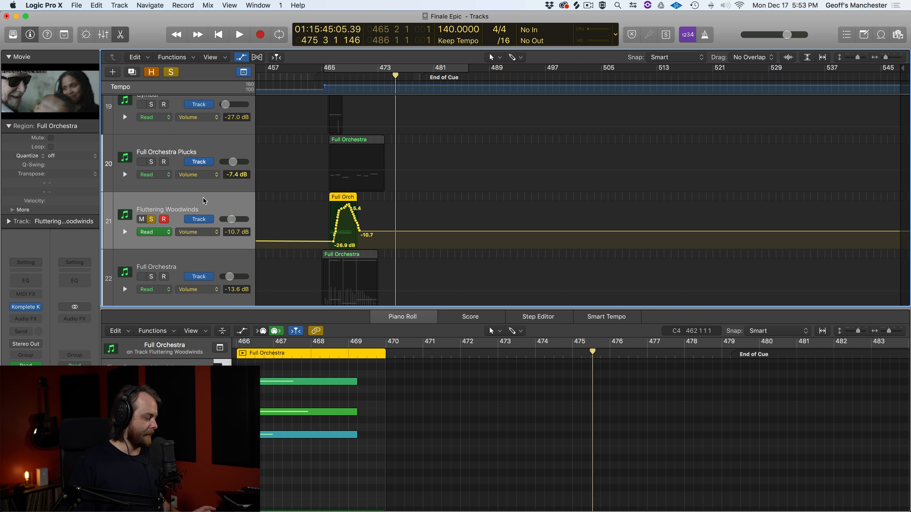
- Show the mixer and look through the Fluttering Woodwinds track's automation parameters, including Pan, without choosing a different one
{"action": "key", "text": "x"}
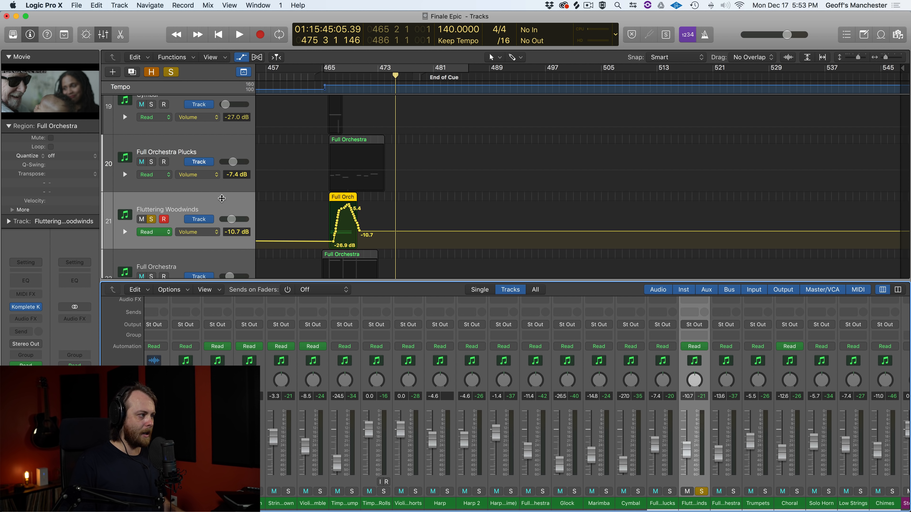
{"action": "left_click", "coordinate": [199, 232]}
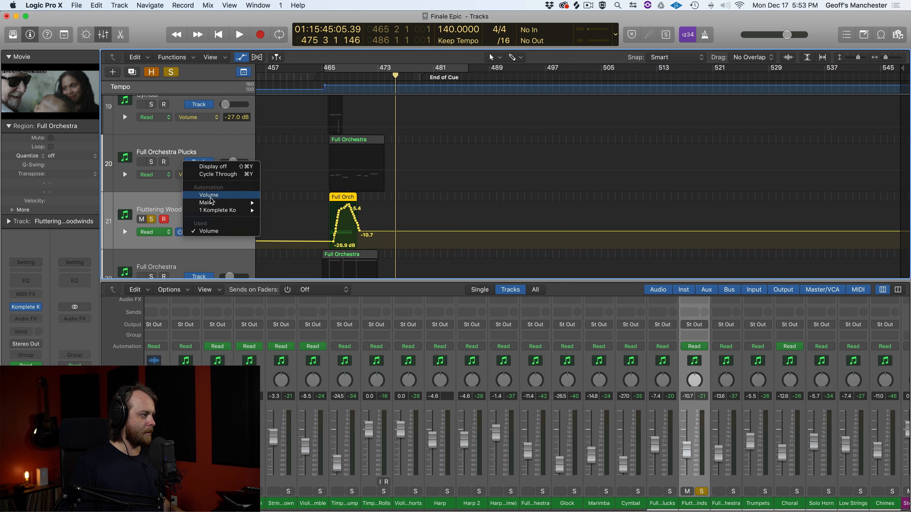
{"action": "mouse_move", "coordinate": [211, 202]}
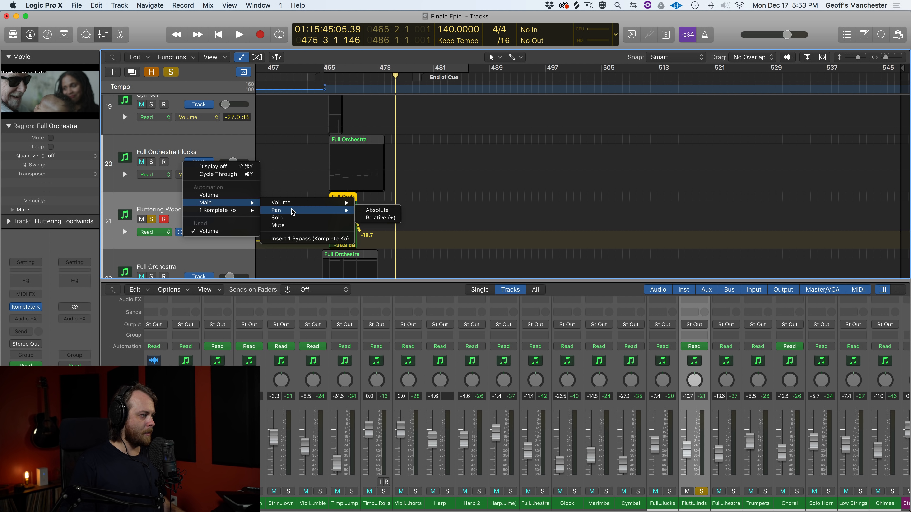
{"action": "left_click", "coordinate": [468, 196]}
- Play Fluttering Woodwinds alone from bar 465 into bar 469 to follow its volume automation
{"action": "left_click", "coordinate": [321, 76]}
{"action": "key", "text": "space"}
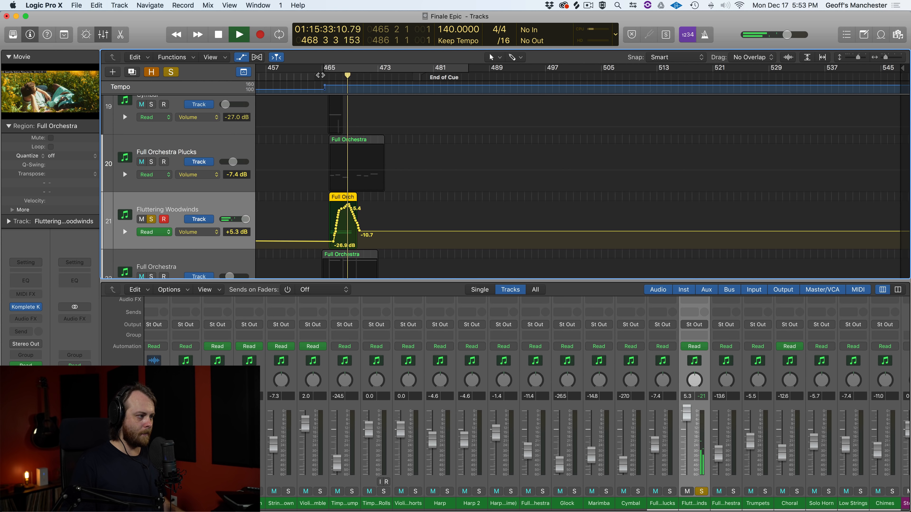
{"action": "key", "text": "space"}
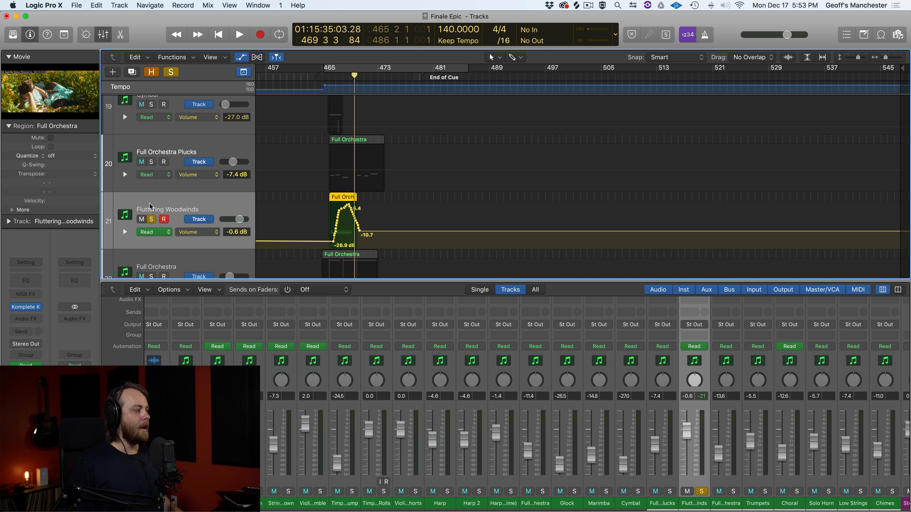
- Inspect the Sotto Woodwinds instrument loaded on the Fluttering Woodwinds track, and close its window
{"action": "mouse_move", "coordinate": [30, 310]}
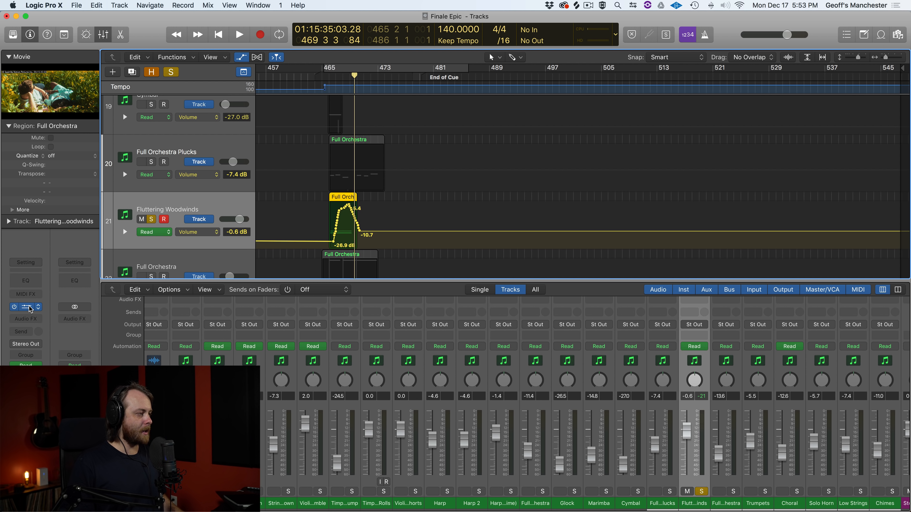
{"action": "left_click", "coordinate": [30, 308]}
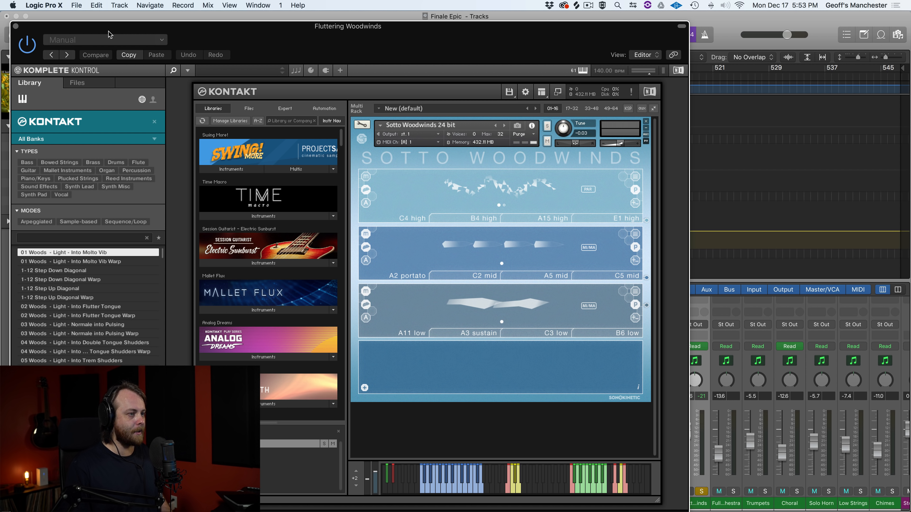
{"action": "left_click", "coordinate": [15, 26]}
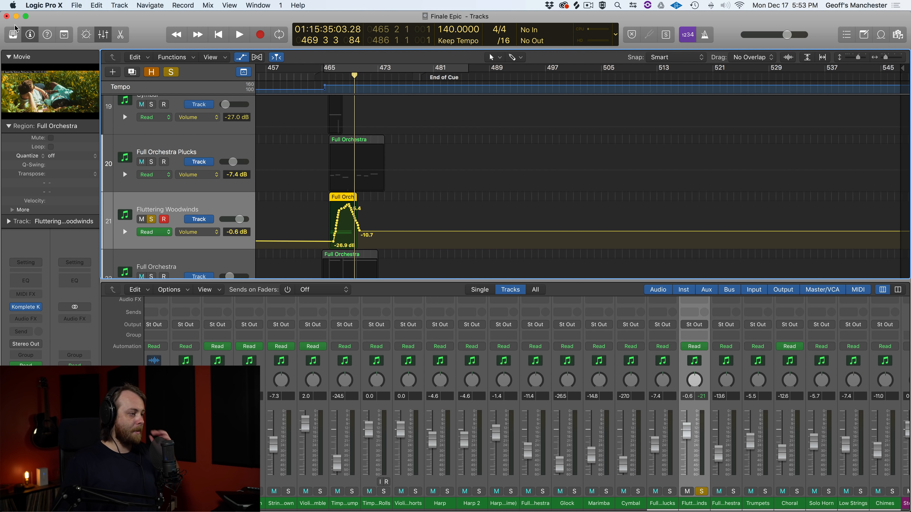
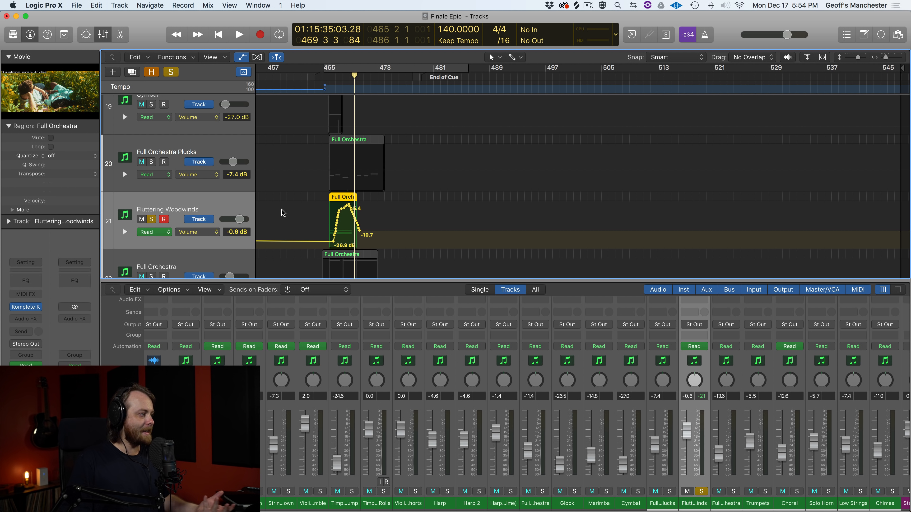
- Play the soloed Fluttering Woodwinds track from bar 464 into bar 469
{"action": "left_click", "coordinate": [315, 78]}
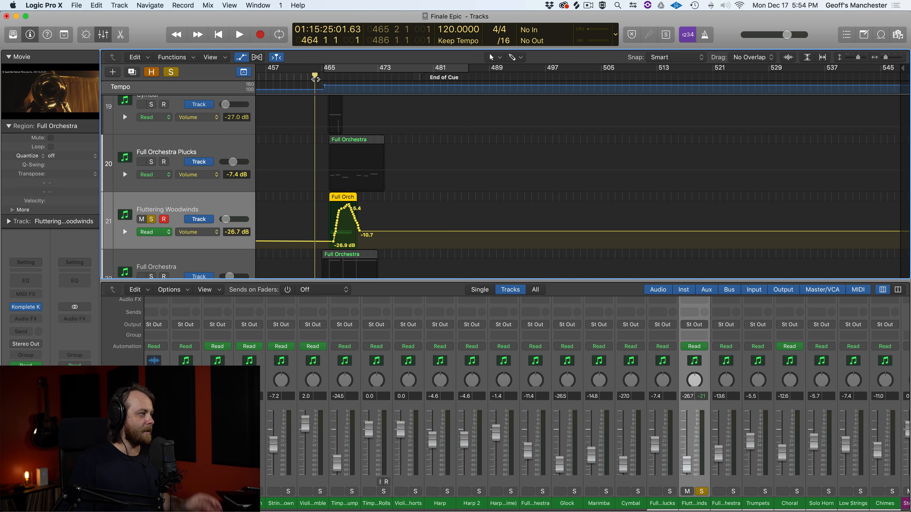
{"action": "key", "text": "space"}
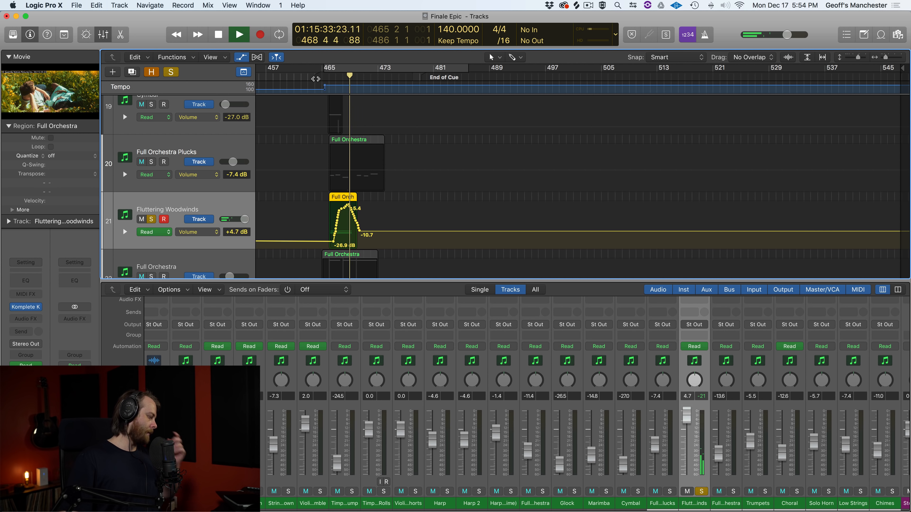
{"action": "key", "text": "space"}
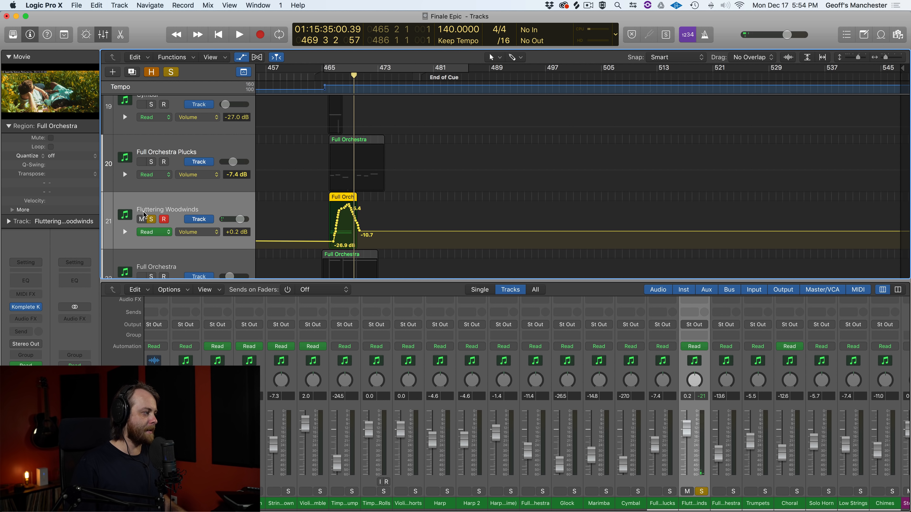
- Unsolo Fluttering Woodwinds and play the full arrangement from bar 464 into bar 471 to hear it in context
{"action": "left_click", "coordinate": [151, 220]}
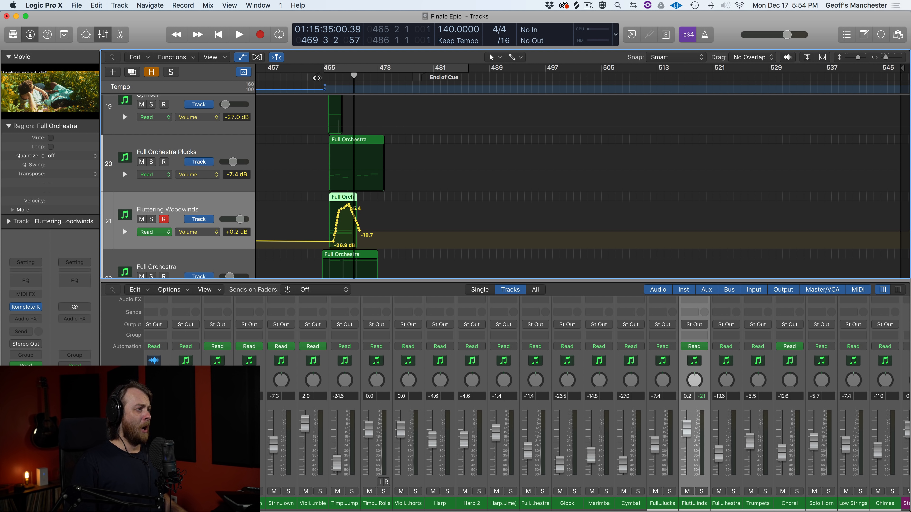
{"action": "left_click", "coordinate": [317, 77]}
{"action": "key", "text": "space"}
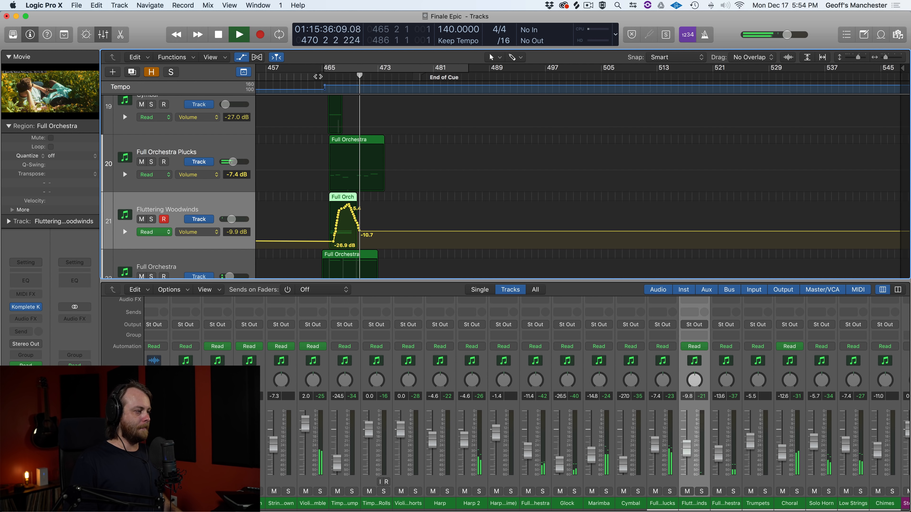
{"action": "key", "text": "space"}
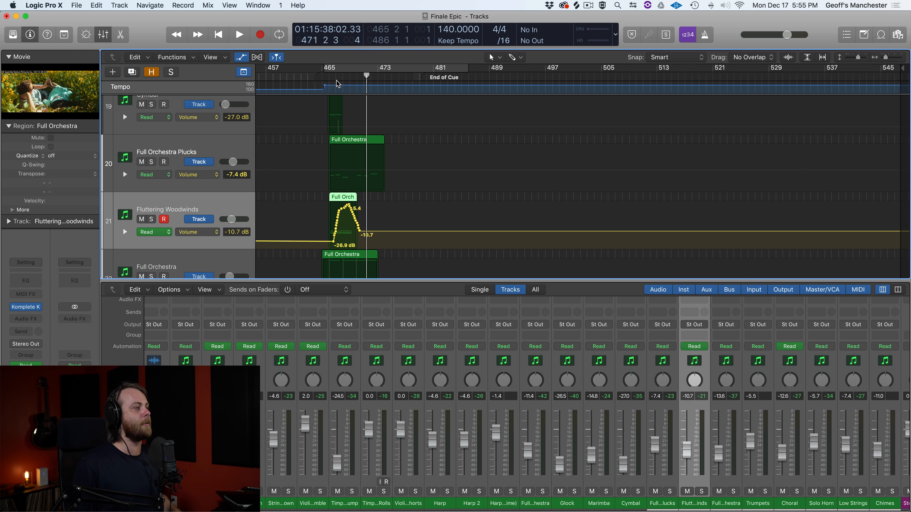
- Hide the track automation and the mixer, and shrink the track heights to fit more of the cue's layers in view
{"action": "key", "text": "a"}
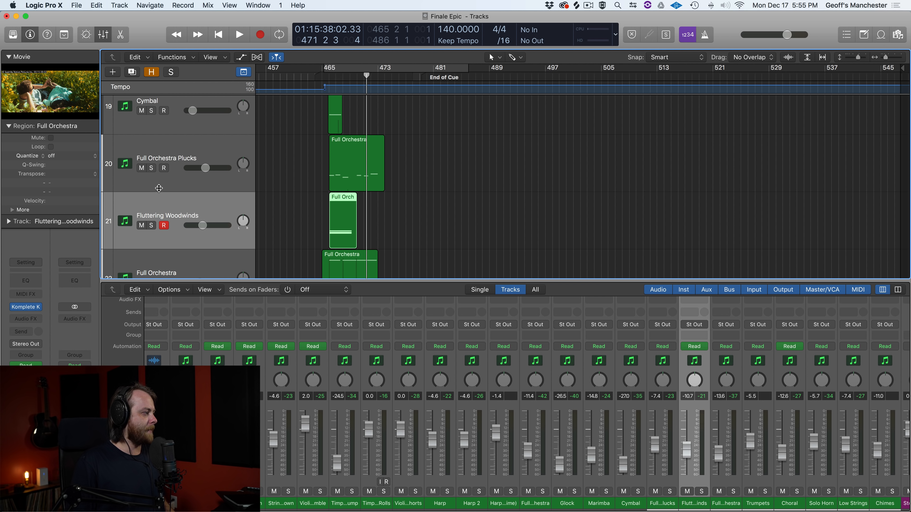
{"action": "left_click_drag", "start_coordinate": [159, 188], "coordinate": [163, 152]}
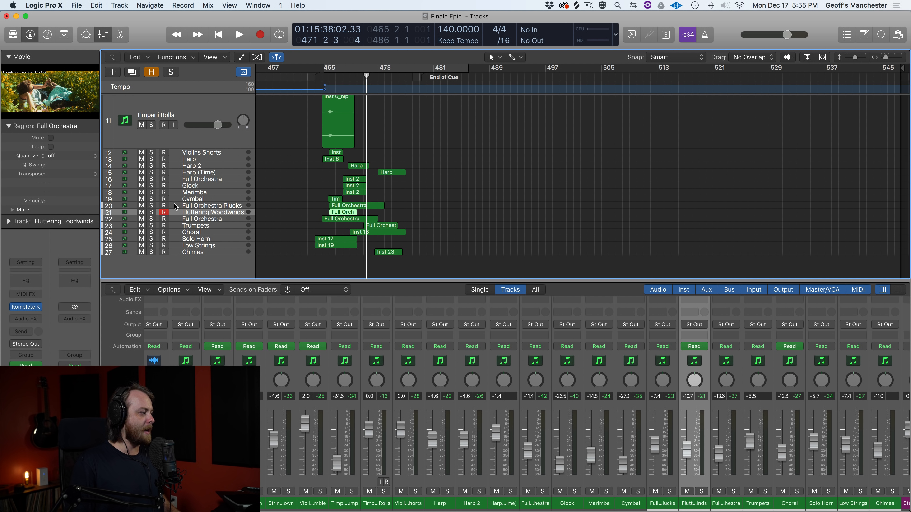
{"action": "left_click_drag", "start_coordinate": [174, 207], "coordinate": [174, 216]}
{"action": "scroll", "coordinate": [363, 201], "scroll_direction": "down", "scroll_amount": 8}
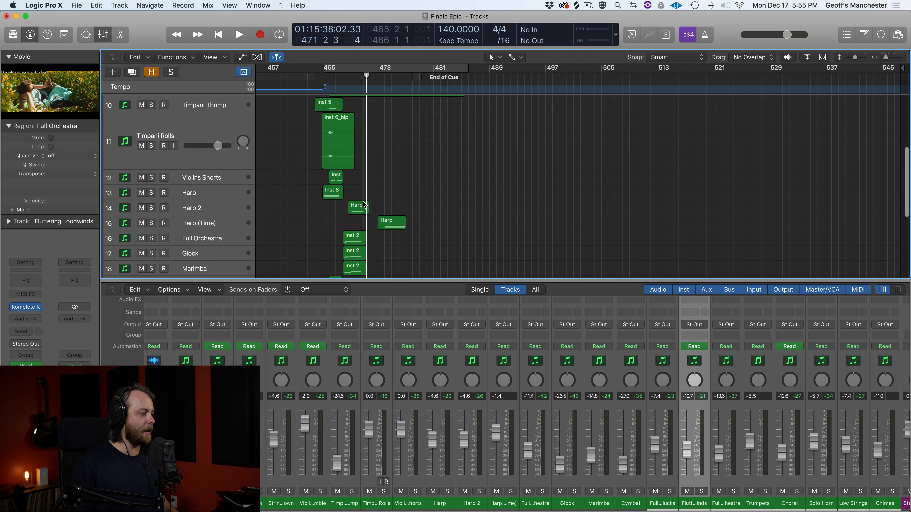
{"action": "key", "text": "x"}
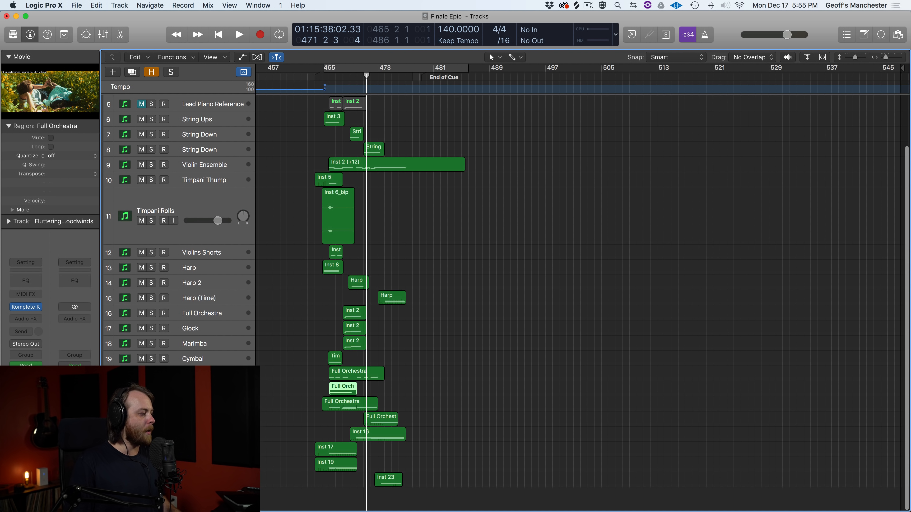
{"action": "mouse_move", "coordinate": [174, 380]}
{"action": "left_mouse_down"}
{"action": "mouse_move", "coordinate": [174, 436]}
{"action": "mouse_move", "coordinate": [174, 388]}
{"action": "left_mouse_up"}
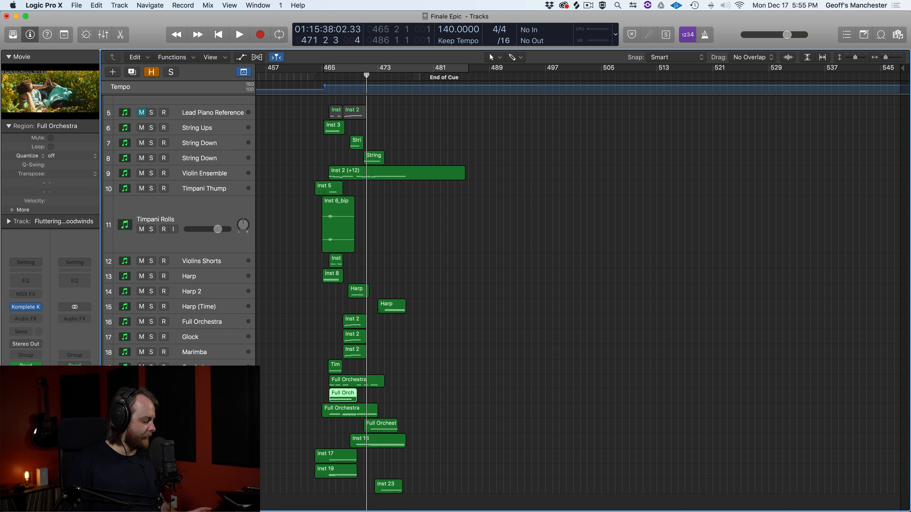
- Enlarge the tracks and zoom the timeline to about bars 465 to 478, with the playhead at bar 465
{"action": "key", "text": "super+Down"}
{"action": "key", "text": "super+Down"}
{"action": "key", "text": "super+Down"}
{"action": "key", "text": "super+Down"}
{"action": "key", "text": "super+Right"}
{"action": "key", "text": "super+Right"}
{"action": "key", "text": "super+Right"}
{"action": "key", "text": "super+Right"}
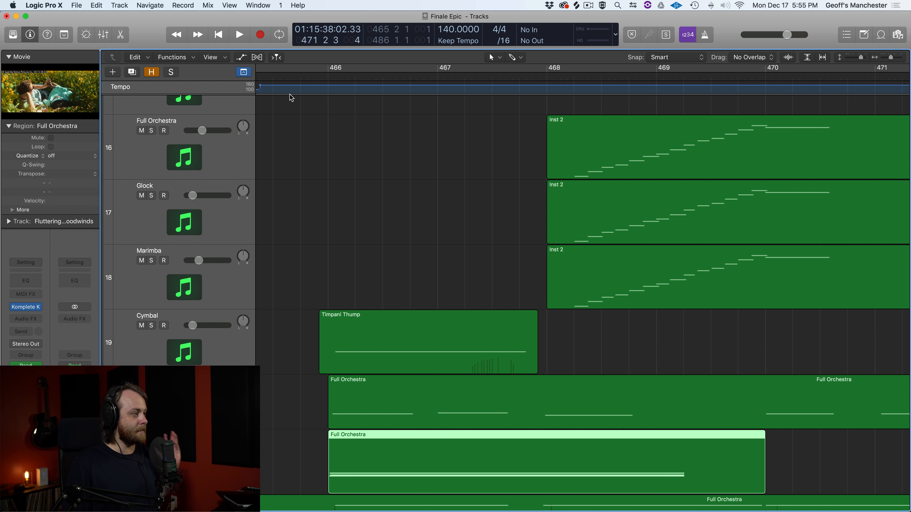
{"action": "left_click", "coordinate": [280, 77]}
{"action": "key", "text": "super+Left"}
{"action": "key", "text": "super+Left"}
{"action": "key", "text": "super+Left"}
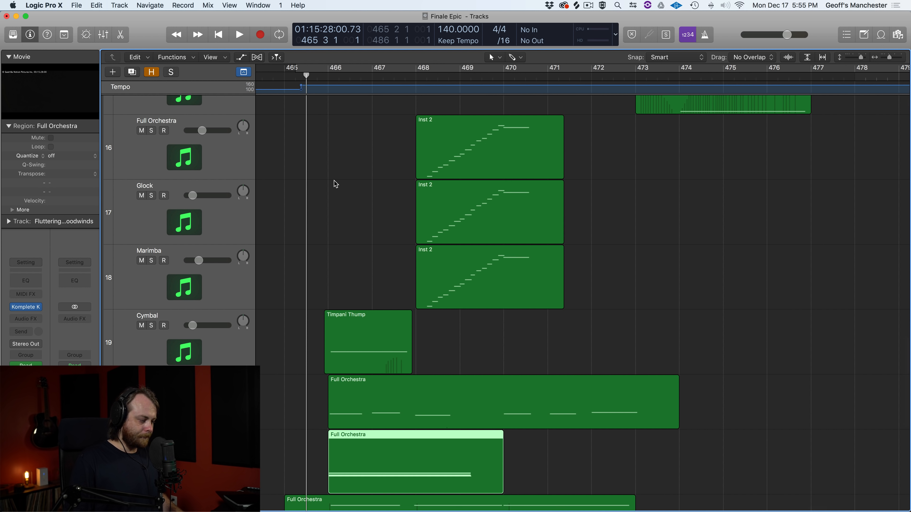
- Play the Fluttering Woodwinds region soloed from bar 465, turn solo off during playback to bring in the full orchestra, and stop in bar 470
{"action": "key", "text": "ctrl+s"}
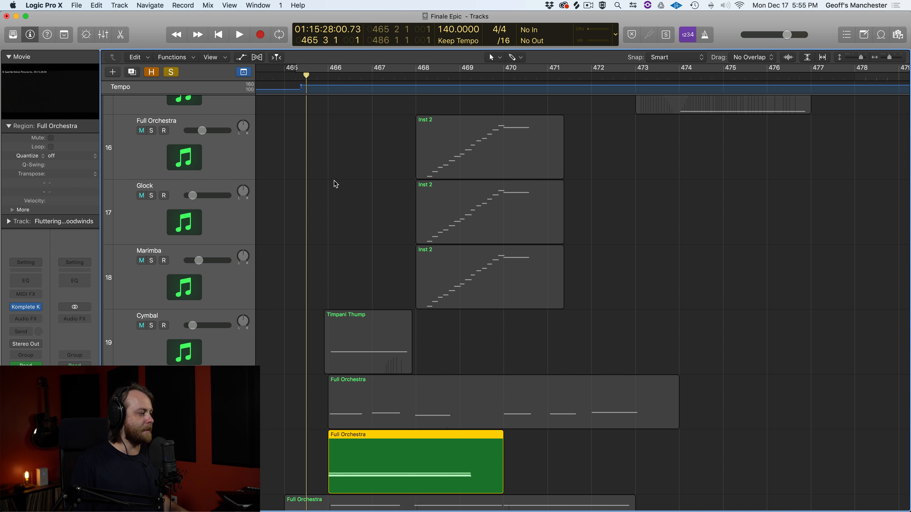
{"action": "key", "text": "space"}
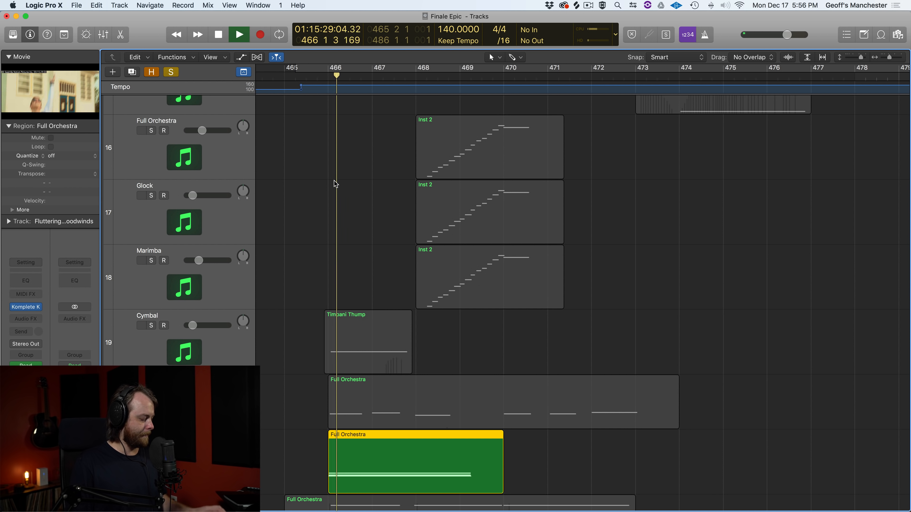
{"action": "key", "text": "ctrl+s"}
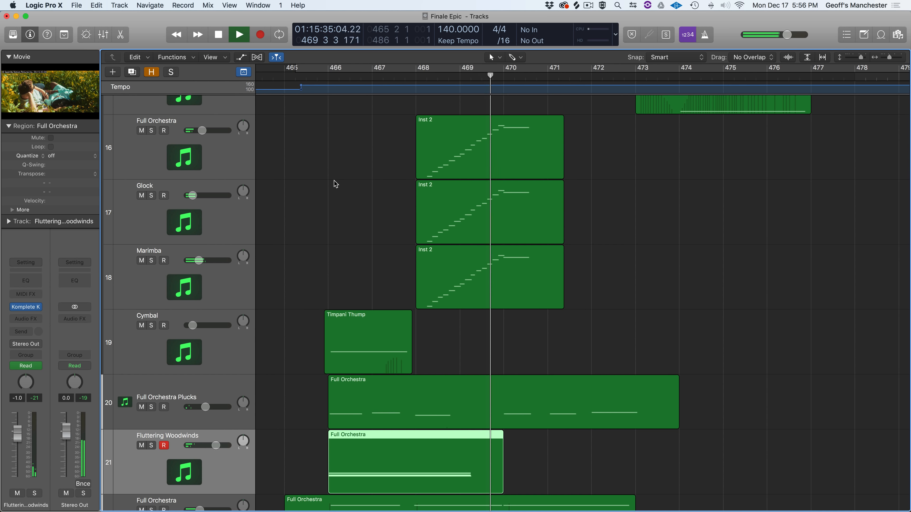
{"action": "key", "text": "space"}
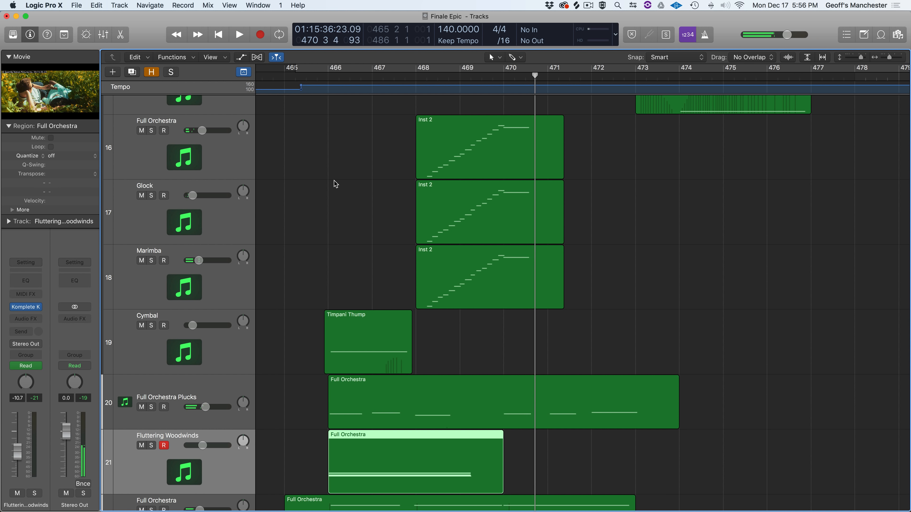
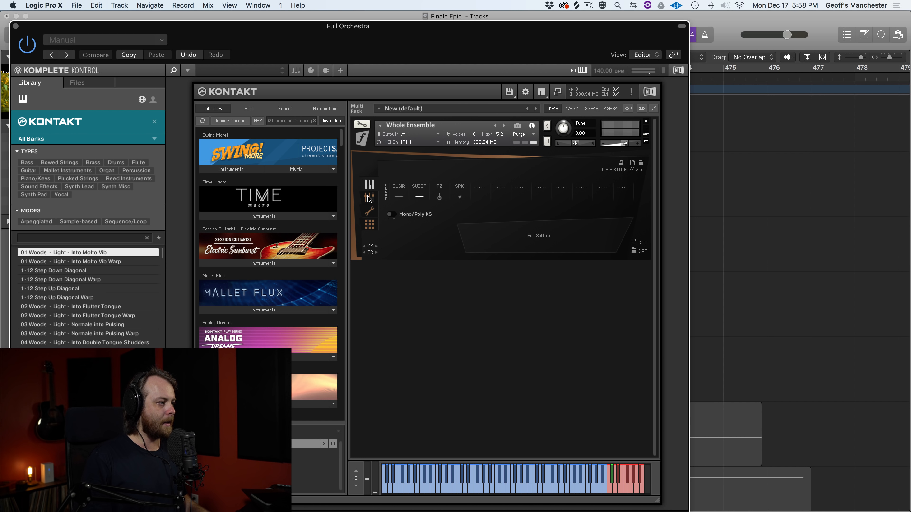
- Inspect the Whole Ensemble patch's microphone mixer, dynamics settings and articulations on the Full Orchestra track, and close its window
{"action": "left_click", "coordinate": [368, 197]}
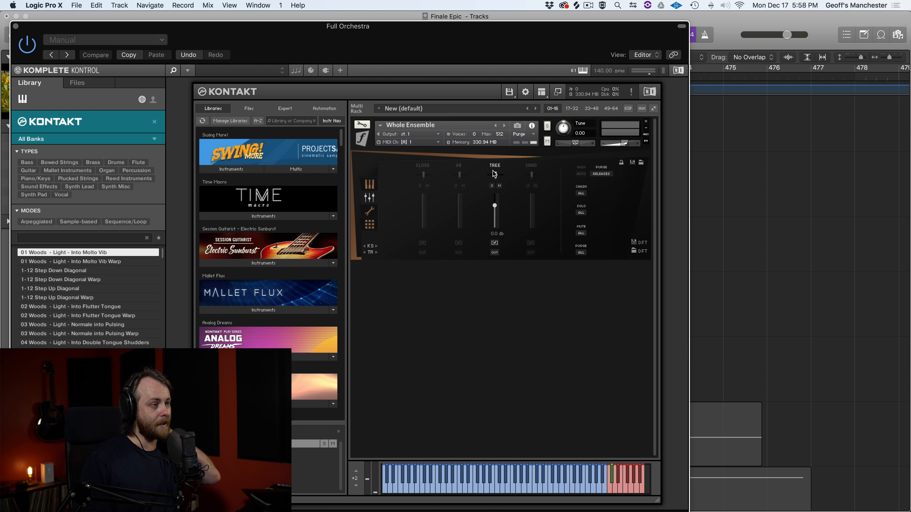
{"action": "left_click", "coordinate": [369, 211]}
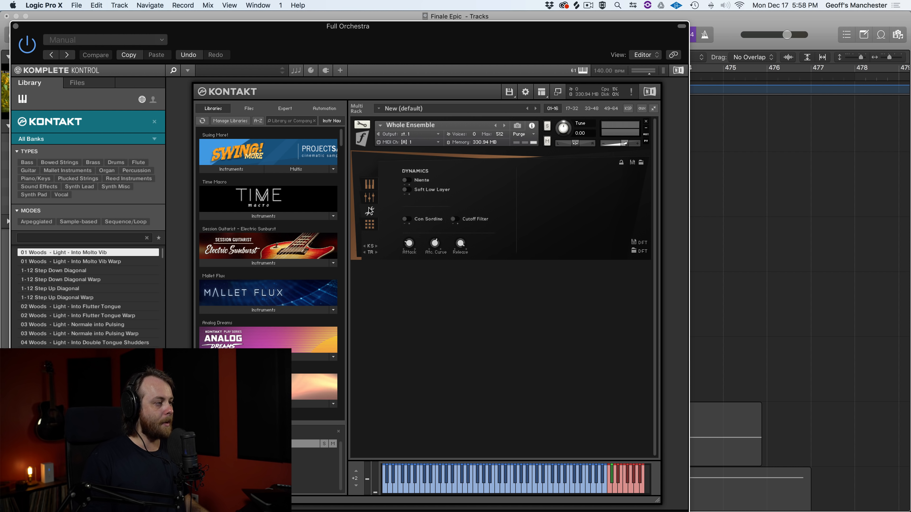
{"action": "left_click", "coordinate": [369, 198]}
{"action": "left_click", "coordinate": [369, 184]}
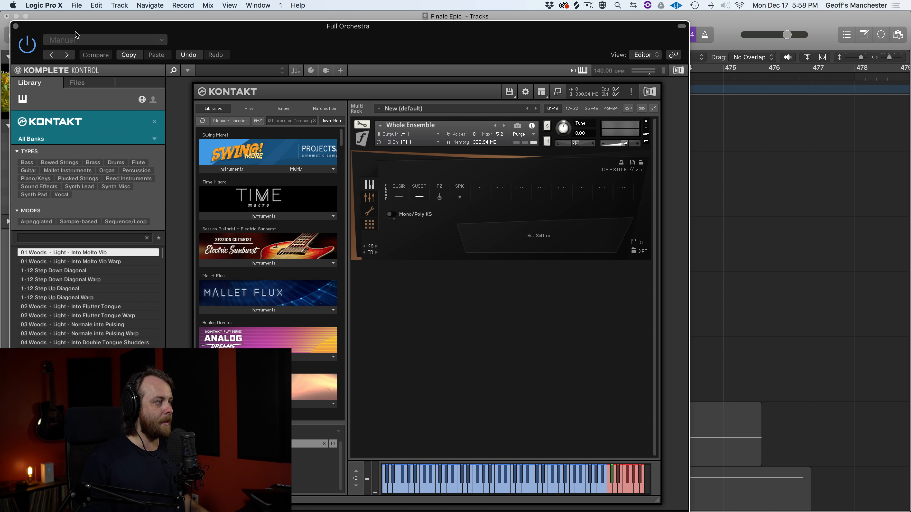
{"action": "left_click", "coordinate": [16, 27]}
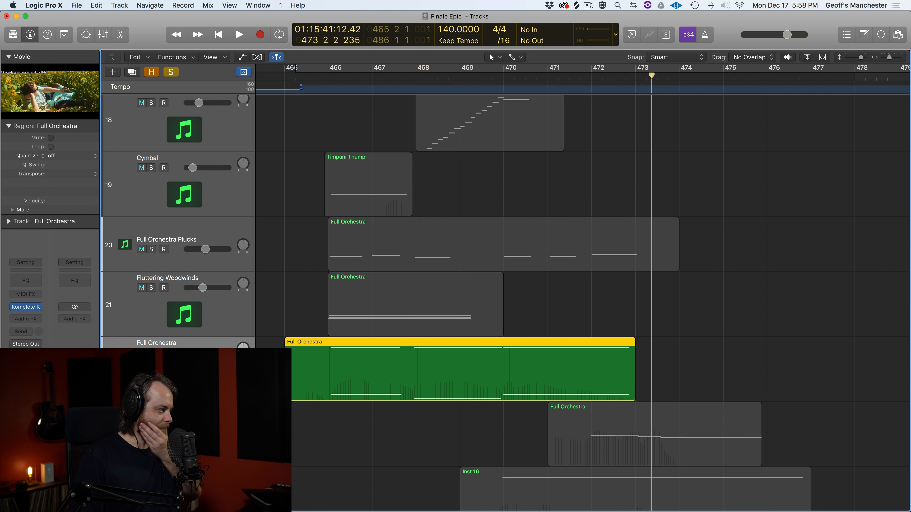
- Reopen the Full Orchestra track's instrument, browse the Kontakt library list, and close the window
{"action": "left_click", "coordinate": [27, 310]}
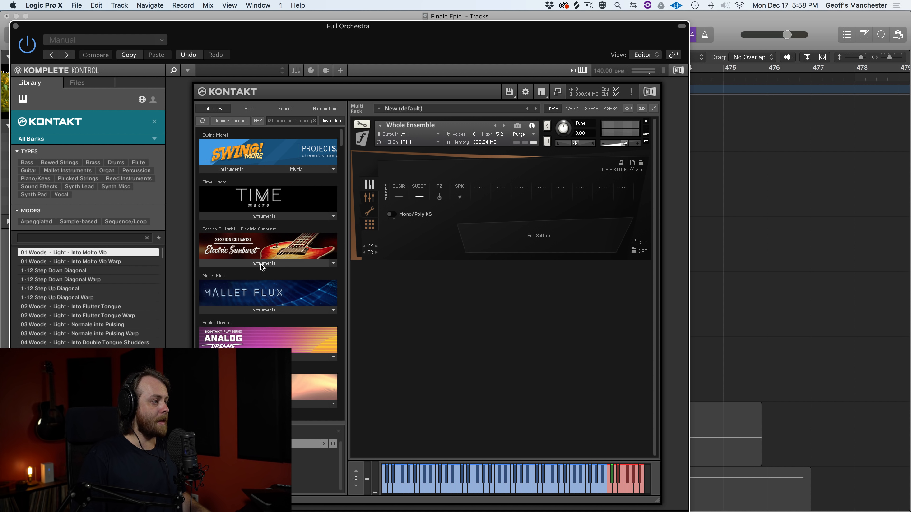
{"action": "scroll", "coordinate": [261, 267], "scroll_direction": "down", "scroll_amount": 10}
{"action": "scroll", "coordinate": [261, 268], "scroll_direction": "down", "scroll_amount": 5}
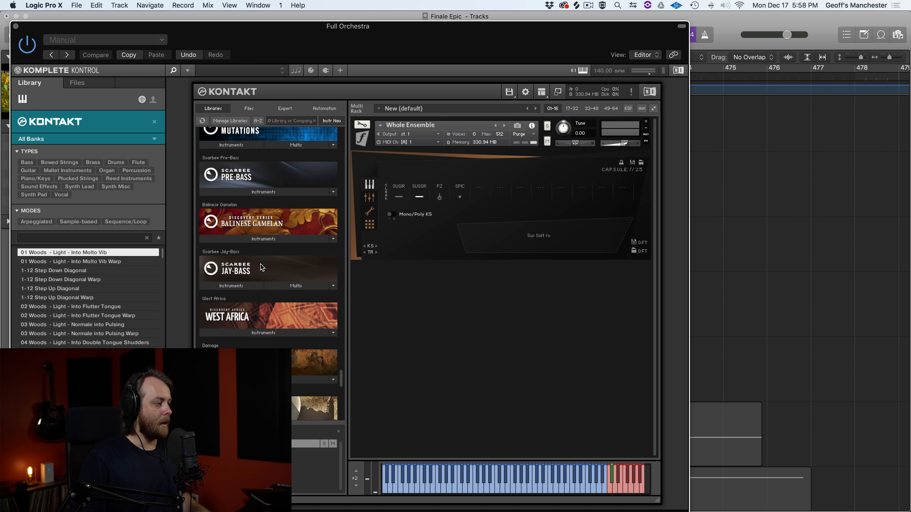
{"action": "left_click", "coordinate": [16, 26]}
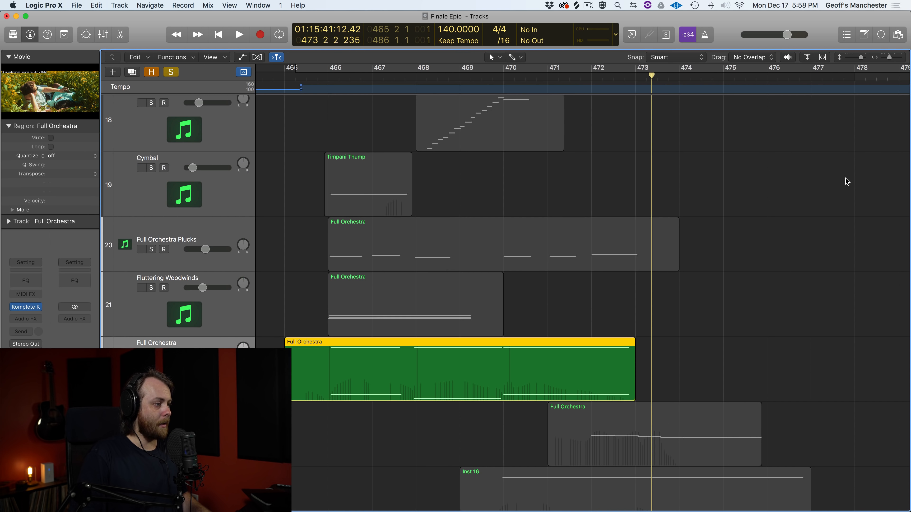
- Play the soloed Full Orchestra track from bar 466 into bar 473, switching solo off and on again during playback to compare
{"action": "scroll", "coordinate": [638, 382], "scroll_direction": "down", "scroll_amount": 3}
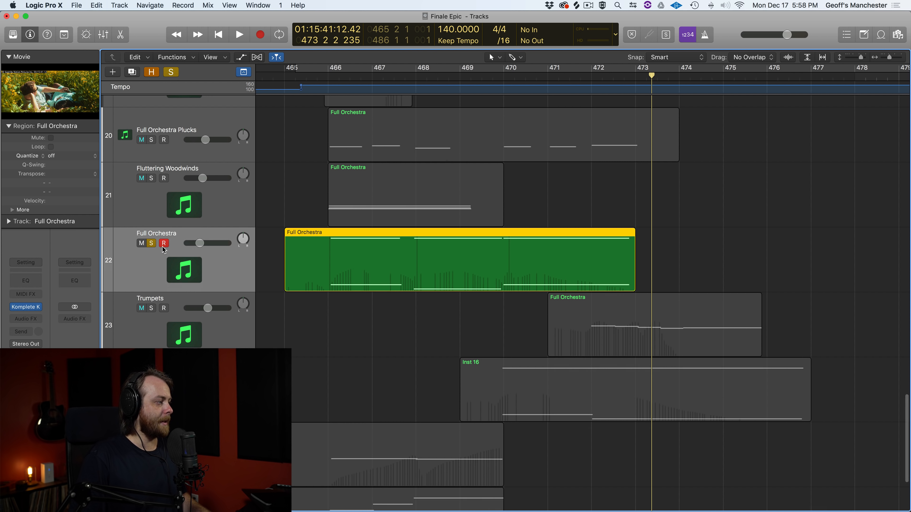
{"action": "left_click", "coordinate": [327, 75]}
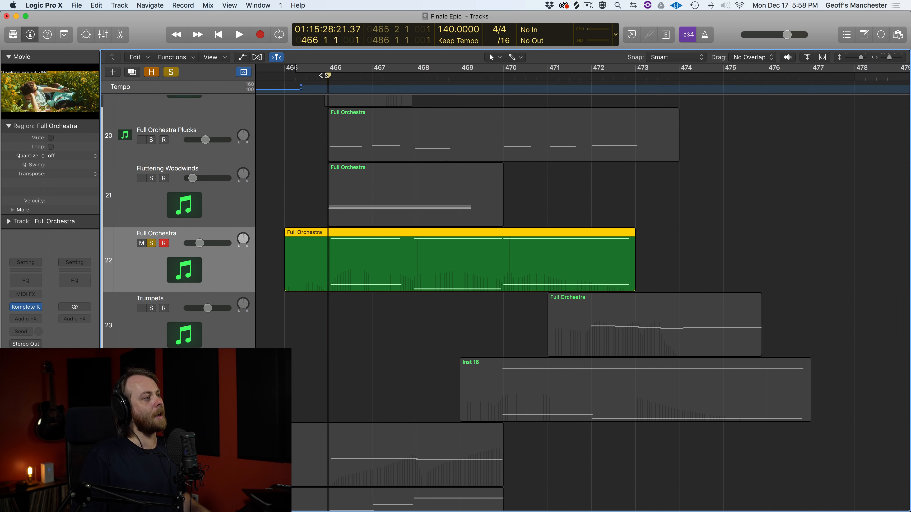
{"action": "key", "text": "space"}
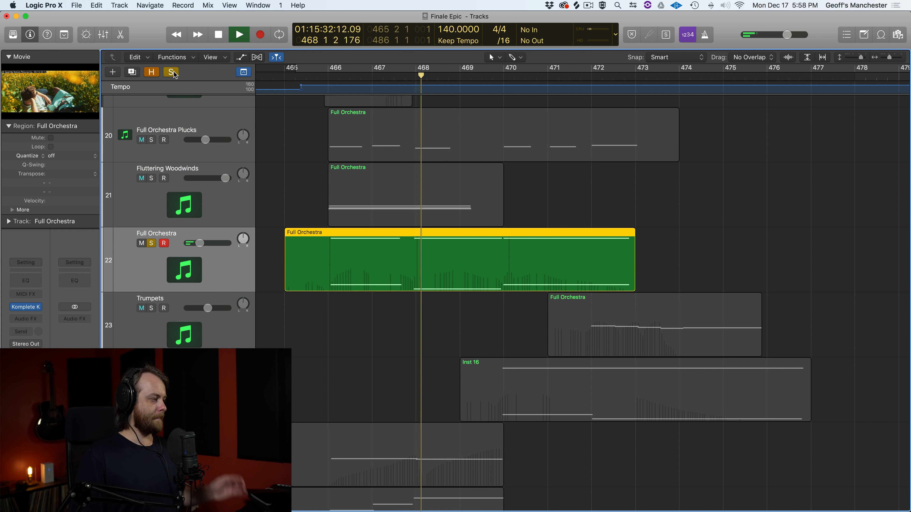
{"action": "left_click", "coordinate": [172, 72]}
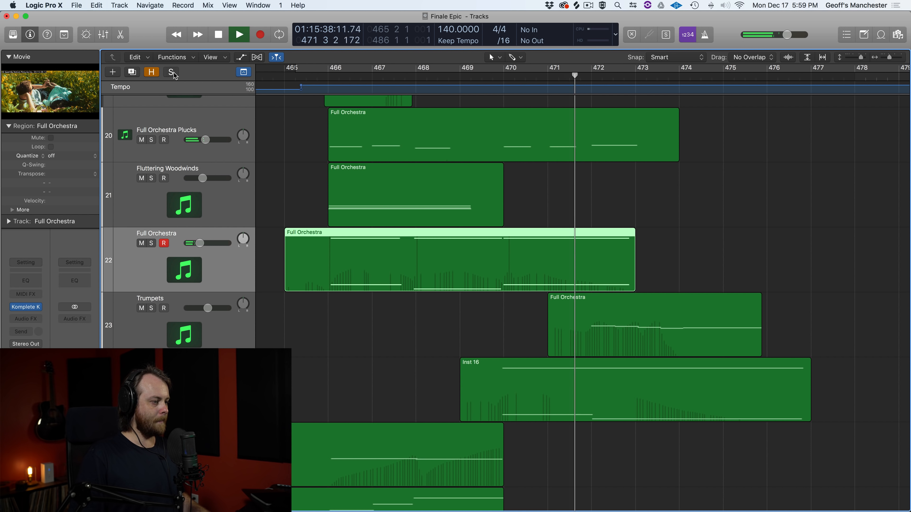
{"action": "left_click", "coordinate": [173, 73]}
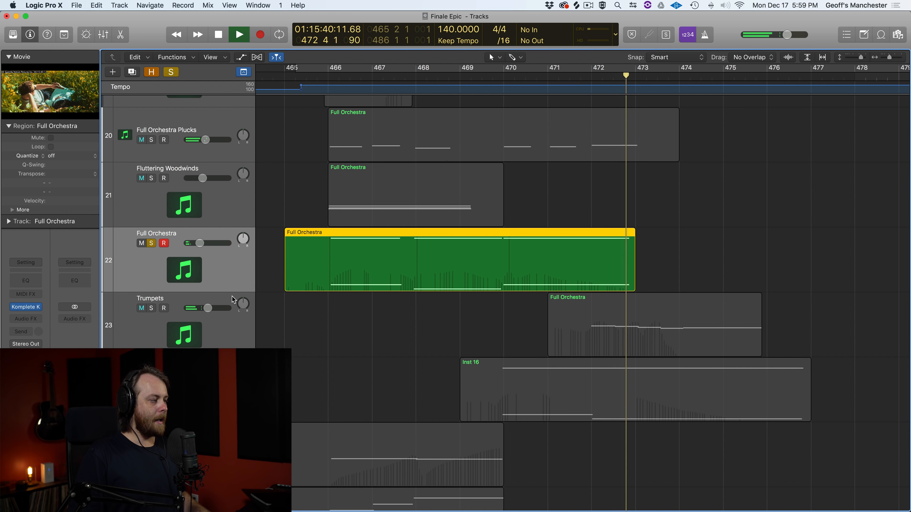
{"action": "key", "text": "space"}
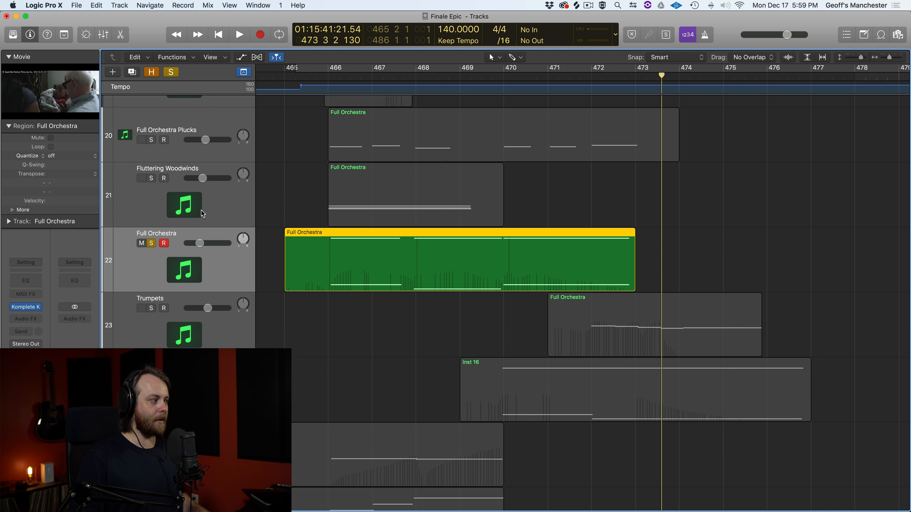
- Review the neighbouring layers from Harp (Time) down to Choral, and turn off solo on the Full Orchestra track below Fluttering Woodwinds
{"action": "scroll", "coordinate": [207, 311], "scroll_direction": "down", "scroll_amount": 5}
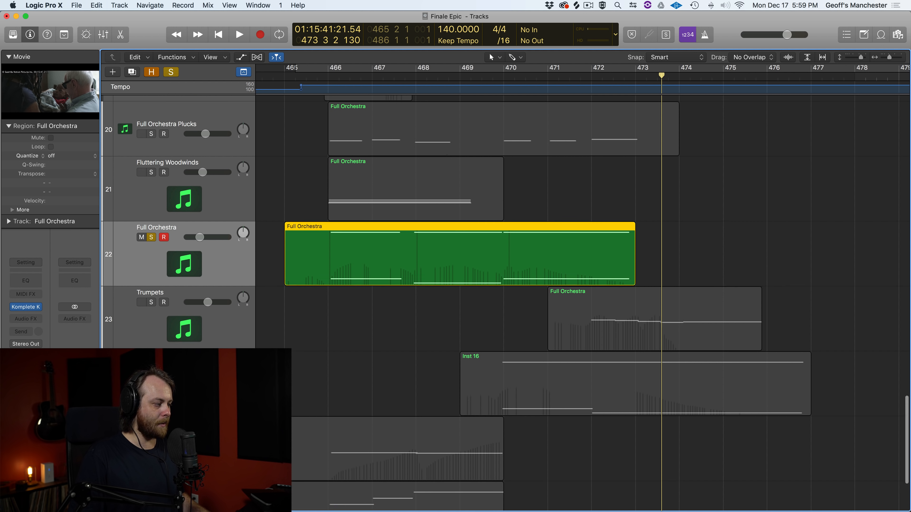
{"action": "scroll", "coordinate": [208, 311], "scroll_direction": "up", "scroll_amount": 3}
{"action": "scroll", "coordinate": [207, 306], "scroll_direction": "up", "scroll_amount": 10}
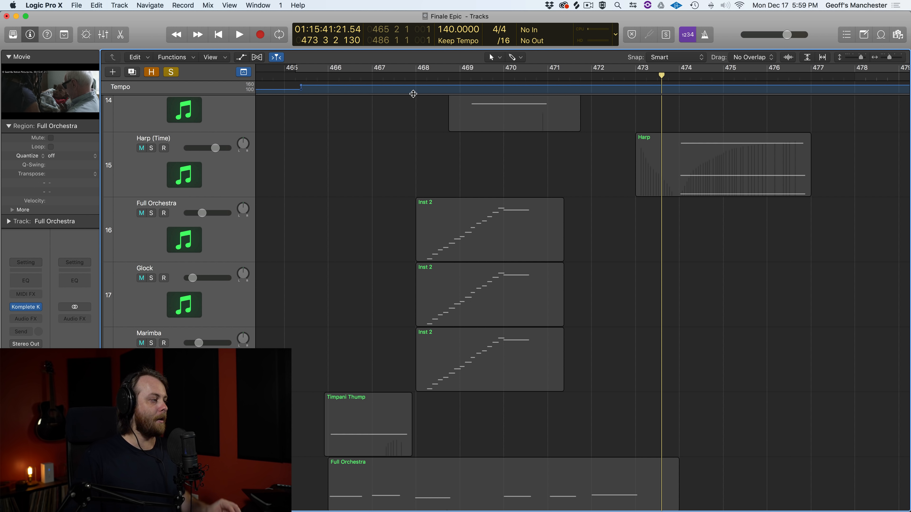
{"action": "scroll", "coordinate": [413, 94], "scroll_direction": "down", "scroll_amount": 2}
{"action": "scroll", "coordinate": [380, 177], "scroll_direction": "down", "scroll_amount": 15}
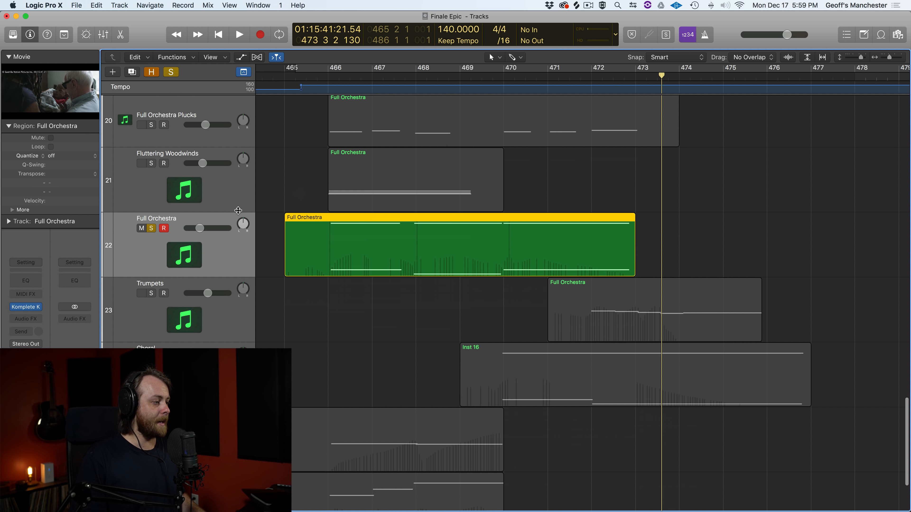
{"action": "left_click", "coordinate": [151, 229]}
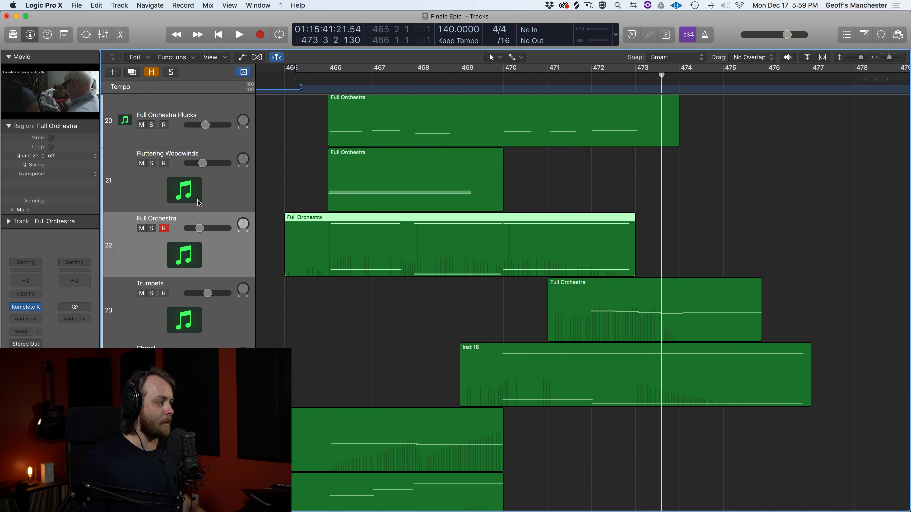
- Return to the Full Orchestra, Glock and Marimba run and play the full arrangement from about bar 468 into bar 470
{"action": "scroll", "coordinate": [213, 292], "scroll_direction": "down", "scroll_amount": 2}
{"action": "scroll", "coordinate": [204, 283], "scroll_direction": "up", "scroll_amount": 18}
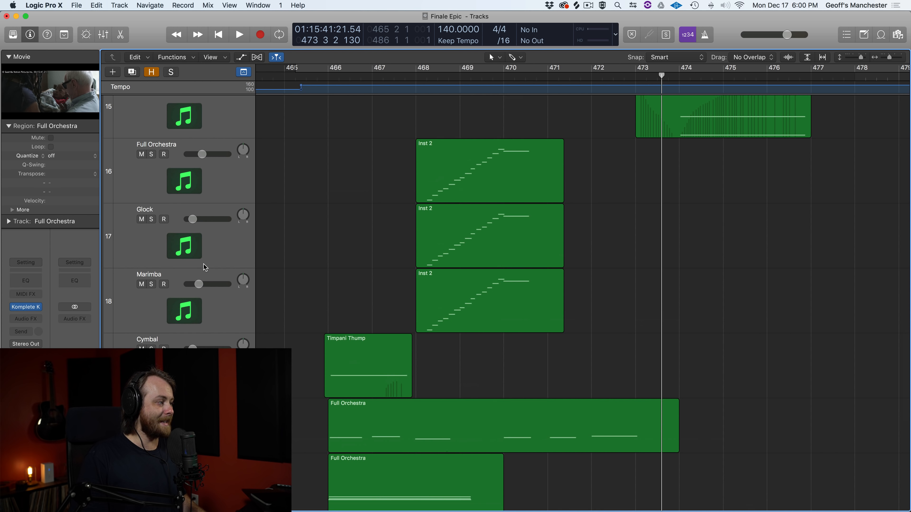
{"action": "left_click", "coordinate": [415, 76]}
{"action": "key", "text": "space"}
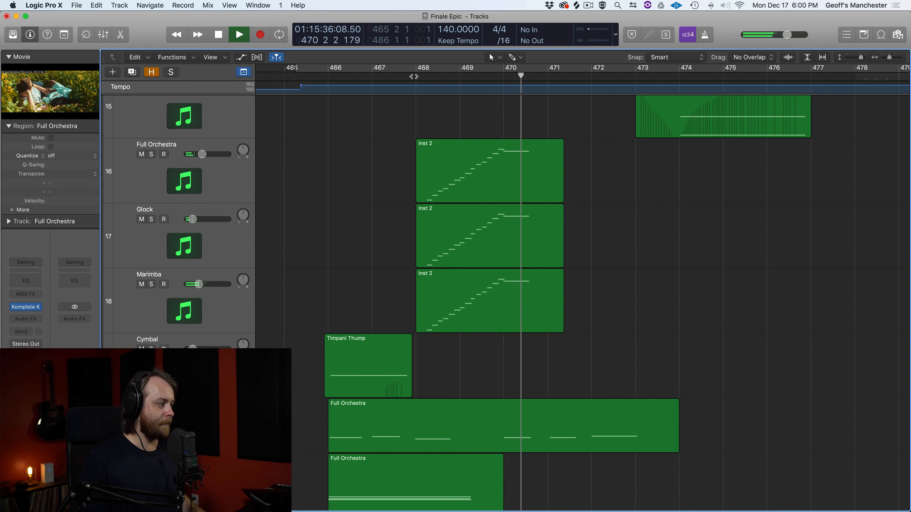
{"action": "key", "text": "space"}
- Select and solo the Trumpets track, and play it from about bar 471 into bar 475
{"action": "scroll", "coordinate": [417, 197], "scroll_direction": "down", "scroll_amount": 15}
{"action": "left_click", "coordinate": [418, 198]}
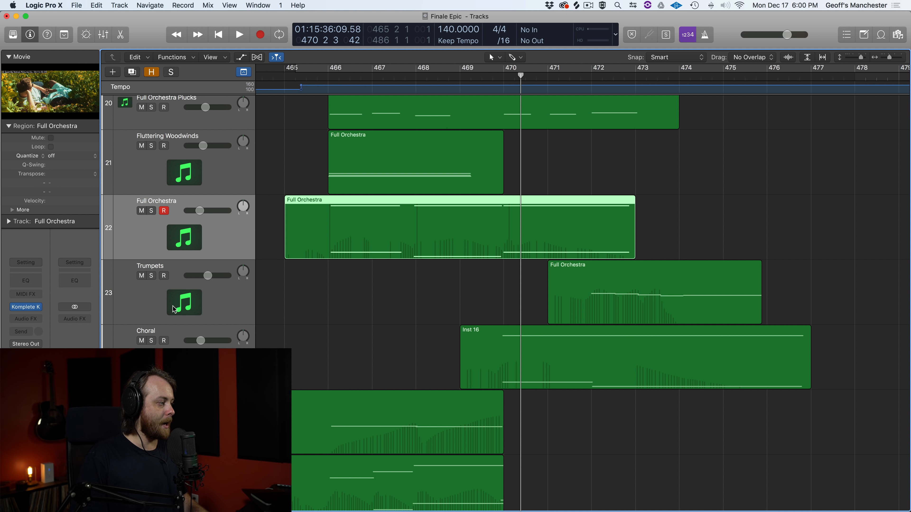
{"action": "left_click", "coordinate": [221, 303]}
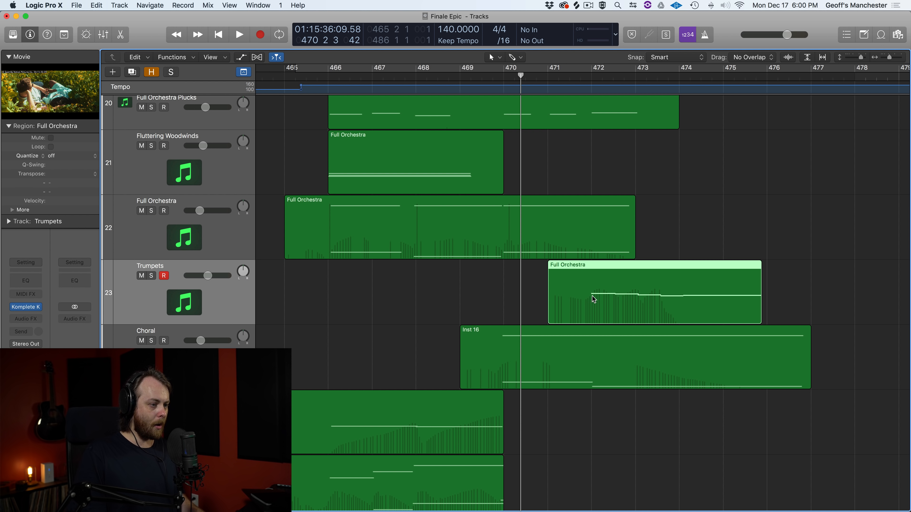
{"action": "left_click", "coordinate": [151, 276]}
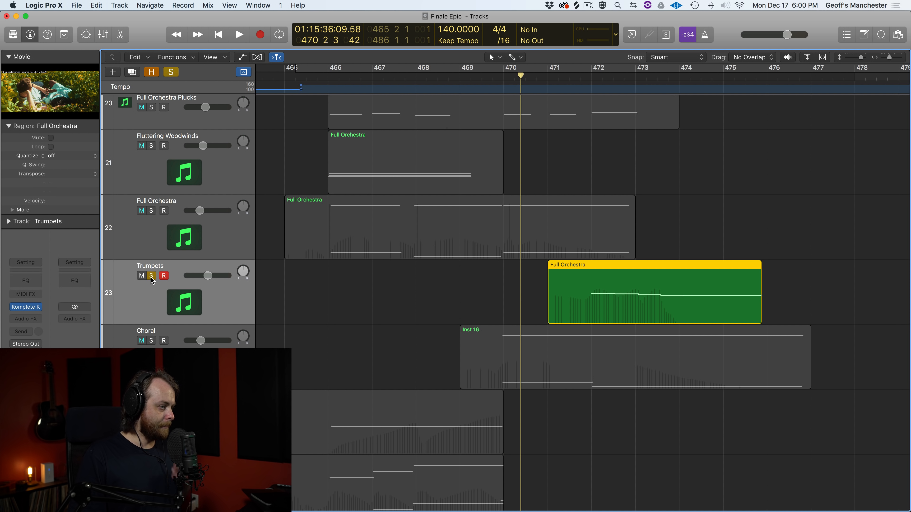
{"action": "left_click", "coordinate": [571, 77]}
{"action": "key", "text": "space"}
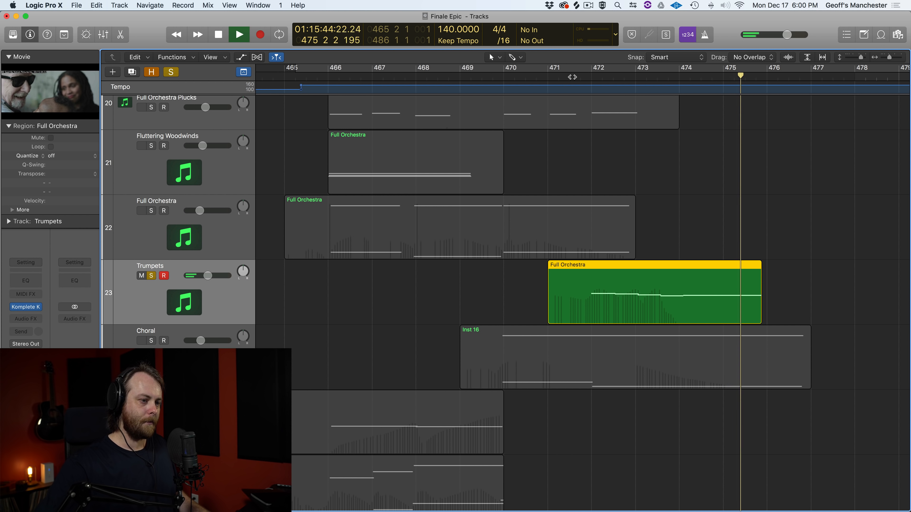
{"action": "key", "text": "space"}
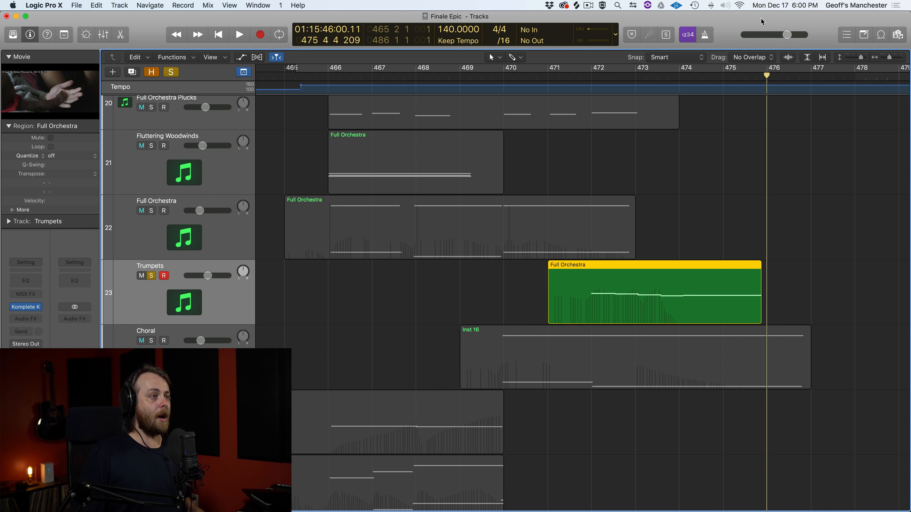
- Open the Trumpets track's instrument, browse the Kontakt libraries to Berlin Brass's Multi Articulations folder, and close the window
{"action": "left_click", "coordinate": [581, 76]}
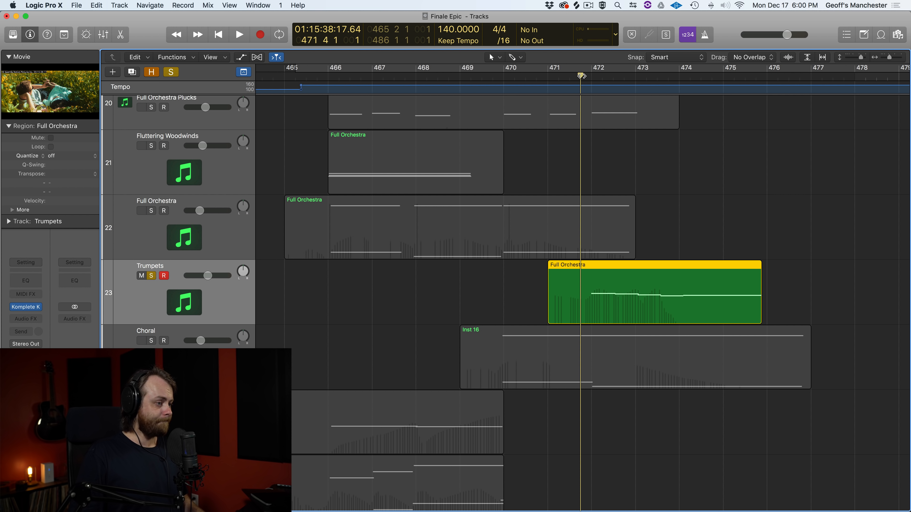
{"action": "left_click", "coordinate": [26, 308]}
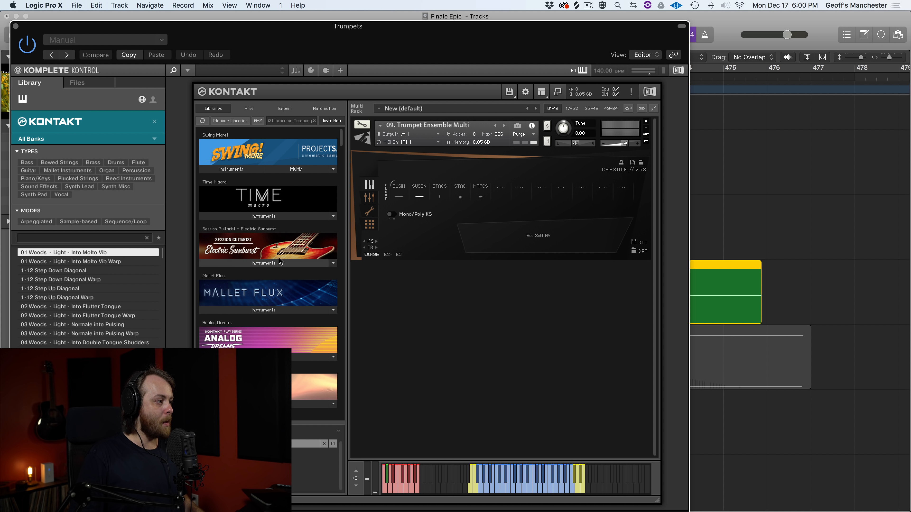
{"action": "scroll", "coordinate": [280, 260], "scroll_direction": "down", "scroll_amount": 15}
{"action": "scroll", "coordinate": [280, 261], "scroll_direction": "down", "scroll_amount": 20}
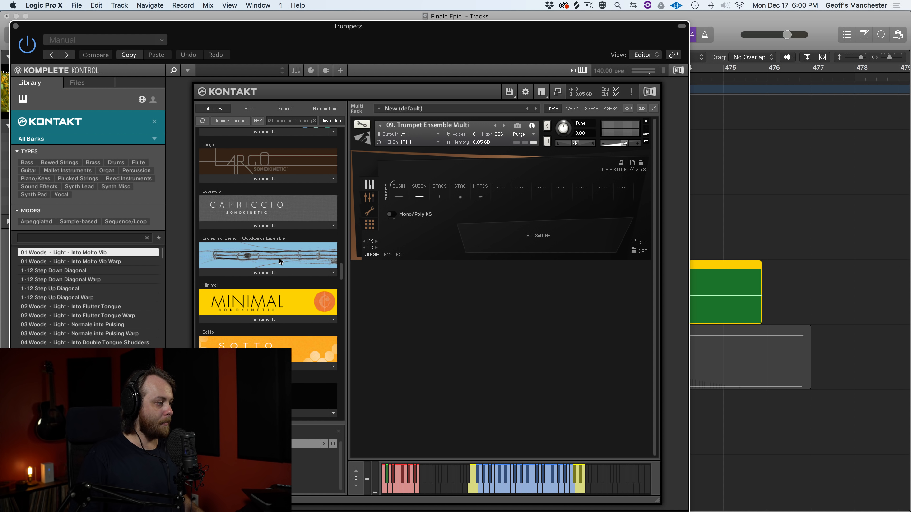
{"action": "scroll", "coordinate": [280, 261], "scroll_direction": "up", "scroll_amount": 20}
{"action": "scroll", "coordinate": [280, 261], "scroll_direction": "up", "scroll_amount": 5}
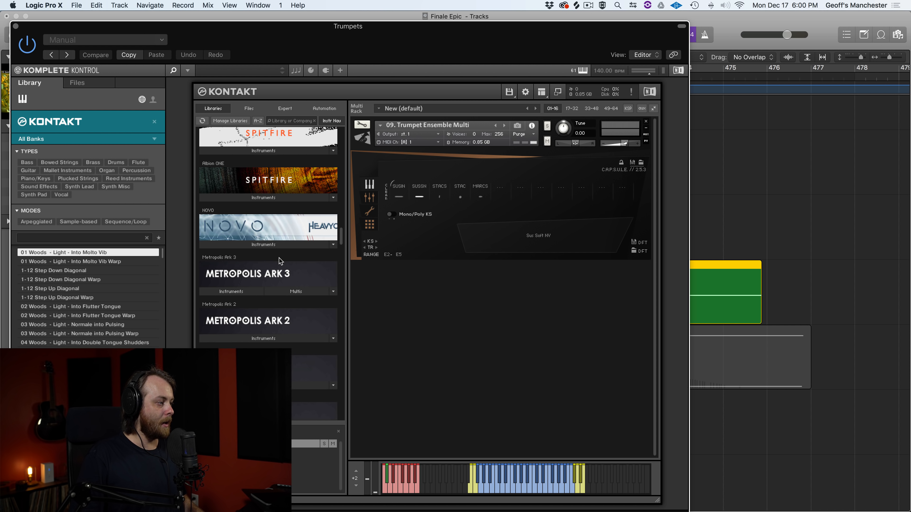
{"action": "scroll", "coordinate": [278, 258], "scroll_direction": "down", "scroll_amount": 10}
{"action": "left_click", "coordinate": [251, 237]}
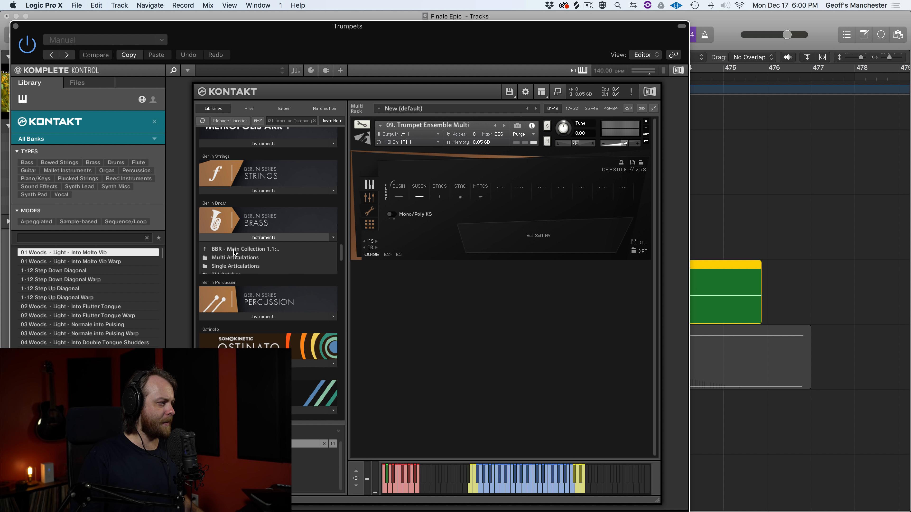
{"action": "left_click", "coordinate": [229, 258]}
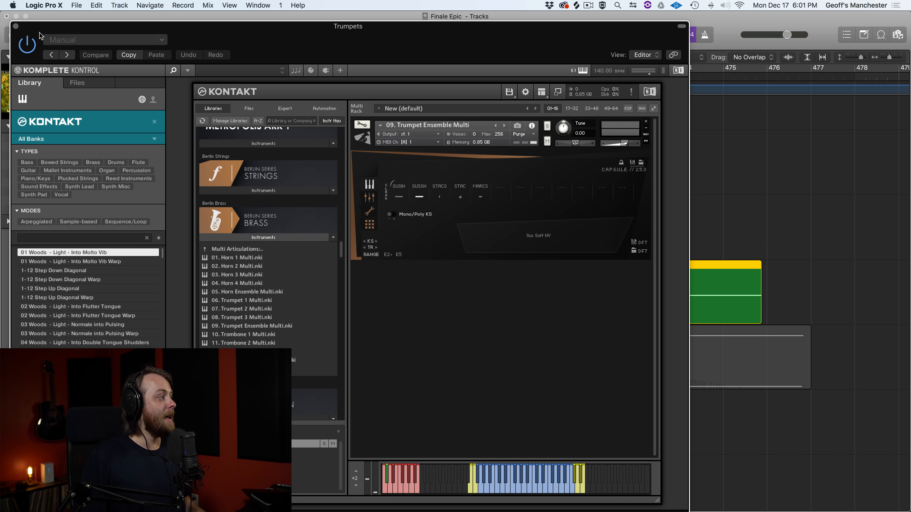
{"action": "left_click", "coordinate": [15, 27]}
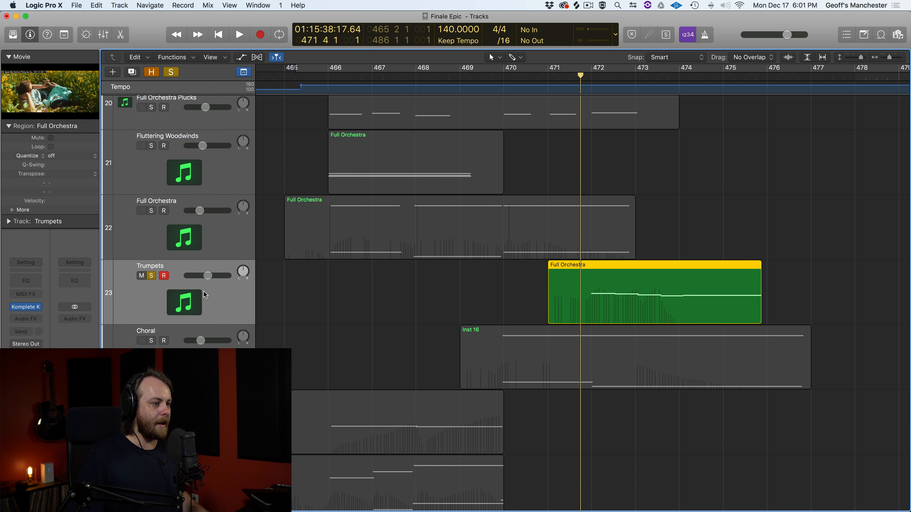
- Turn off solo on the Trumpets track and play the full arrangement from bar 471 into bar 474
{"action": "left_click", "coordinate": [151, 276]}
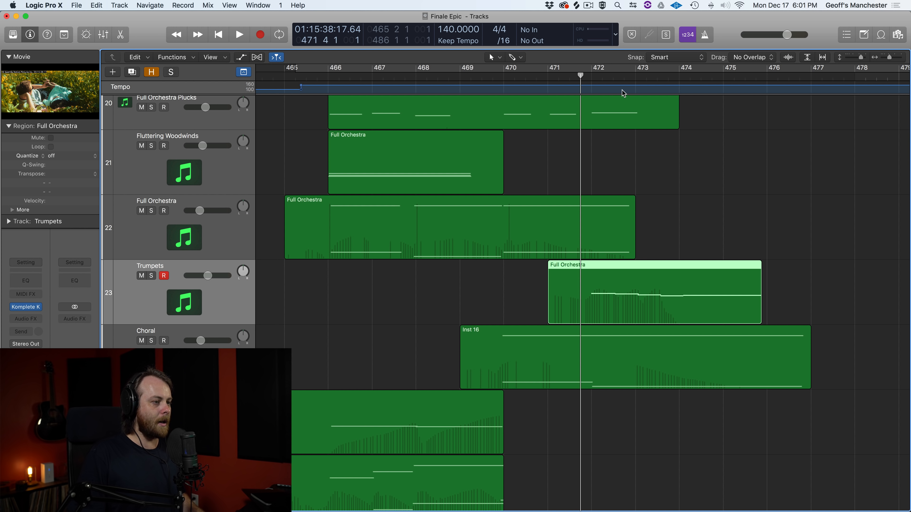
{"action": "key", "text": "space"}
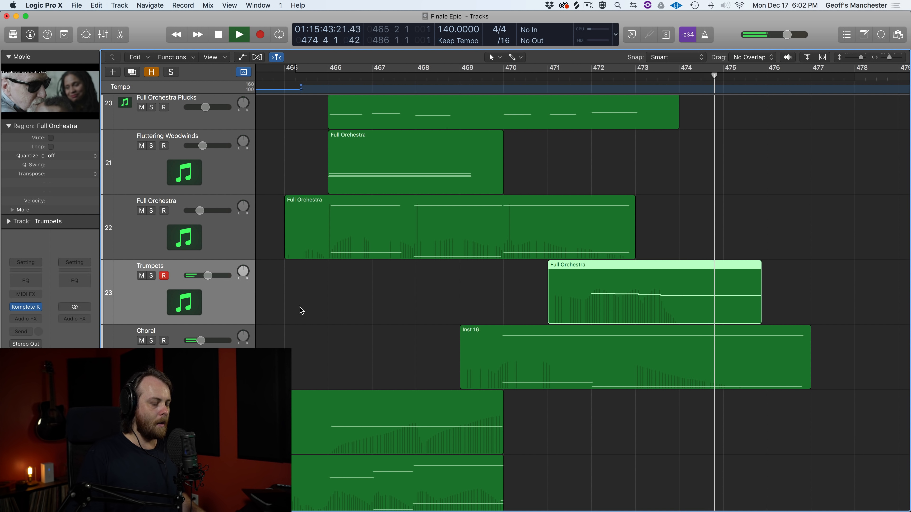
{"action": "key", "text": "space"}
- Shrink the track heights to see more layers, solo the Trumpets track, and solo the Violin Ensemble track as well
{"action": "scroll", "coordinate": [411, 317], "scroll_direction": "up", "scroll_amount": 2}
{"action": "scroll", "coordinate": [410, 314], "scroll_direction": "up", "scroll_amount": 3}
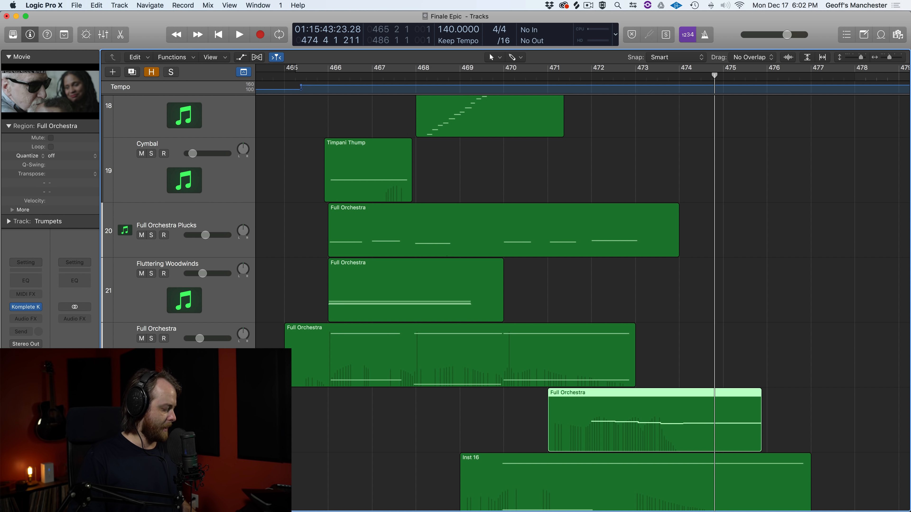
{"action": "key", "text": "super+Up"}
{"action": "key", "text": "super+Up"}
{"action": "key", "text": "super+Up"}
{"action": "key", "text": "super+Up"}
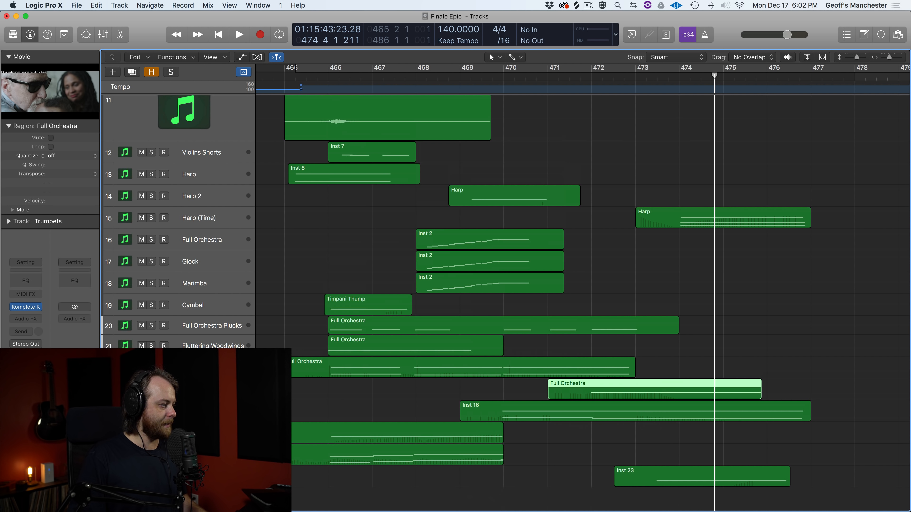
{"action": "key", "text": "ctrl+s"}
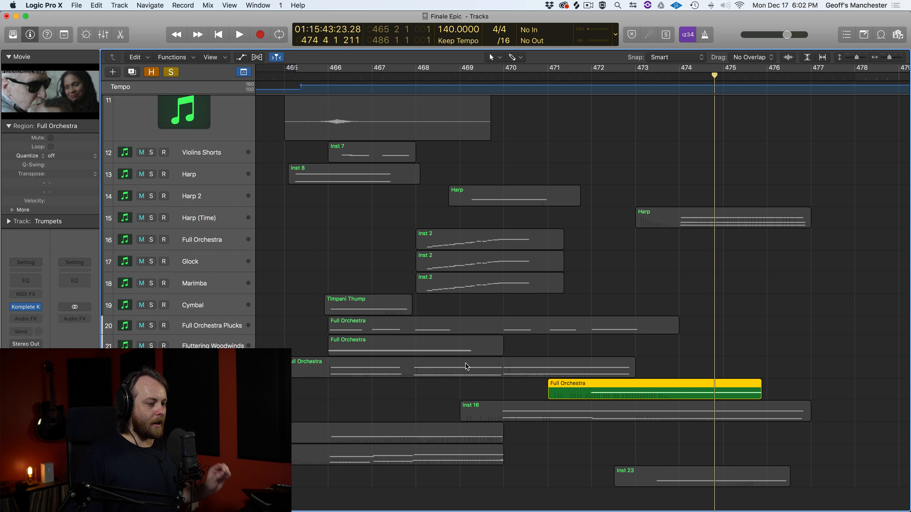
{"action": "scroll", "coordinate": [467, 366], "scroll_direction": "up", "scroll_amount": 6}
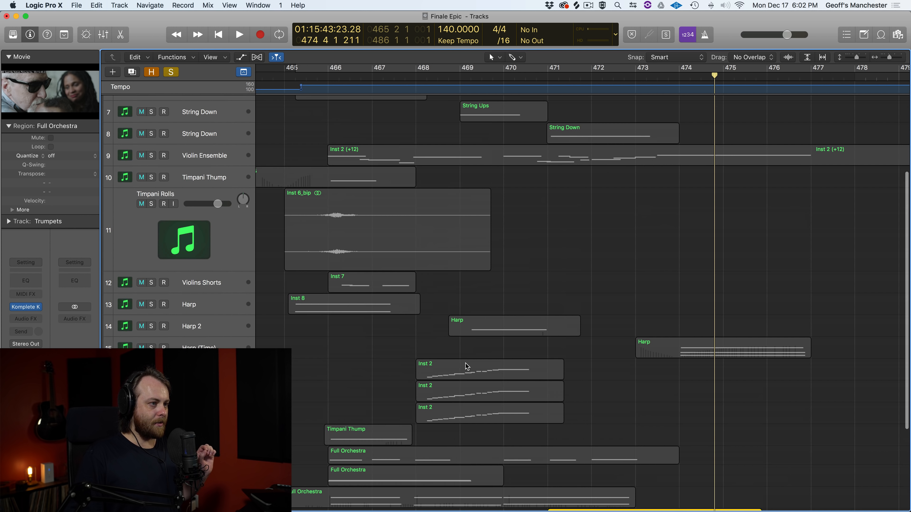
{"action": "left_click", "coordinate": [147, 155]}
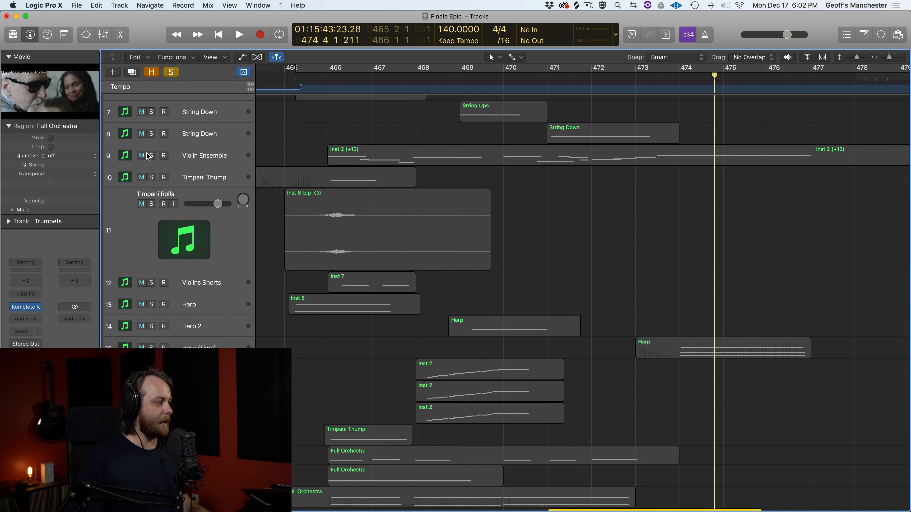
{"action": "left_click", "coordinate": [150, 155]}
- Set a cycle range from bar 471 through bar 477, play the soloed Violin Ensemble melody into bar 475, and turn its solo off
{"action": "left_click_drag", "start_coordinate": [527, 71], "coordinate": [829, 70]}
{"action": "left_click_drag", "start_coordinate": [702, 68], "coordinate": [725, 68]}
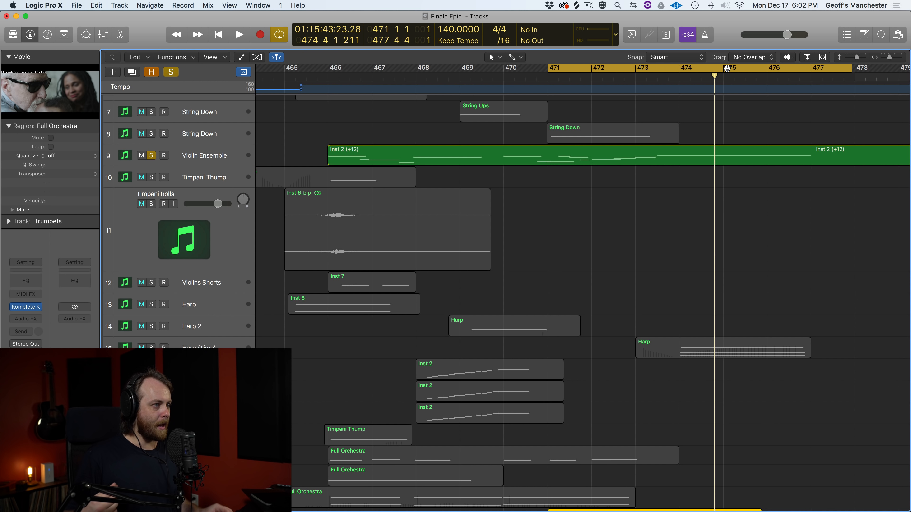
{"action": "key", "text": "space"}
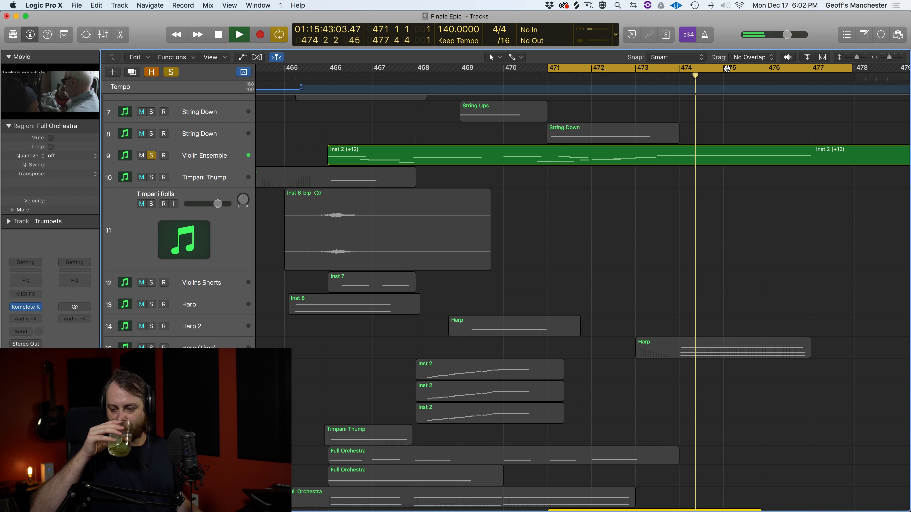
{"action": "key", "text": "space"}
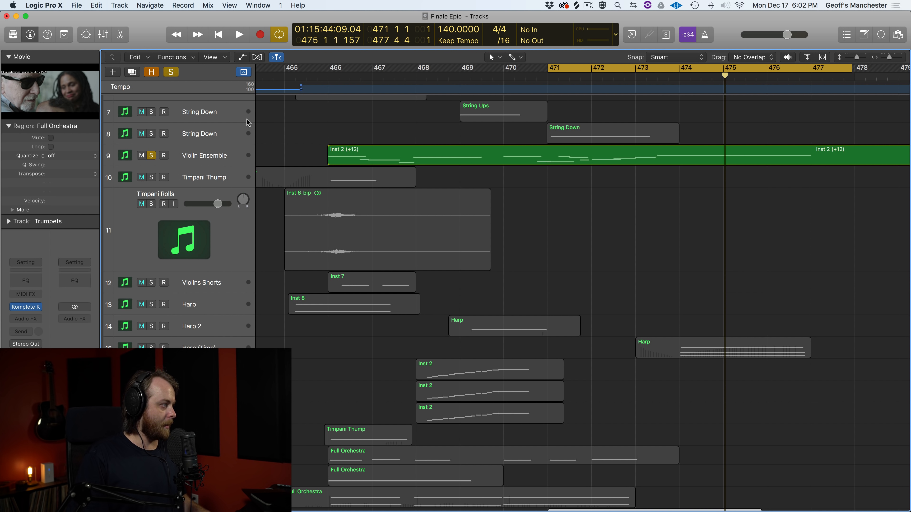
{"action": "left_click", "coordinate": [152, 155]}
- Solo the Trumpets again, disable the cycle range, play from bar 472 into bar 474, and turn the solo off
{"action": "scroll", "coordinate": [154, 157], "scroll_direction": "down", "scroll_amount": 6}
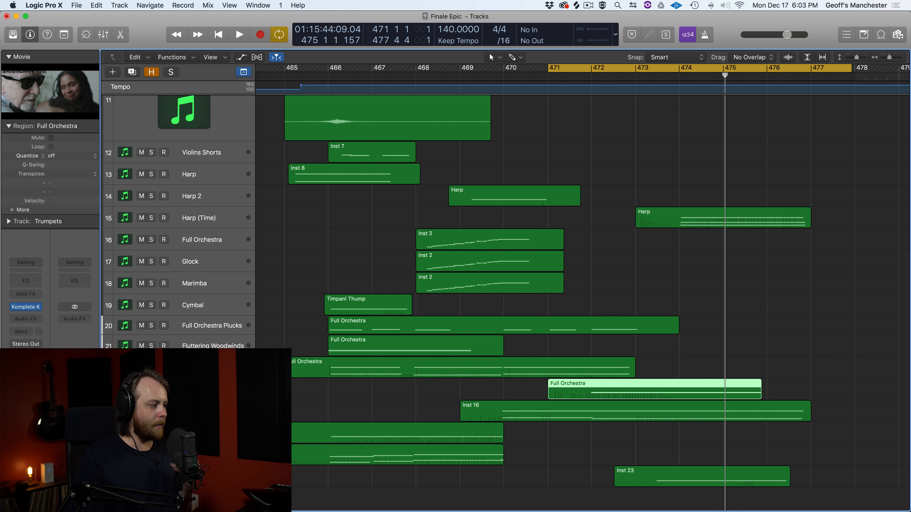
{"action": "key", "text": "ctrl+s"}
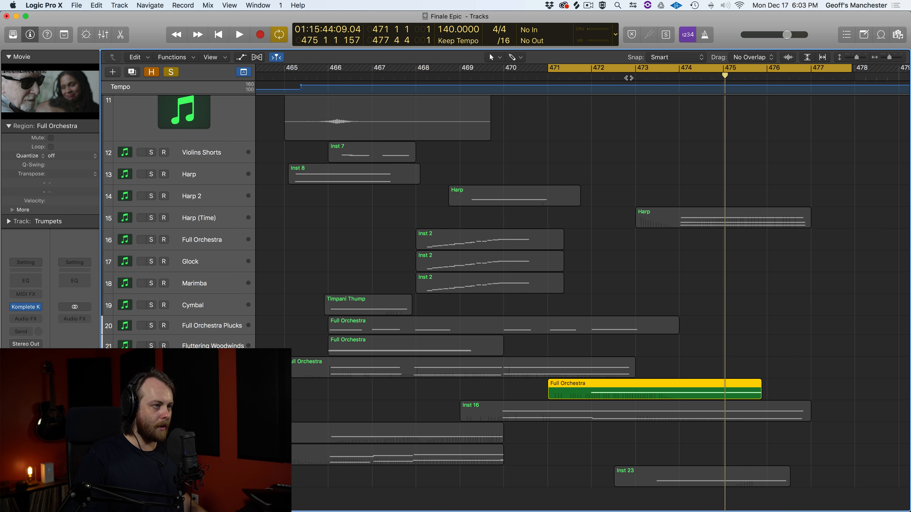
{"action": "left_click", "coordinate": [611, 76]}
{"action": "left_click", "coordinate": [591, 79]}
{"action": "key", "text": "c"}
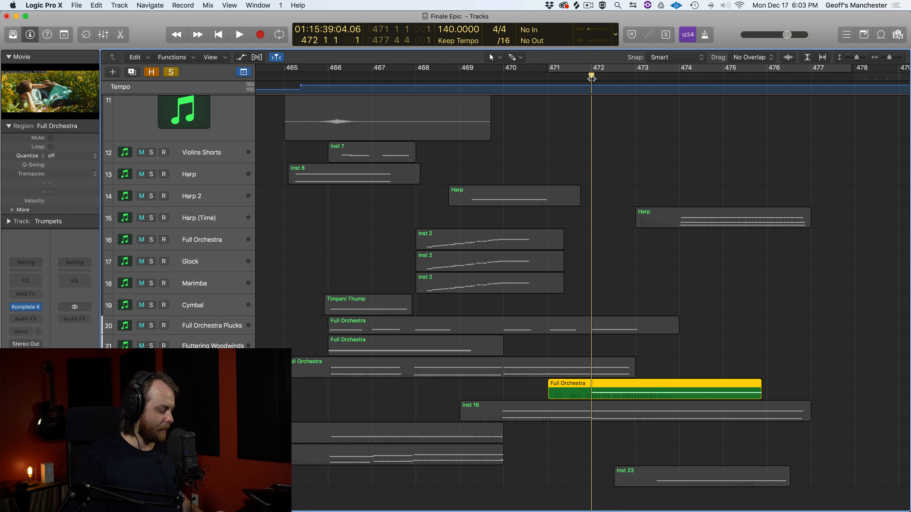
{"action": "key", "text": "space"}
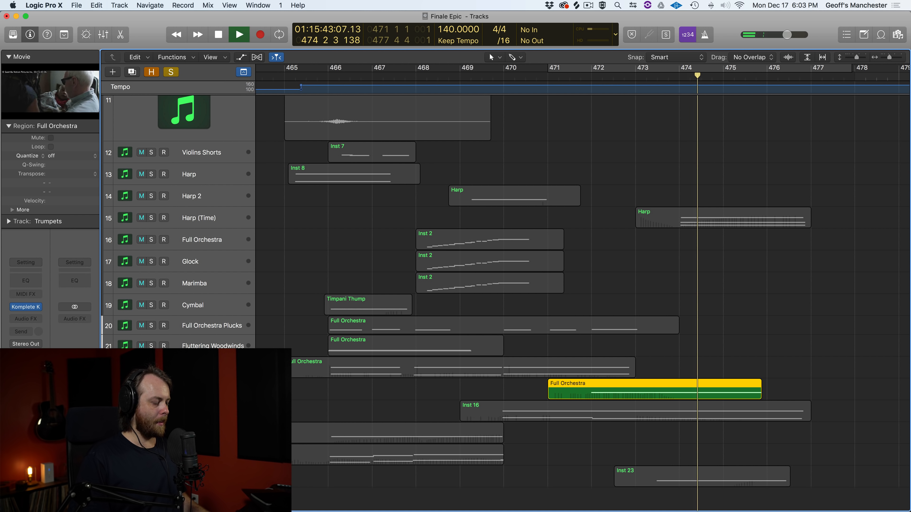
{"action": "key", "text": "space"}
{"action": "key", "text": "super+a"}
- Select and solo the Choral track, and place the playhead at beat 3 of bar 469
{"action": "key", "text": "Down"}
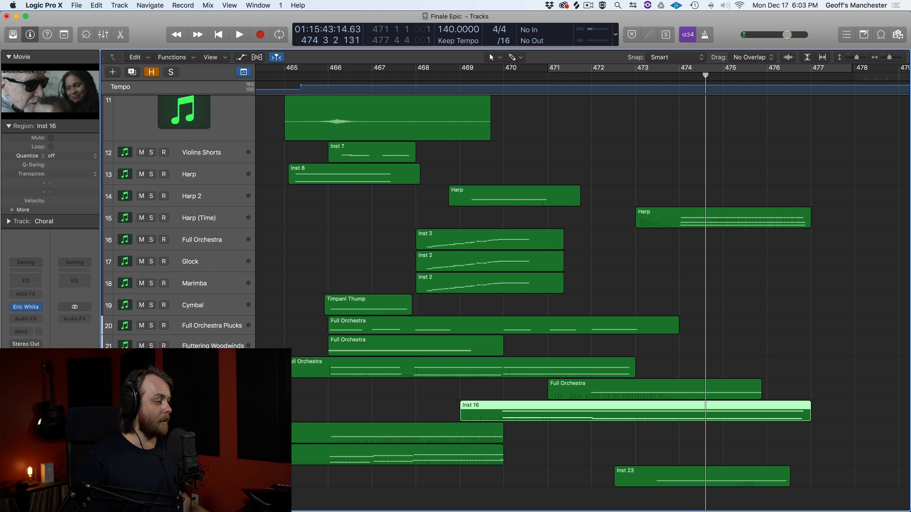
{"action": "key", "text": "ctrl+s"}
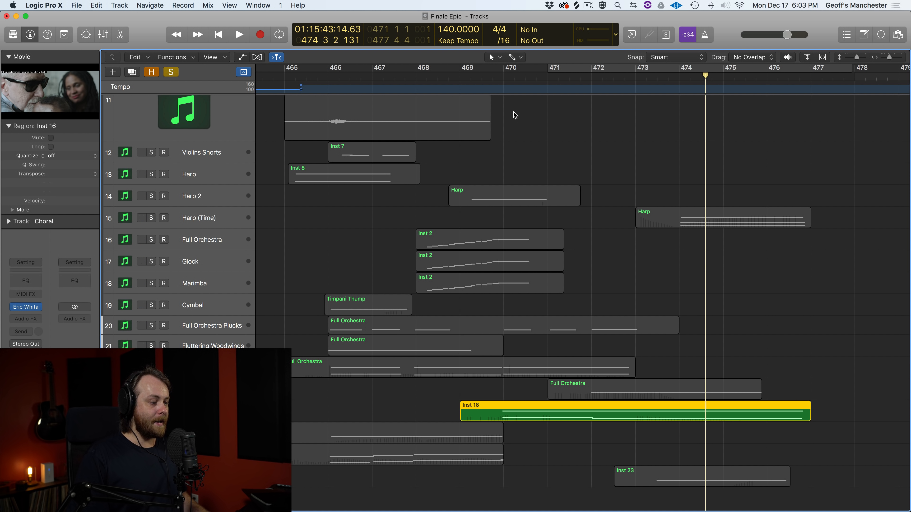
{"action": "left_click", "coordinate": [498, 74]}
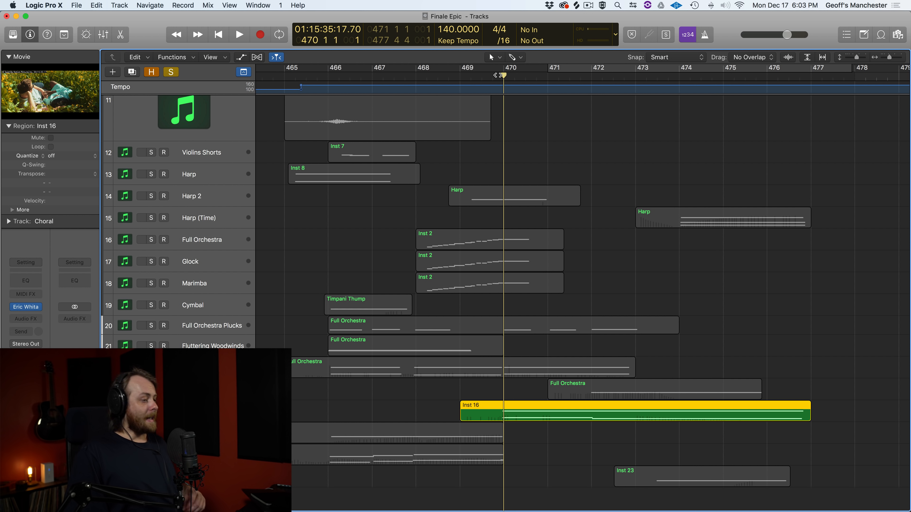
{"action": "left_click", "coordinate": [483, 75]}
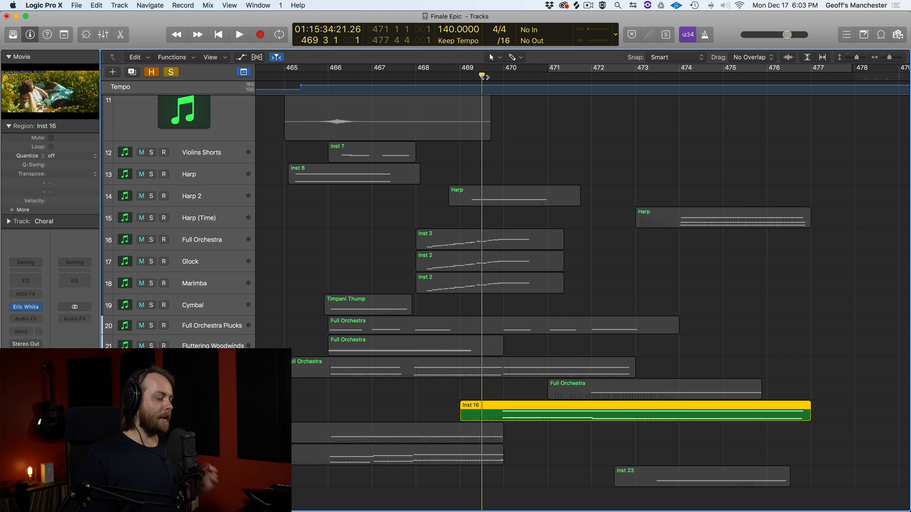
- Open the Choral track's Eric Whitacre Choir instrument, move its window off the ruler, and play the part from bar 469
{"action": "left_click", "coordinate": [27, 308]}
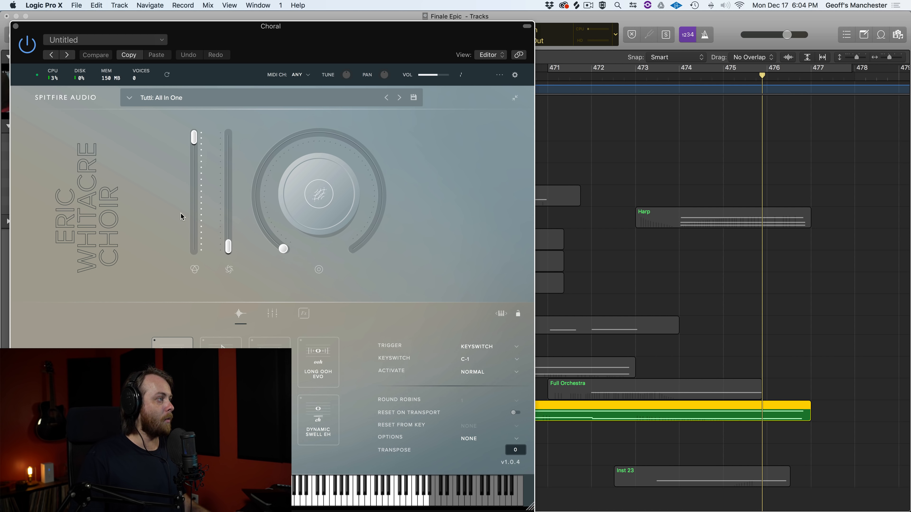
{"action": "left_click_drag", "start_coordinate": [376, 47], "coordinate": [275, 48]}
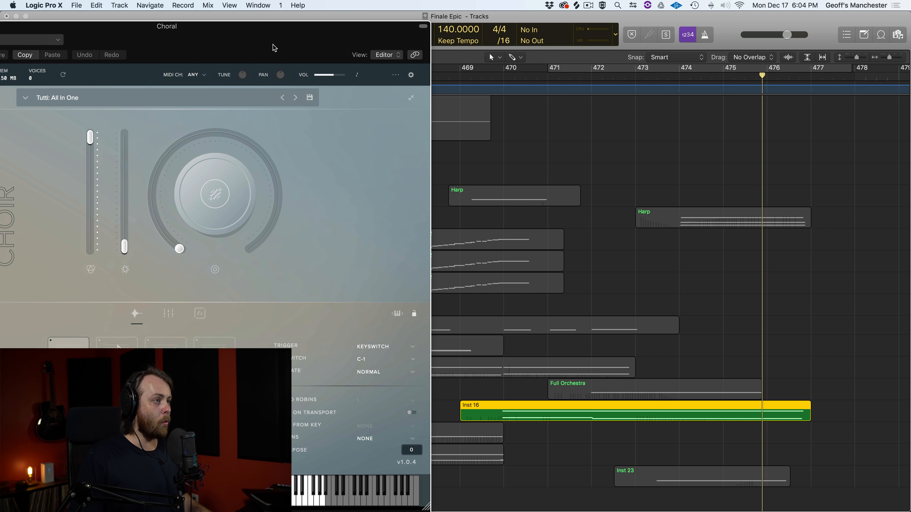
{"action": "double_click", "coordinate": [493, 74]}
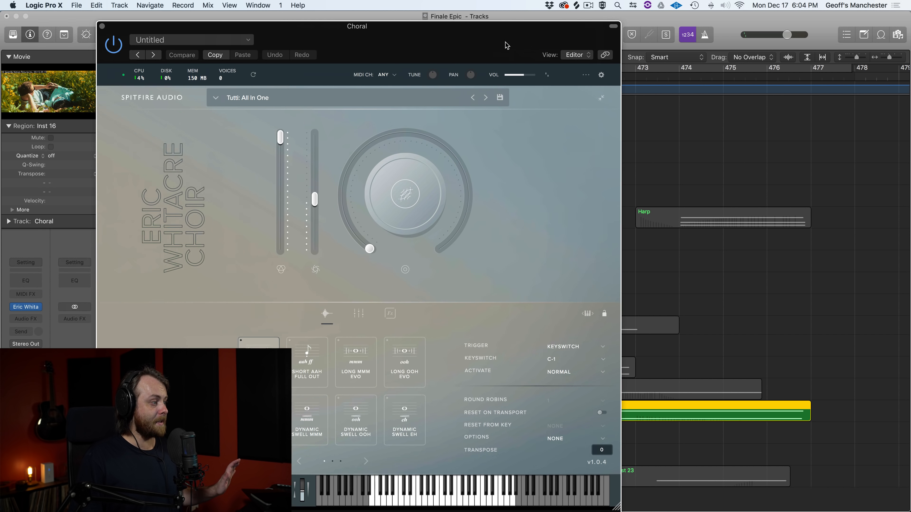
- Close the Choral track's Eric Whitacre Choir window, show the track automation, and enlarge the Choral track's lane
{"action": "left_click_drag", "start_coordinate": [316, 46], "coordinate": [503, 45]}
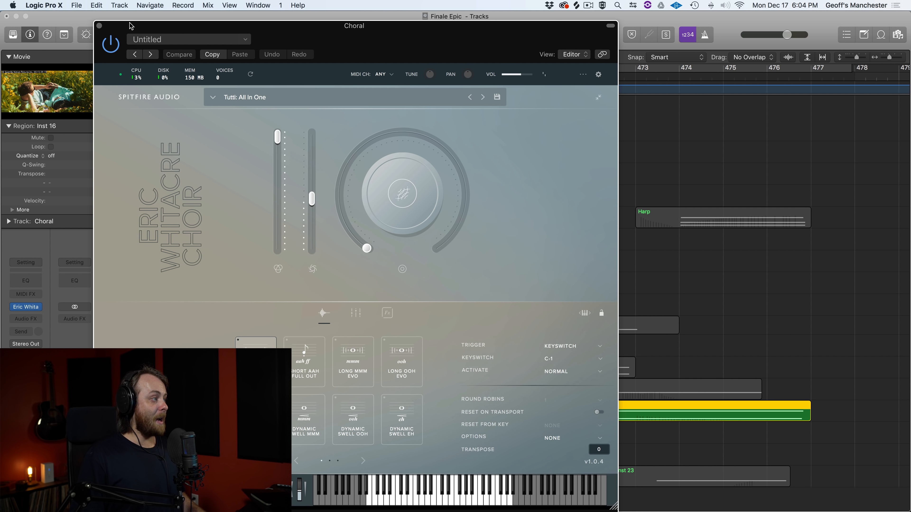
{"action": "left_click", "coordinate": [100, 26]}
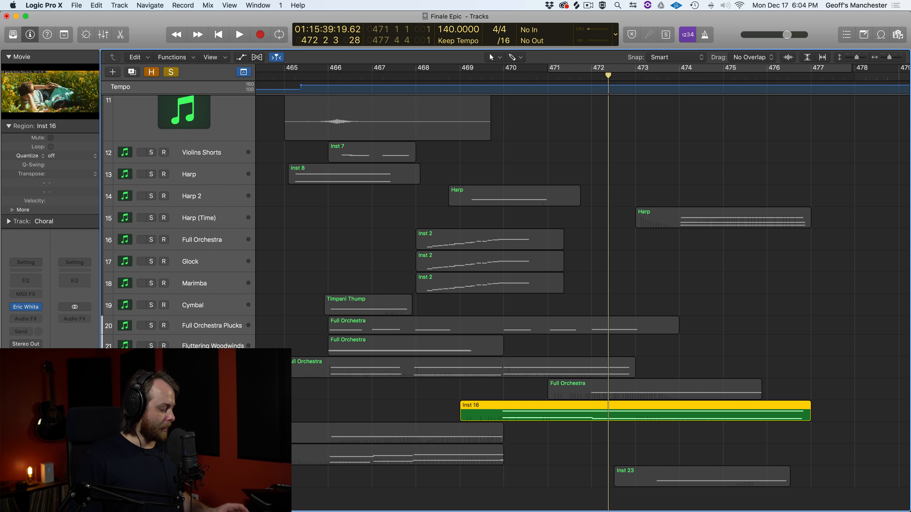
{"action": "key", "text": "a"}
{"action": "key", "text": "a"}
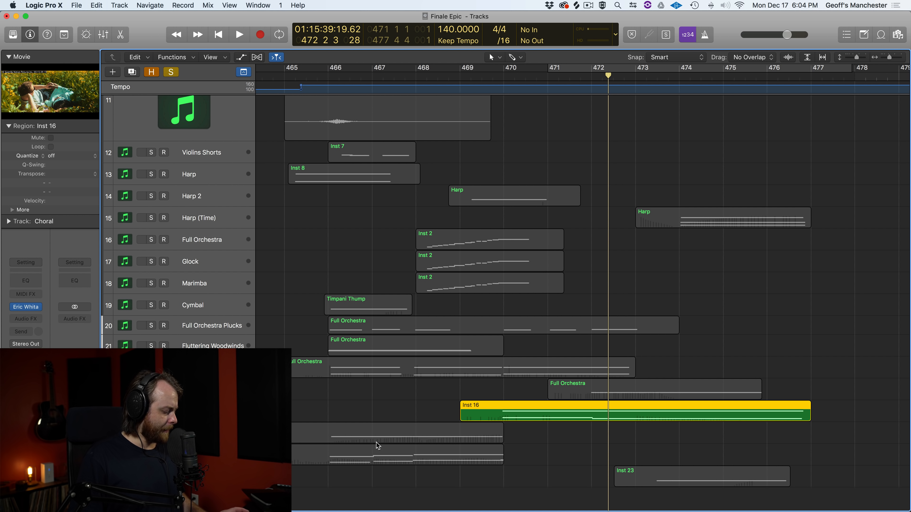
{"action": "left_click", "coordinate": [356, 414]}
{"action": "left_click", "coordinate": [503, 409]}
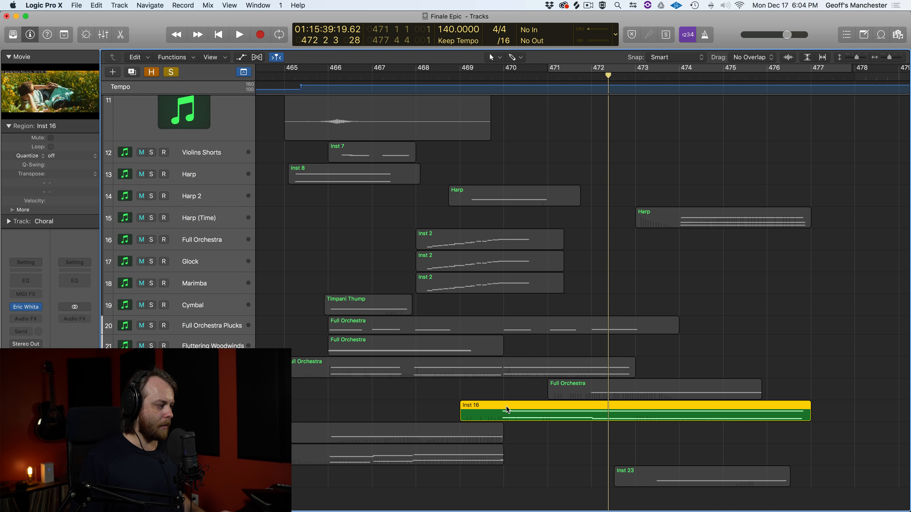
{"action": "key", "text": "a"}
{"action": "key", "text": "a"}
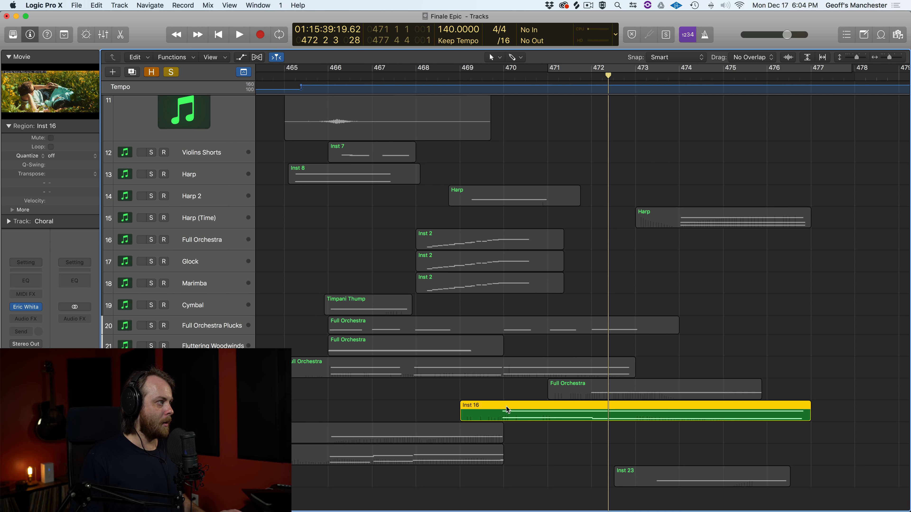
{"action": "key", "text": "a"}
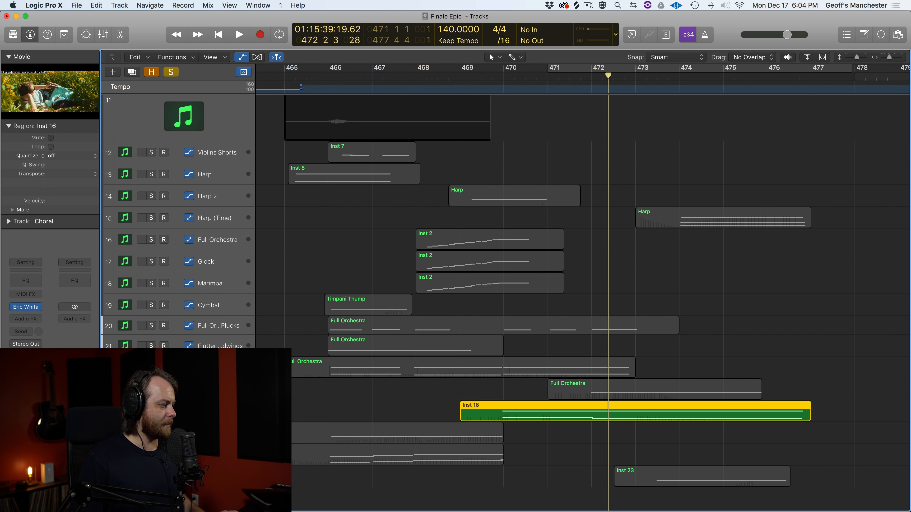
{"action": "key", "text": "z"}
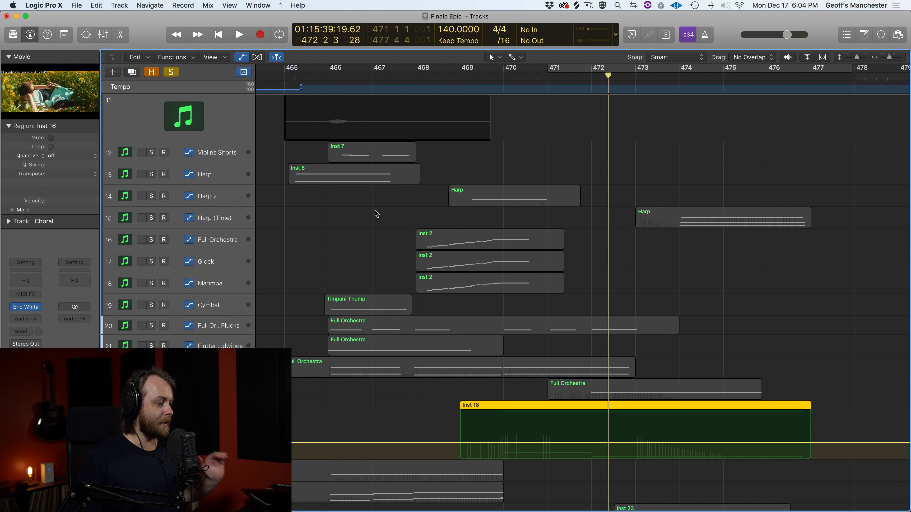
- Play the soloed Choral part from bar 469 into bar 474
{"action": "left_click", "coordinate": [461, 74]}
{"action": "key", "text": "space"}
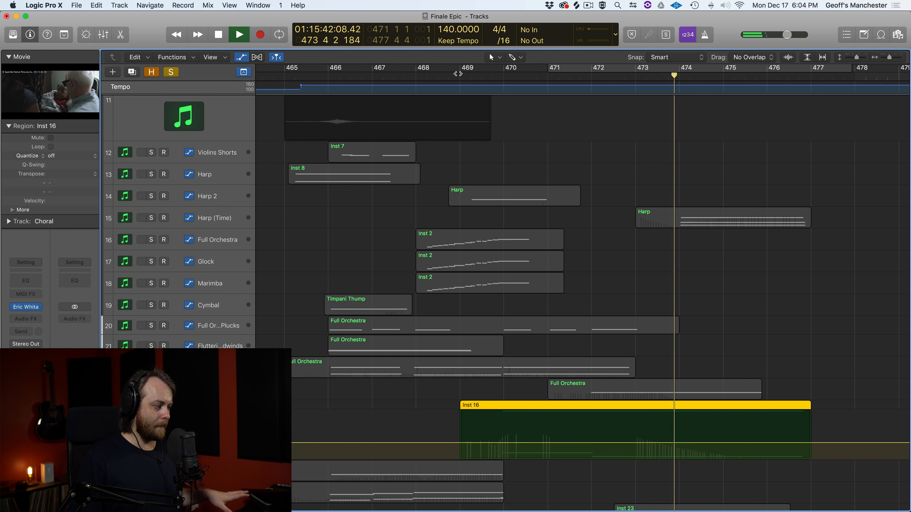
{"action": "key", "text": "space"}
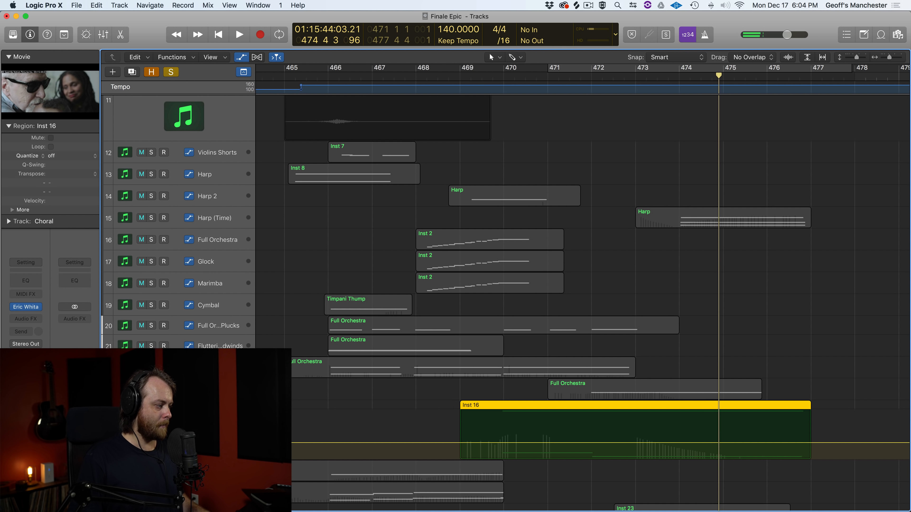
- Turn off the Choral solo and play the full arrangement from the second half of bar 469 into bar 476
{"action": "key", "text": "ctrl+s"}
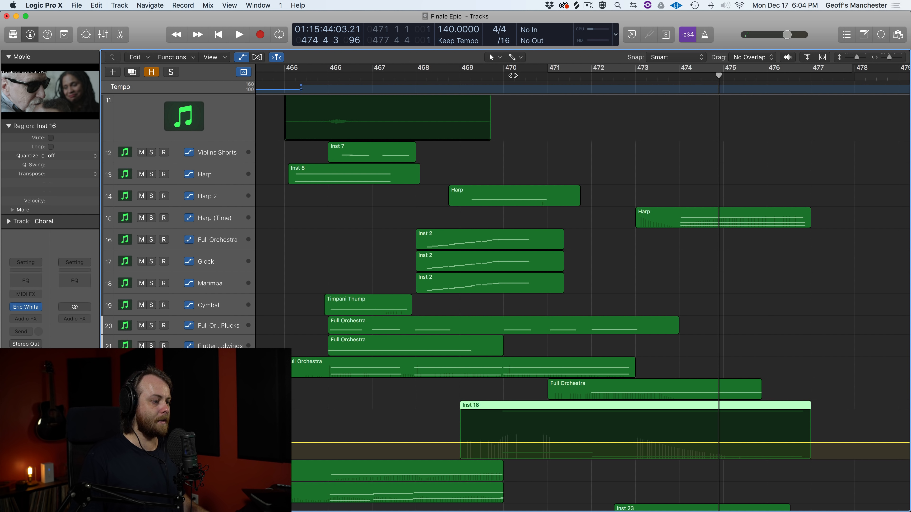
{"action": "left_click_drag", "start_coordinate": [513, 75], "coordinate": [492, 75]}
{"action": "key", "text": "space"}
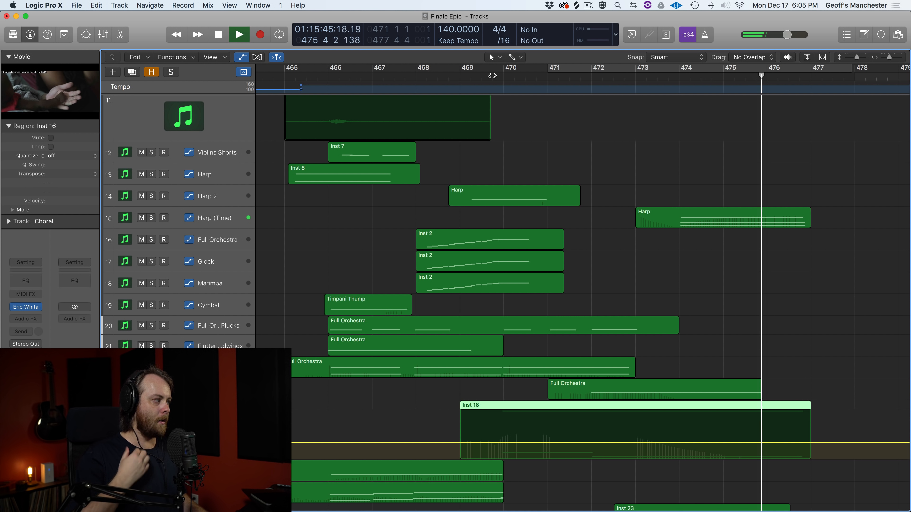
{"action": "key", "text": "space"}
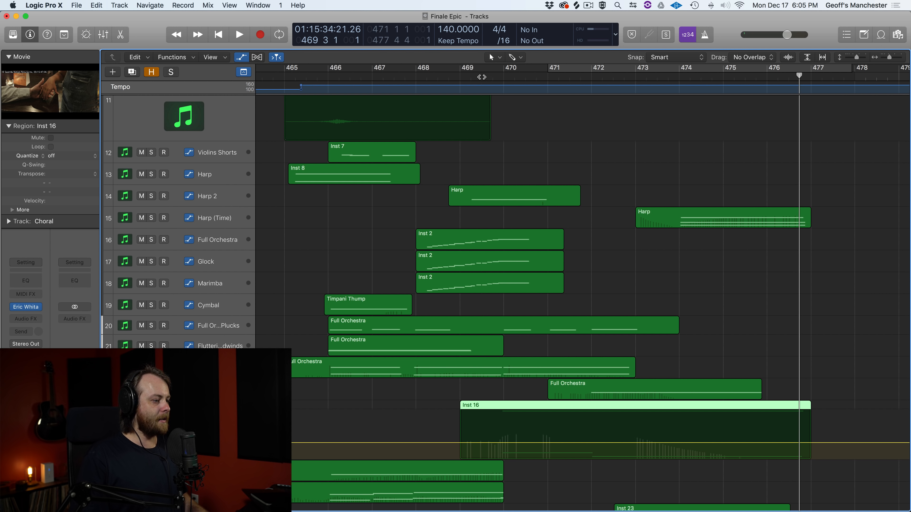
- Reduce the Choral track's lane height and place the playhead at beat 4 of bar 465
{"action": "left_click", "coordinate": [482, 77]}
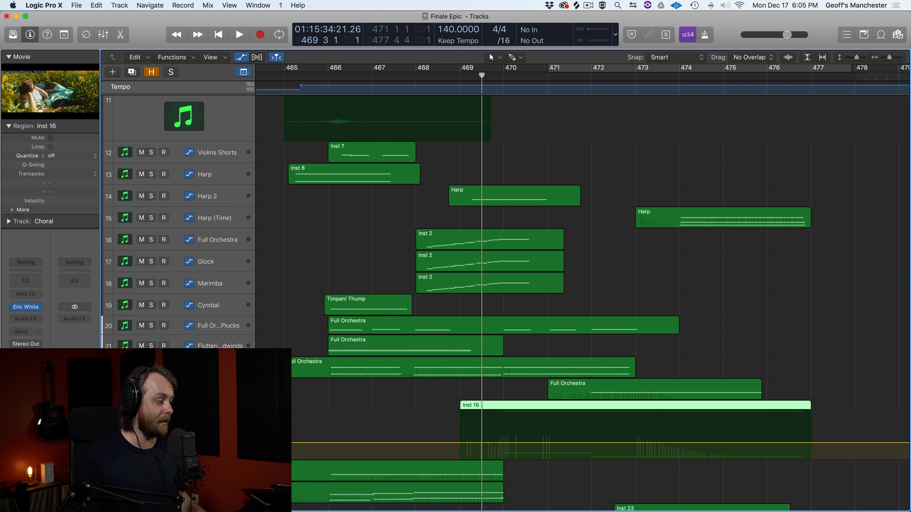
{"action": "left_click_drag", "start_coordinate": [123, 459], "coordinate": [124, 425]}
{"action": "scroll", "coordinate": [371, 427], "scroll_direction": "left", "scroll_amount": 5}
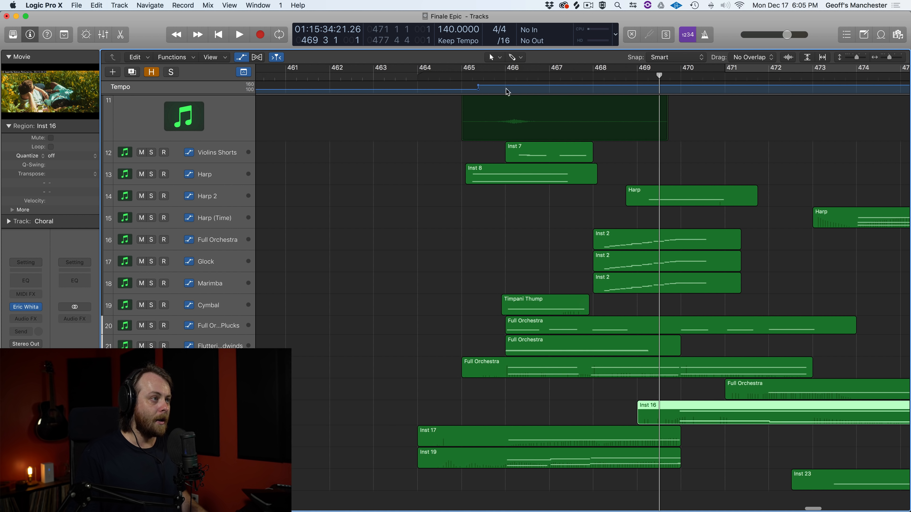
{"action": "left_click", "coordinate": [497, 77]}
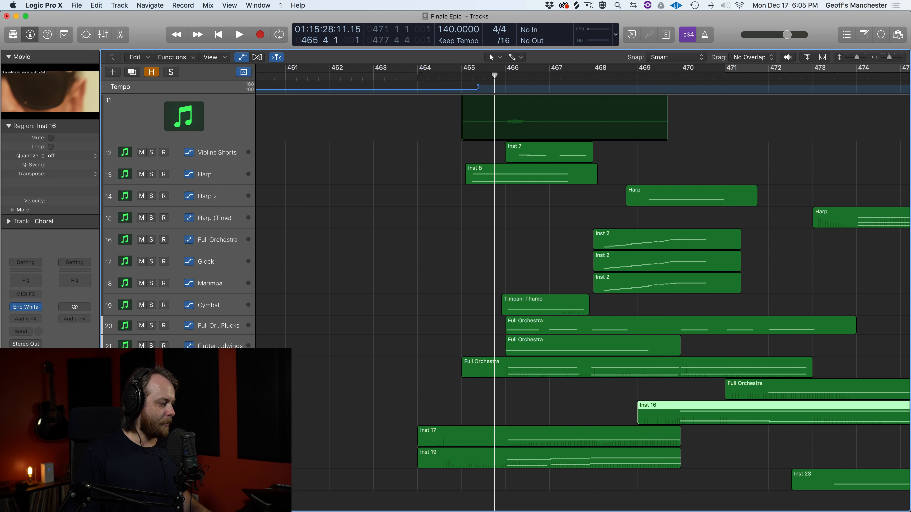
- Solo and select the Solo Horn track, and hide the track automation
{"action": "left_click", "coordinate": [151, 436]}
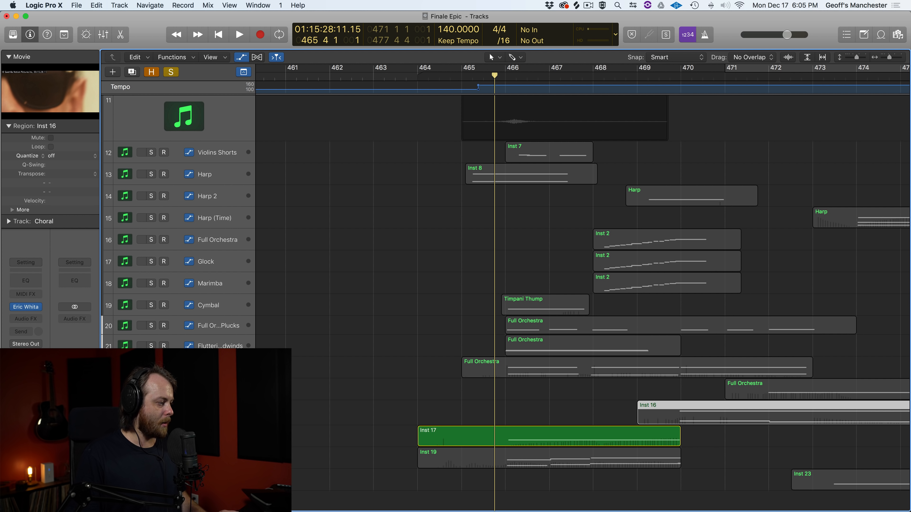
{"action": "key", "text": "a"}
{"action": "scroll", "coordinate": [123, 210], "scroll_direction": "down", "scroll_amount": 4}
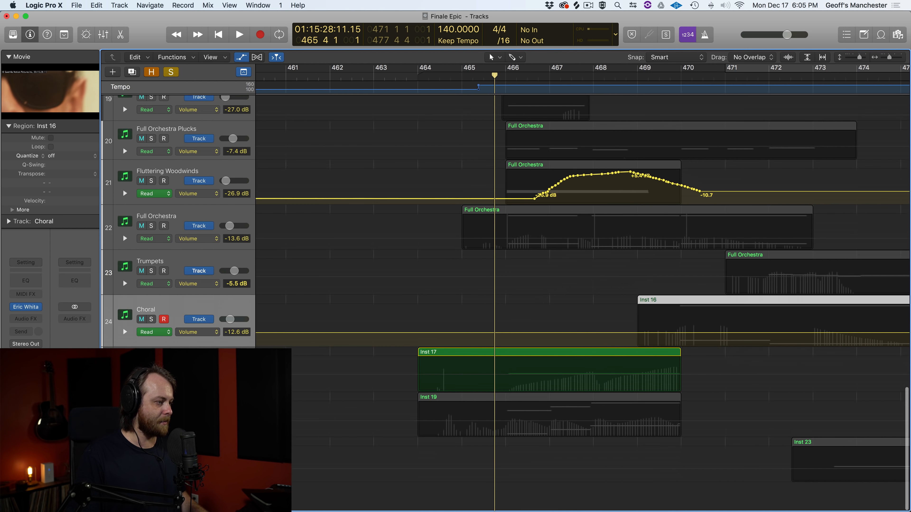
{"action": "key", "text": "a"}
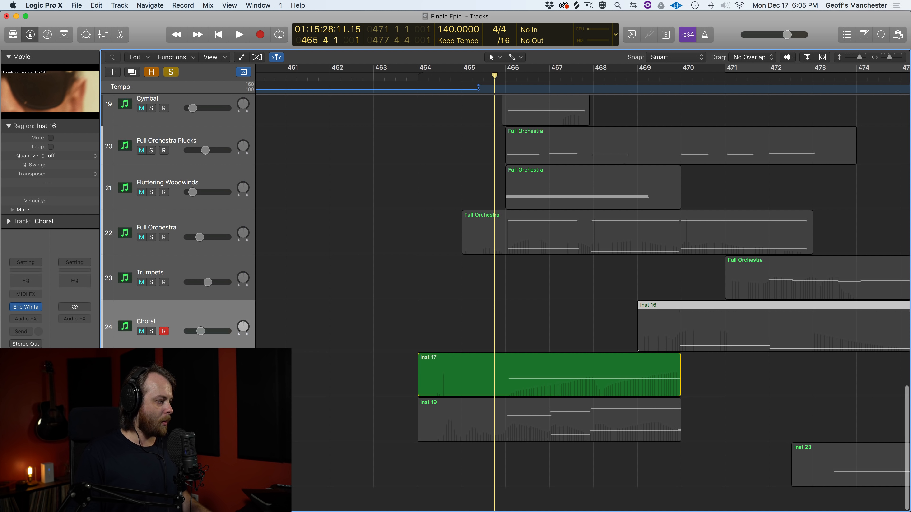
{"action": "left_click", "coordinate": [180, 370]}
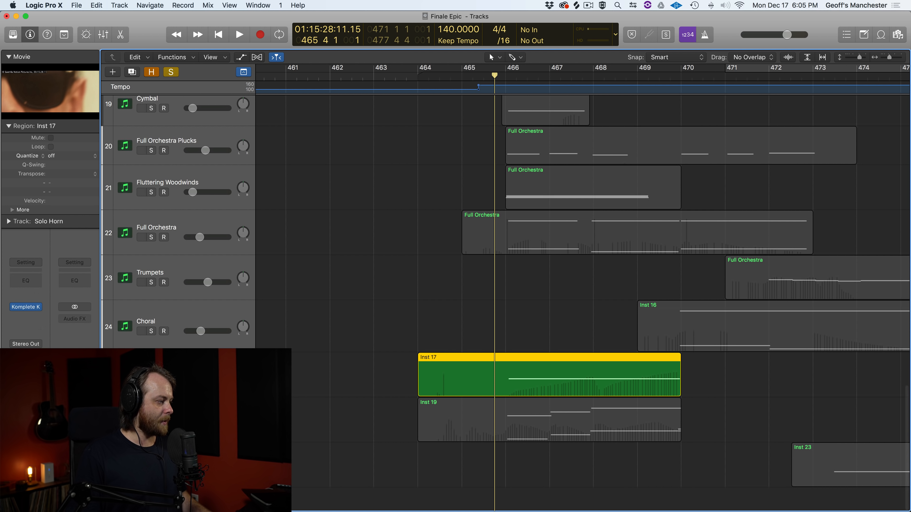
- Look at the Solo Horn's Kontakt instrument, close it, and play the soloed part from bar 465 into bar 470
{"action": "left_click", "coordinate": [29, 308]}
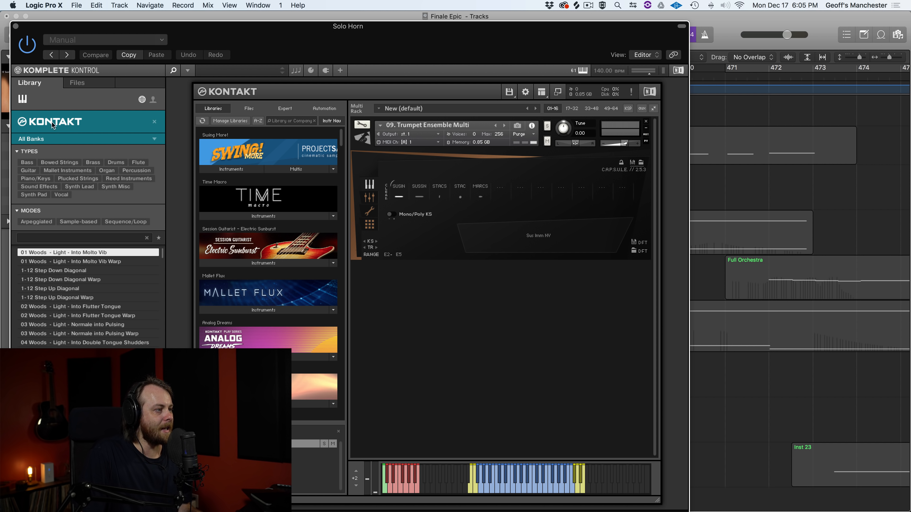
{"action": "left_click", "coordinate": [16, 27]}
{"action": "key", "text": "space"}
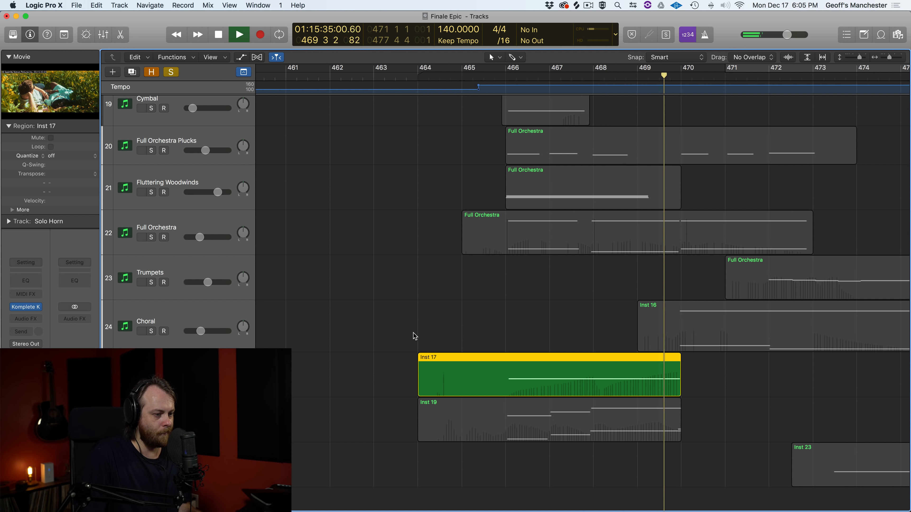
{"action": "key", "text": "space"}
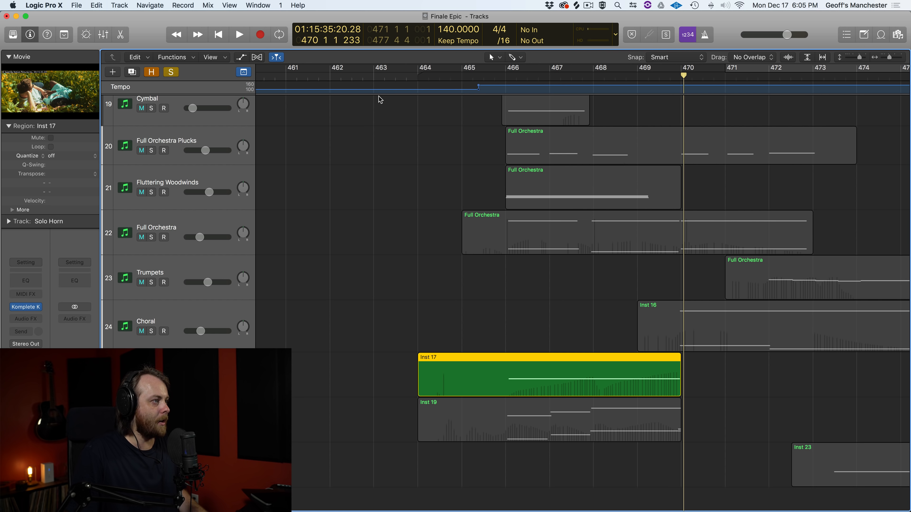
- Turn off the horn solo and play from beat 3 of bar 465 into bar 472, toggling the solo to compare
{"action": "left_click", "coordinate": [396, 75]}
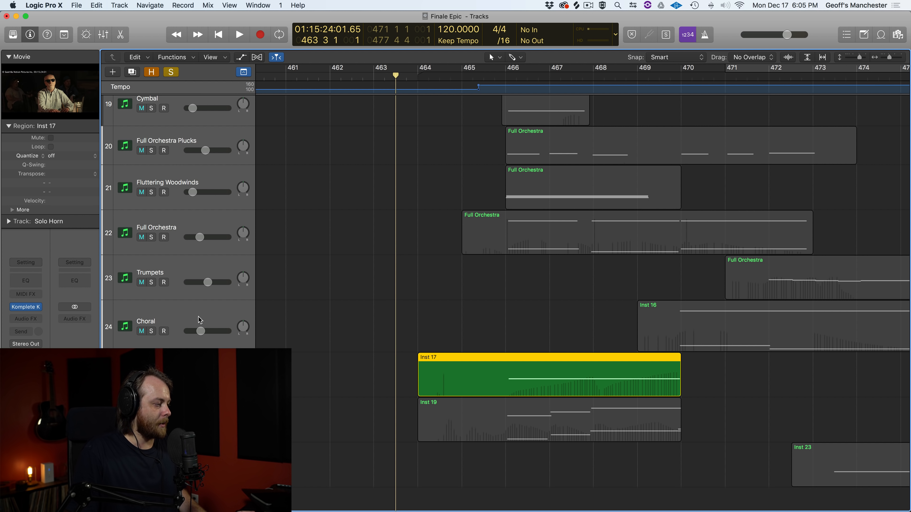
{"action": "key", "text": "ctrl+s"}
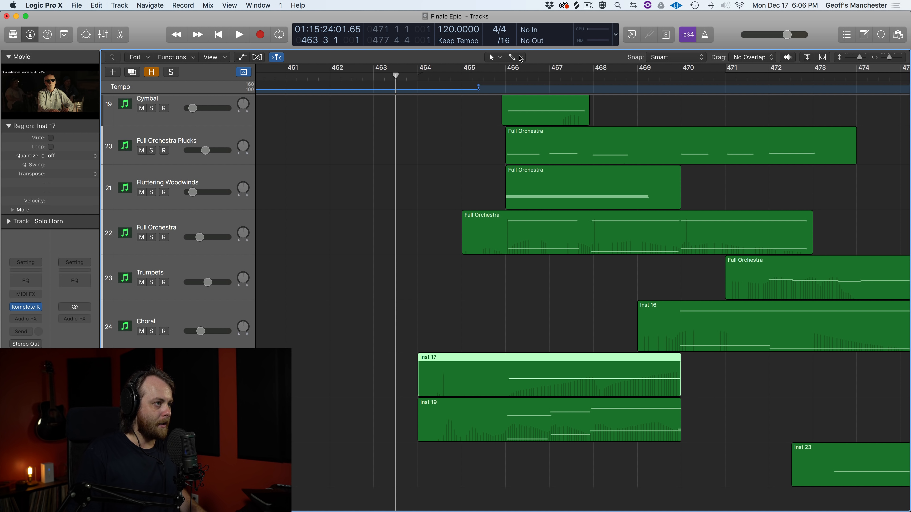
{"action": "left_click", "coordinate": [484, 77]}
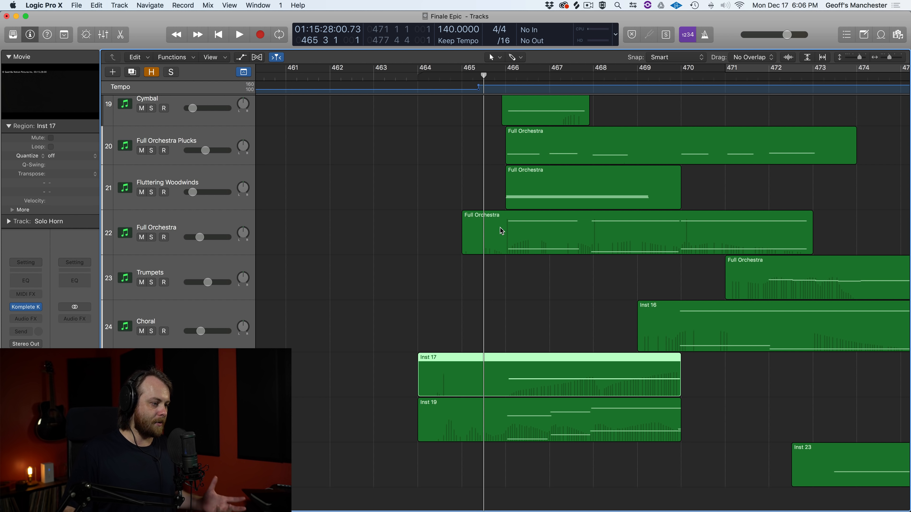
{"action": "key", "text": "space"}
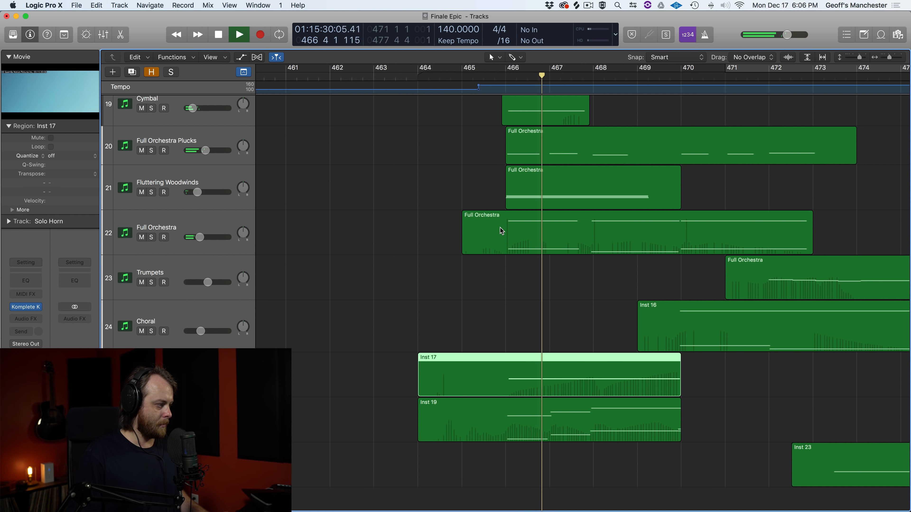
{"action": "key", "text": "ctrl+s"}
{"action": "key", "text": "ctrl+s"}
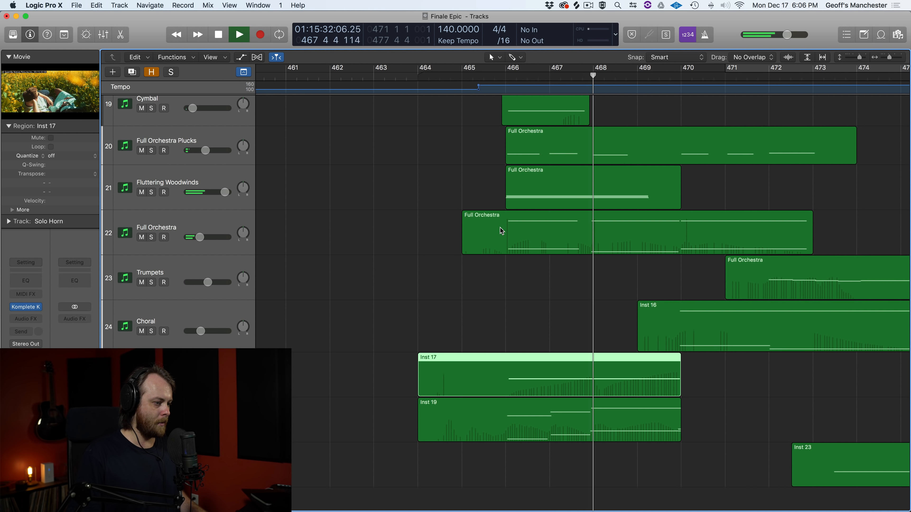
{"action": "key", "text": "ctrl+s"}
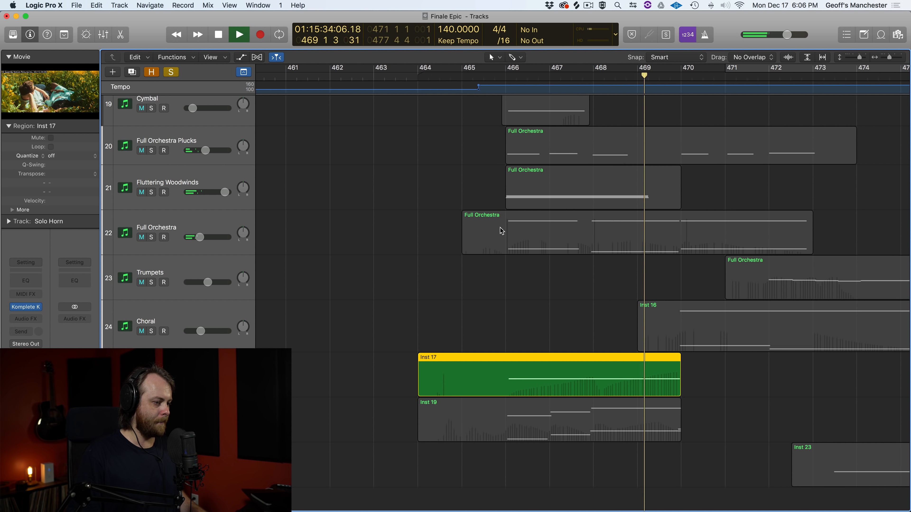
{"action": "key", "text": "ctrl+s"}
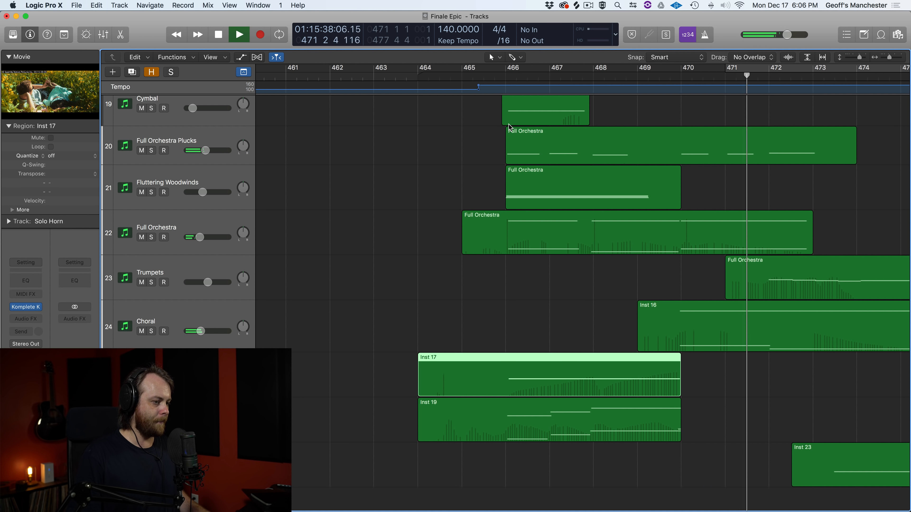
{"action": "key", "text": "space"}
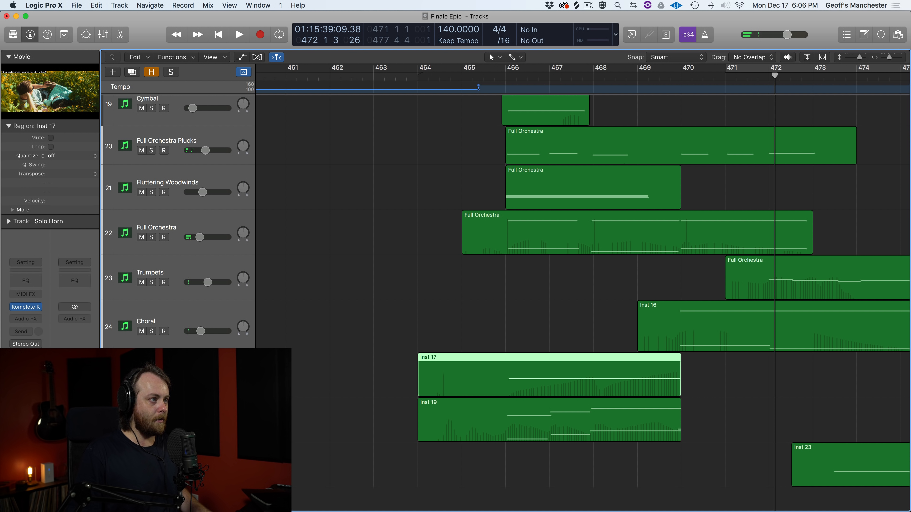
- Play the full arrangement again from beat 3 of bar 465 into bar 475
{"action": "left_click", "coordinate": [483, 76]}
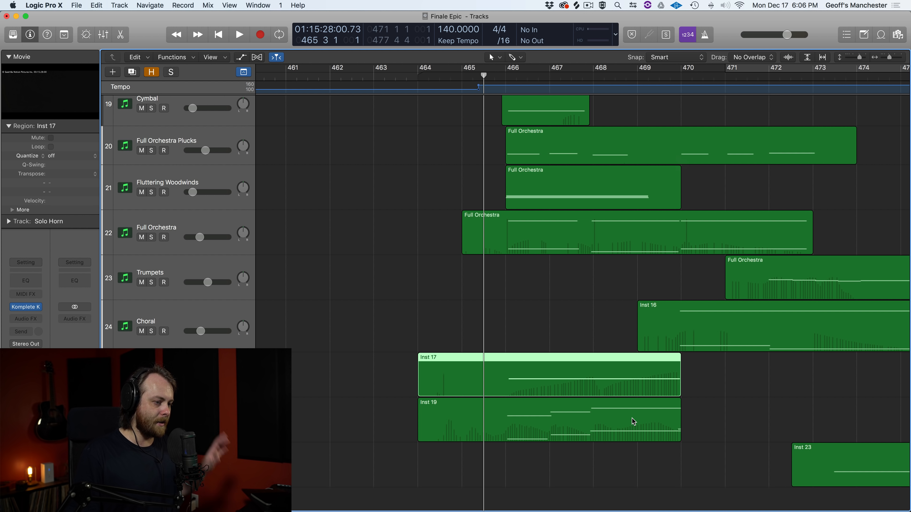
{"action": "key", "text": "space"}
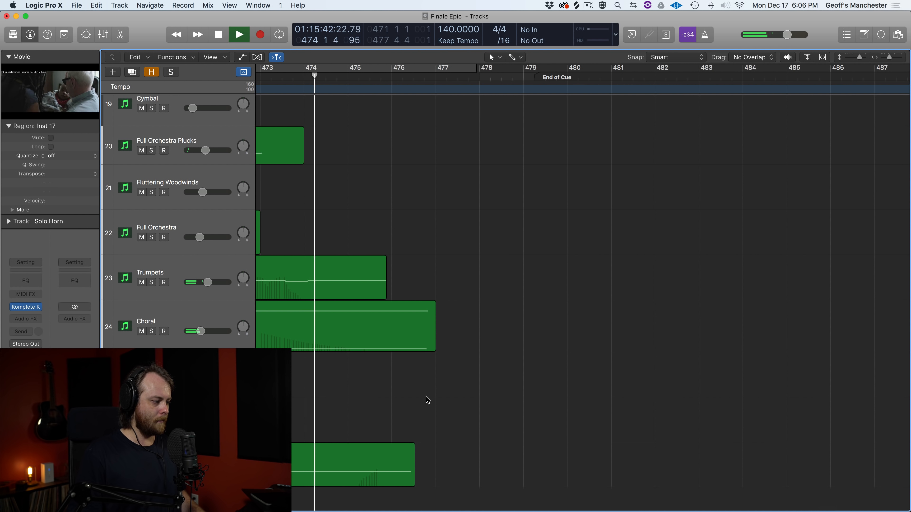
{"action": "scroll", "coordinate": [425, 399], "scroll_direction": "left", "scroll_amount": 10}
{"action": "key", "text": "space"}
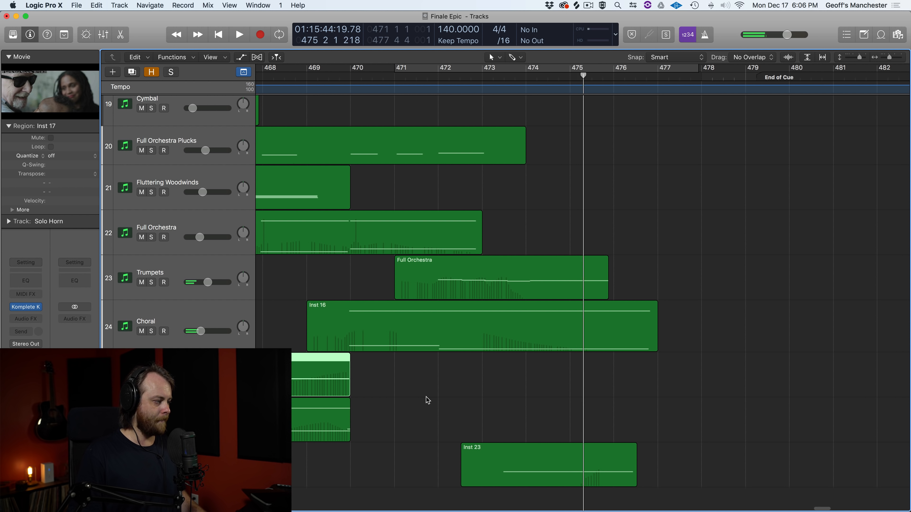
- Select the Low Strings track's Inst 19 region and open the track's Komplete Kontrol instrument
{"action": "scroll", "coordinate": [427, 400], "scroll_direction": "left", "scroll_amount": 10}
{"action": "left_click", "coordinate": [463, 420]}
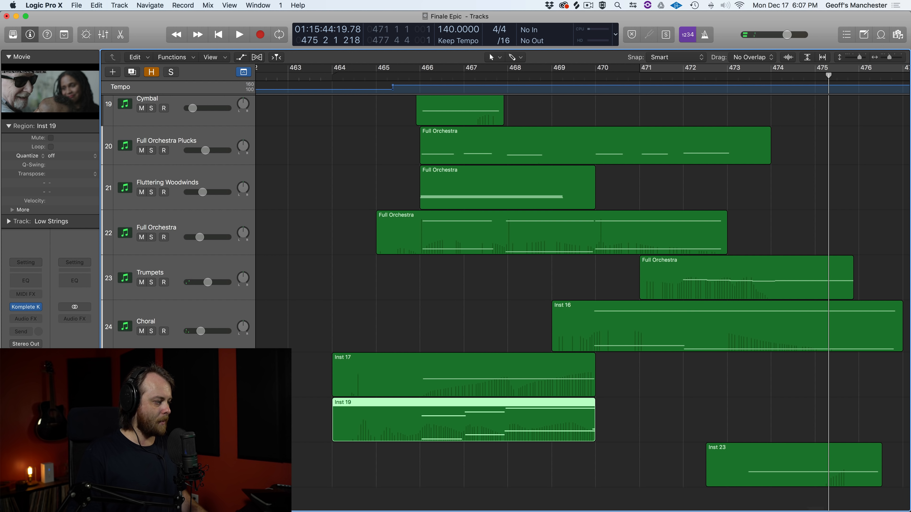
{"action": "left_click", "coordinate": [26, 307]}
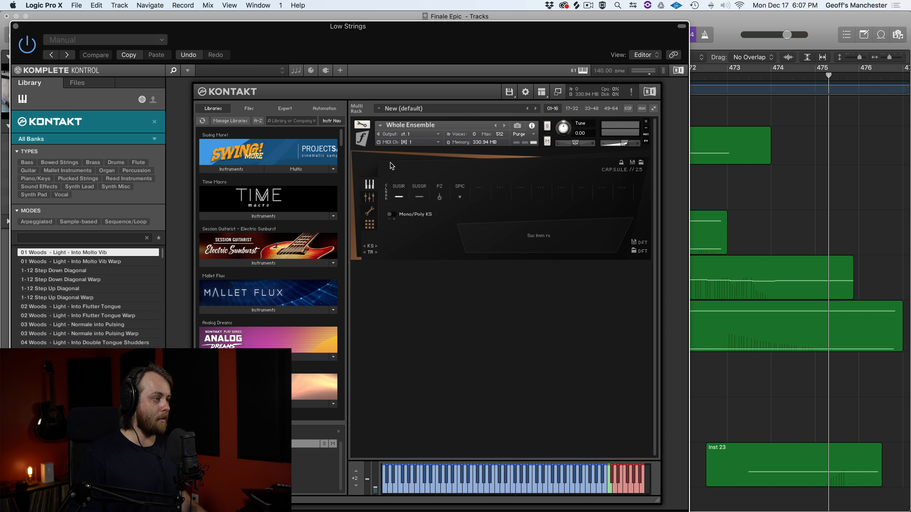
- Close the Low Strings instrument and stop the full arrangement's playback in bar 468
{"action": "left_click", "coordinate": [16, 26]}
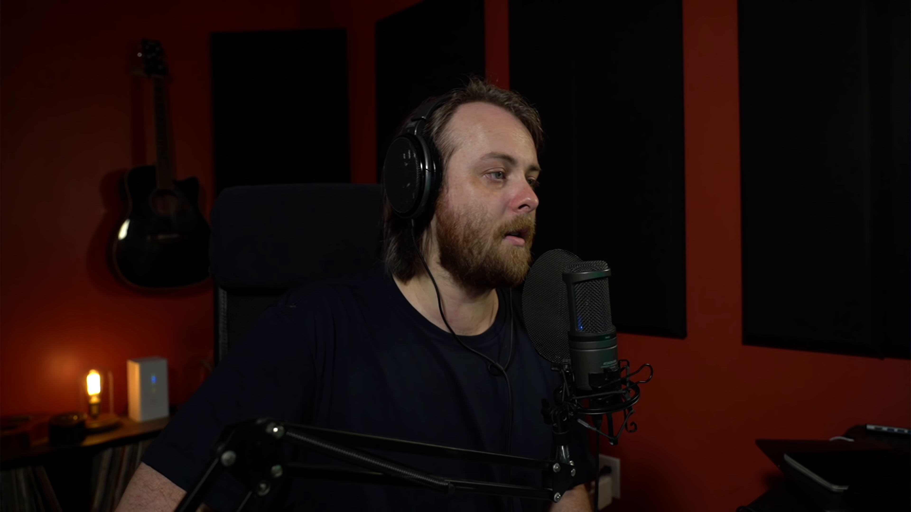
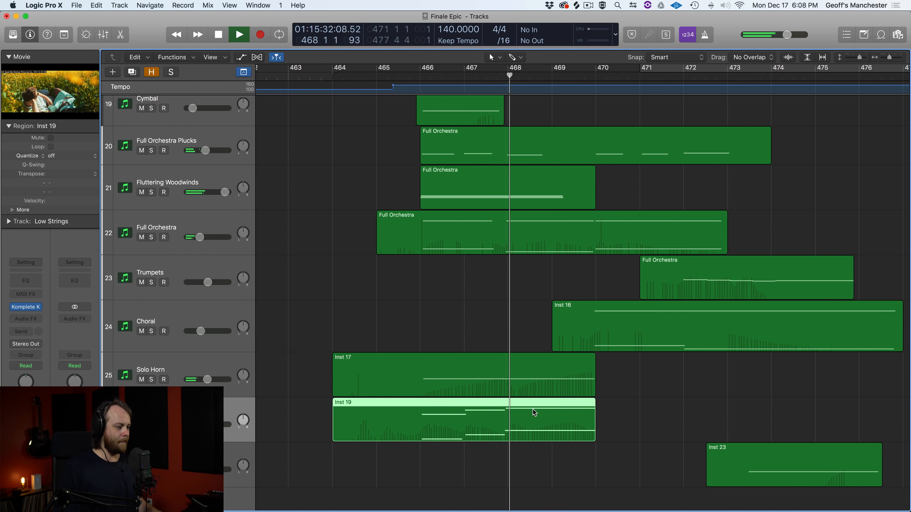
{"action": "key", "text": "space"}
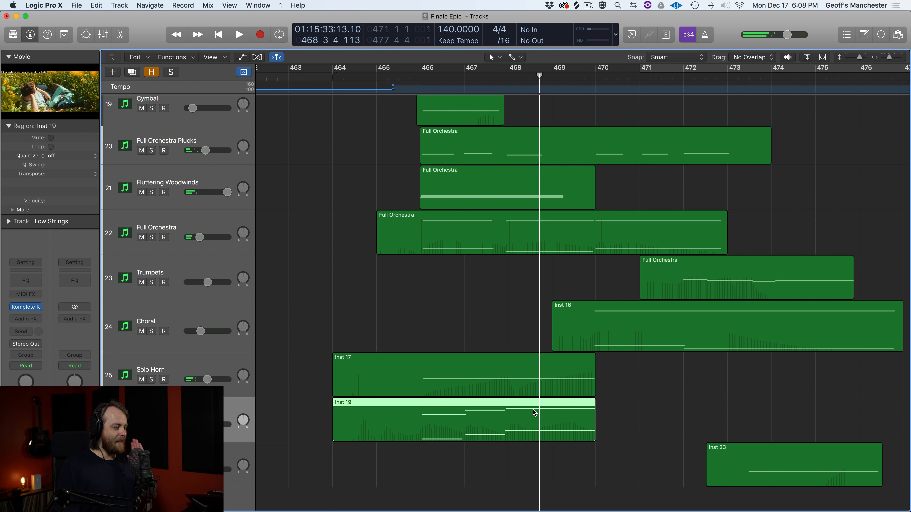
- Solo Full Orchestra track 22 and play it briefly from late in bar 465 into bar 466
{"action": "scroll", "coordinate": [444, 417], "scroll_direction": "up", "scroll_amount": 5}
{"action": "scroll", "coordinate": [444, 418], "scroll_direction": "up", "scroll_amount": 8}
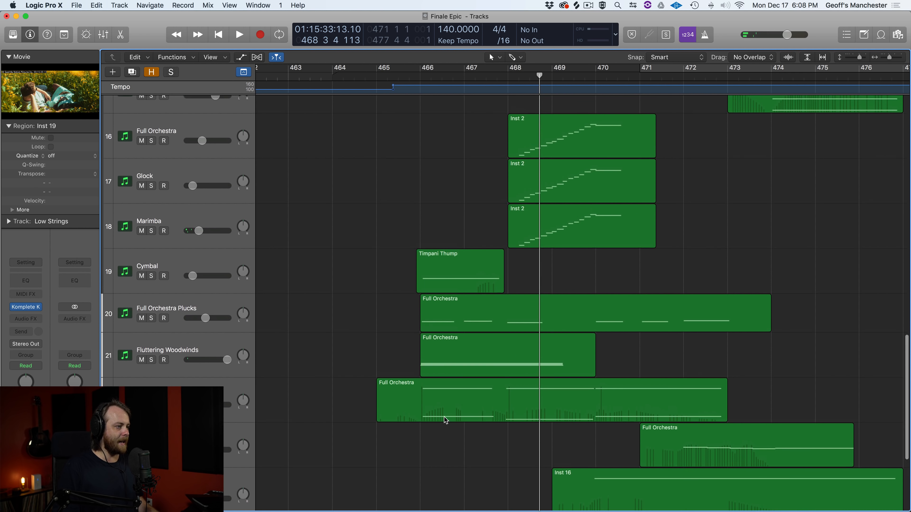
{"action": "scroll", "coordinate": [434, 393], "scroll_direction": "up", "scroll_amount": 4}
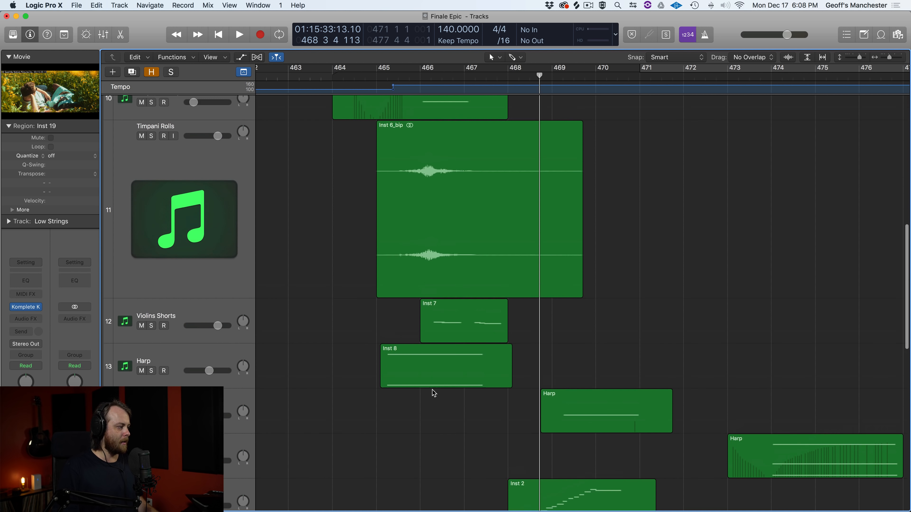
{"action": "scroll", "coordinate": [432, 390], "scroll_direction": "down", "scroll_amount": 15}
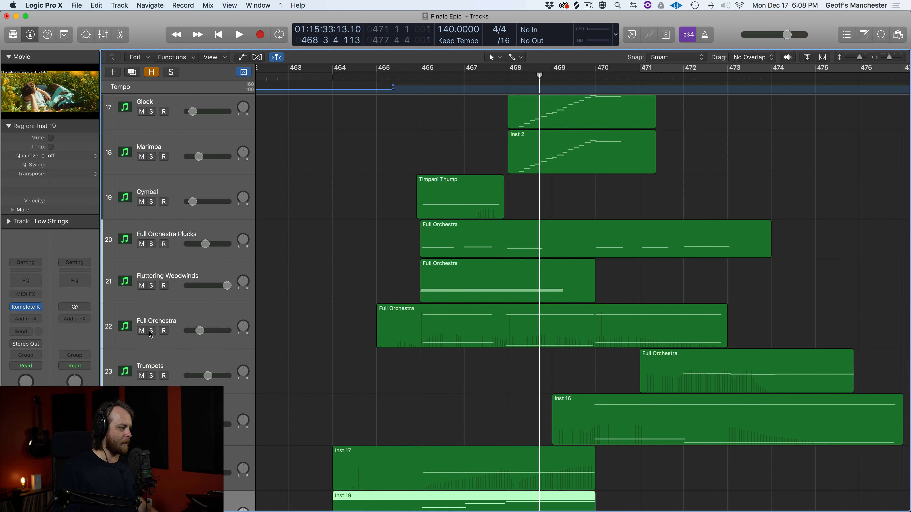
{"action": "left_click", "coordinate": [151, 330]}
{"action": "double_click", "coordinate": [415, 80]}
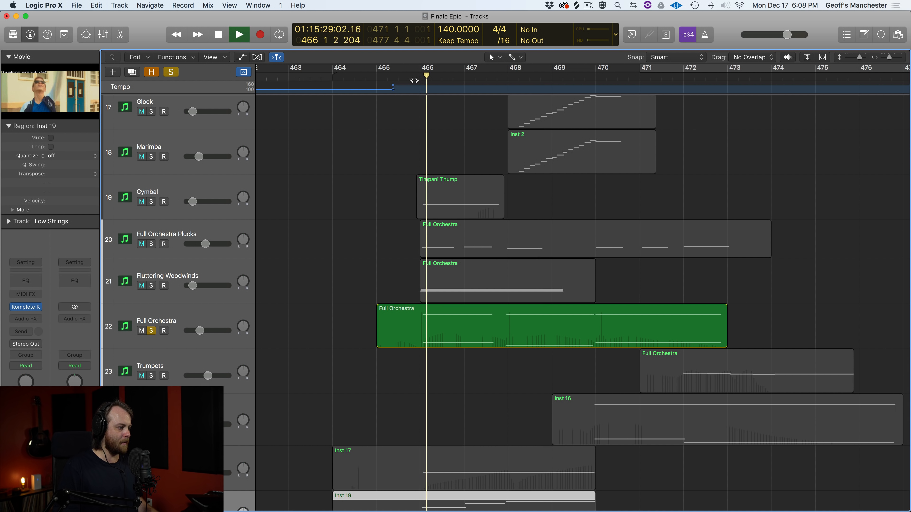
{"action": "key", "text": "space"}
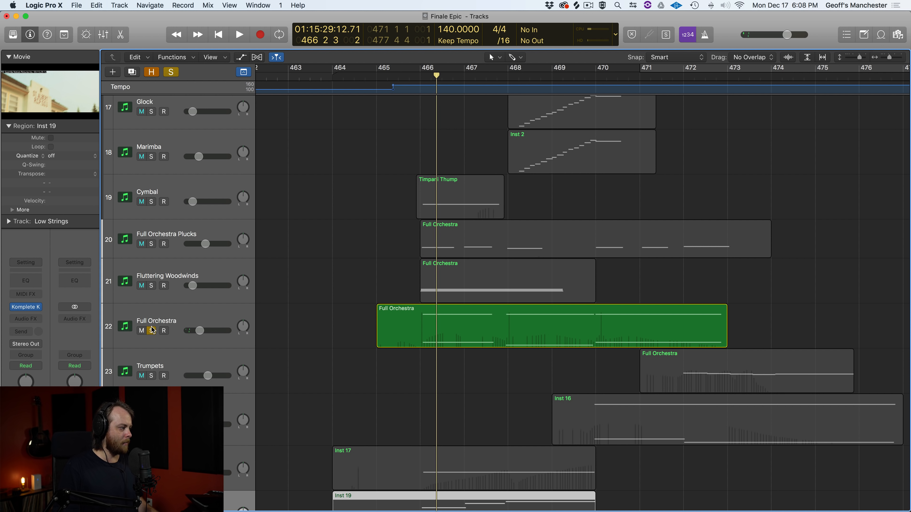
- Switch the solo to Full Orchestra Plucks and Low Strings together and play from beat 4 of bar 465 into bar 469
{"action": "left_click", "coordinate": [151, 330]}
{"action": "left_click", "coordinate": [151, 243]}
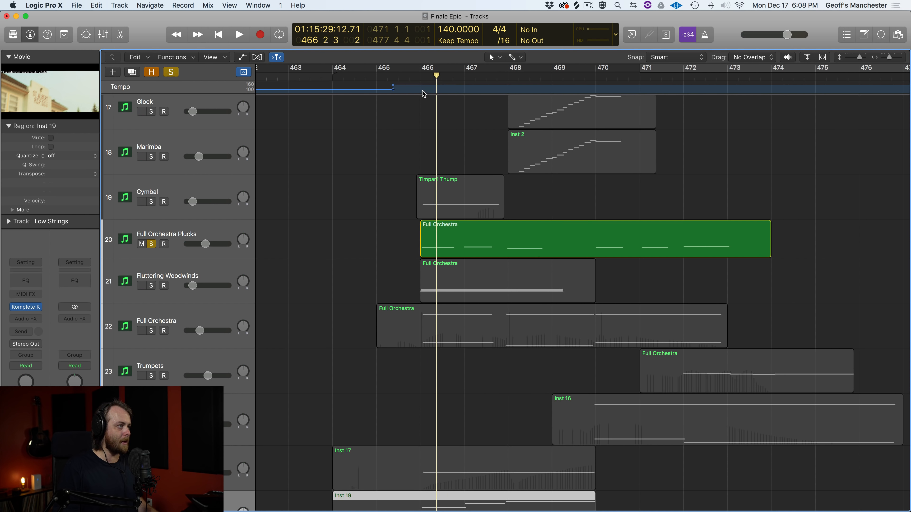
{"action": "left_click", "coordinate": [408, 78]}
{"action": "scroll", "coordinate": [581, 287], "scroll_direction": "down", "scroll_amount": 4}
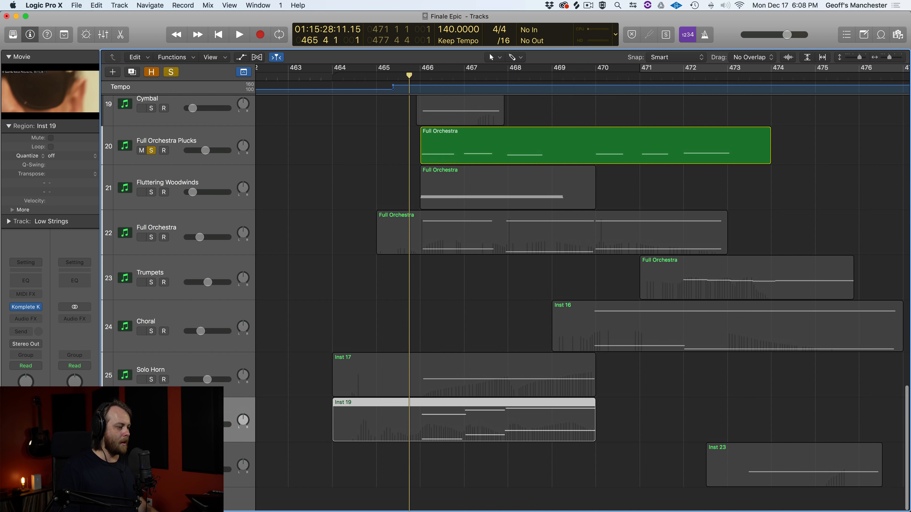
{"action": "left_click", "coordinate": [152, 425]}
{"action": "scroll", "coordinate": [511, 231], "scroll_direction": "up", "scroll_amount": 4}
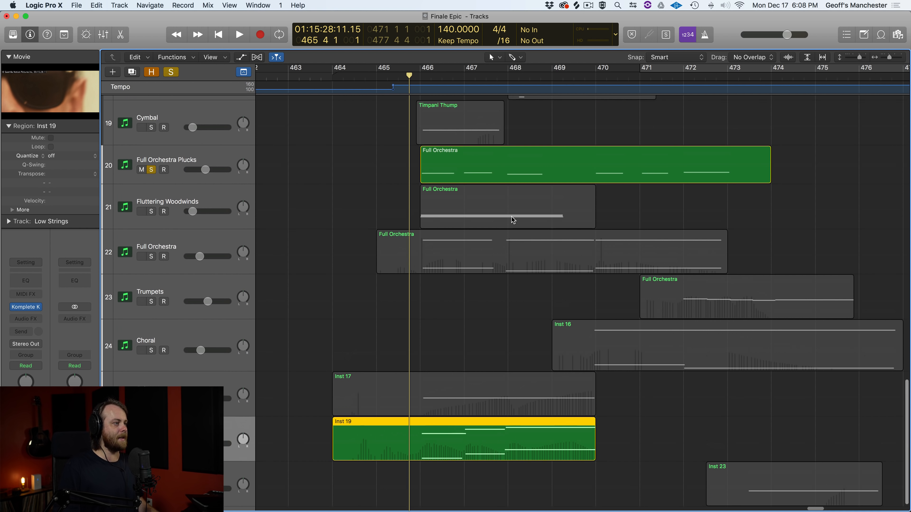
{"action": "scroll", "coordinate": [512, 223], "scroll_direction": "down", "scroll_amount": 4}
{"action": "key", "text": "space"}
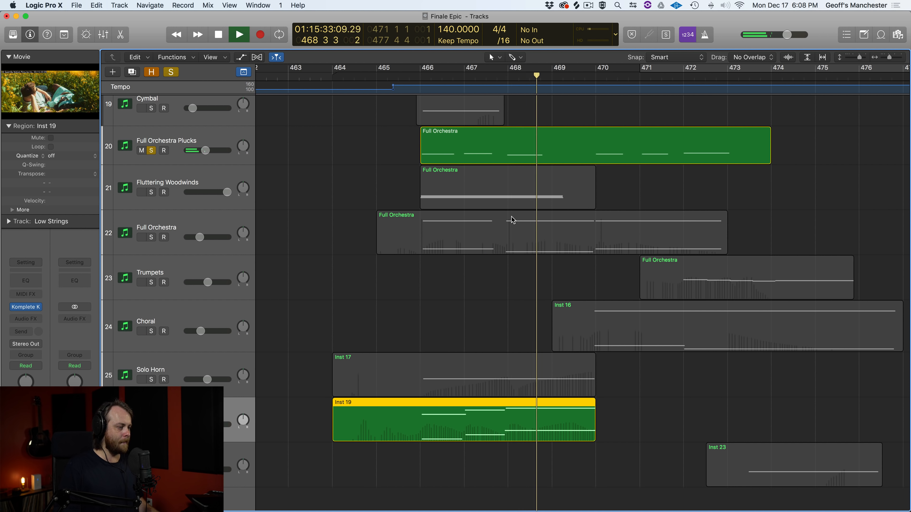
{"action": "key", "text": "space"}
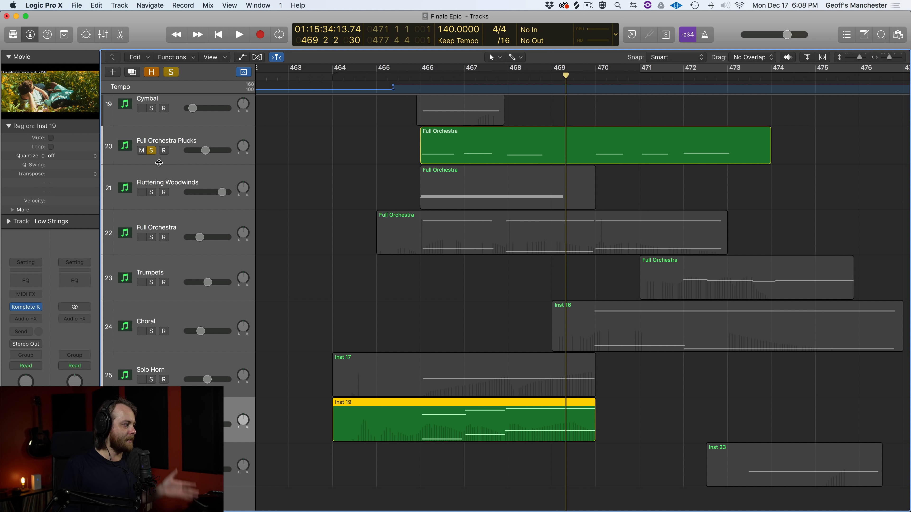
- Turn off the solos on Full Orchestra Plucks and Low Strings and show a wider span of the timeline
{"action": "left_click", "coordinate": [152, 151]}
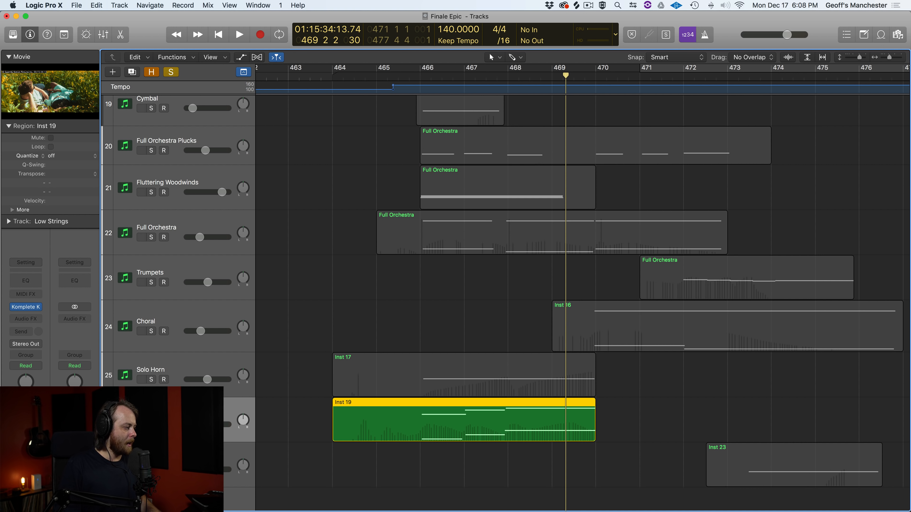
{"action": "key", "text": "ctrl+s"}
{"action": "key", "text": "super+Left"}
{"action": "key", "text": "super+Left"}
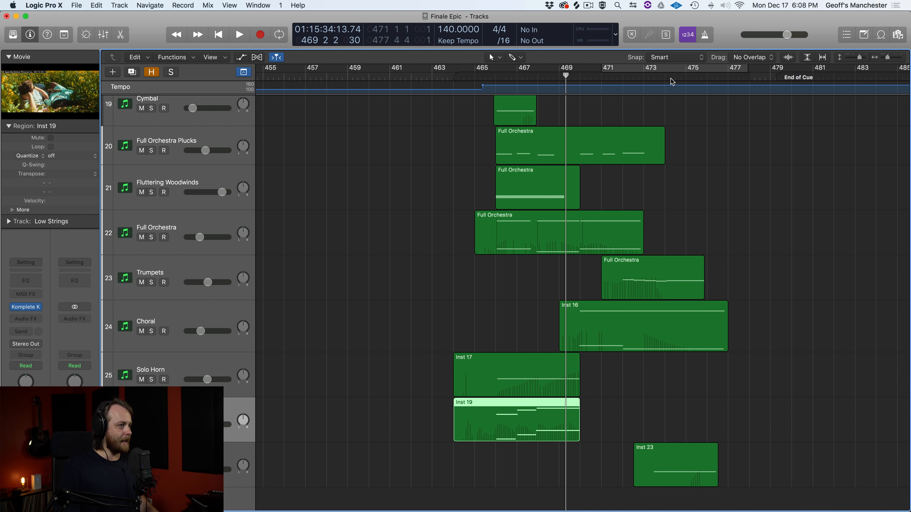
- Move the playhead to bar 473, select the Chimes track and open its Kontakt instrument
{"action": "left_click", "coordinate": [640, 90]}
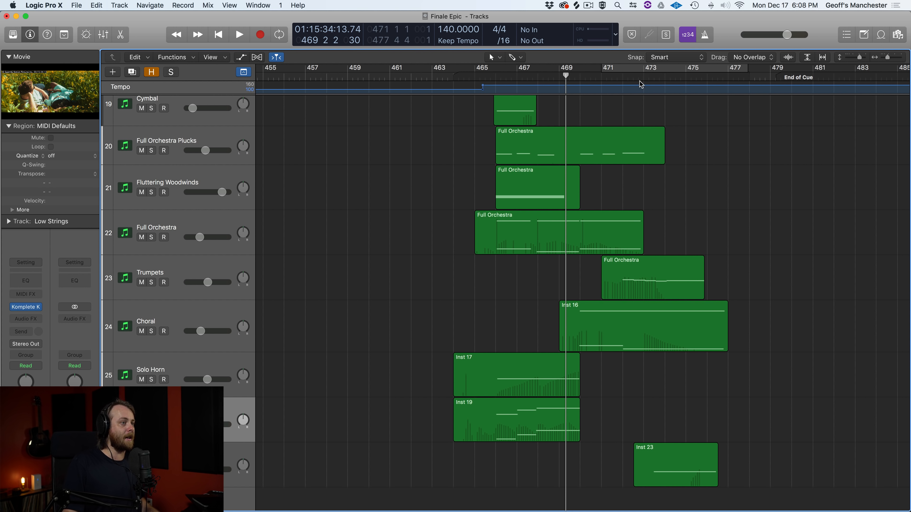
{"action": "left_click", "coordinate": [644, 78]}
{"action": "left_click", "coordinate": [209, 458]}
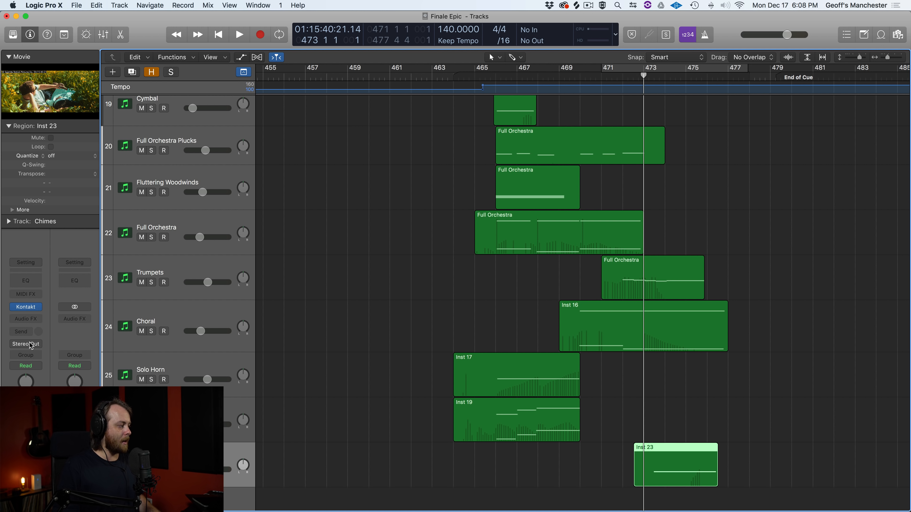
{"action": "left_click", "coordinate": [28, 307]}
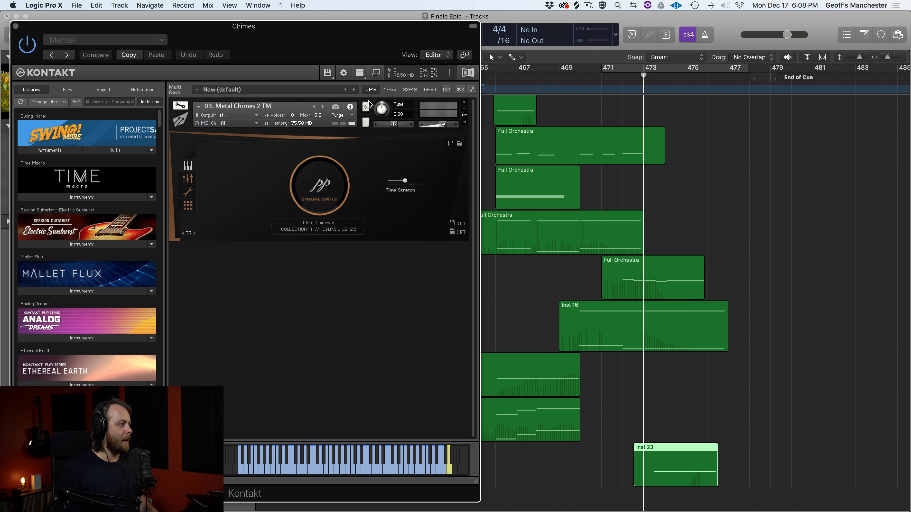
- Browse Kontakt's Berlin Percussion library through Main Collection and Unpitched Metals to the 08. Chimes patches
{"action": "scroll", "coordinate": [110, 279], "scroll_direction": "down", "scroll_amount": 15}
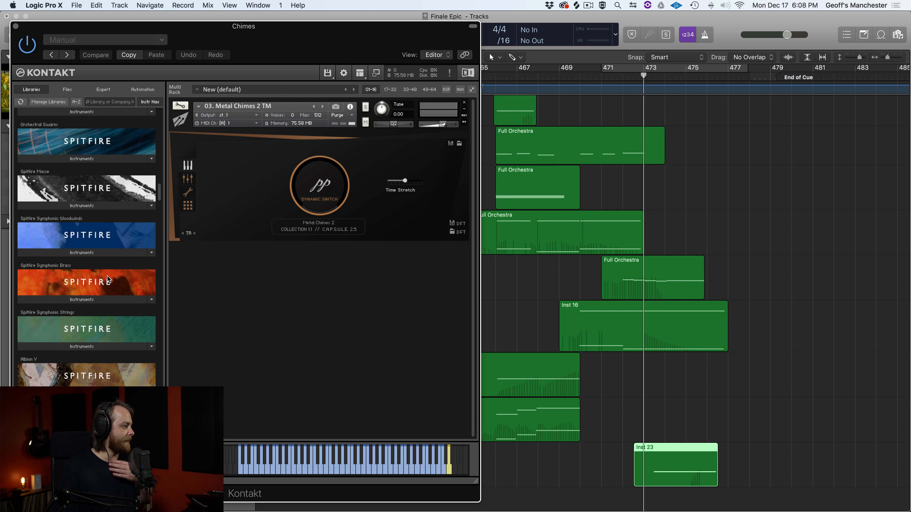
{"action": "scroll", "coordinate": [109, 279], "scroll_direction": "up", "scroll_amount": 8}
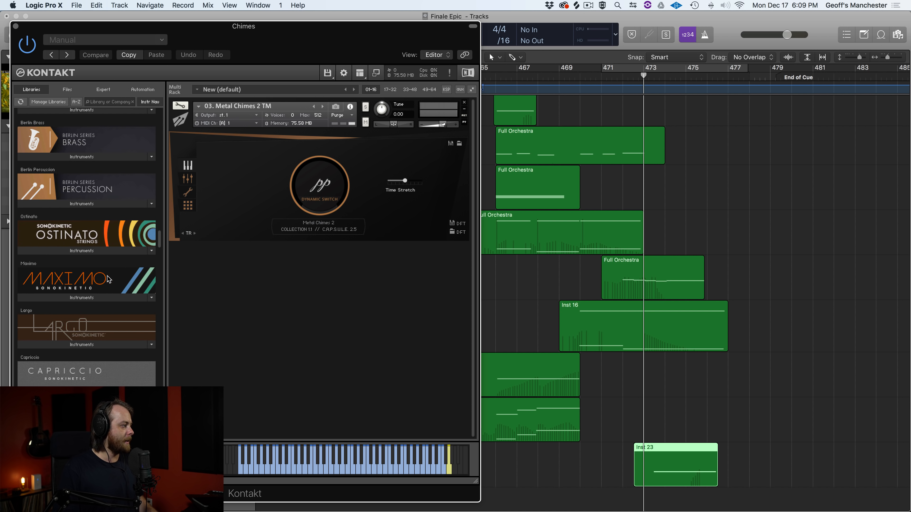
{"action": "scroll", "coordinate": [106, 267], "scroll_direction": "up", "scroll_amount": 2}
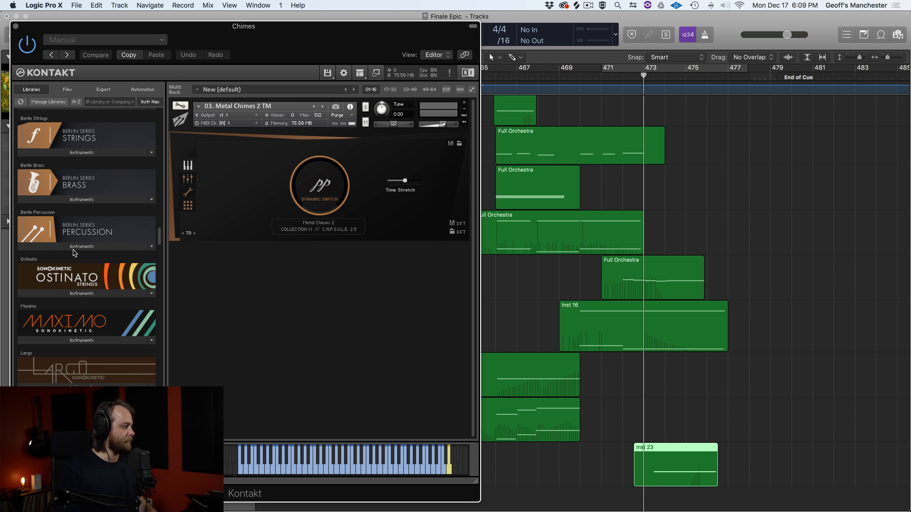
{"action": "left_click", "coordinate": [73, 249]}
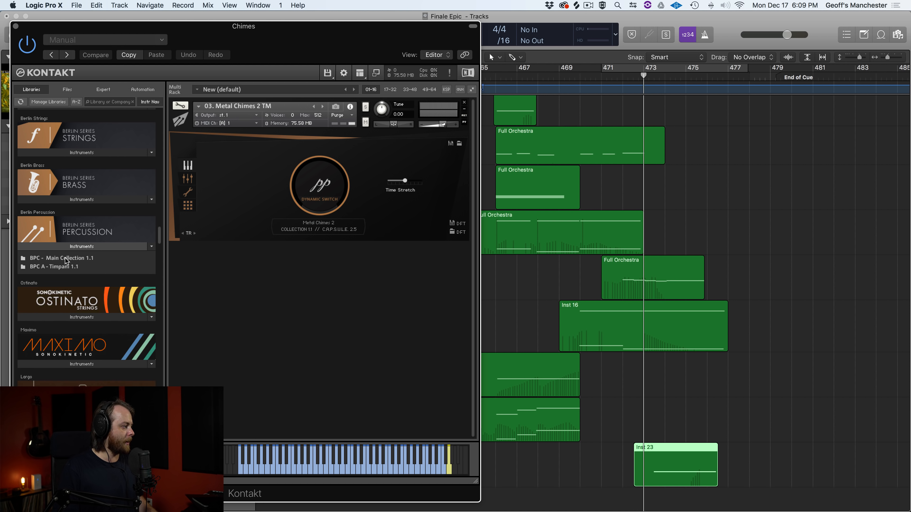
{"action": "double_click", "coordinate": [65, 259]}
{"action": "double_click", "coordinate": [62, 289]}
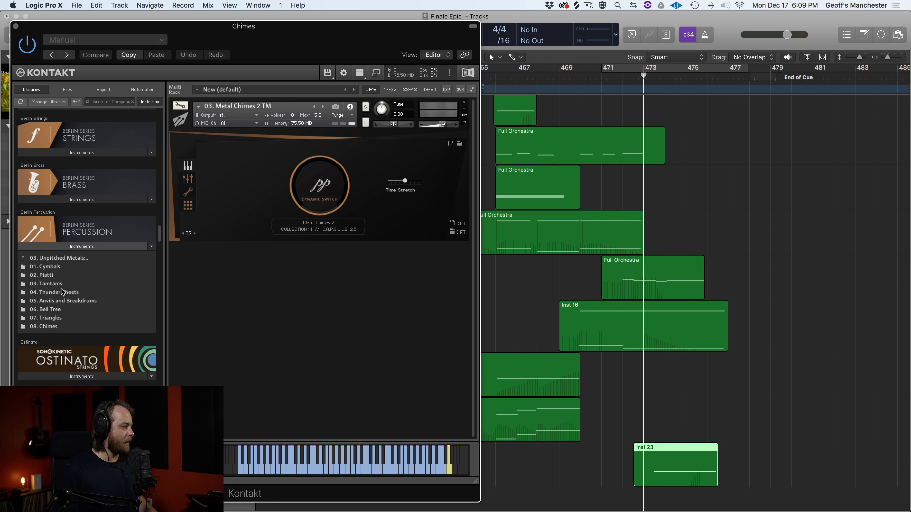
{"action": "double_click", "coordinate": [52, 327]}
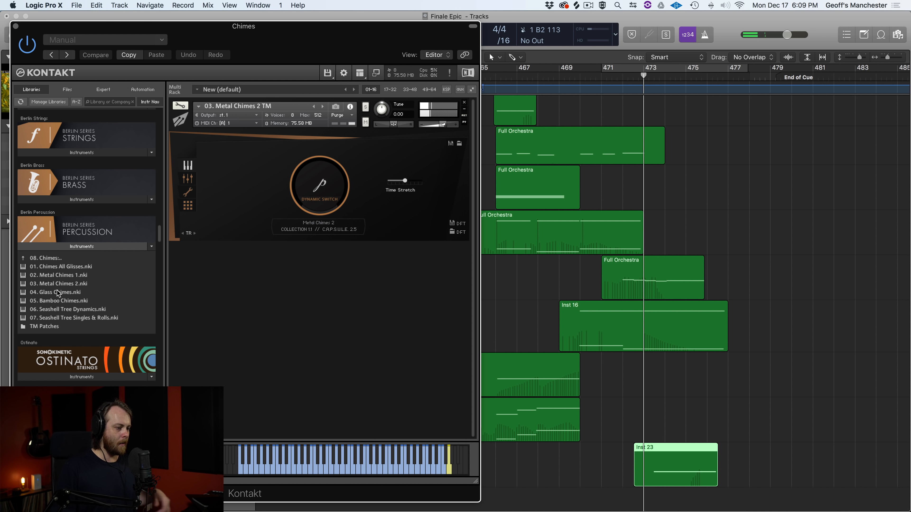
- Audition the soloed Chimes region twice from bar 473, and close its Kontakt instrument and turn off the solo
{"action": "key", "text": "s"}
{"action": "key", "text": "space"}
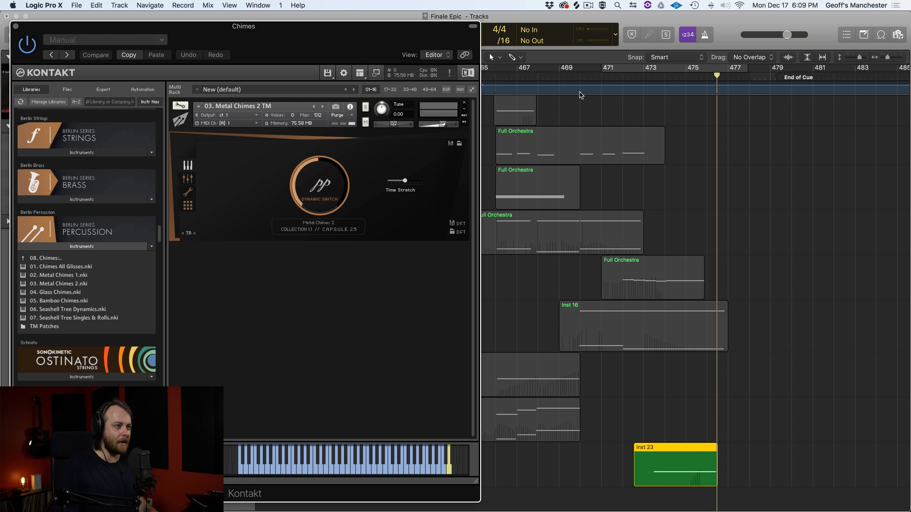
{"action": "left_click", "coordinate": [638, 76]}
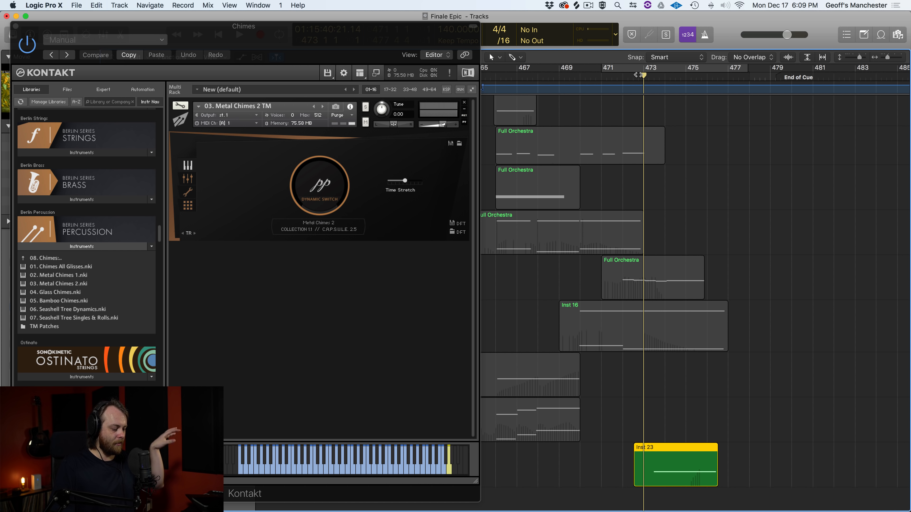
{"action": "key", "text": "space"}
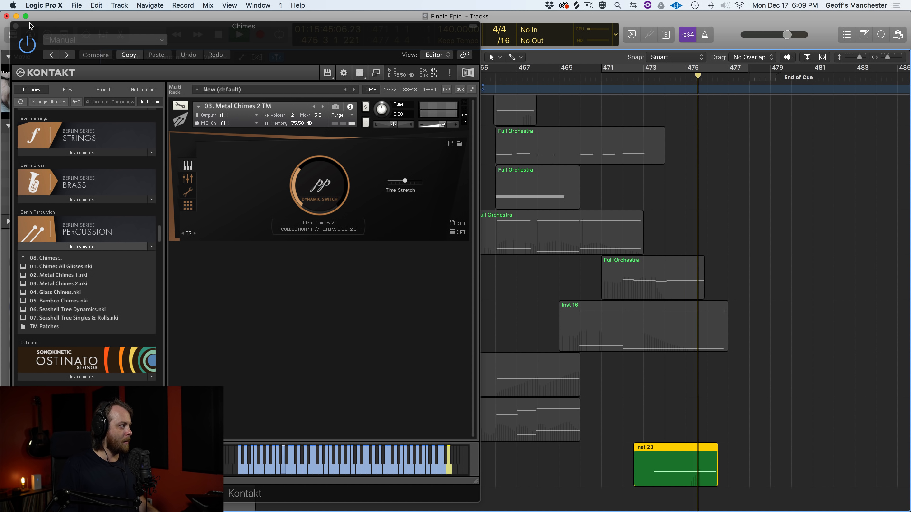
{"action": "left_click", "coordinate": [16, 26]}
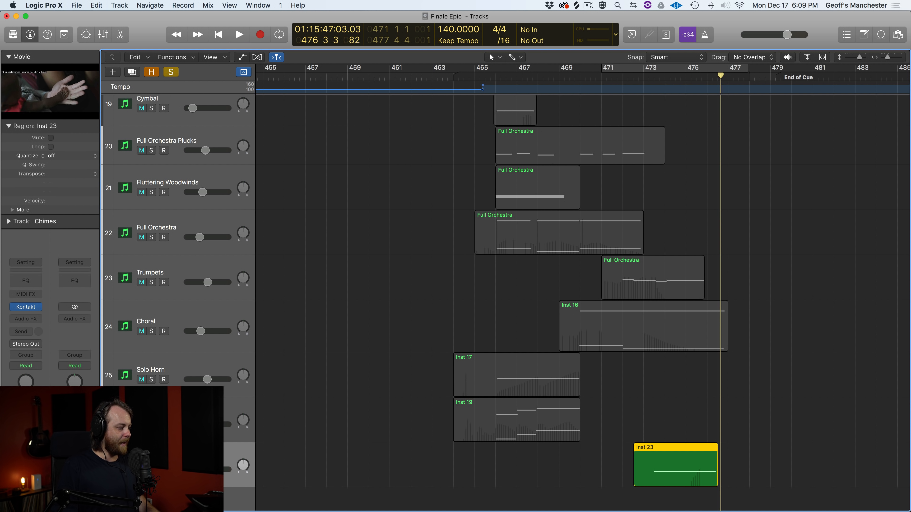
{"action": "key", "text": "ctrl+s"}
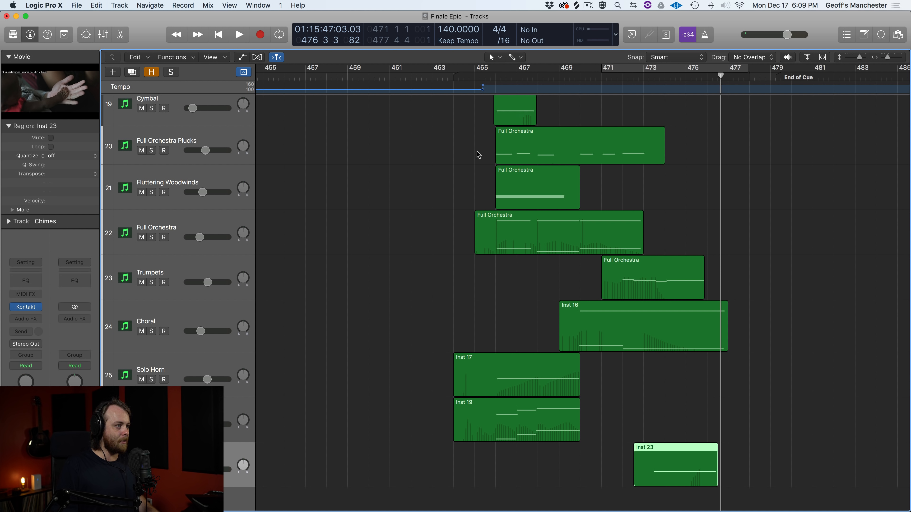
- Open the movie in an enlarged floating window and play the full arrangement to picture from bar 472 into bar 477
{"action": "scroll", "coordinate": [651, 292], "scroll_direction": "up", "scroll_amount": 10}
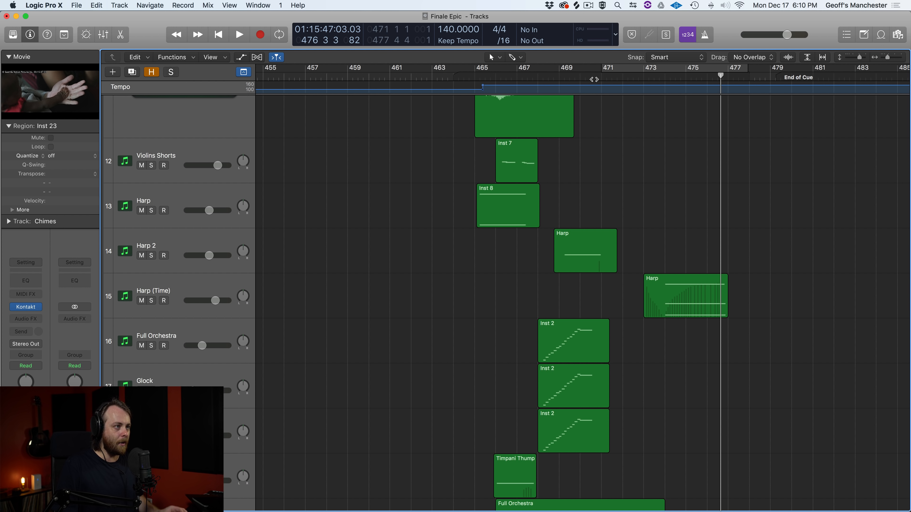
{"action": "scroll", "coordinate": [689, 237], "scroll_direction": "down", "scroll_amount": 10}
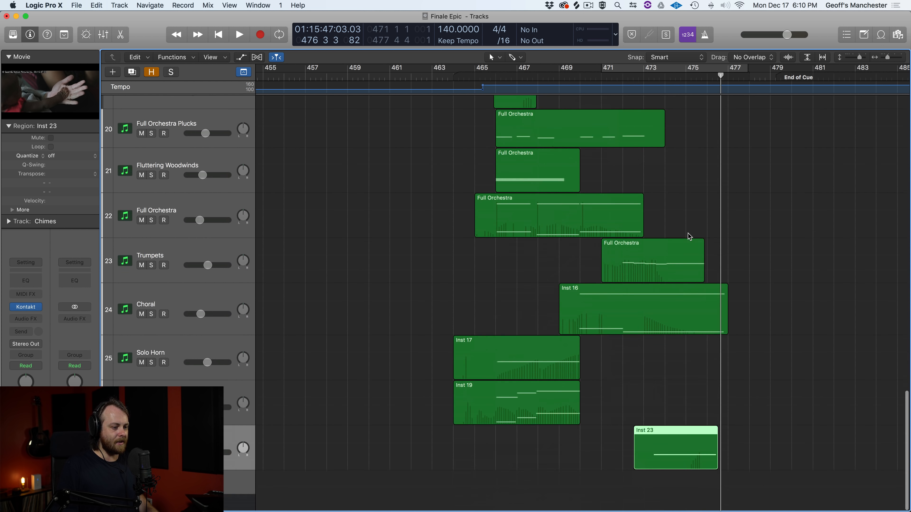
{"action": "scroll", "coordinate": [688, 234], "scroll_direction": "up", "scroll_amount": 5}
{"action": "left_click", "coordinate": [628, 75]}
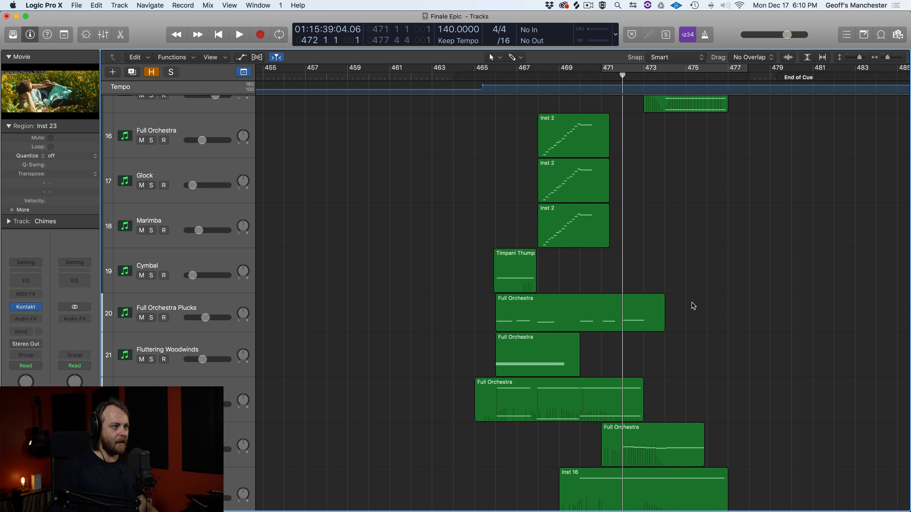
{"action": "scroll", "coordinate": [691, 305], "scroll_direction": "down", "scroll_amount": 5}
{"action": "double_click", "coordinate": [64, 97]}
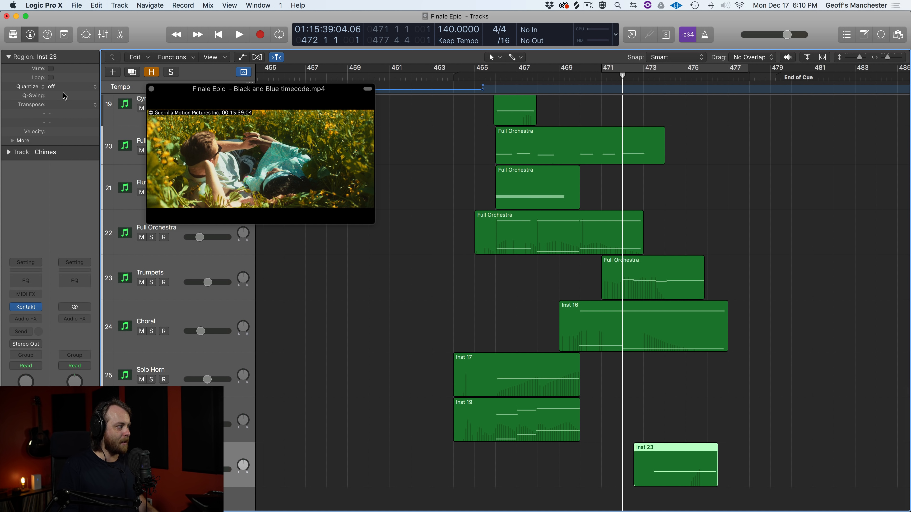
{"action": "left_click_drag", "start_coordinate": [372, 222], "coordinate": [523, 307]}
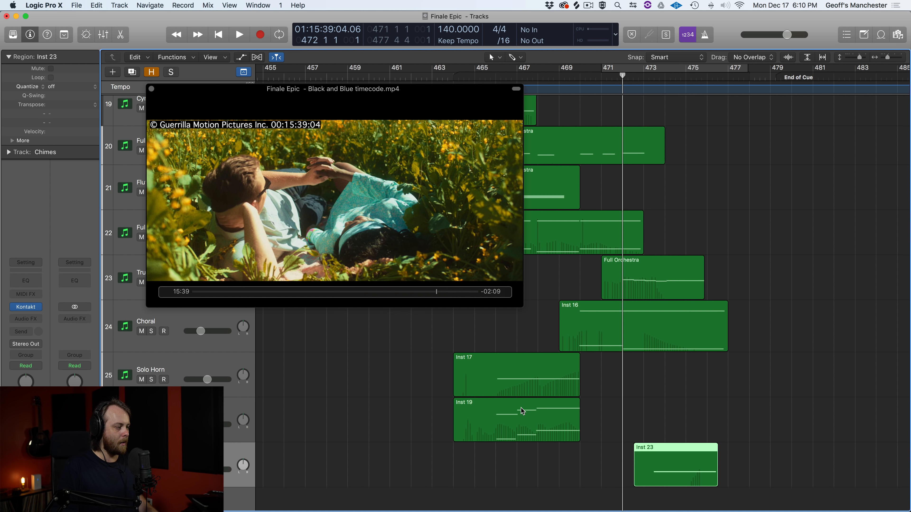
{"action": "key", "text": "space"}
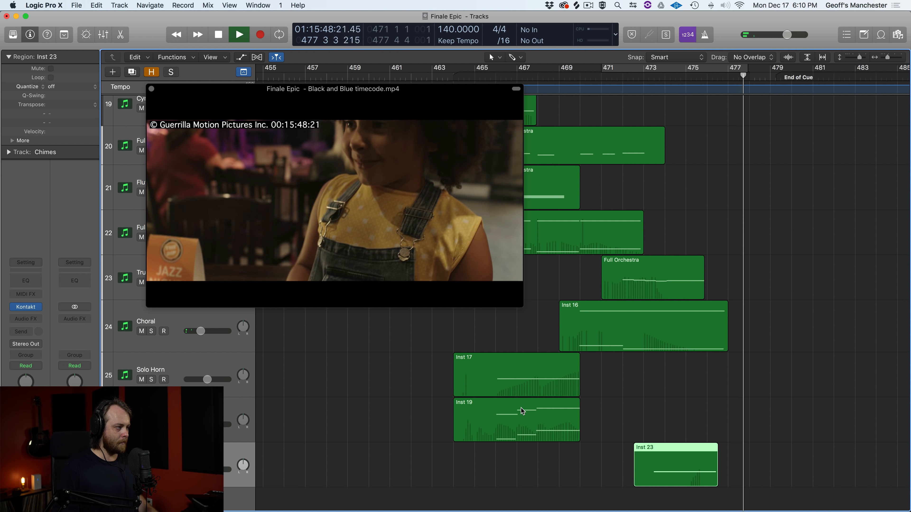
- Stop playback, show the cue's full bar range from the topmost tracks, and move the floating movie clear of the regions
{"action": "key", "text": "space"}
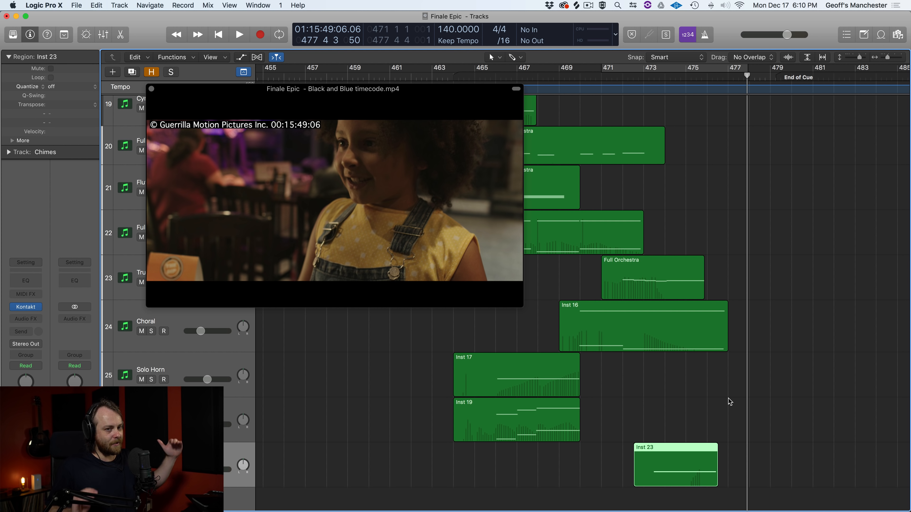
{"action": "right_click", "coordinate": [632, 375]}
{"action": "left_click", "coordinate": [414, 364]}
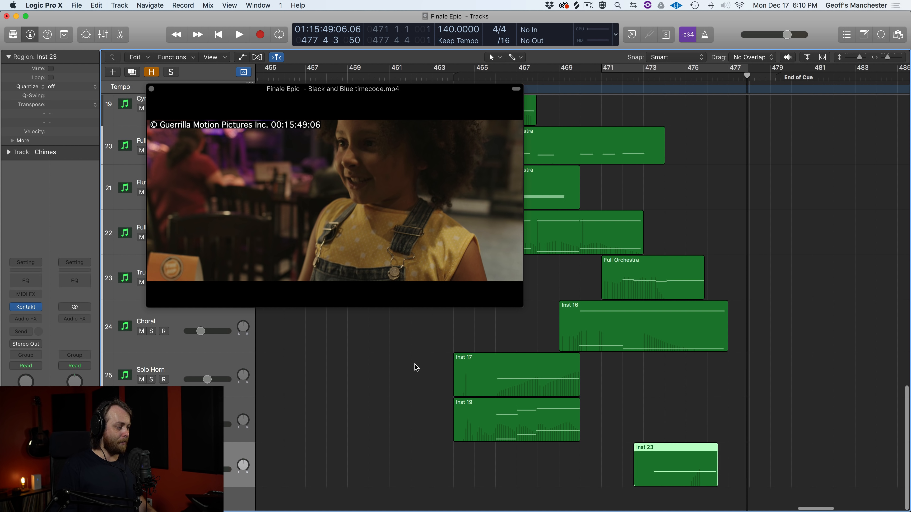
{"action": "key", "text": "super+Left"}
{"action": "key", "text": "super+Left"}
{"action": "key", "text": "super+Left"}
{"action": "key", "text": "super+Left"}
{"action": "key", "text": "super+Left"}
{"action": "key", "text": "super+Left"}
{"action": "scroll", "coordinate": [415, 365], "scroll_direction": "up", "scroll_amount": 18}
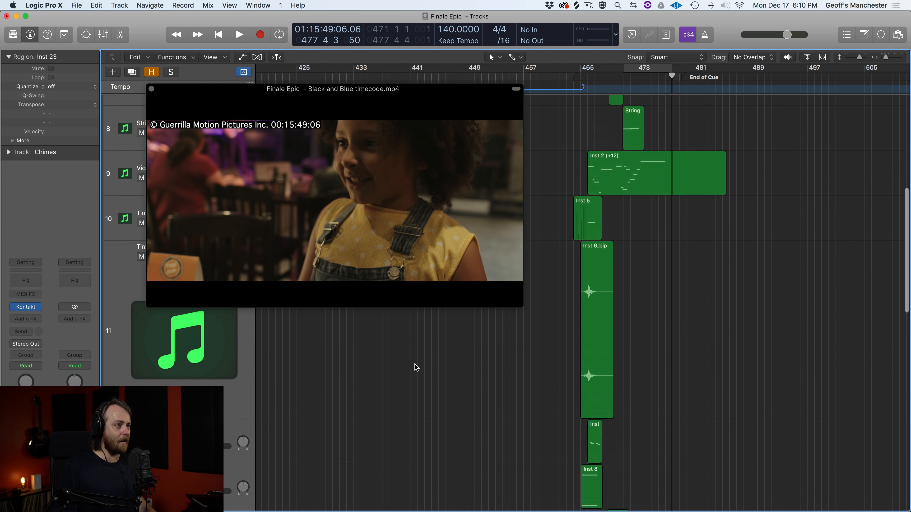
{"action": "scroll", "coordinate": [552, 177], "scroll_direction": "up", "scroll_amount": 10}
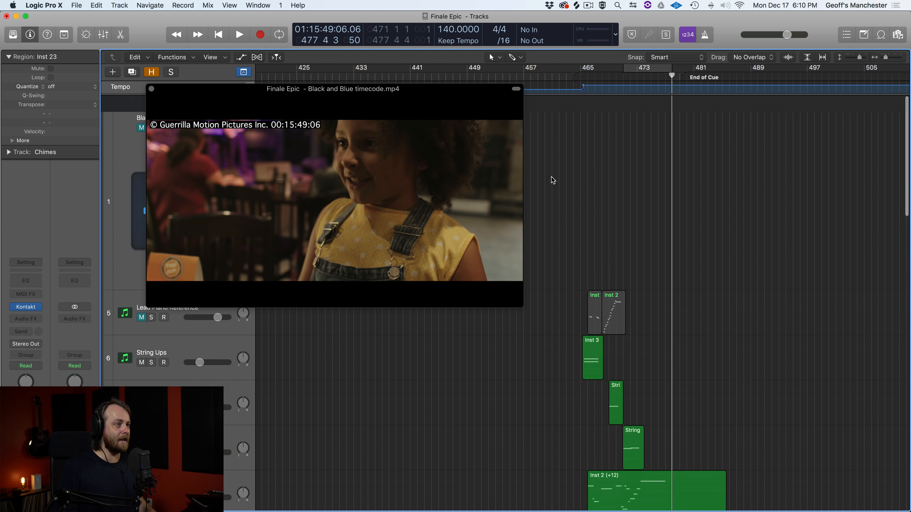
{"action": "left_click_drag", "start_coordinate": [329, 101], "coordinate": [214, 55]}
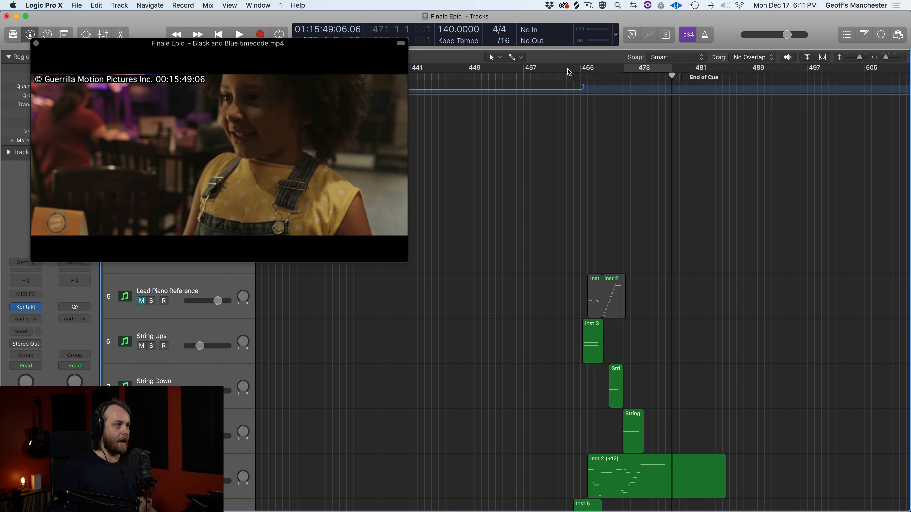
- Set a cycle range over the whole cue from bar 465 to about bar 485 and briefly play its opening
{"action": "left_click_drag", "start_coordinate": [563, 75], "coordinate": [729, 69]}
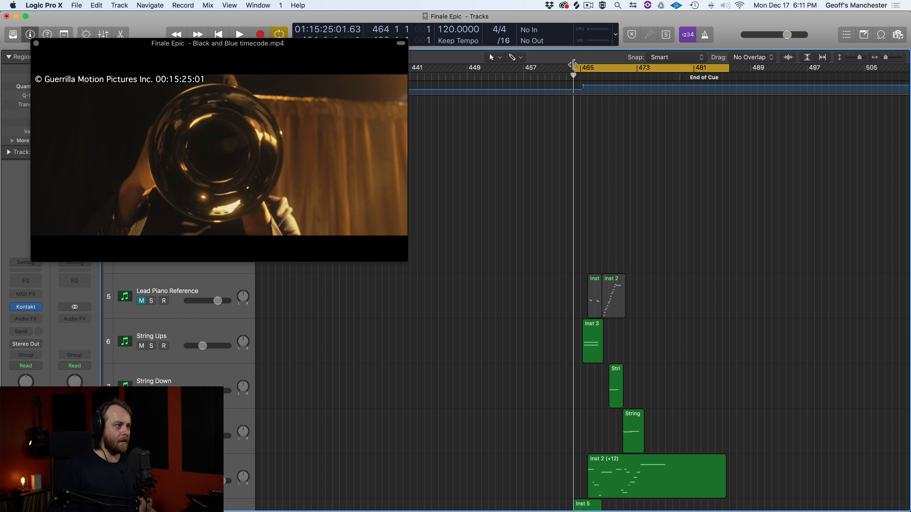
{"action": "key", "text": "space"}
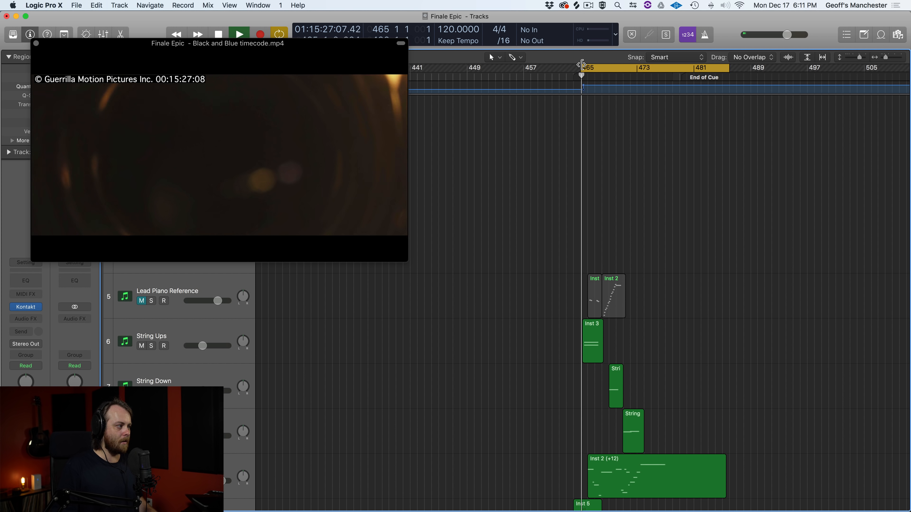
- Enlarge the floating movie window to nearly fill the screen and play the full cue to picture from bar 465
{"action": "mouse_move", "coordinate": [320, 99]}
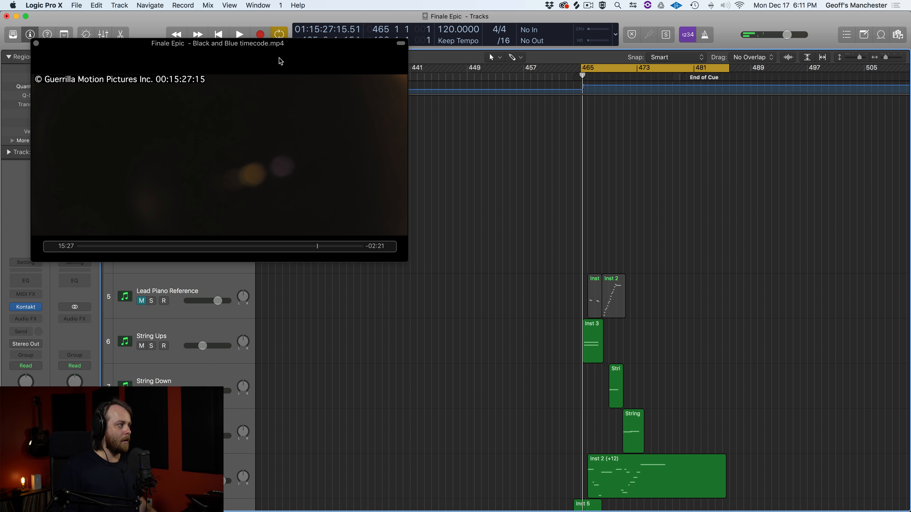
{"action": "left_click_drag", "start_coordinate": [281, 61], "coordinate": [252, 47]}
{"action": "left_click_drag", "start_coordinate": [381, 246], "coordinate": [879, 484]}
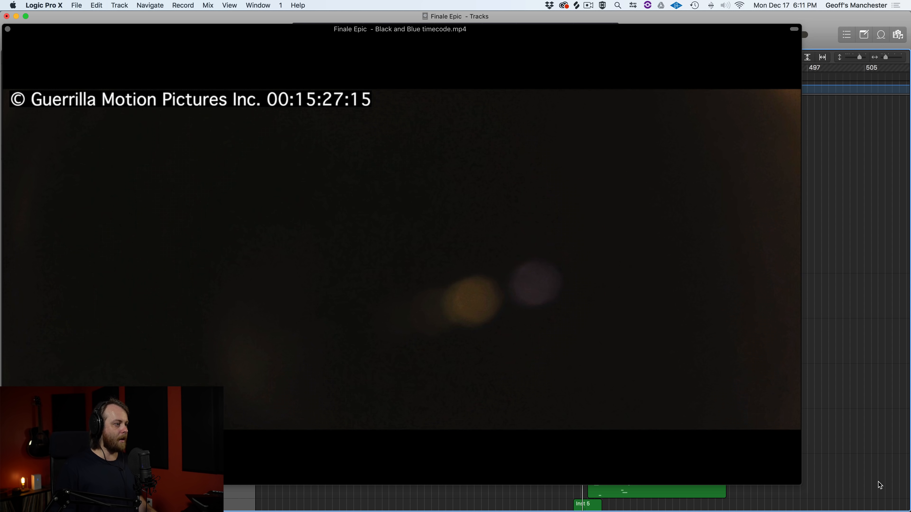
{"action": "key", "text": "space"}
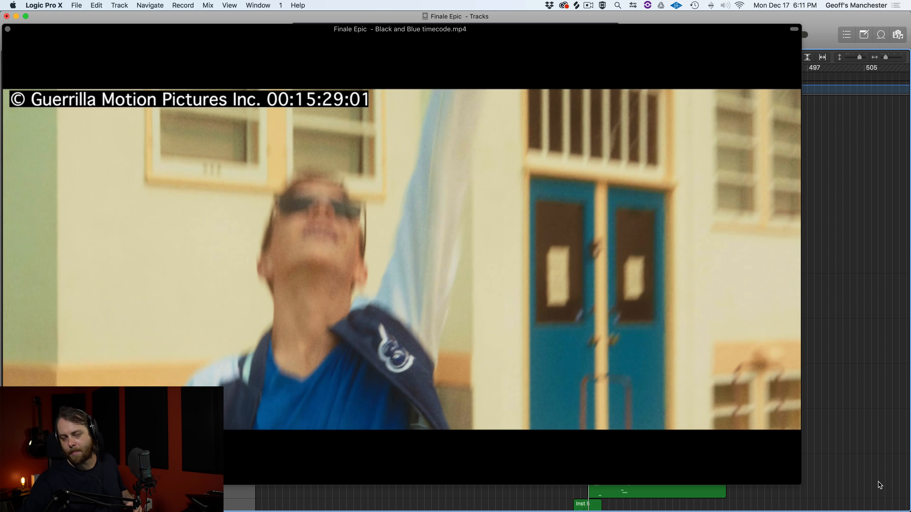